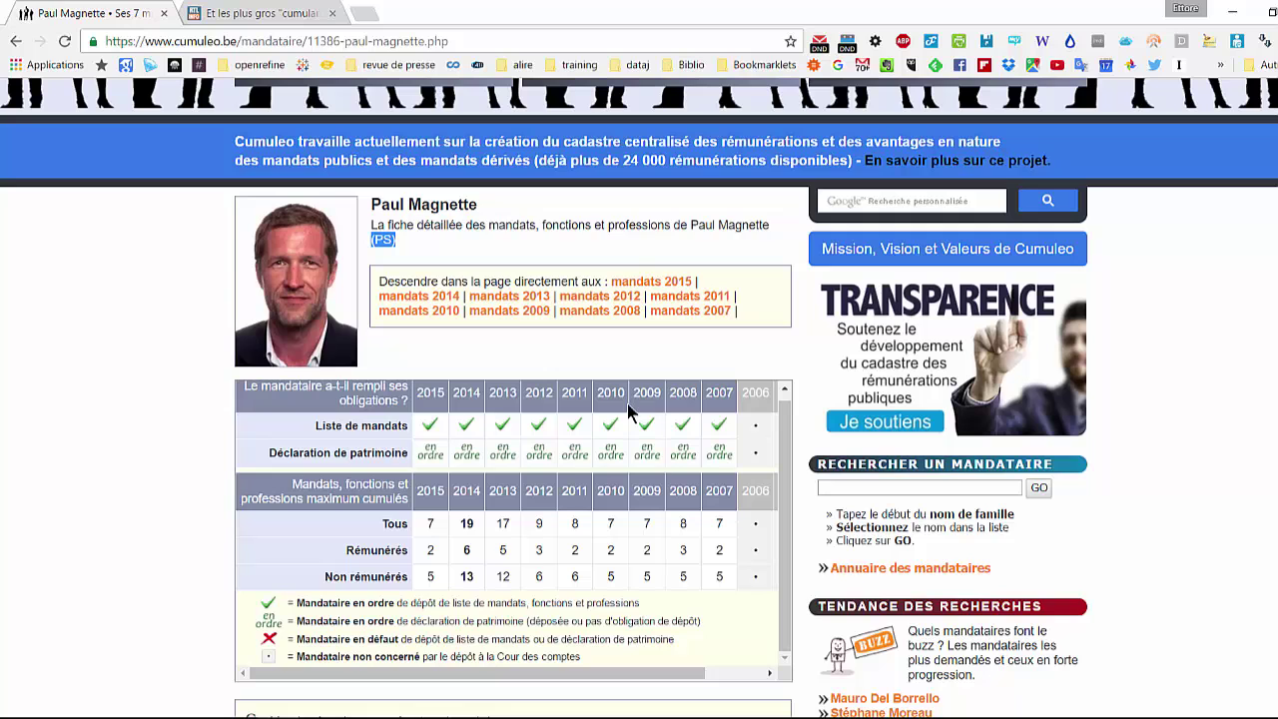
- Pause the video in the RTL article on the biggest "cumulards" and read the text through to the paragraph citing Cumuleo
{"action": "left_click", "coordinate": [265, 14]}
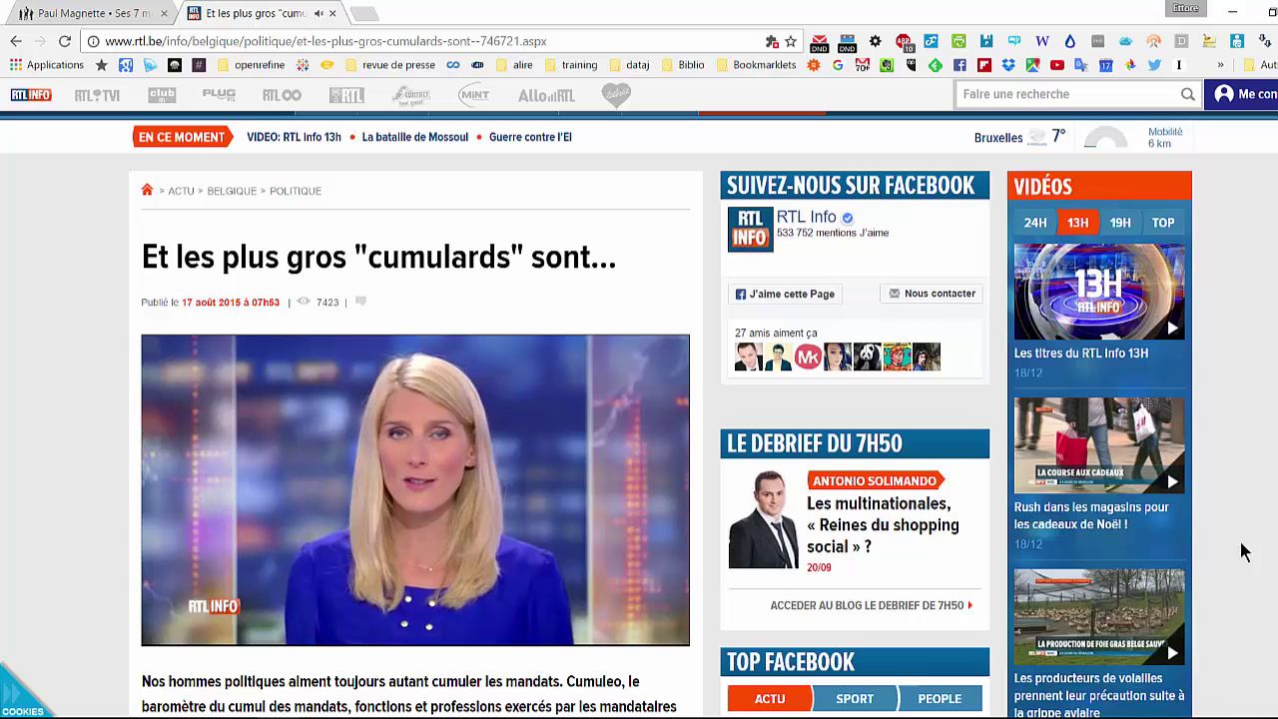
{"action": "mouse_move", "coordinate": [400, 629]}
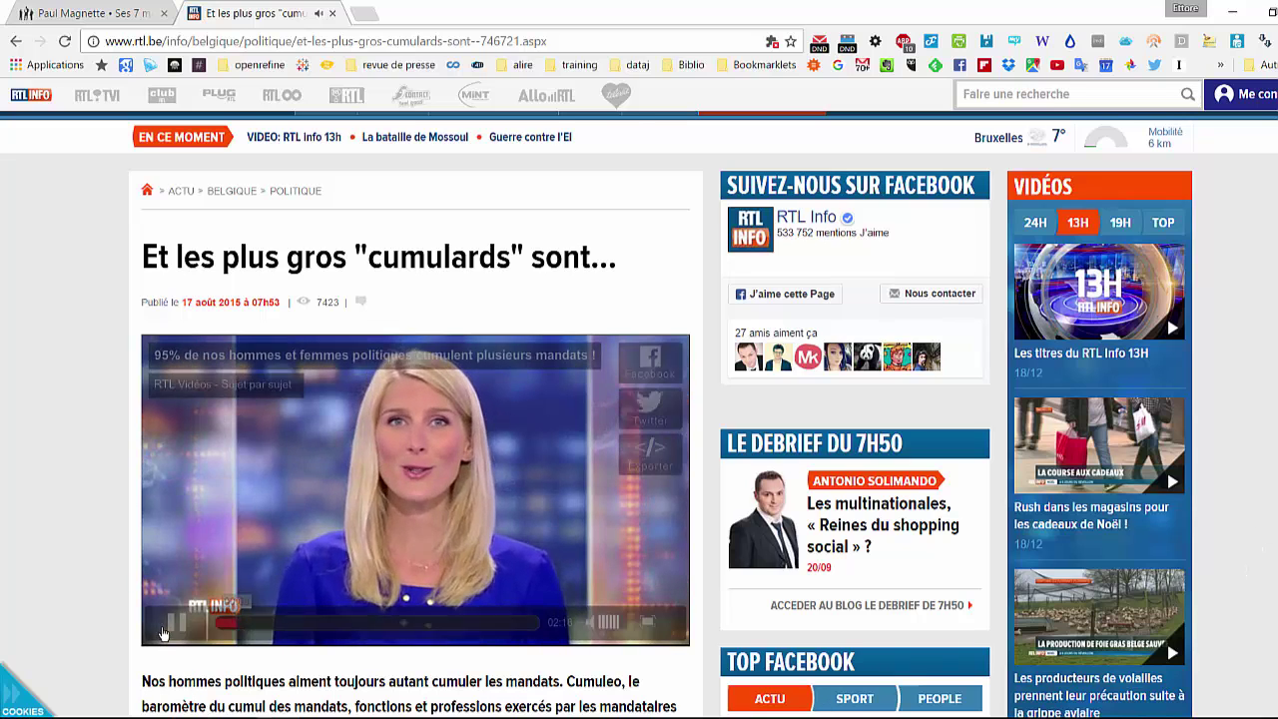
{"action": "left_click", "coordinate": [172, 627]}
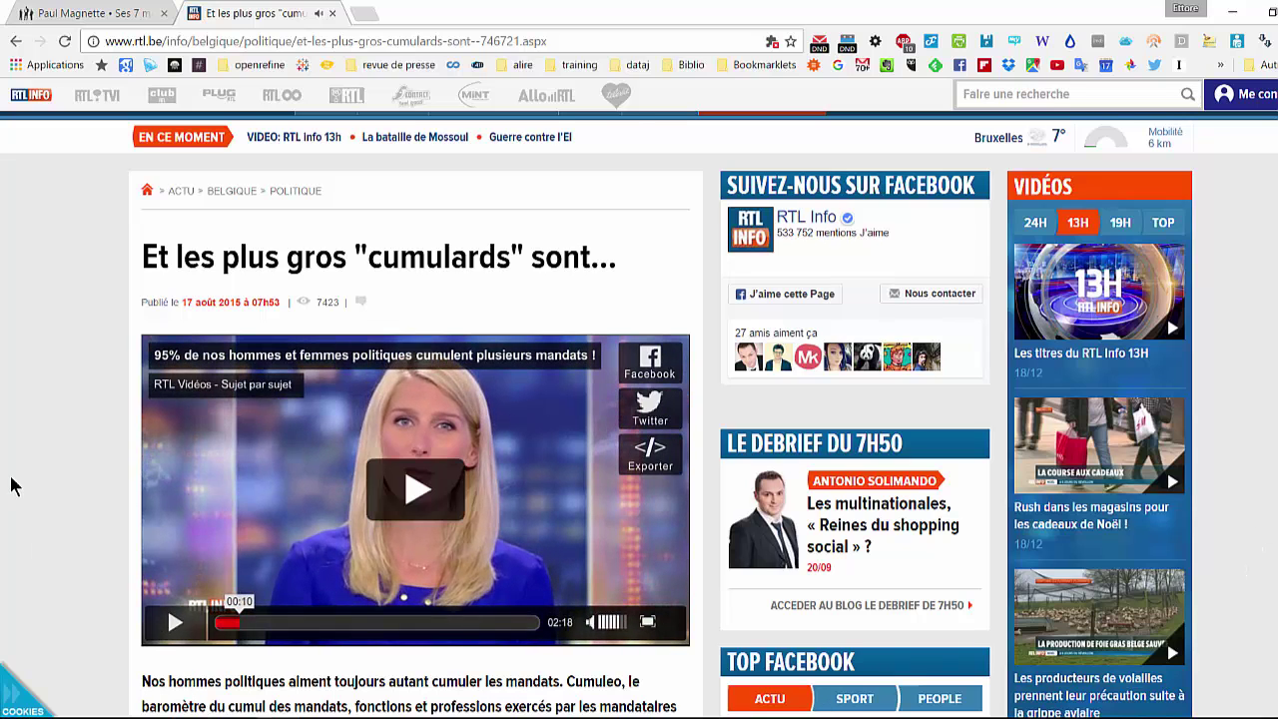
{"action": "scroll", "coordinate": [11, 487], "scroll_direction": "down", "scroll_amount": 3}
{"action": "scroll", "coordinate": [11, 487], "scroll_direction": "down", "scroll_amount": 1}
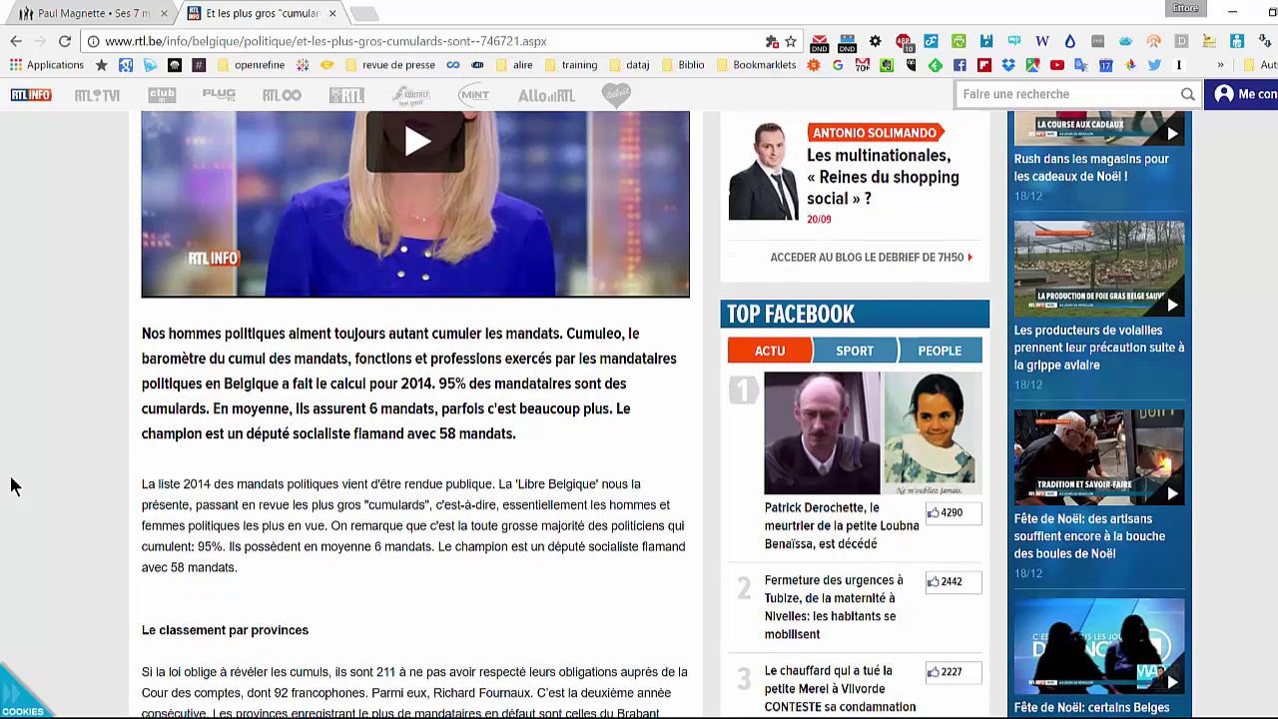
{"action": "scroll", "coordinate": [11, 486], "scroll_direction": "down", "scroll_amount": 3}
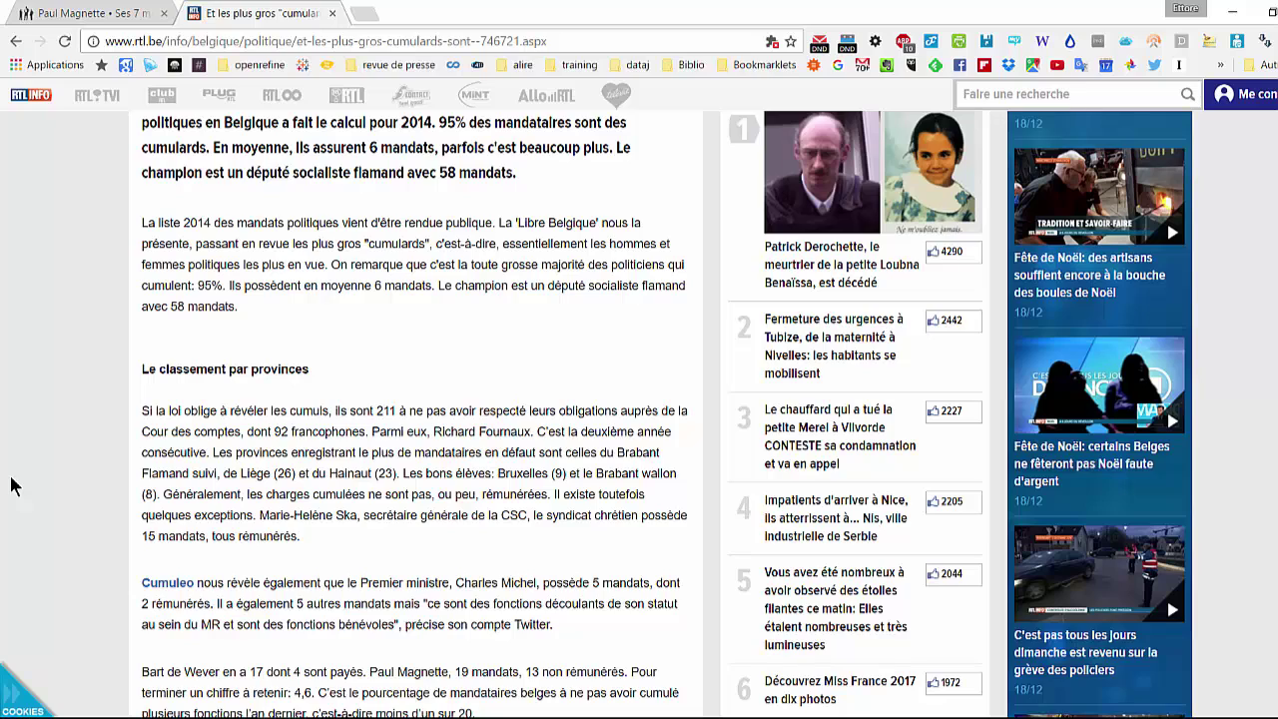
{"action": "scroll", "coordinate": [11, 486], "scroll_direction": "down", "scroll_amount": 2}
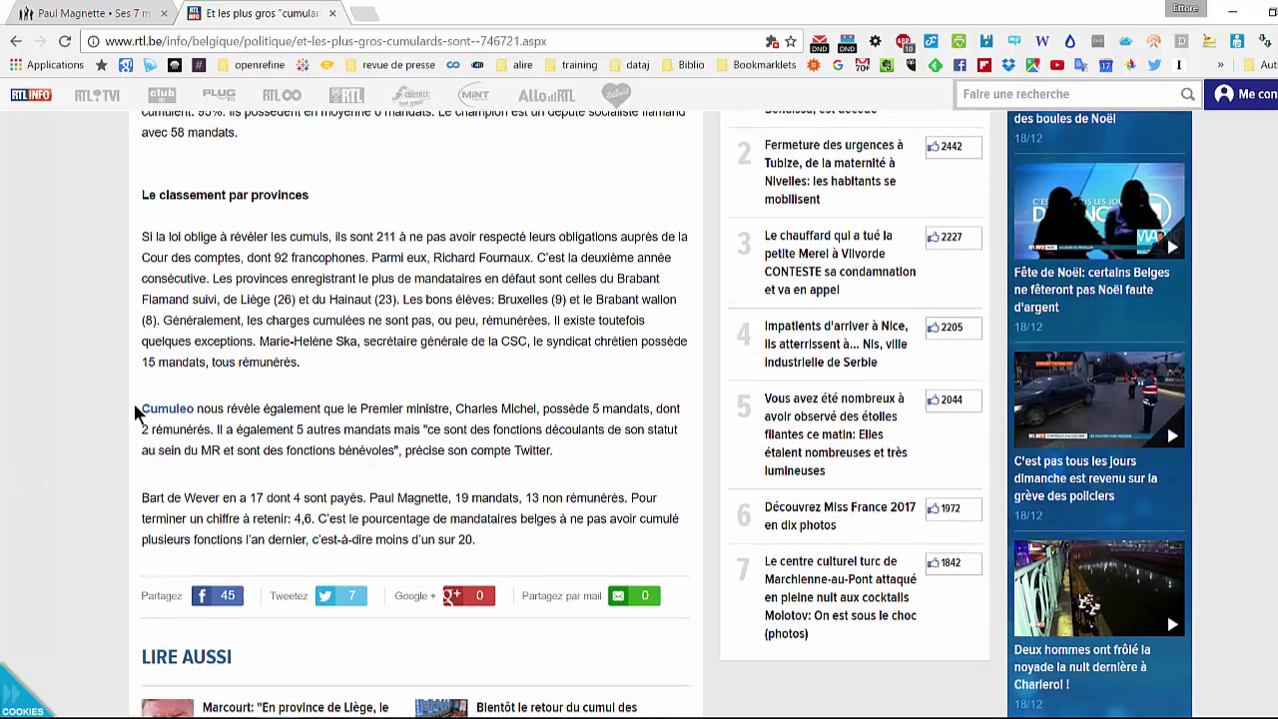
{"action": "left_click_drag", "start_coordinate": [143, 420], "coordinate": [605, 447]}
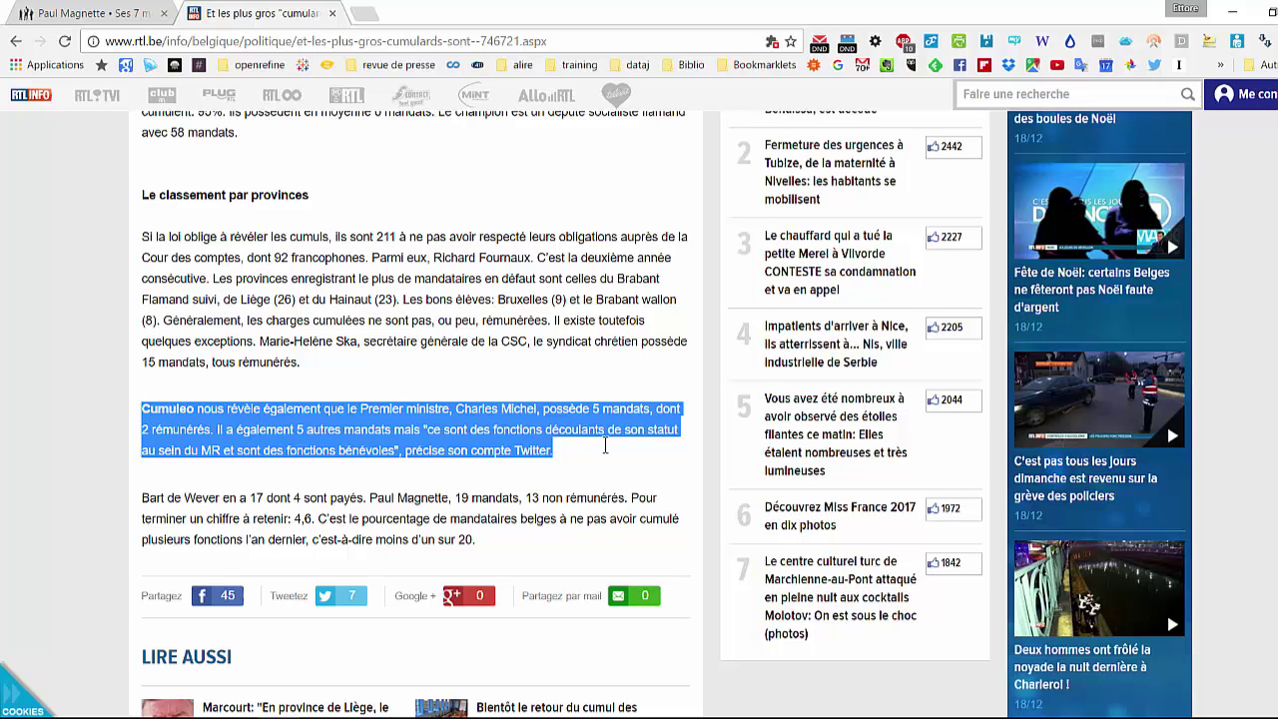
- Switch to Adobe Reader to examine the mandate listings in cour des comptes mandats 2016.pdf, and return to the desktop
{"action": "left_click", "coordinate": [390, 718]}
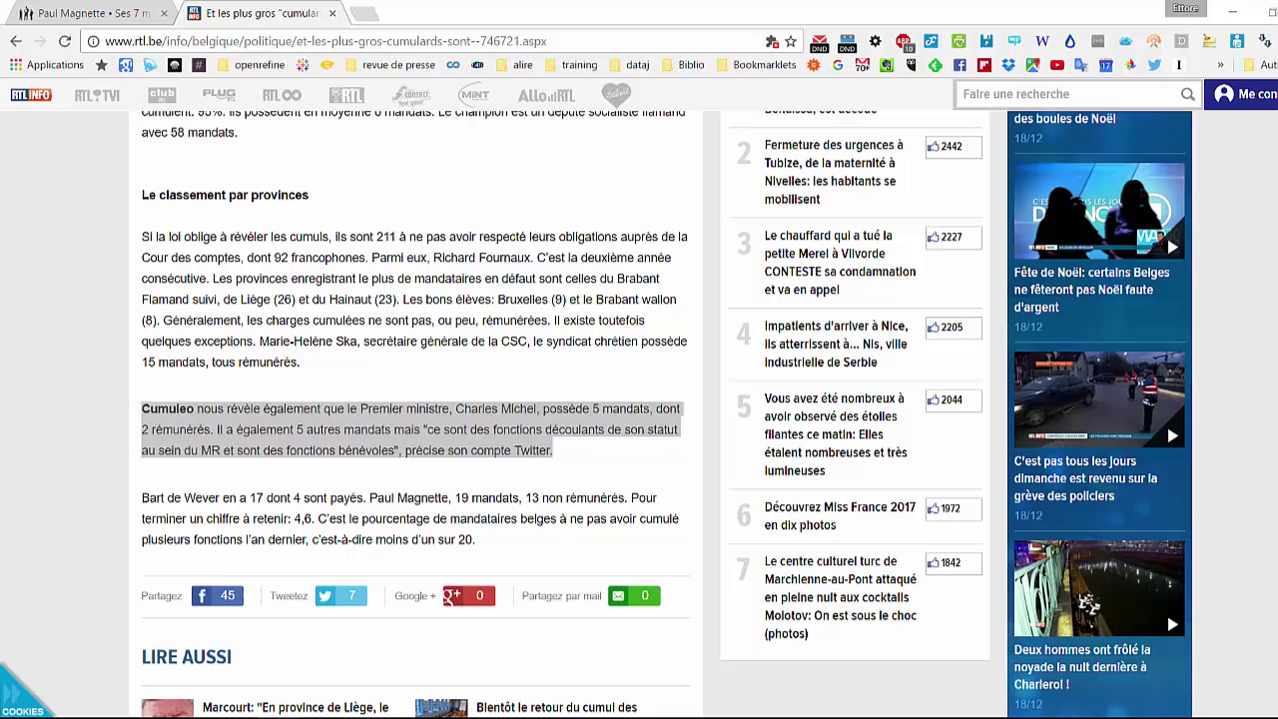
{"action": "left_click", "coordinate": [460, 476]}
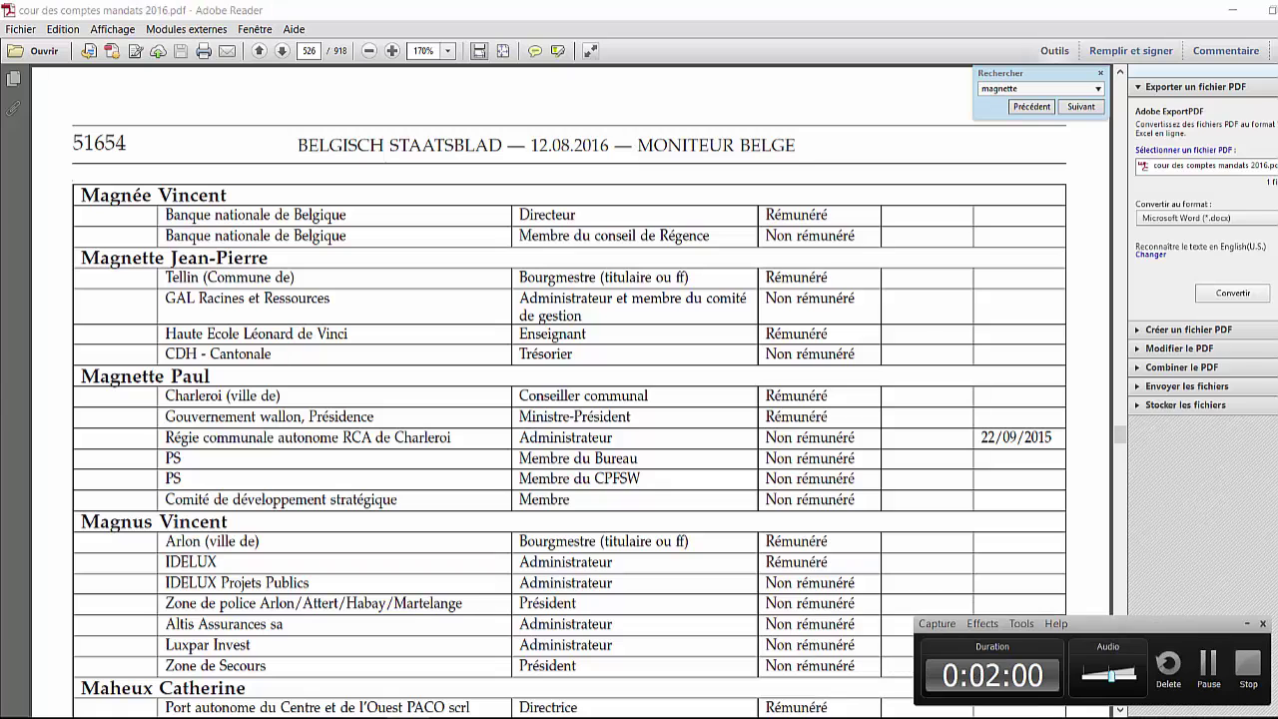
{"action": "left_click", "coordinate": [1209, 667]}
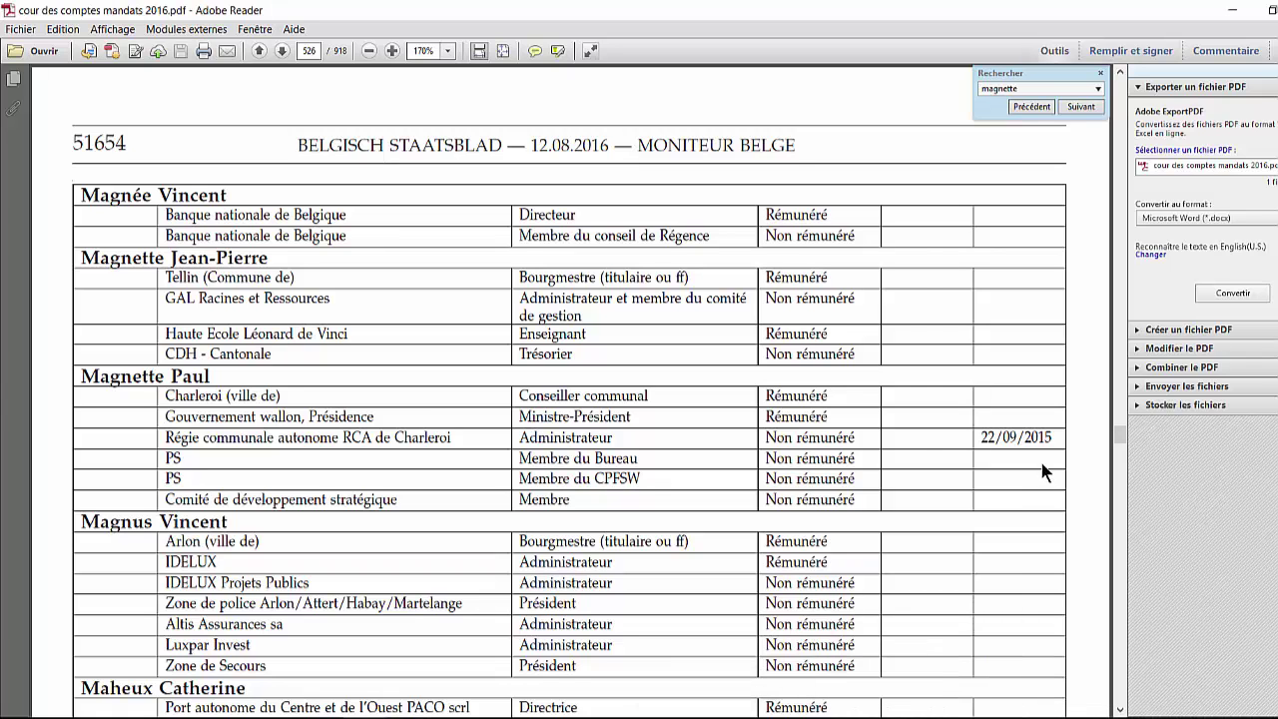
{"action": "left_click", "coordinate": [1245, 10]}
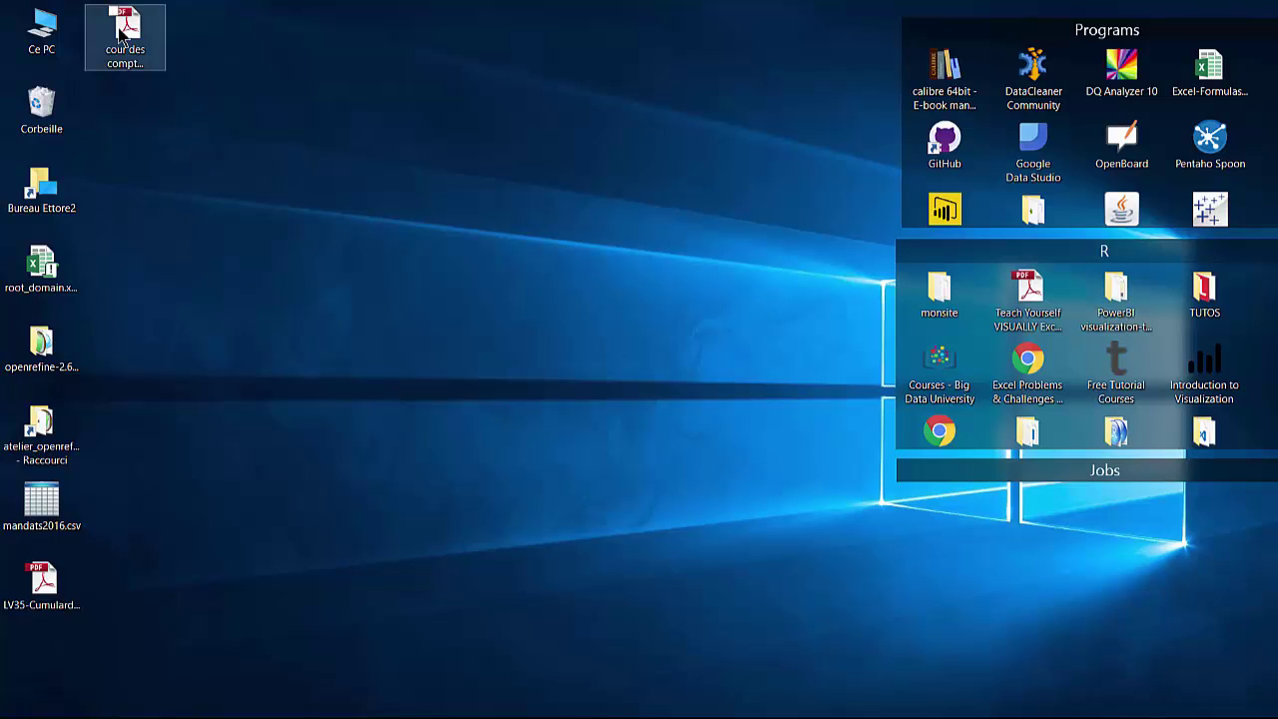
- Try to convert cour des comptes mandats 2016.pdf into a Microsoft Excel document with ABBYY FineReader 12
{"action": "left_click", "coordinate": [128, 36]}
{"action": "right_click", "coordinate": [132, 34]}
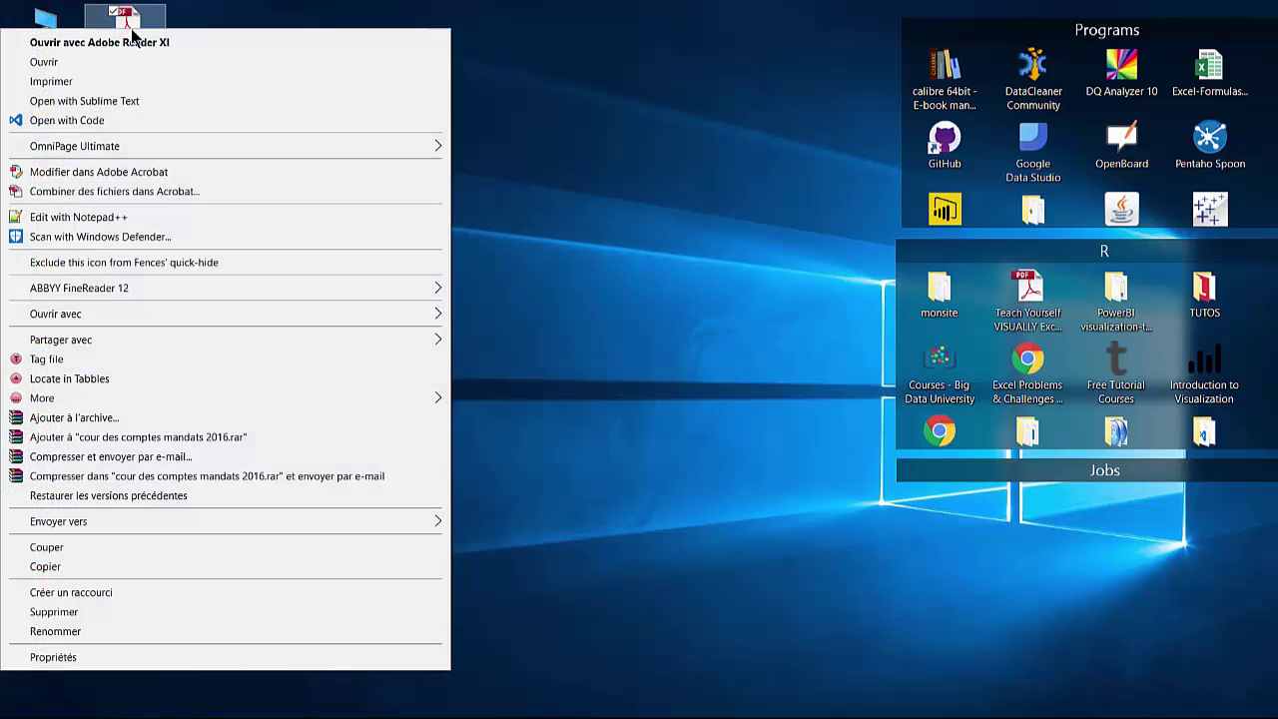
{"action": "mouse_move", "coordinate": [178, 294]}
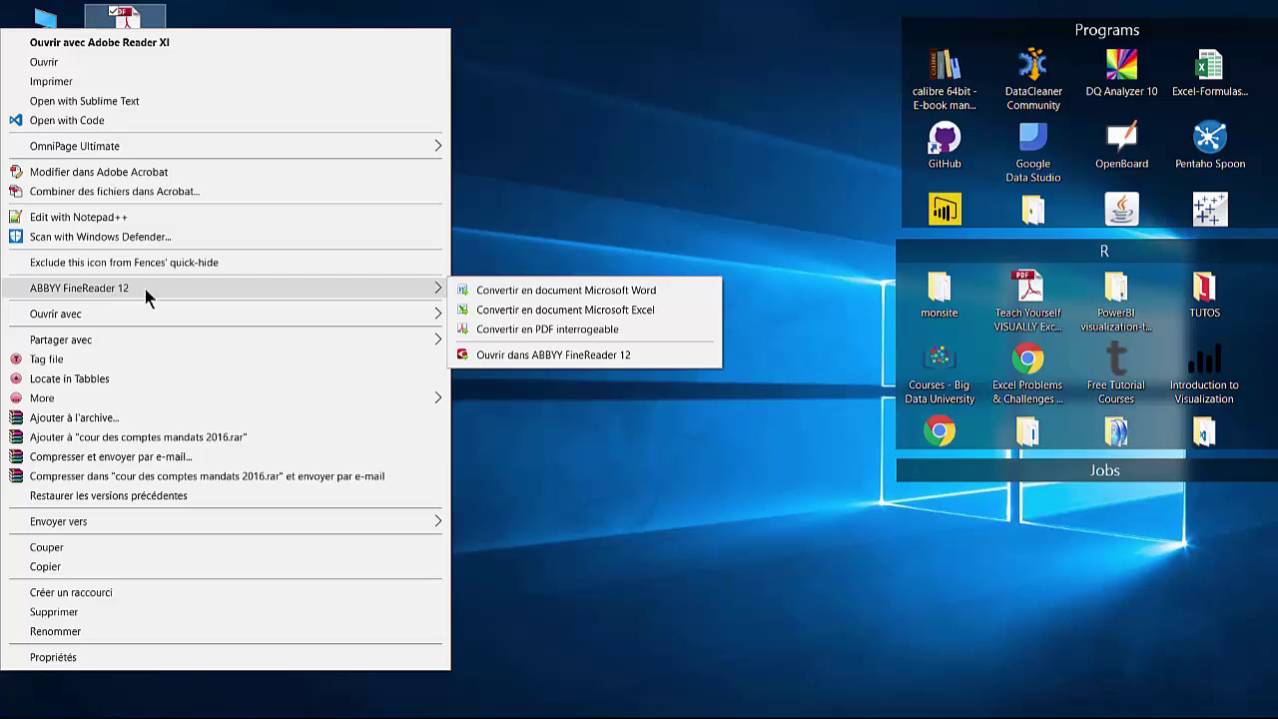
{"action": "left_click", "coordinate": [536, 311]}
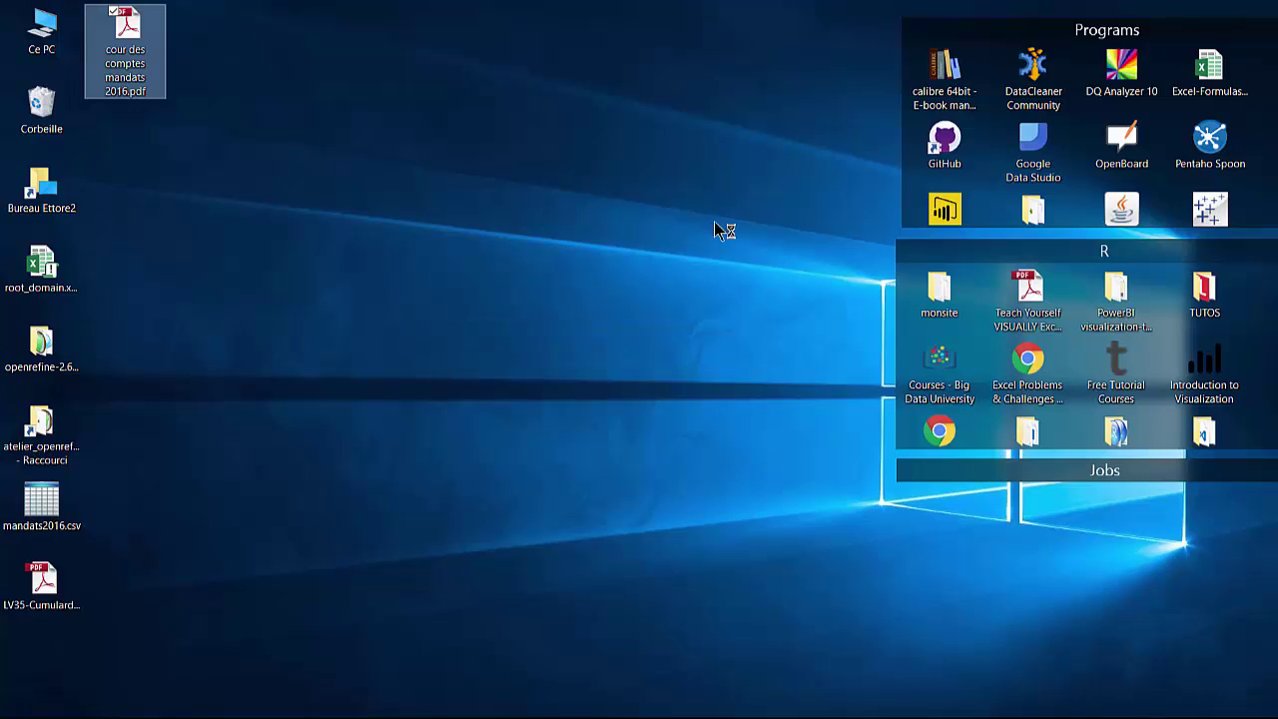
{"action": "left_click", "coordinate": [551, 366]}
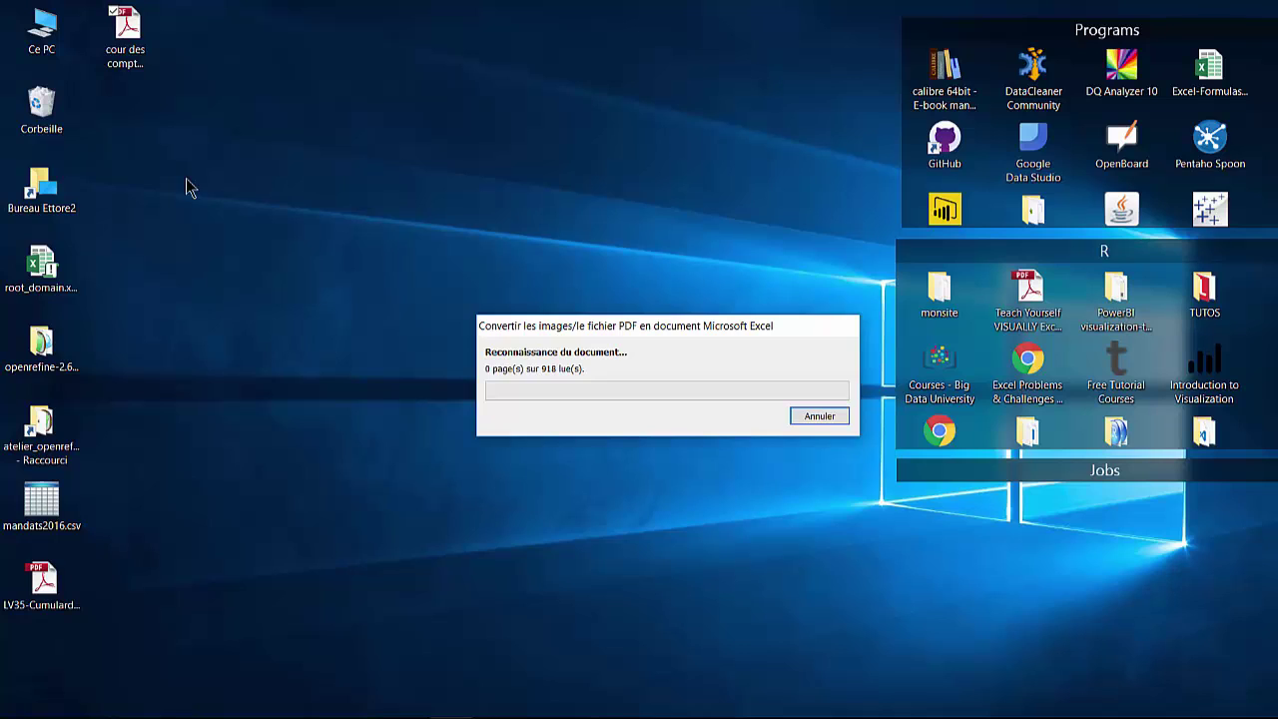
{"action": "left_click", "coordinate": [831, 414]}
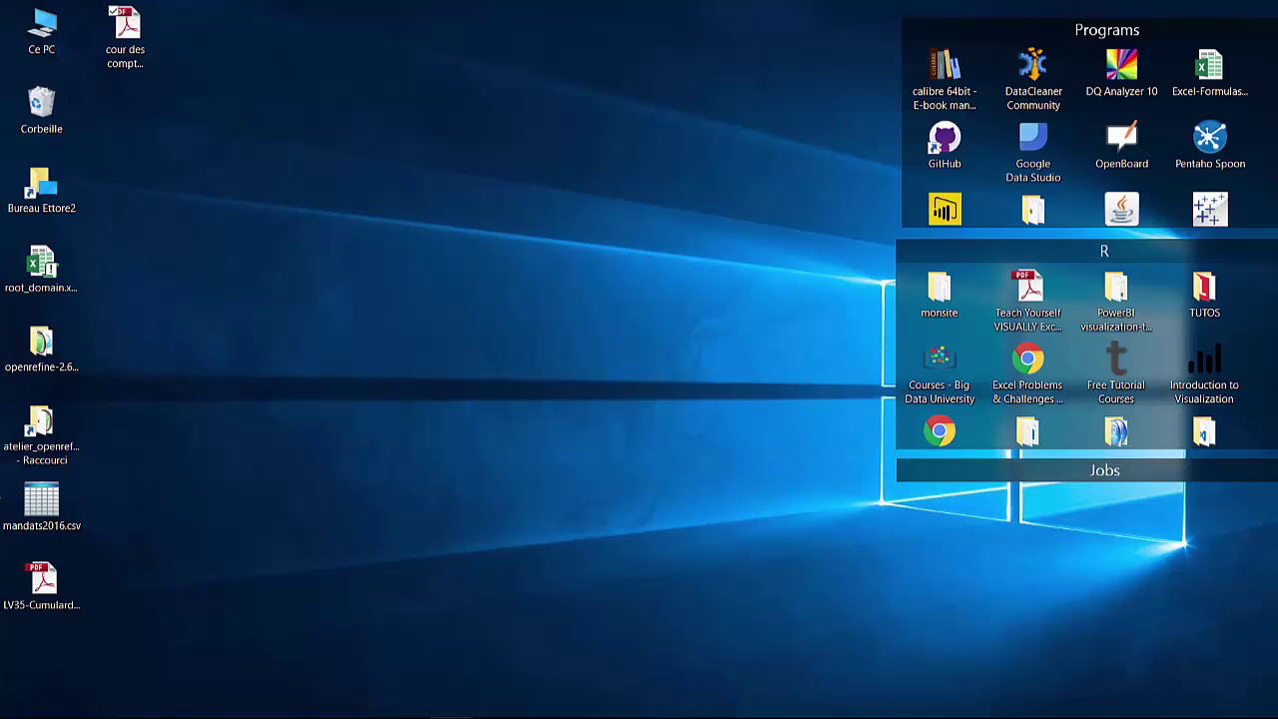
- Switch to OpenRefine and load mandats2016.csv from this computer into a new project
{"action": "left_click", "coordinate": [35, 527]}
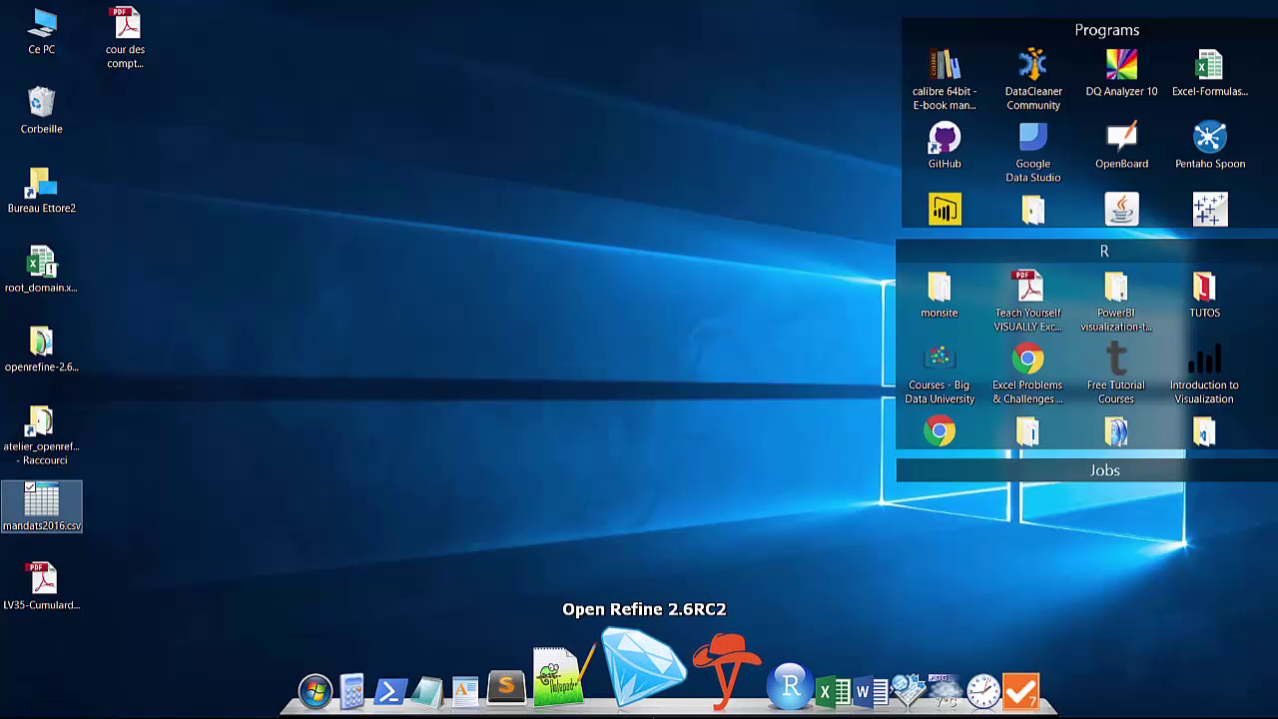
{"action": "left_click", "coordinate": [656, 702]}
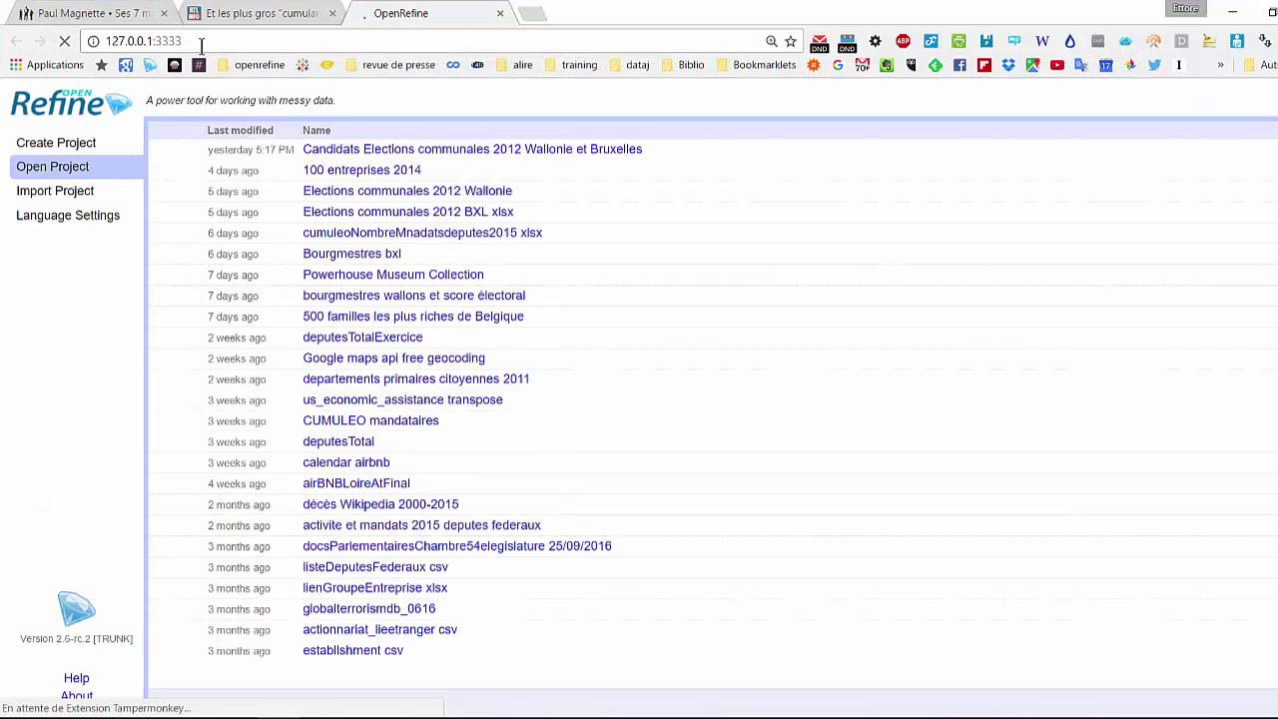
{"action": "left_click", "coordinate": [60, 143]}
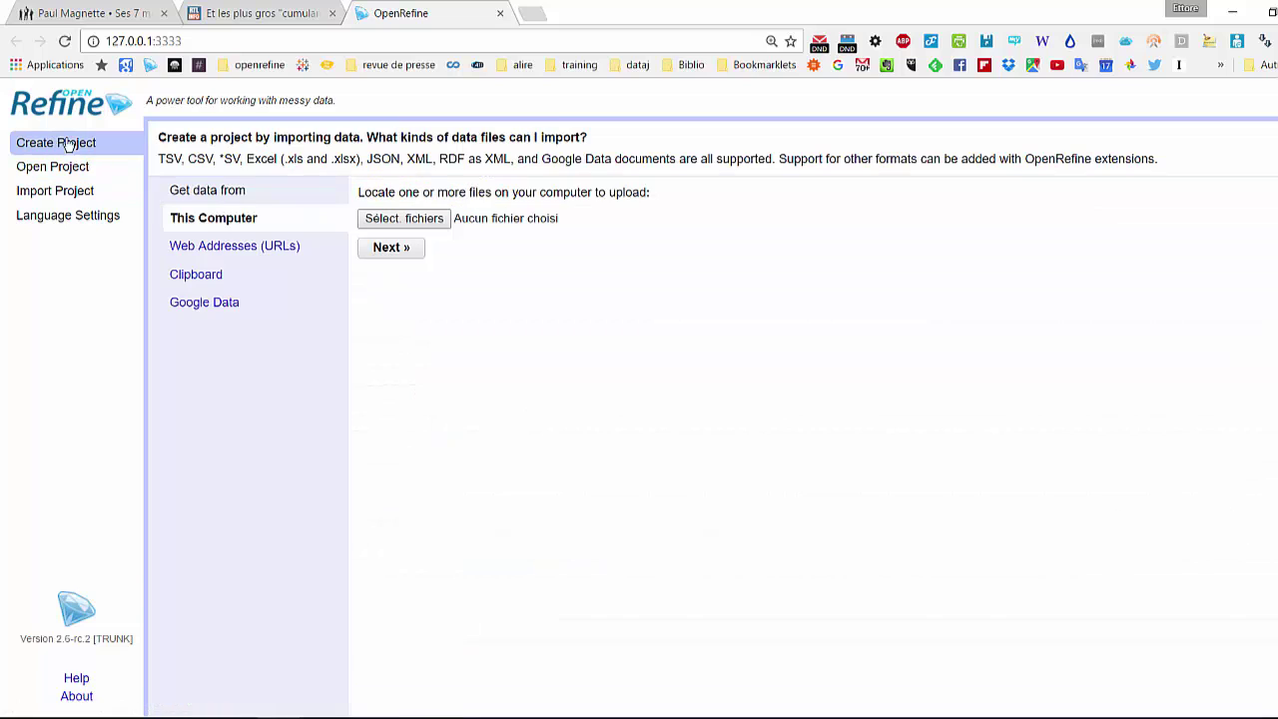
{"action": "left_click", "coordinate": [437, 217]}
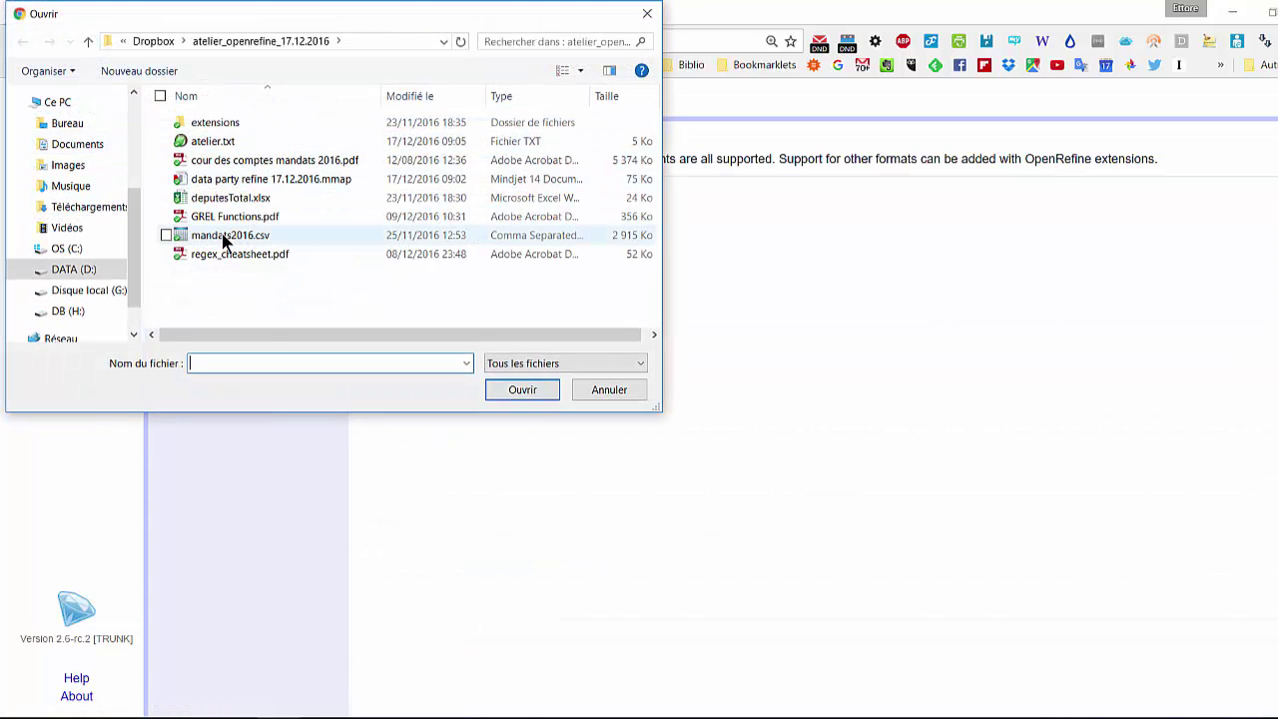
{"action": "double_click", "coordinate": [239, 235]}
{"action": "left_click", "coordinate": [392, 247]}
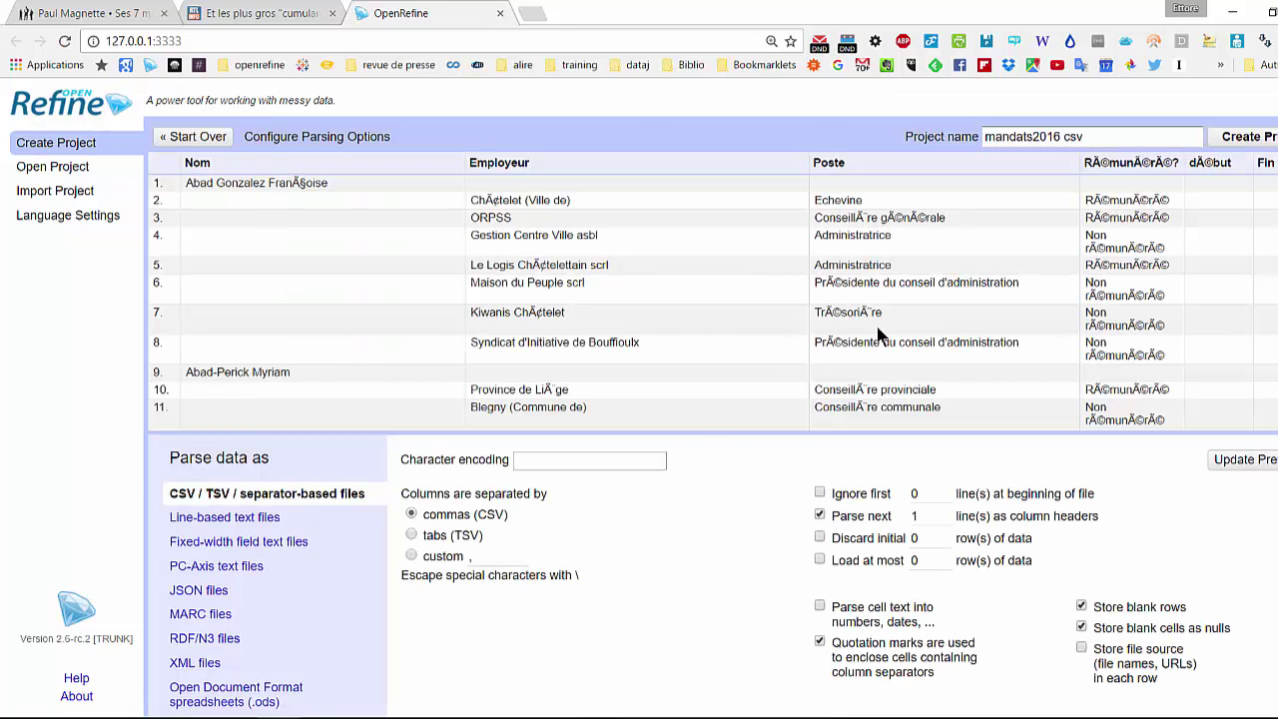
- Set the character encoding of the imported file to UTF-8
{"action": "left_click", "coordinate": [554, 464]}
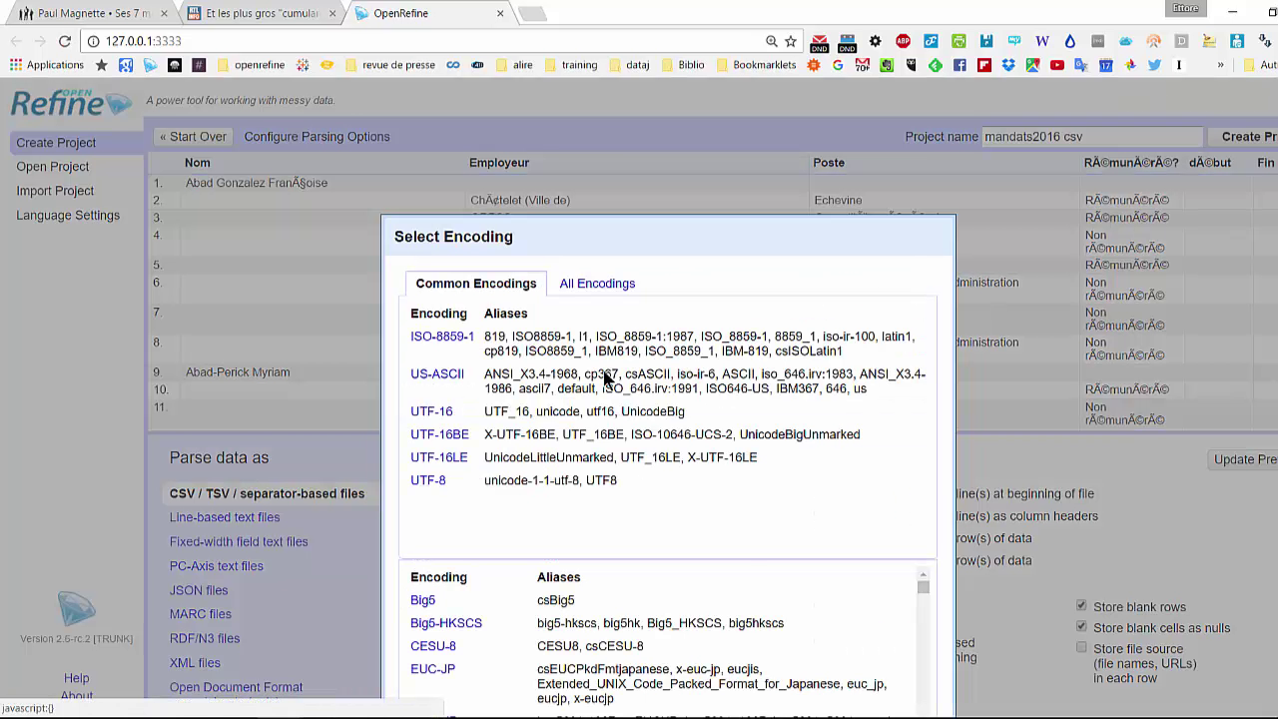
{"action": "key", "text": "ctrl+minus"}
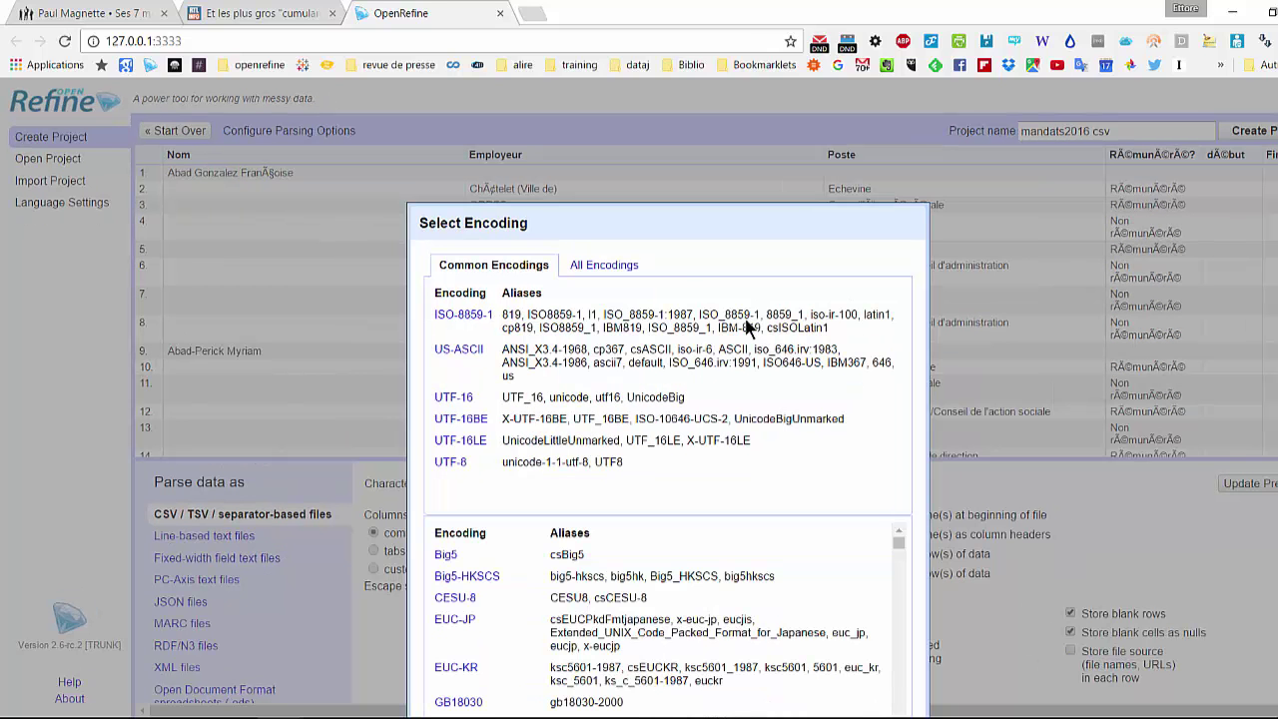
{"action": "left_click_drag", "start_coordinate": [643, 223], "coordinate": [631, 134]}
{"action": "left_click", "coordinate": [438, 696]}
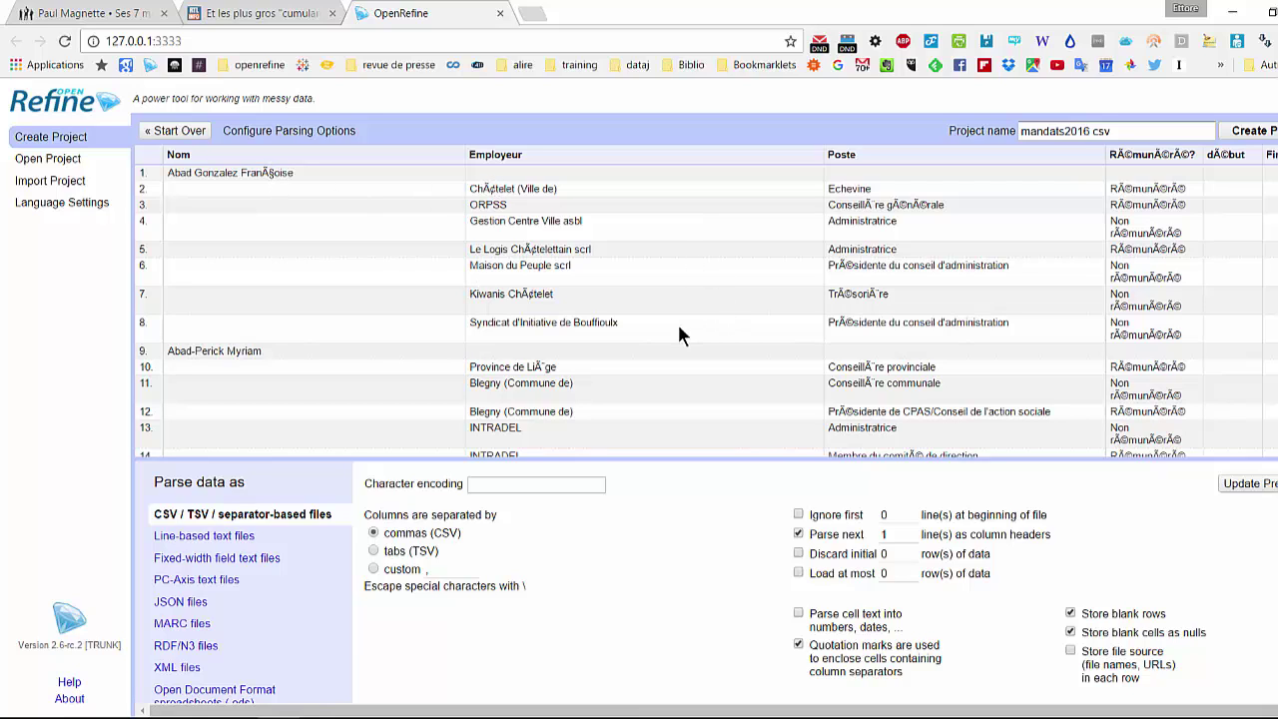
{"action": "left_click", "coordinate": [487, 485]}
{"action": "left_click", "coordinate": [451, 491]}
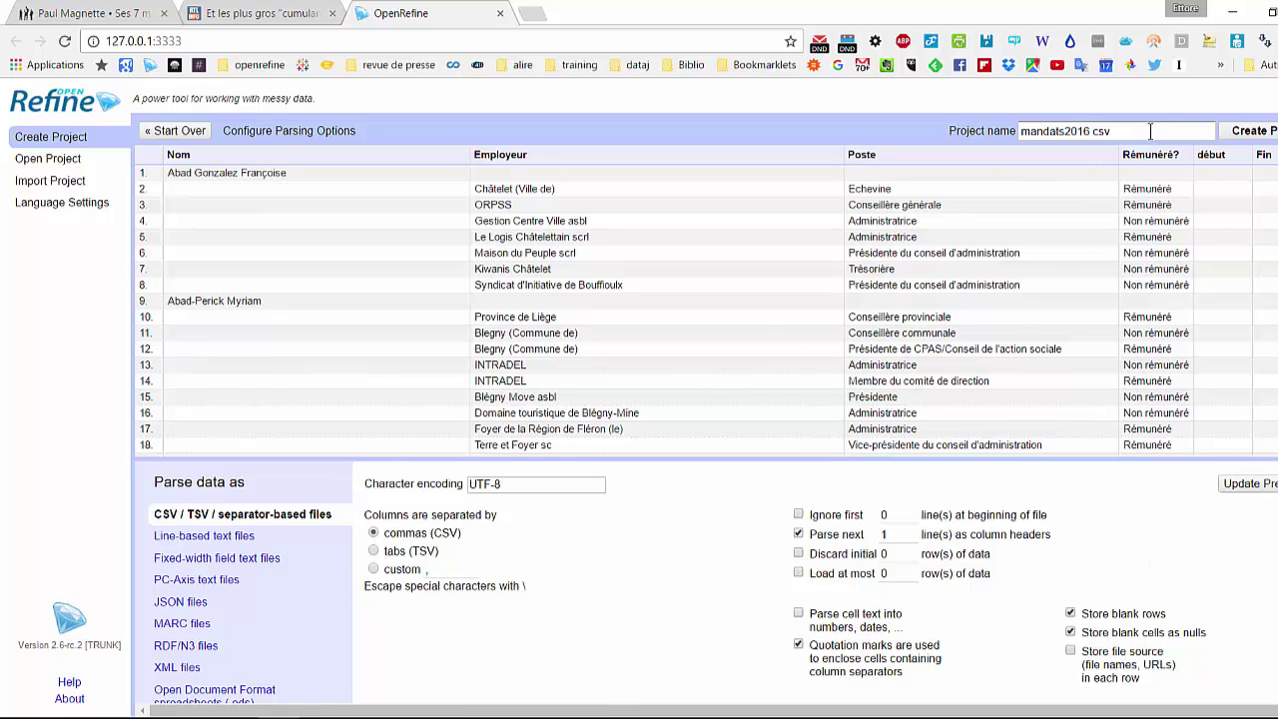
- Shorten the project name to mandats2016 and create the project
{"action": "left_click_drag", "start_coordinate": [1122, 131], "coordinate": [1090, 131]}
{"action": "key", "text": "BackSpace"}
{"action": "left_click", "coordinate": [1246, 131]}
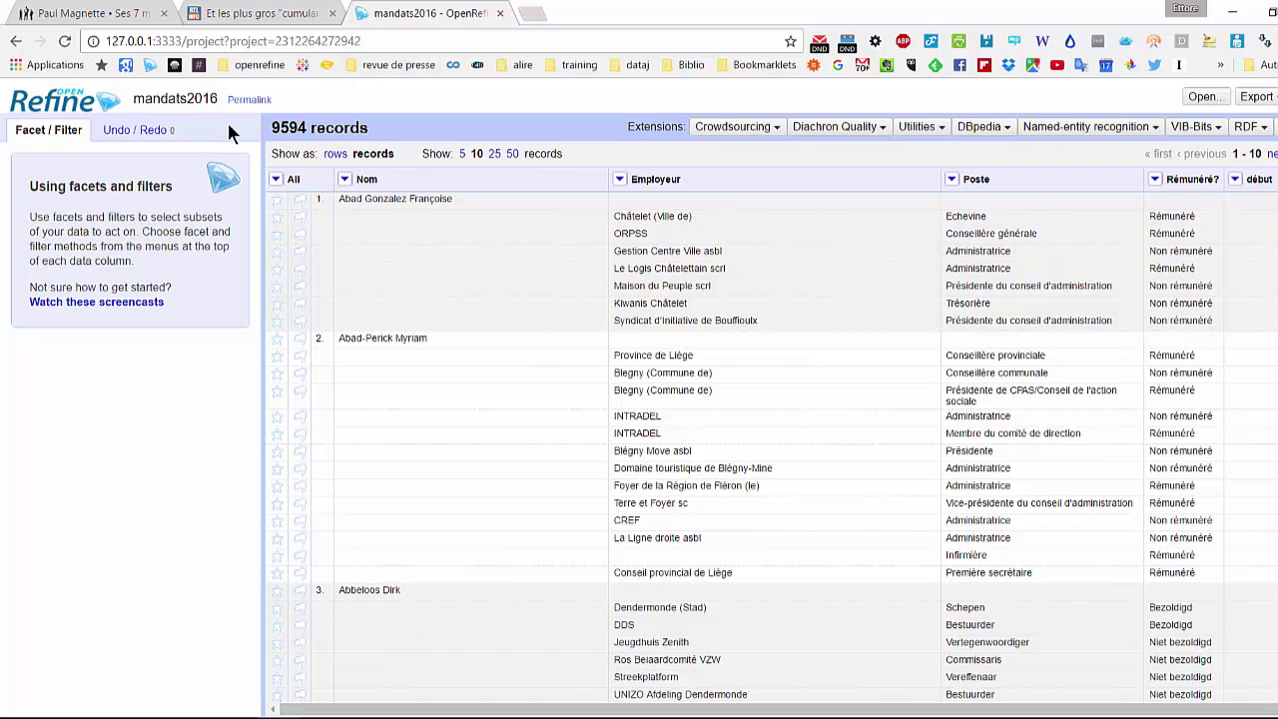
- Check the project's record count, and switch the grid to rows to compare the row count
{"action": "double_click", "coordinate": [288, 128]}
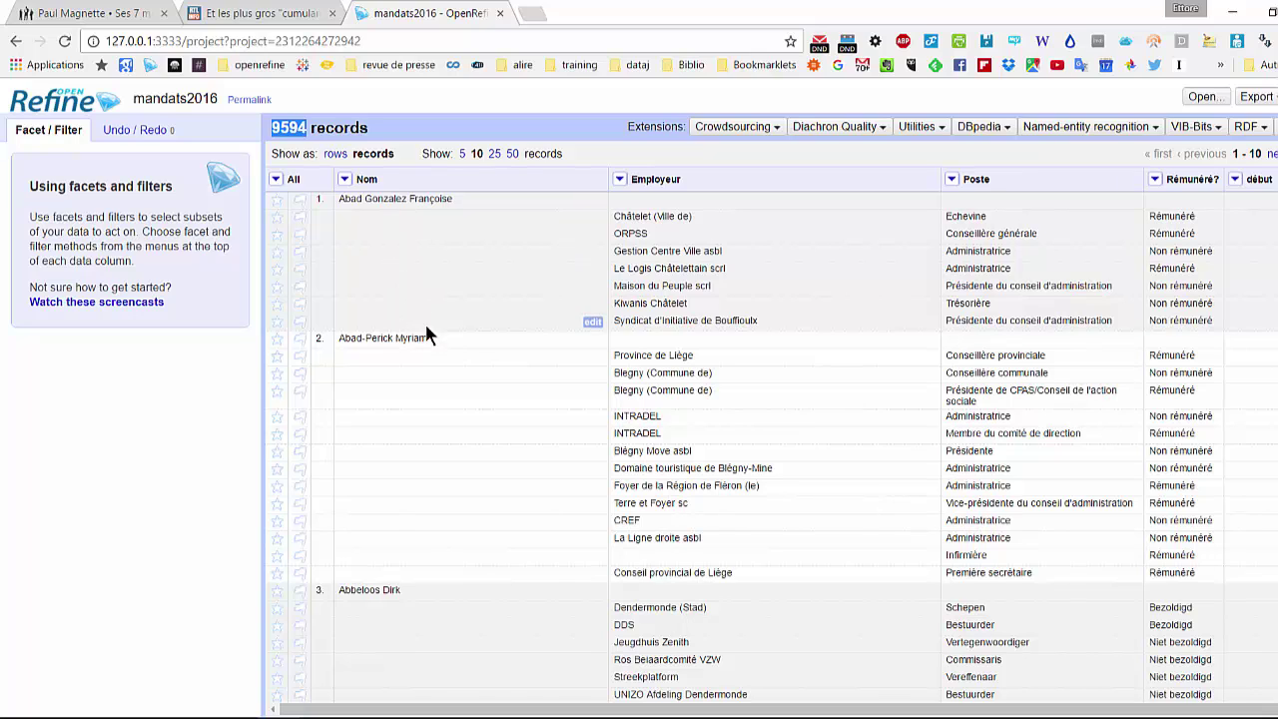
{"action": "left_click_drag", "start_coordinate": [425, 320], "coordinate": [518, 262]}
{"action": "left_click", "coordinate": [446, 239]}
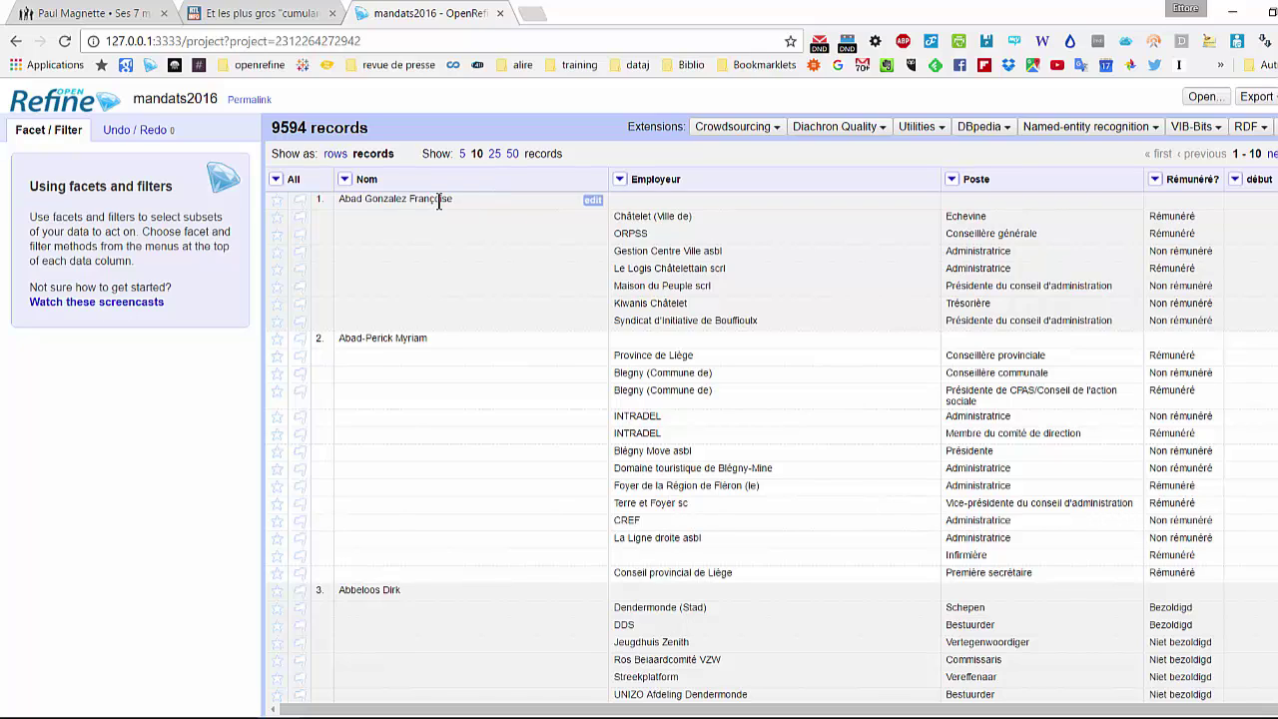
{"action": "left_click", "coordinate": [336, 156]}
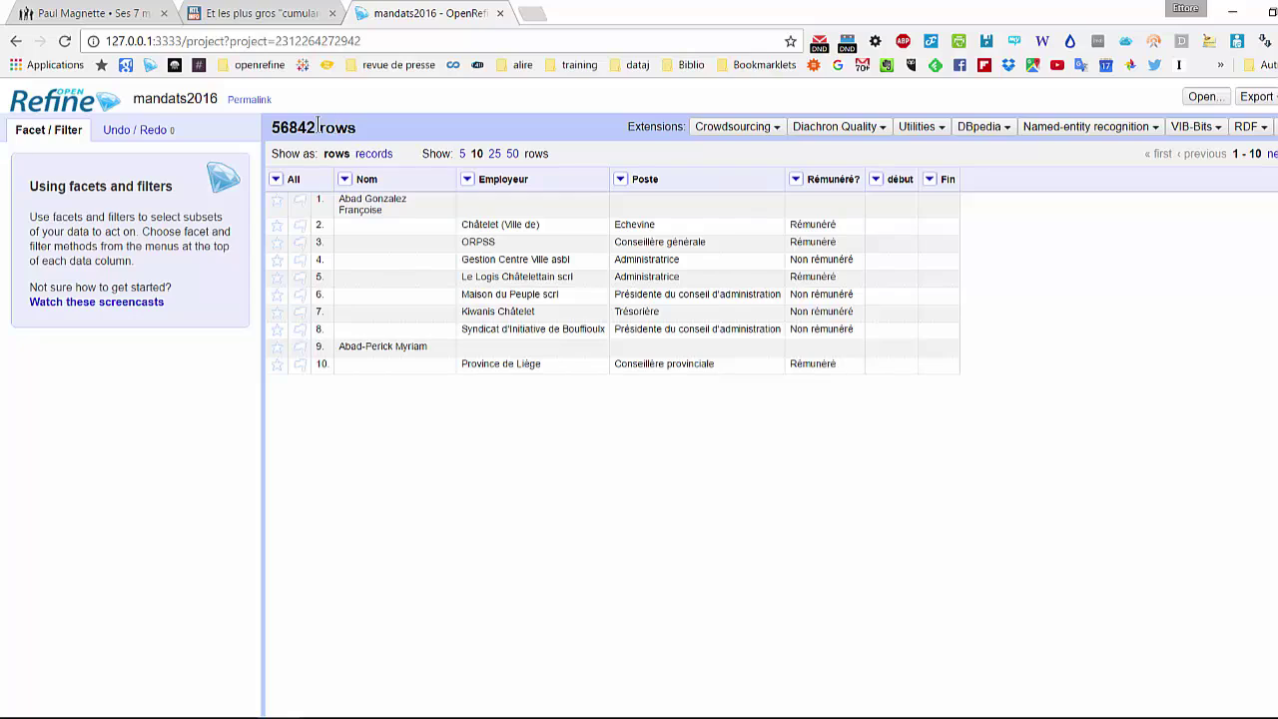
{"action": "double_click", "coordinate": [285, 128]}
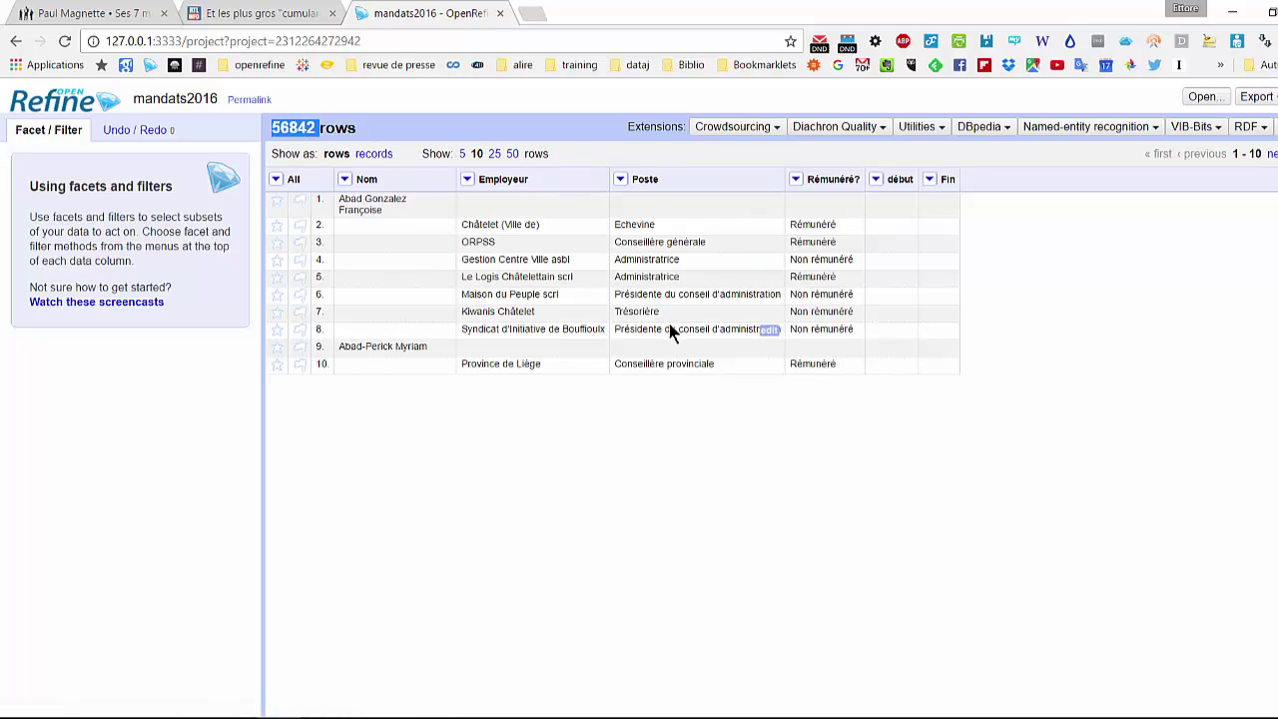
- Set the grid to show 50 entries per page and return it to the records view
{"action": "left_click", "coordinate": [478, 154]}
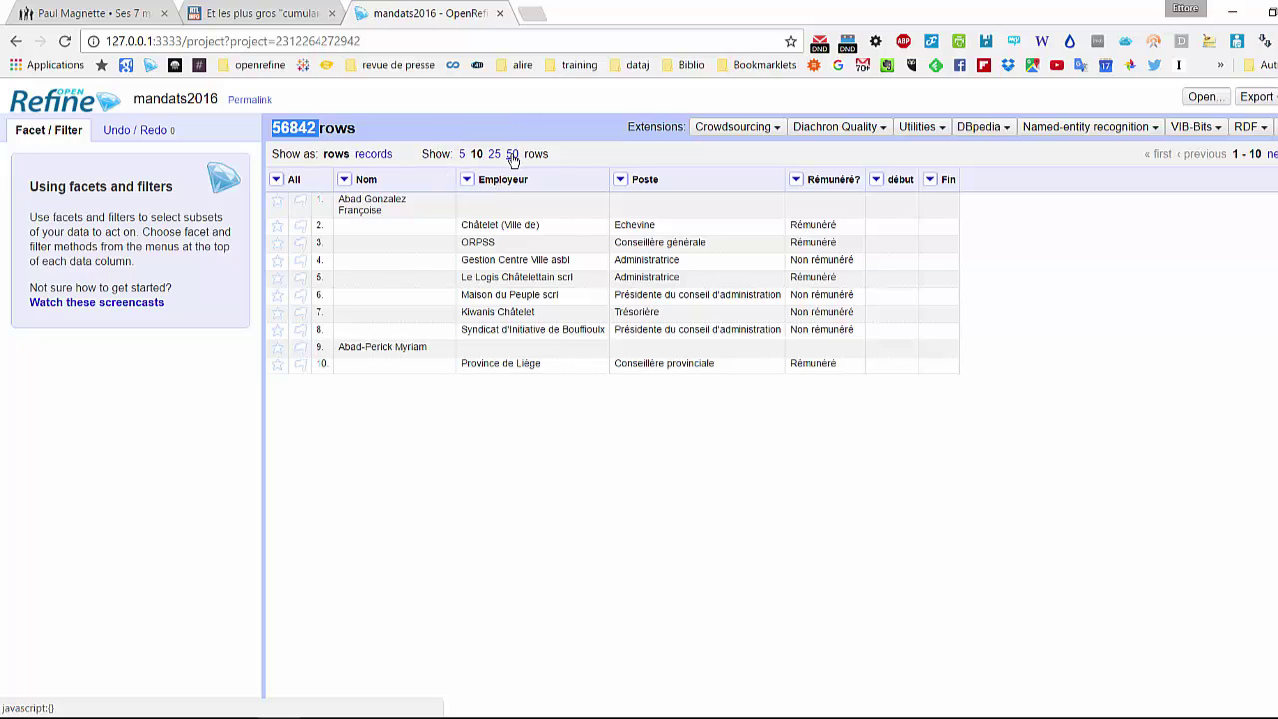
{"action": "left_click", "coordinate": [512, 155]}
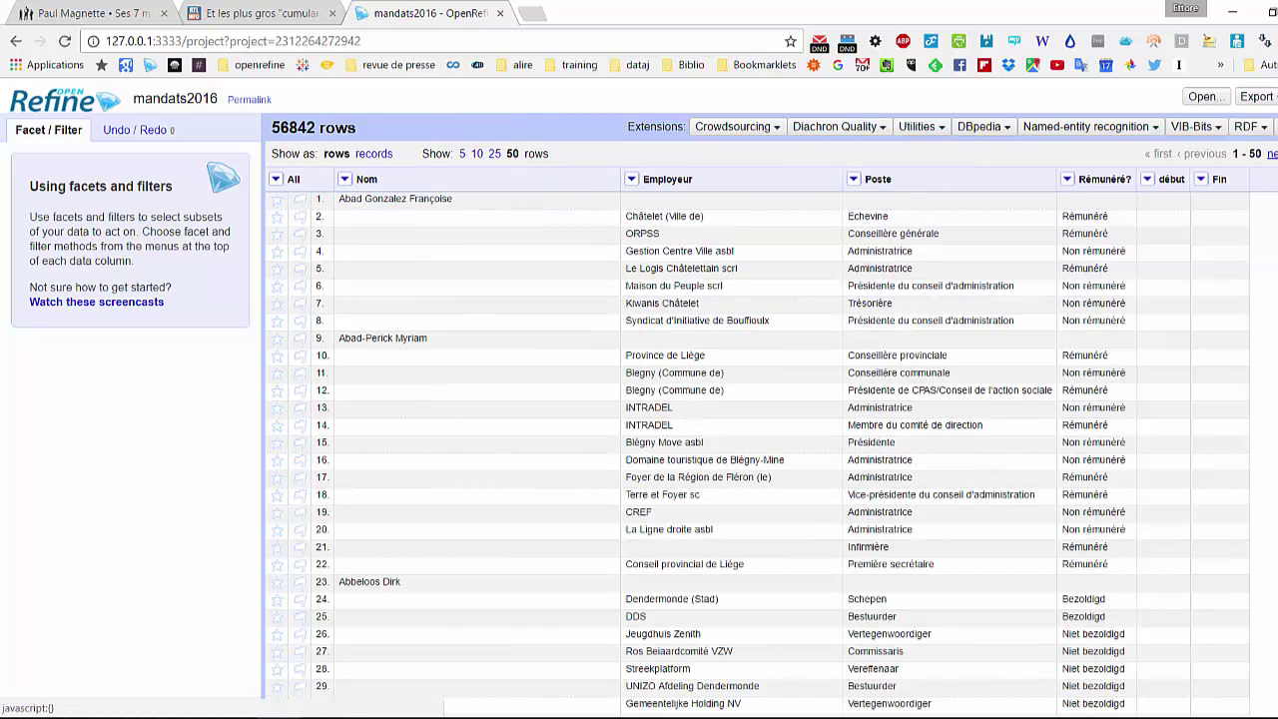
{"action": "left_click", "coordinate": [1271, 154]}
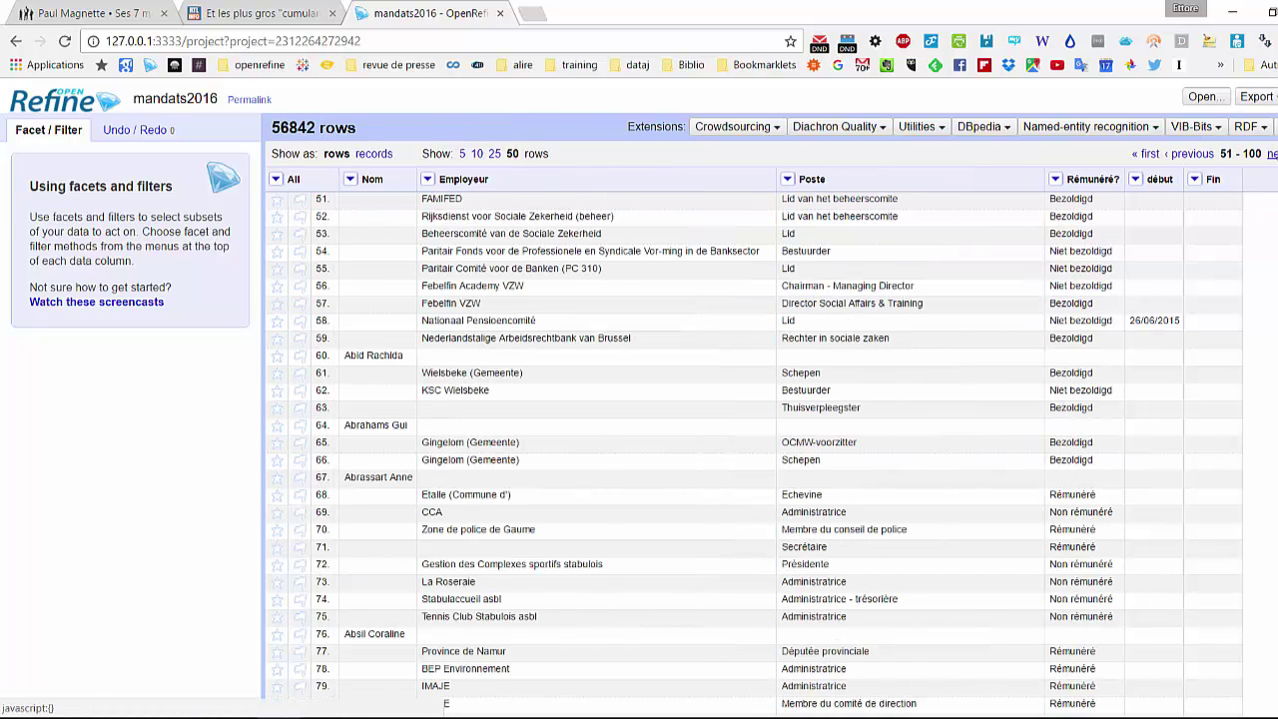
{"action": "left_click", "coordinate": [1193, 154]}
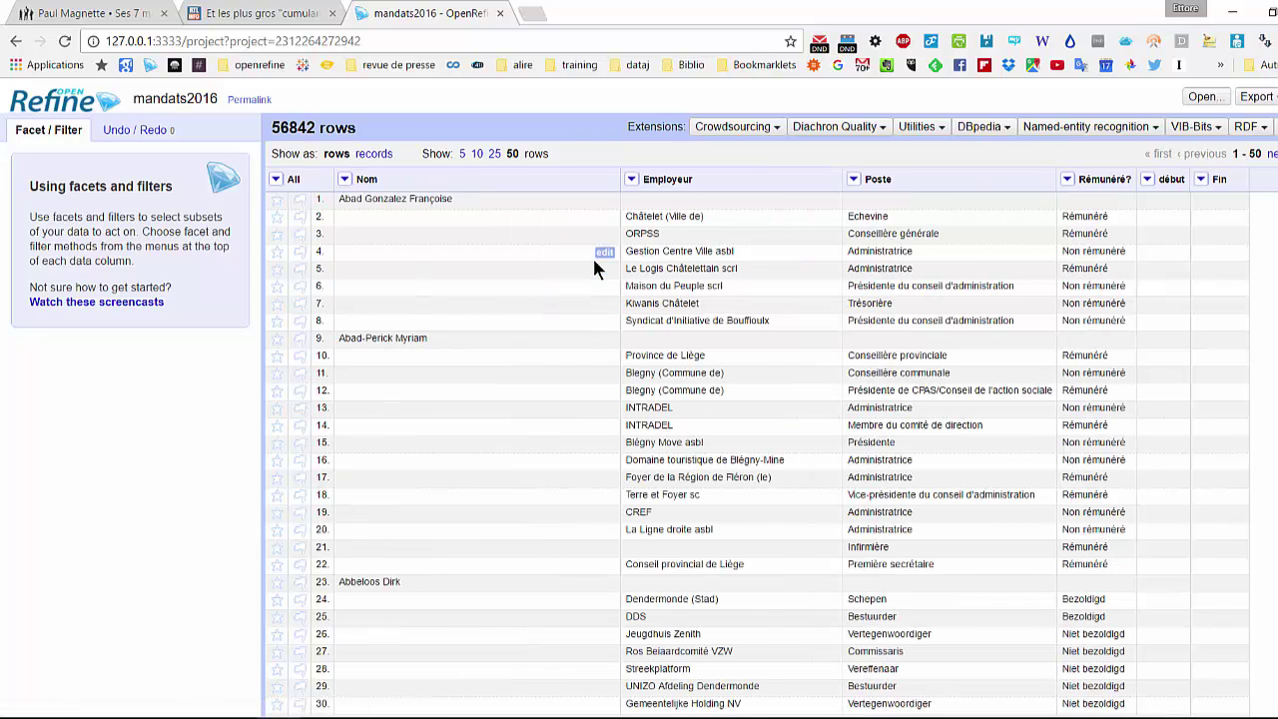
{"action": "left_click", "coordinate": [374, 154]}
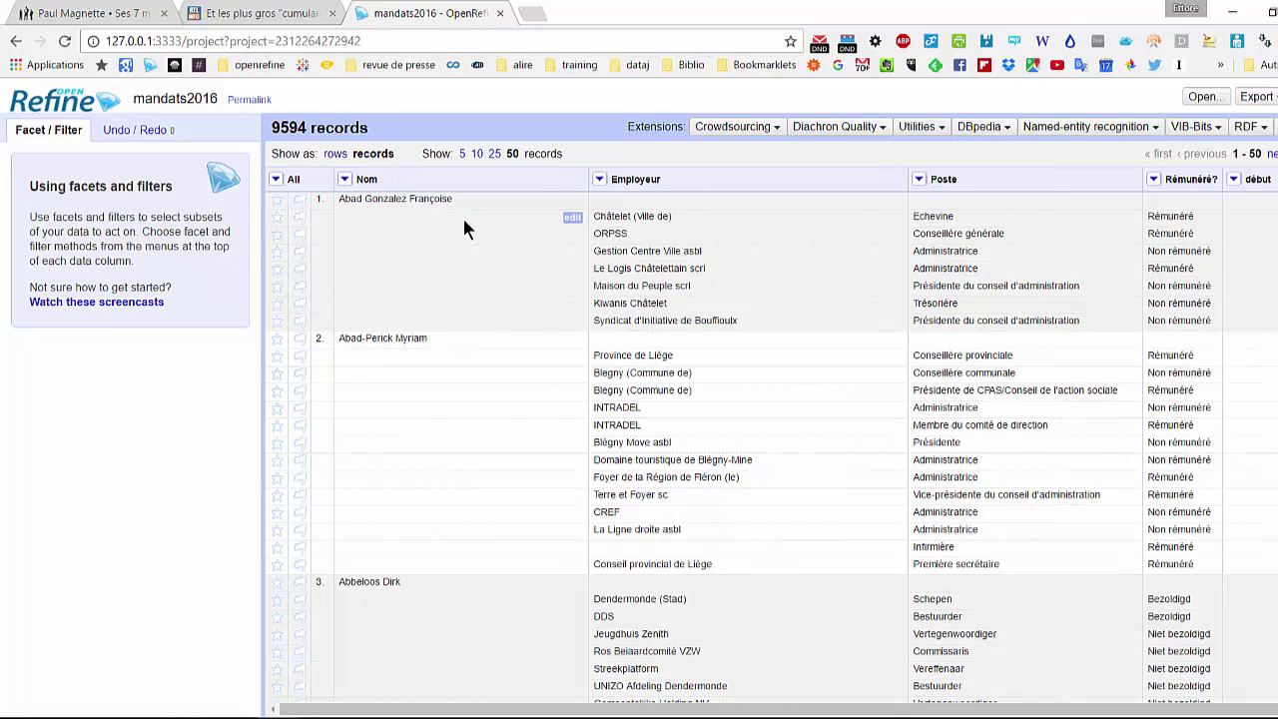
- Examine the BELGISCH STAATSBLAD entry in the Nom column and compare it with the page header of the source PDF in Adobe Reader
{"action": "scroll", "coordinate": [517, 257], "scroll_direction": "down", "scroll_amount": 7}
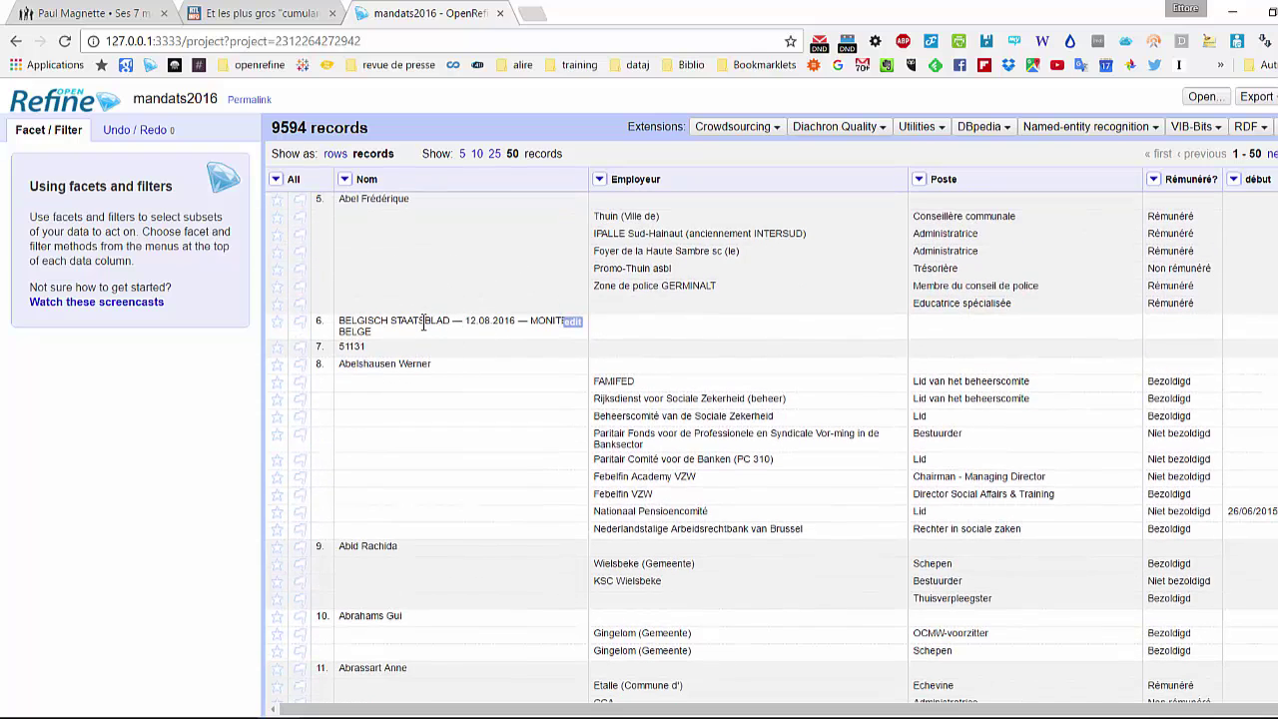
{"action": "left_click", "coordinate": [422, 325]}
{"action": "left_click_drag", "start_coordinate": [339, 322], "coordinate": [409, 337]}
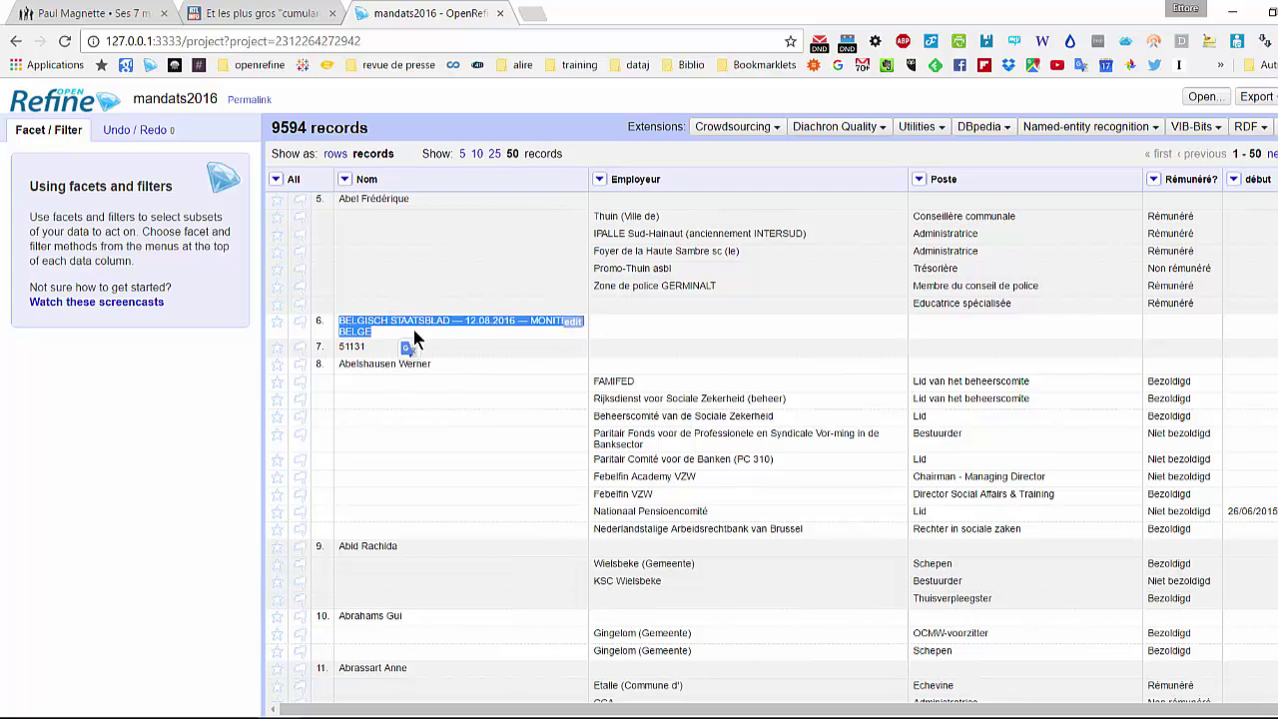
{"action": "key", "text": "alt+Tab"}
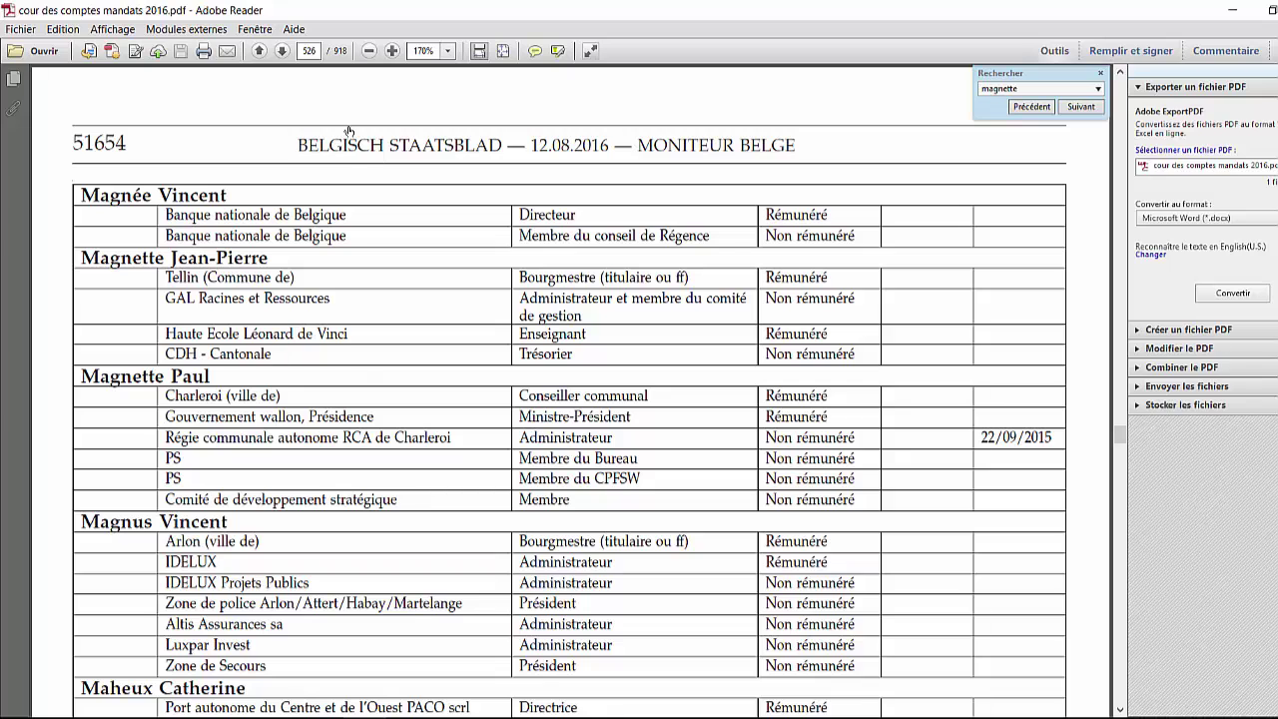
{"action": "left_click_drag", "start_coordinate": [297, 148], "coordinate": [796, 148]}
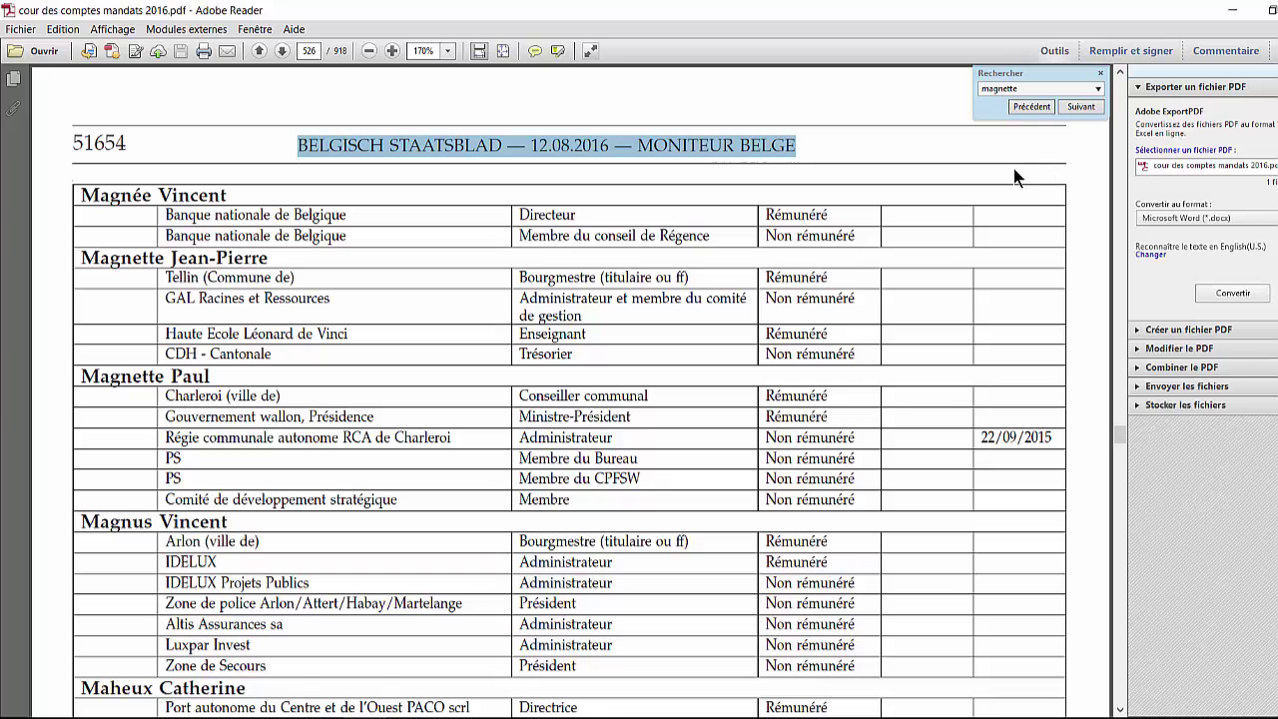
{"action": "left_click", "coordinate": [1237, 12]}
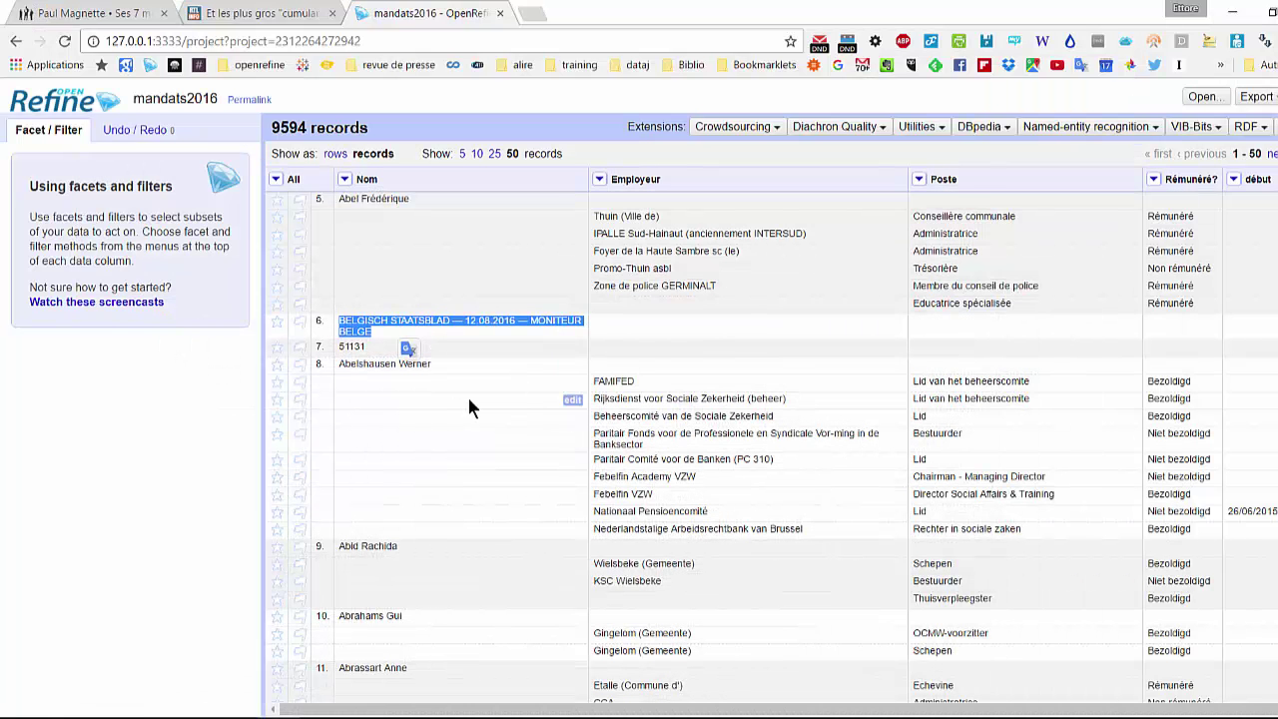
- Examine the page-number entry 51131 in the Nom column and look over the surrounding records
{"action": "left_click", "coordinate": [489, 378]}
{"action": "double_click", "coordinate": [348, 345]}
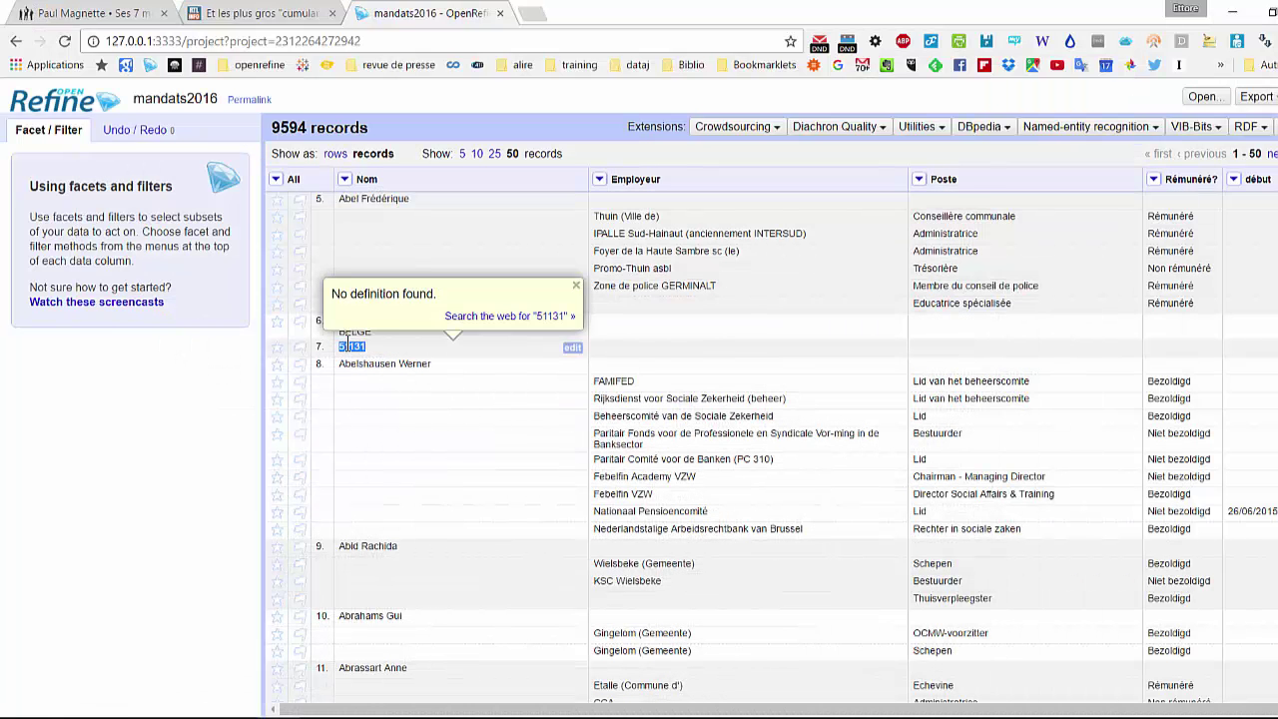
{"action": "left_click", "coordinate": [431, 391]}
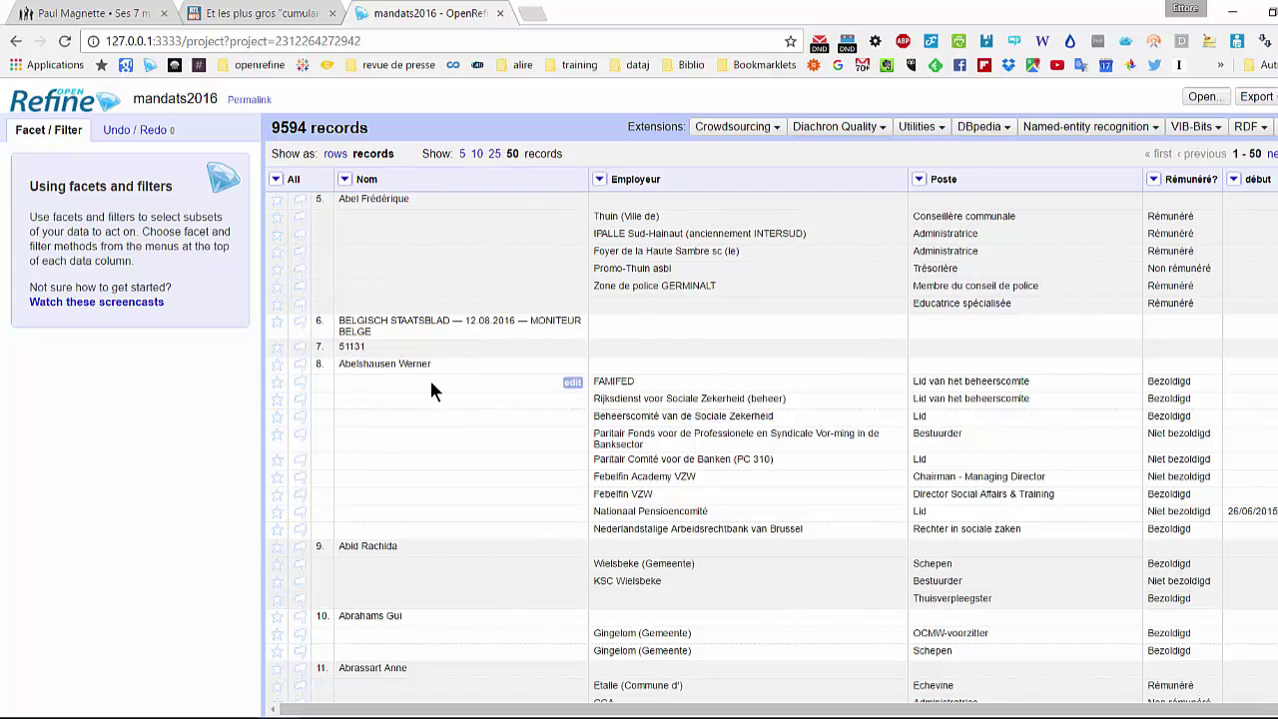
{"action": "scroll", "coordinate": [432, 391], "scroll_direction": "down", "scroll_amount": 5}
{"action": "scroll", "coordinate": [431, 392], "scroll_direction": "up", "scroll_amount": 12}
{"action": "scroll", "coordinate": [430, 376], "scroll_direction": "up", "scroll_amount": 2}
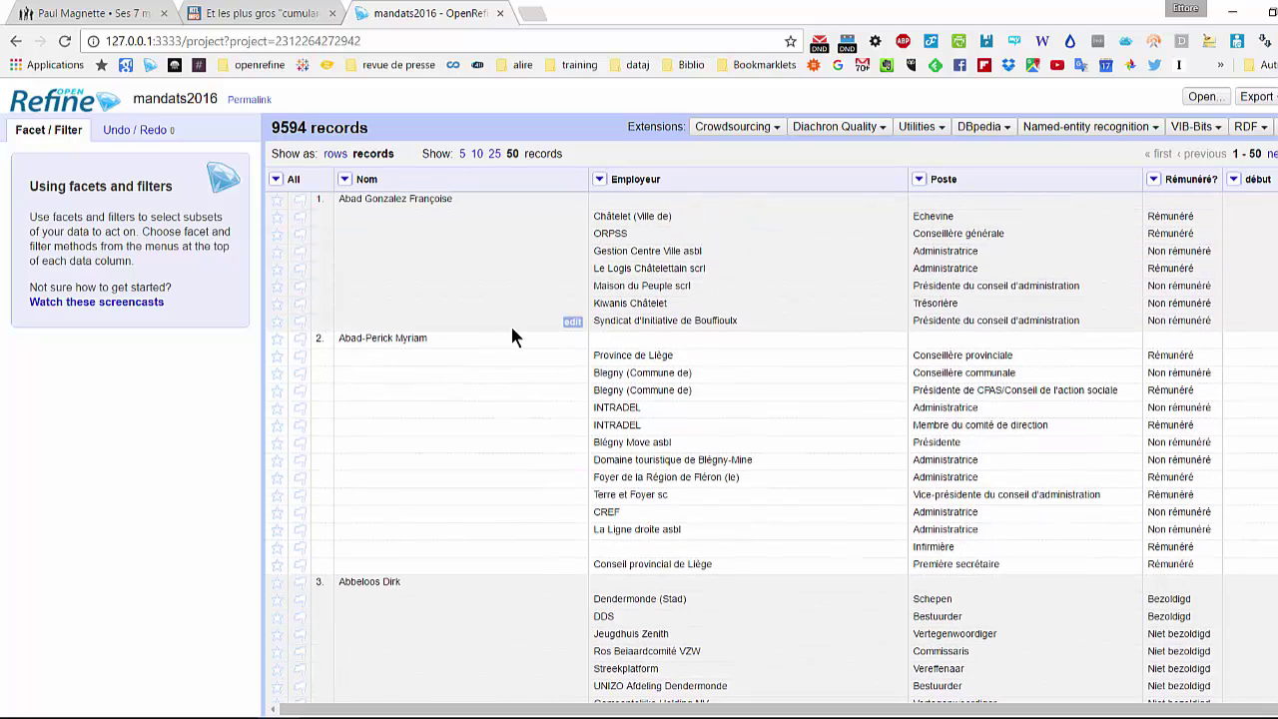
- Add a text facet on the Nom column with its choice count limit set to 9000
{"action": "left_click", "coordinate": [344, 179]}
{"action": "mouse_move", "coordinate": [404, 205]}
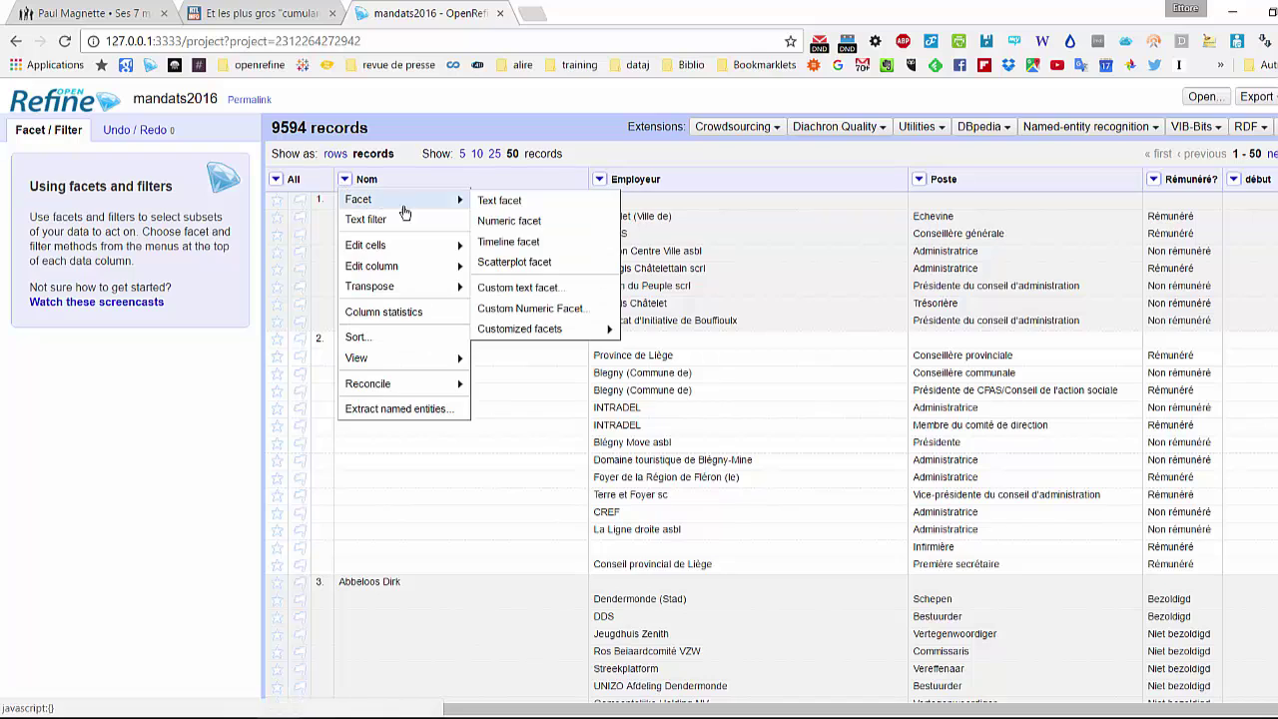
{"action": "left_click", "coordinate": [504, 200]}
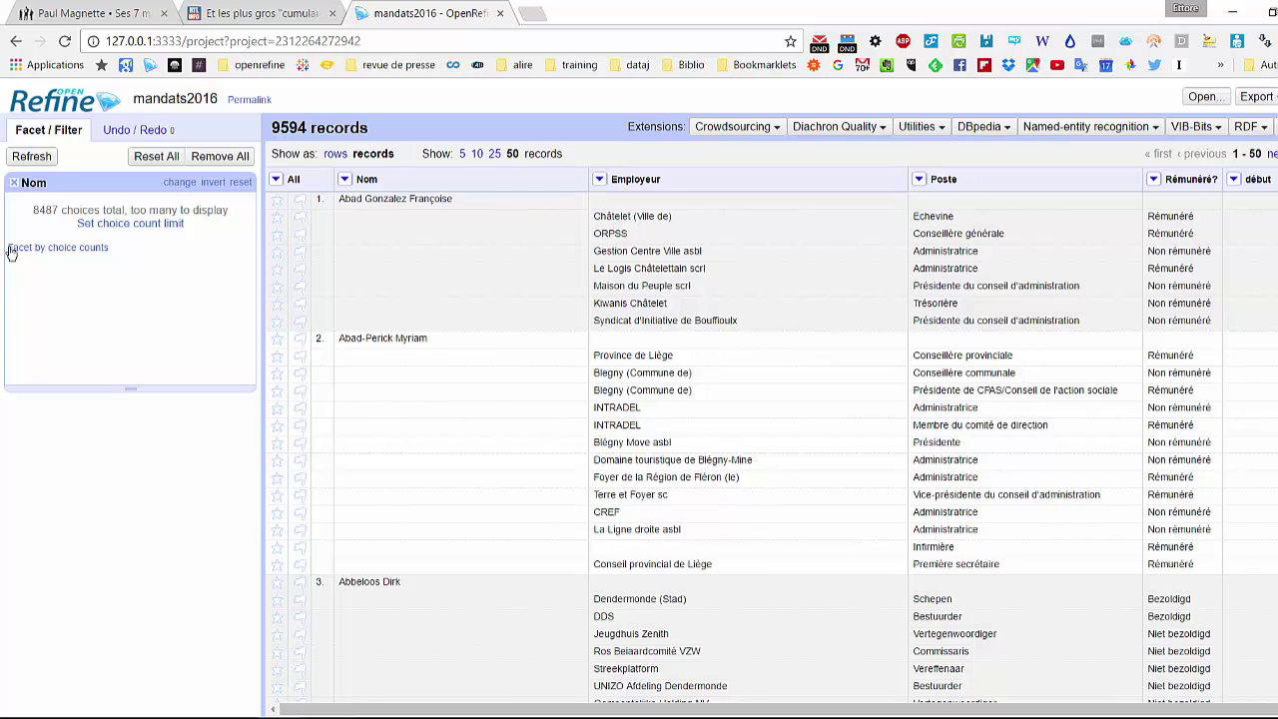
{"action": "double_click", "coordinate": [49, 210]}
{"action": "left_click", "coordinate": [181, 226]}
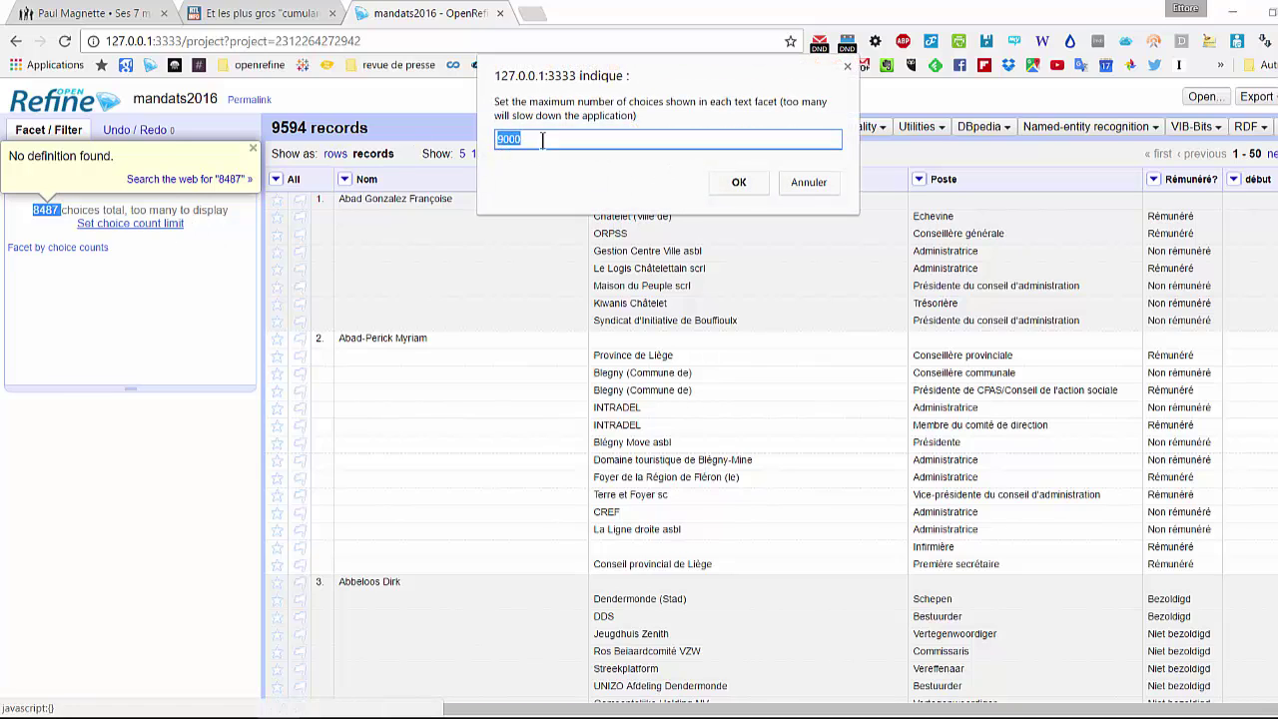
{"action": "left_click", "coordinate": [738, 183]}
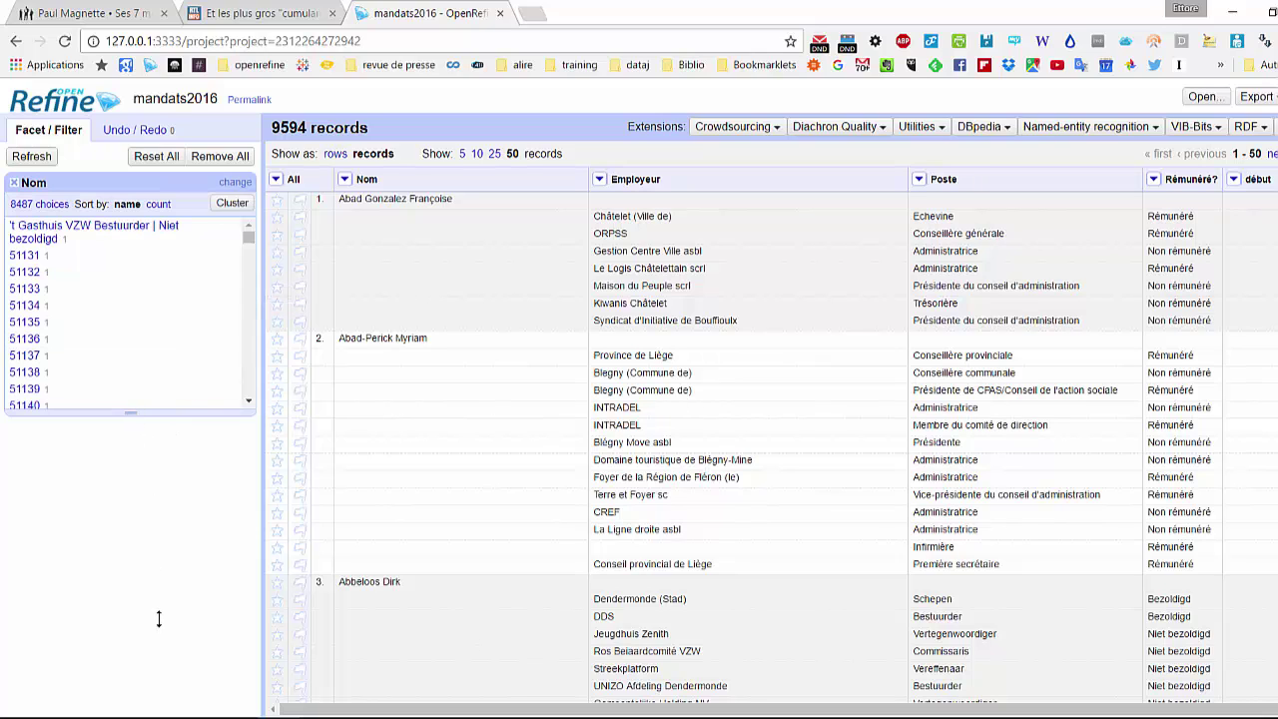
- Enlarge the Nom text facet's choice list and look through its page-number entries
{"action": "left_click", "coordinate": [134, 411]}
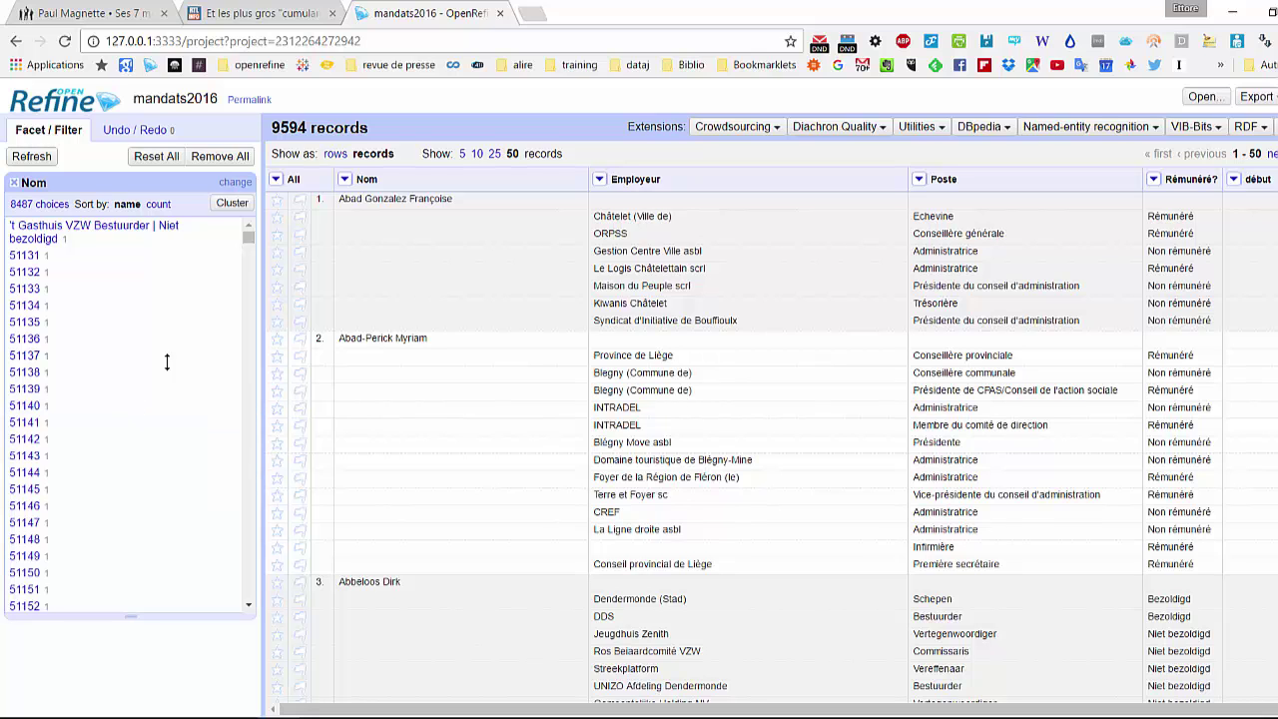
{"action": "left_click_drag", "start_coordinate": [251, 243], "coordinate": [254, 282]}
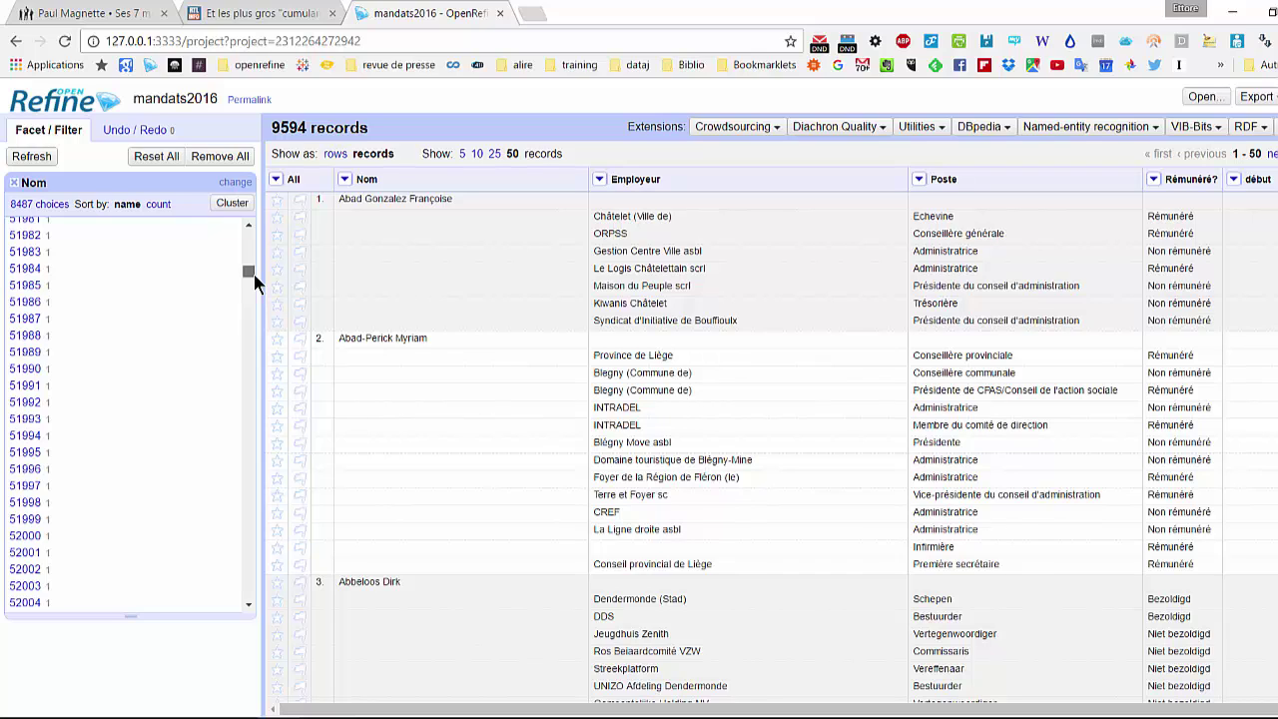
{"action": "left_click_drag", "start_coordinate": [254, 273], "coordinate": [246, 194]}
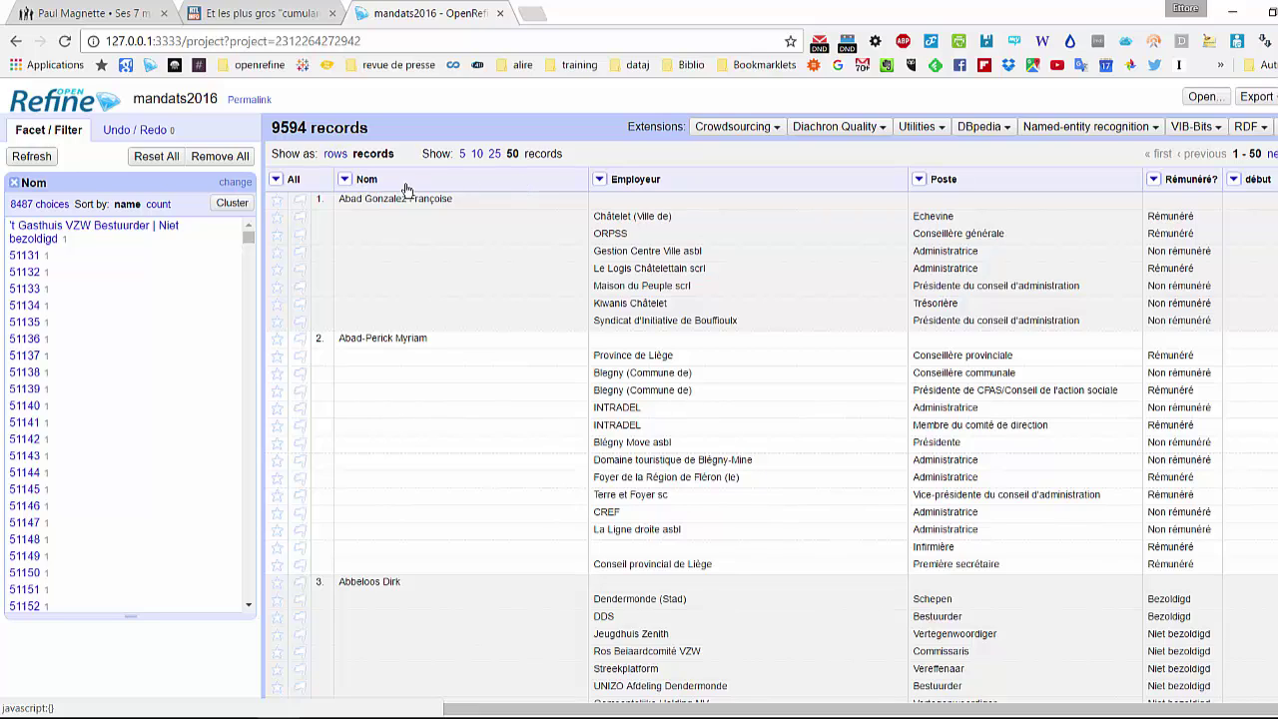
- Replace the text facet with a text length facet on the Nom column and check its shortest and longest lengths
{"action": "left_click", "coordinate": [344, 180]}
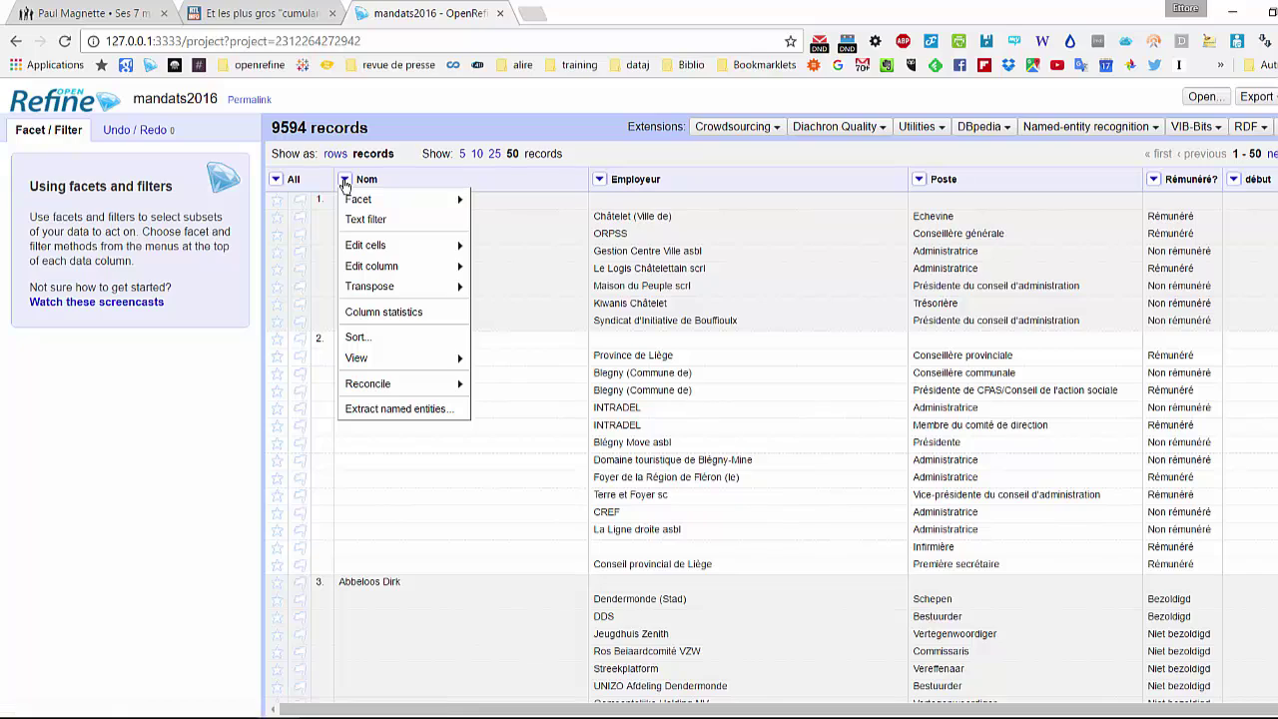
{"action": "mouse_move", "coordinate": [363, 203]}
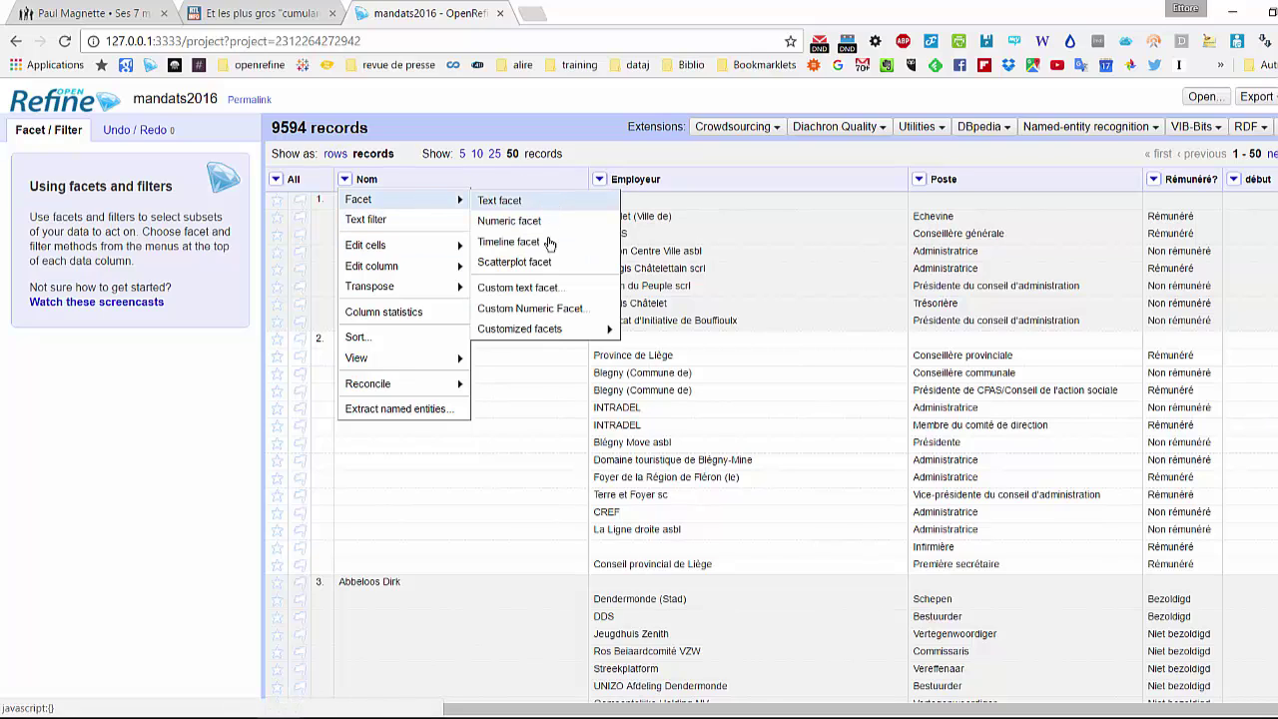
{"action": "mouse_move", "coordinate": [560, 336]}
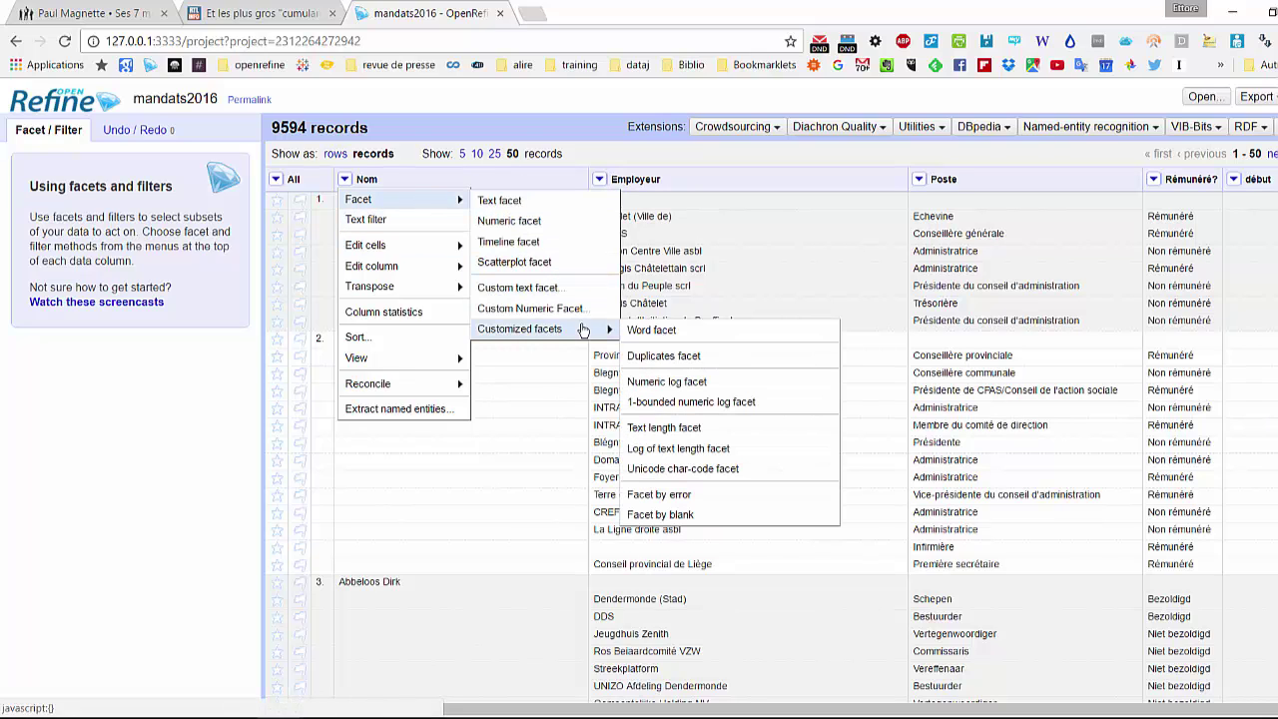
{"action": "left_click", "coordinate": [687, 435]}
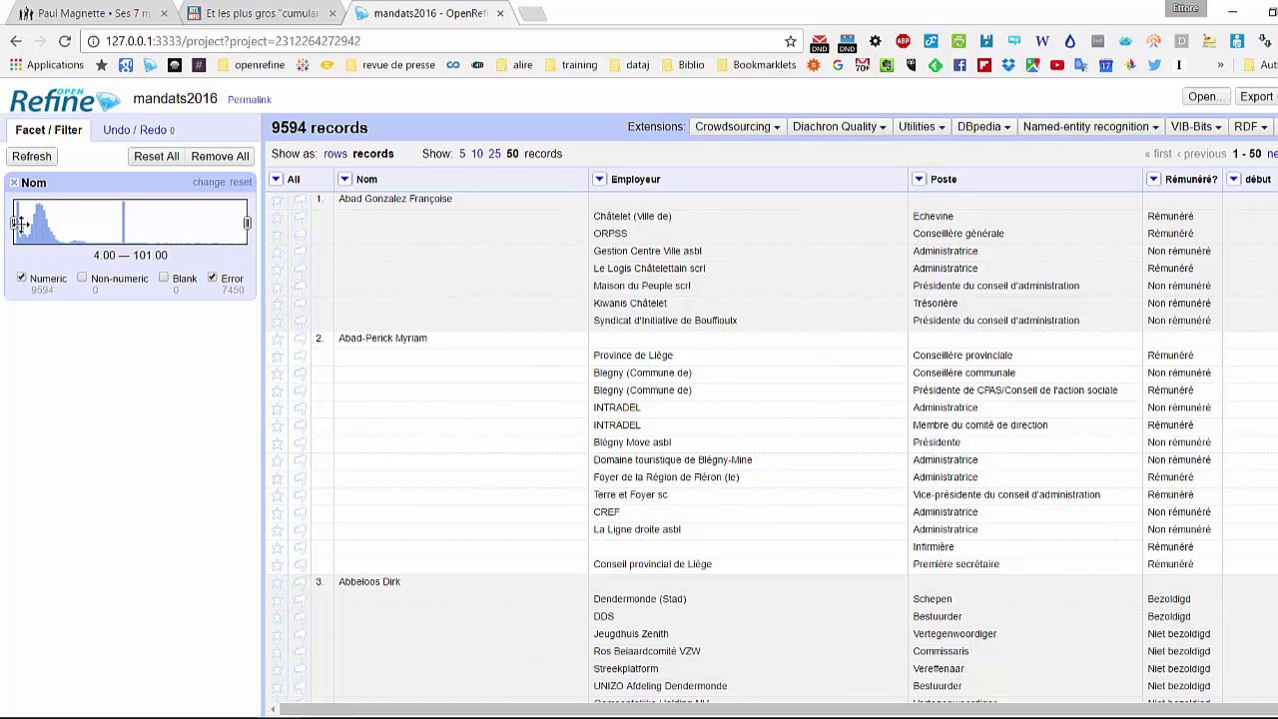
{"action": "double_click", "coordinate": [105, 256]}
{"action": "double_click", "coordinate": [147, 256]}
- Inspect the records with Nom text lengths of 80–101, 46–52, 4–6 and 4–5, and restore the full range
{"action": "left_click_drag", "start_coordinate": [15, 222], "coordinate": [200, 234]}
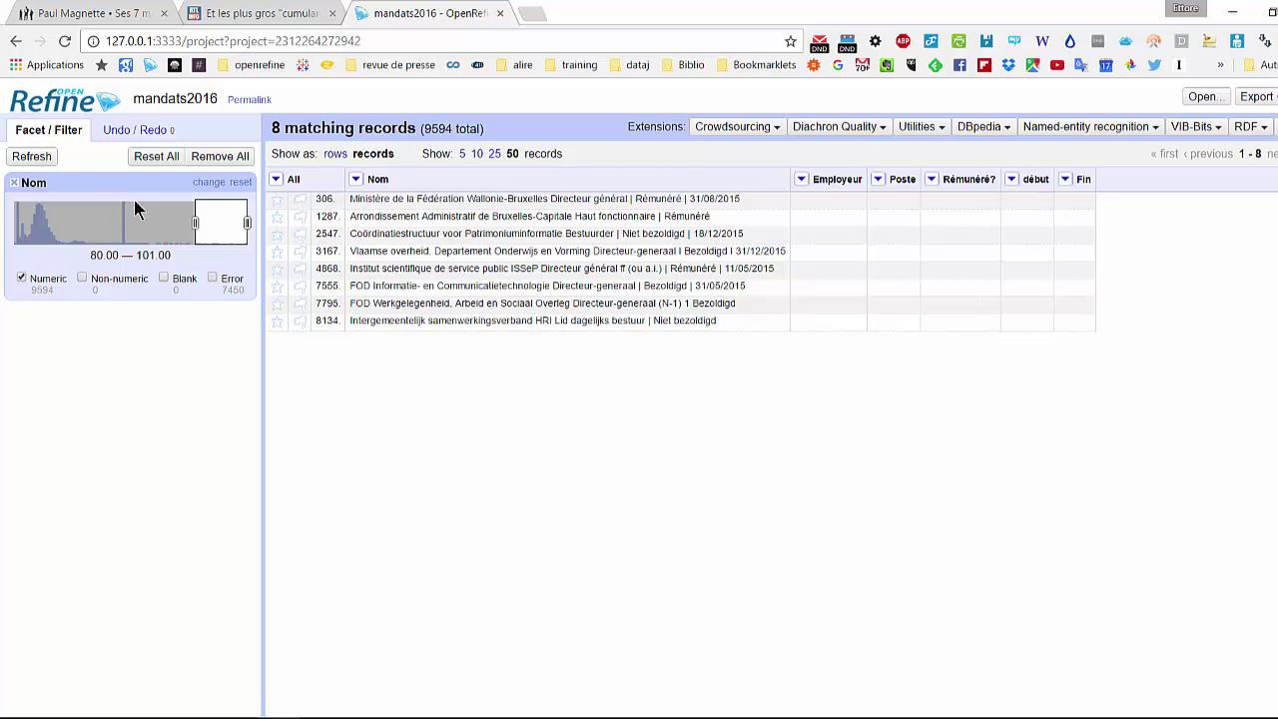
{"action": "left_click_drag", "start_coordinate": [219, 224], "coordinate": [122, 221]}
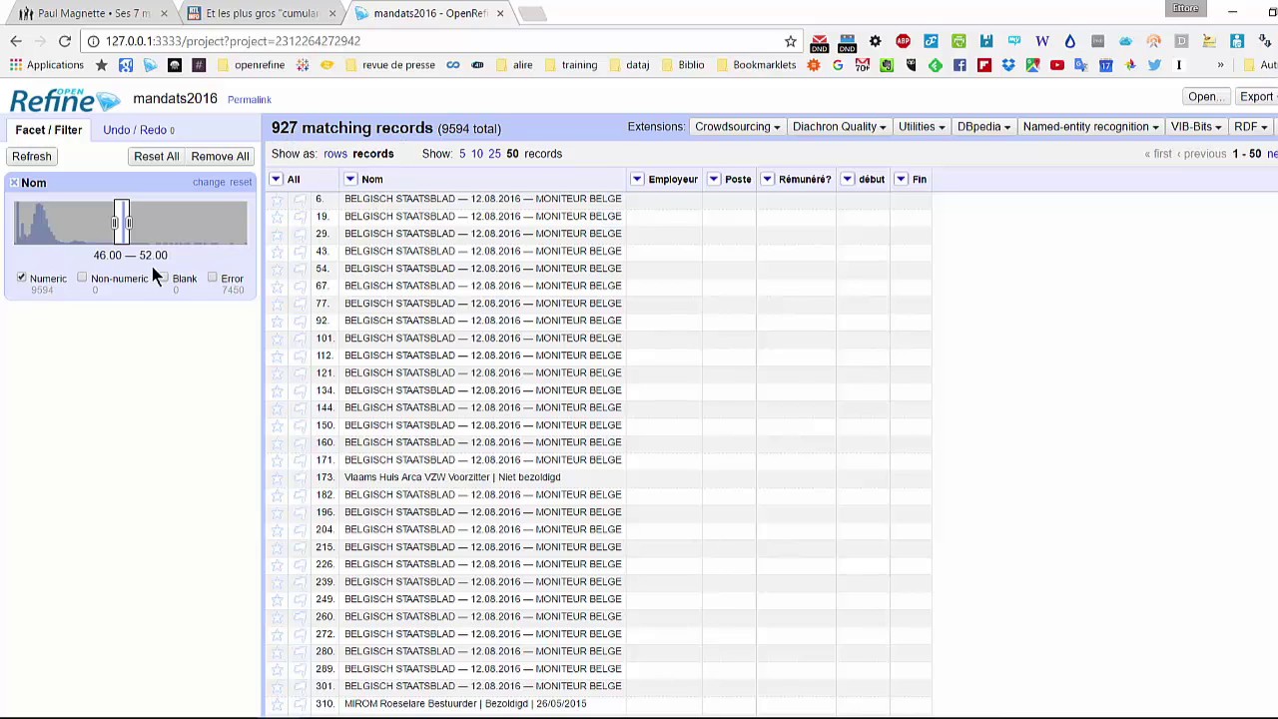
{"action": "left_click_drag", "start_coordinate": [122, 221], "coordinate": [17, 224]}
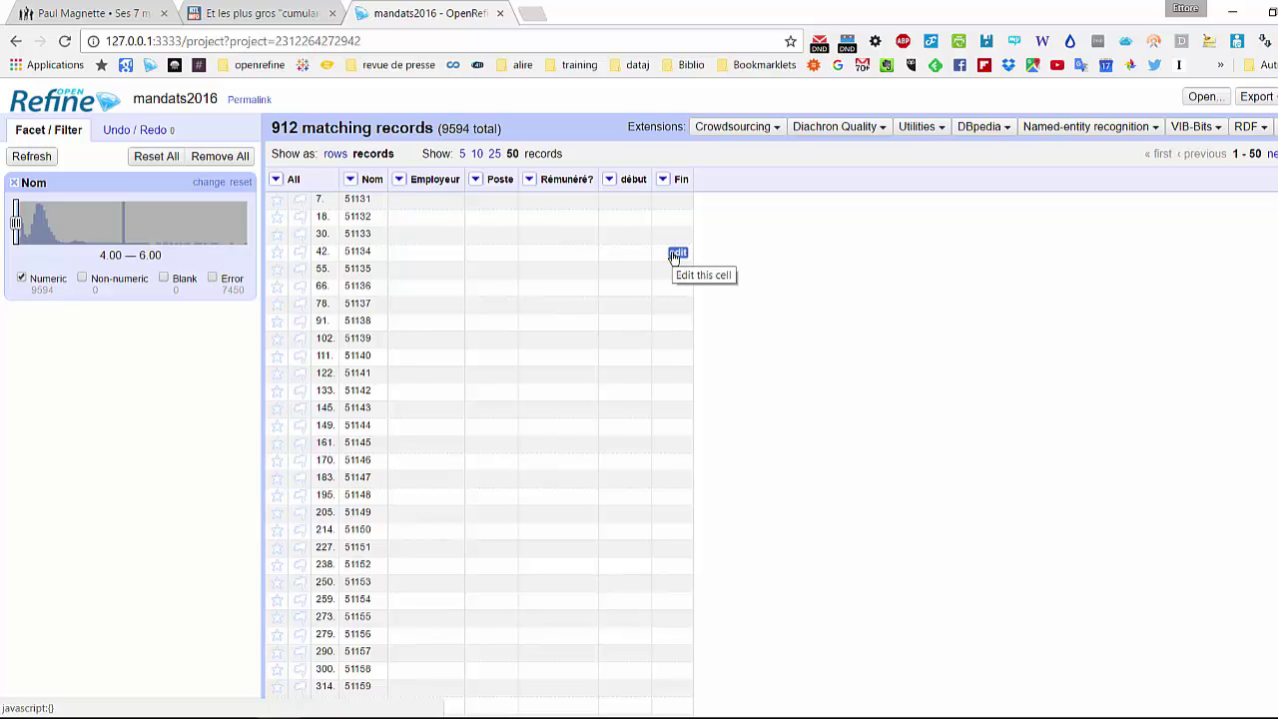
{"action": "scroll", "coordinate": [674, 257], "scroll_direction": "down", "scroll_amount": 3}
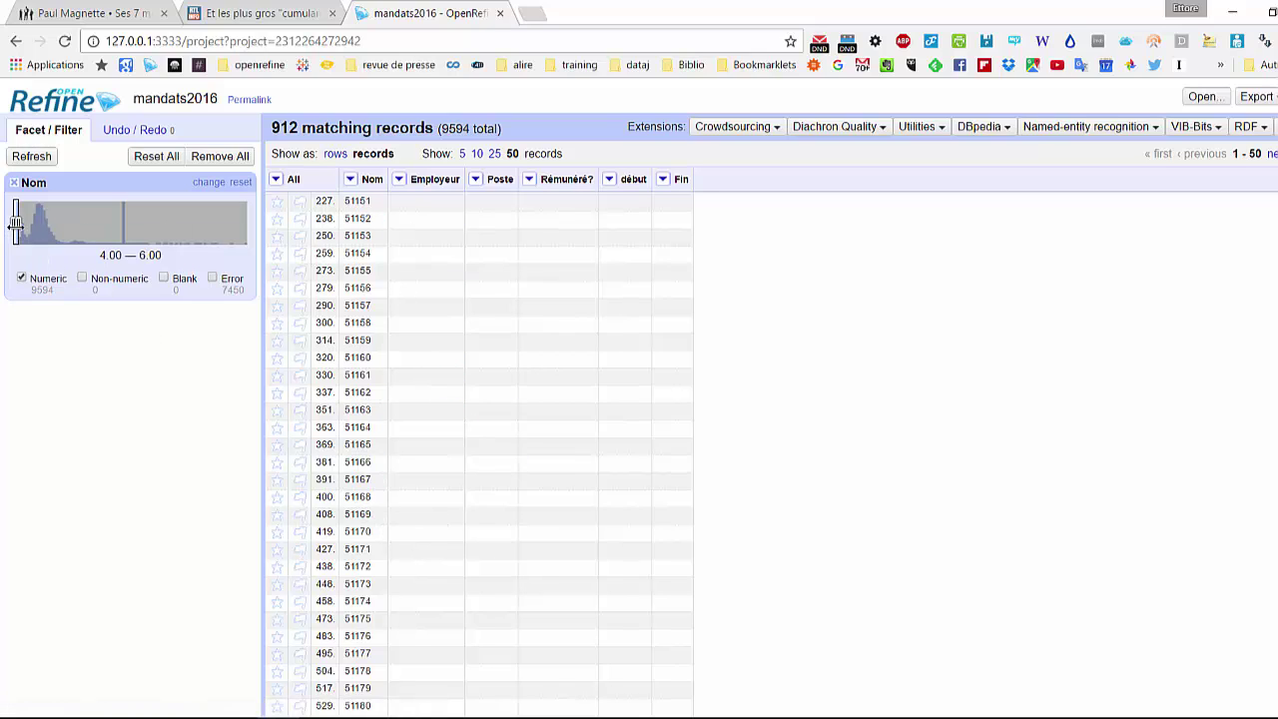
{"action": "left_click_drag", "start_coordinate": [16, 224], "coordinate": [14, 224]}
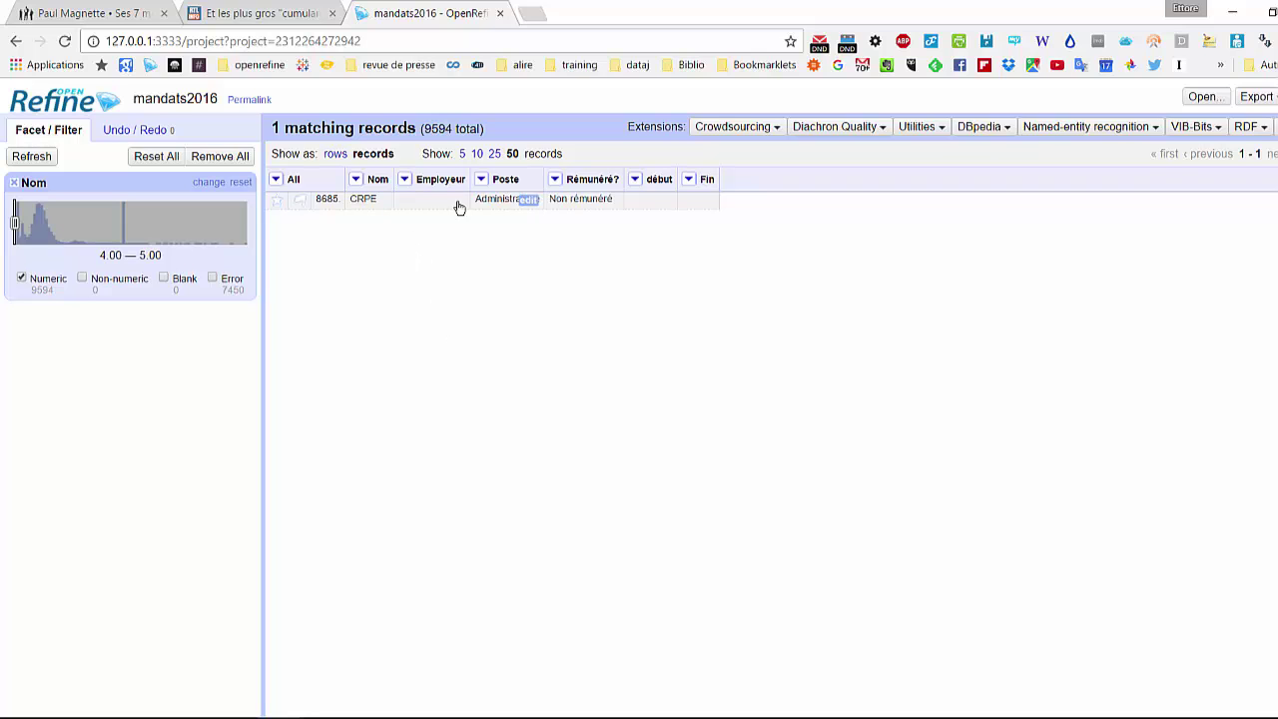
{"action": "left_click_drag", "start_coordinate": [16, 224], "coordinate": [287, 225]}
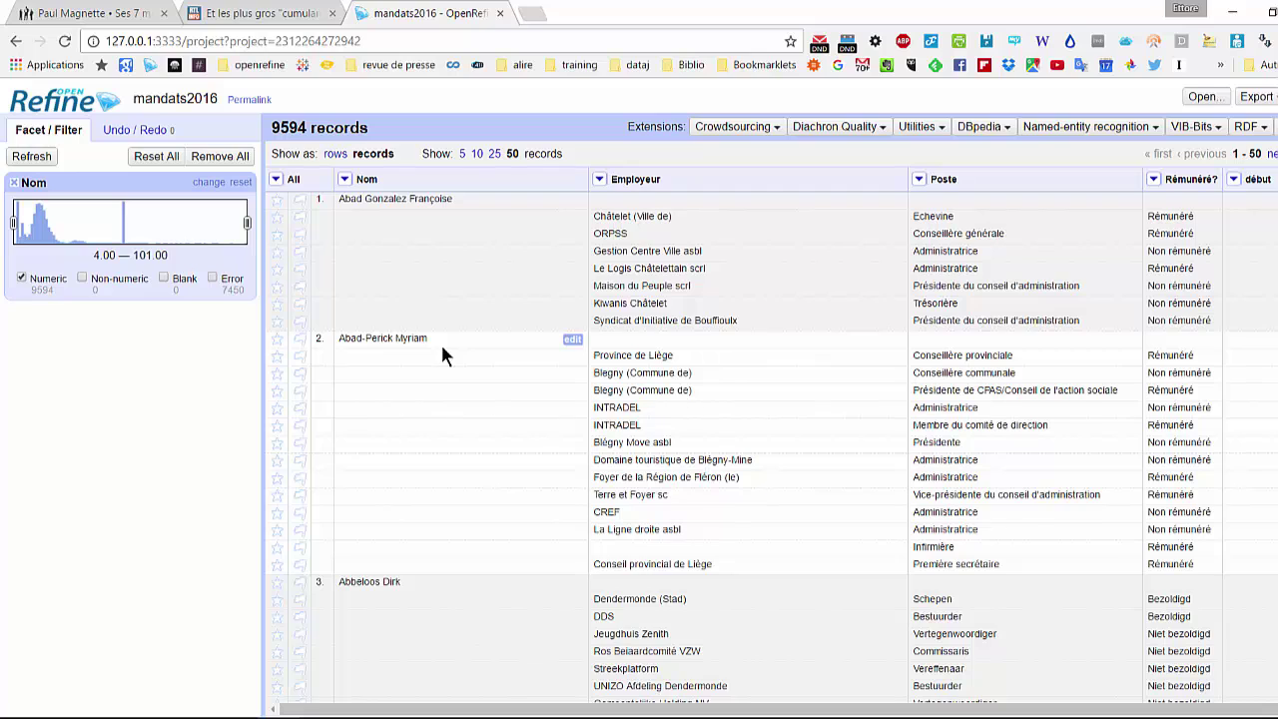
- Narrow the Nom text length facet to 49–51 to isolate the BELGISCH STAATSBLAD header lines, and check the matching records
{"action": "left_click_drag", "start_coordinate": [14, 222], "coordinate": [199, 223]}
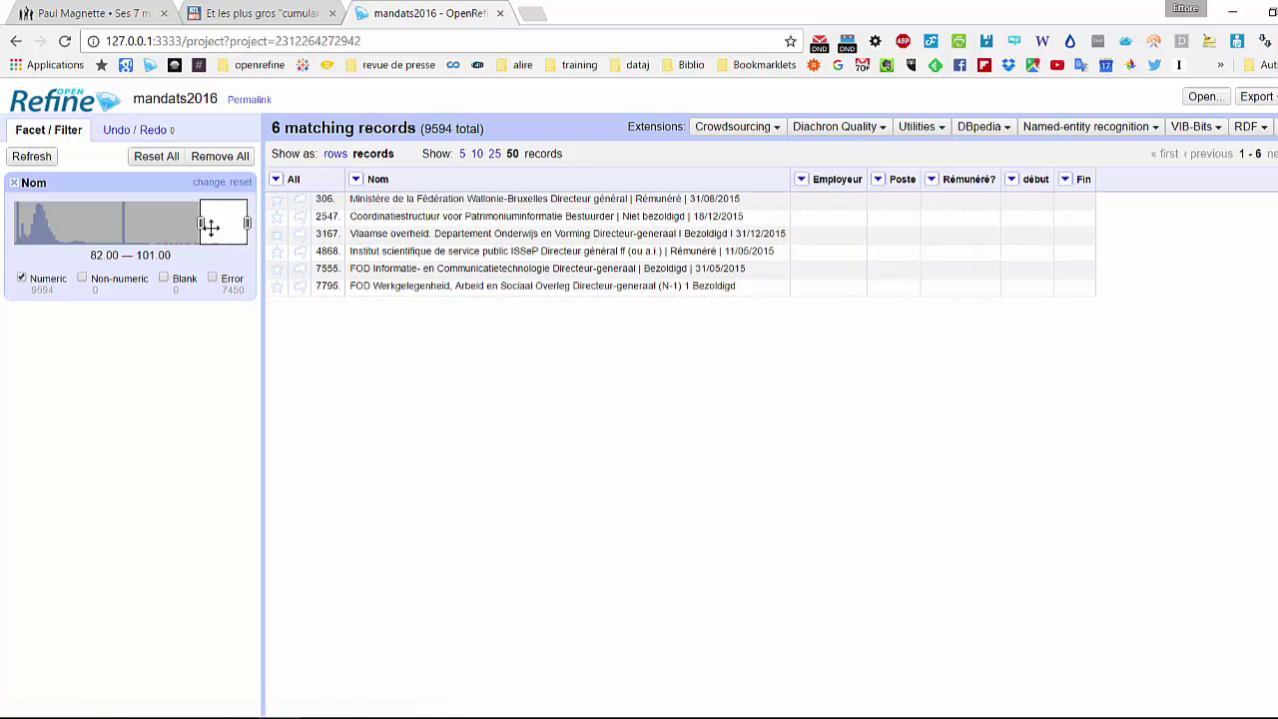
{"action": "left_click_drag", "start_coordinate": [201, 222], "coordinate": [122, 223]}
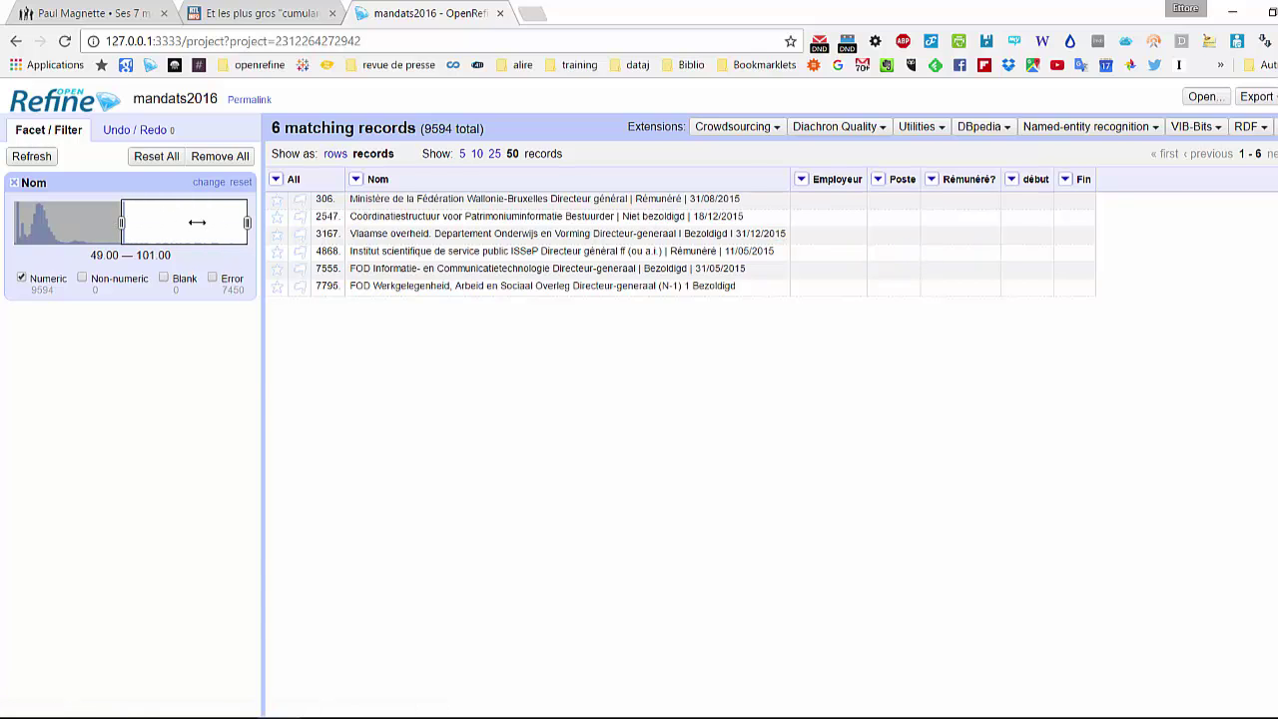
{"action": "left_click_drag", "start_coordinate": [247, 221], "coordinate": [126, 222]}
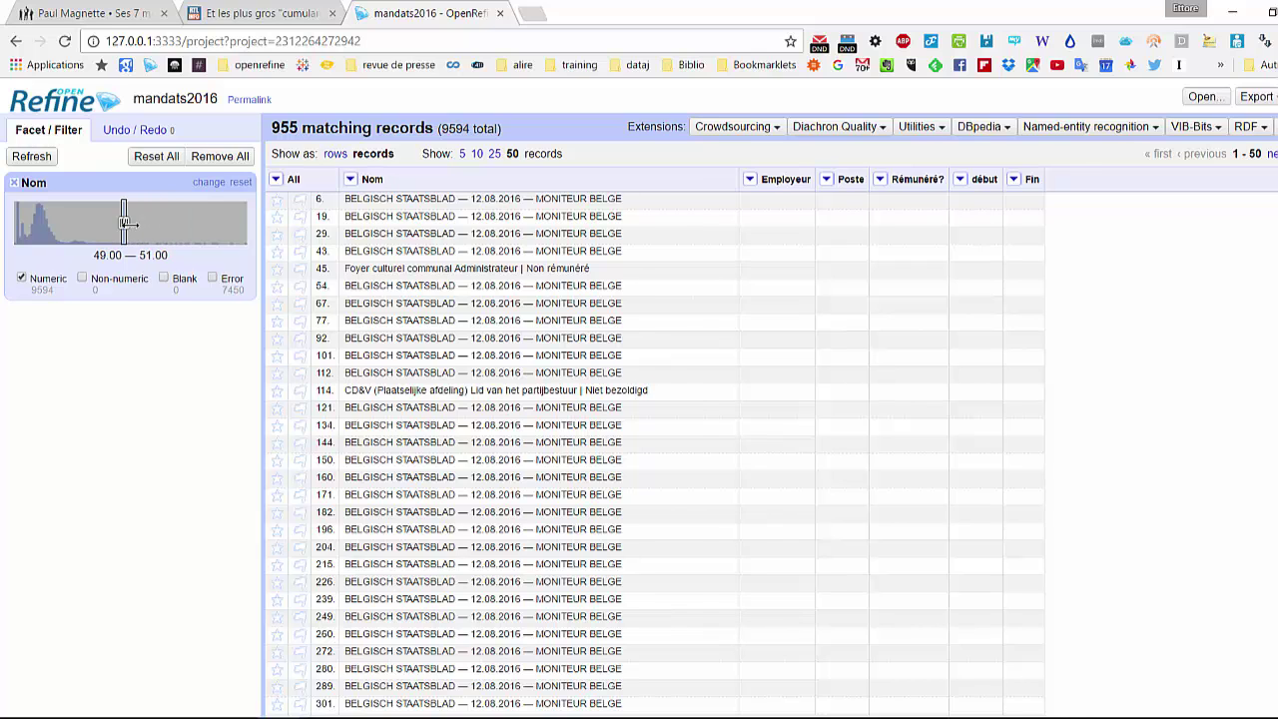
{"action": "scroll", "coordinate": [457, 255], "scroll_direction": "down", "scroll_amount": 4}
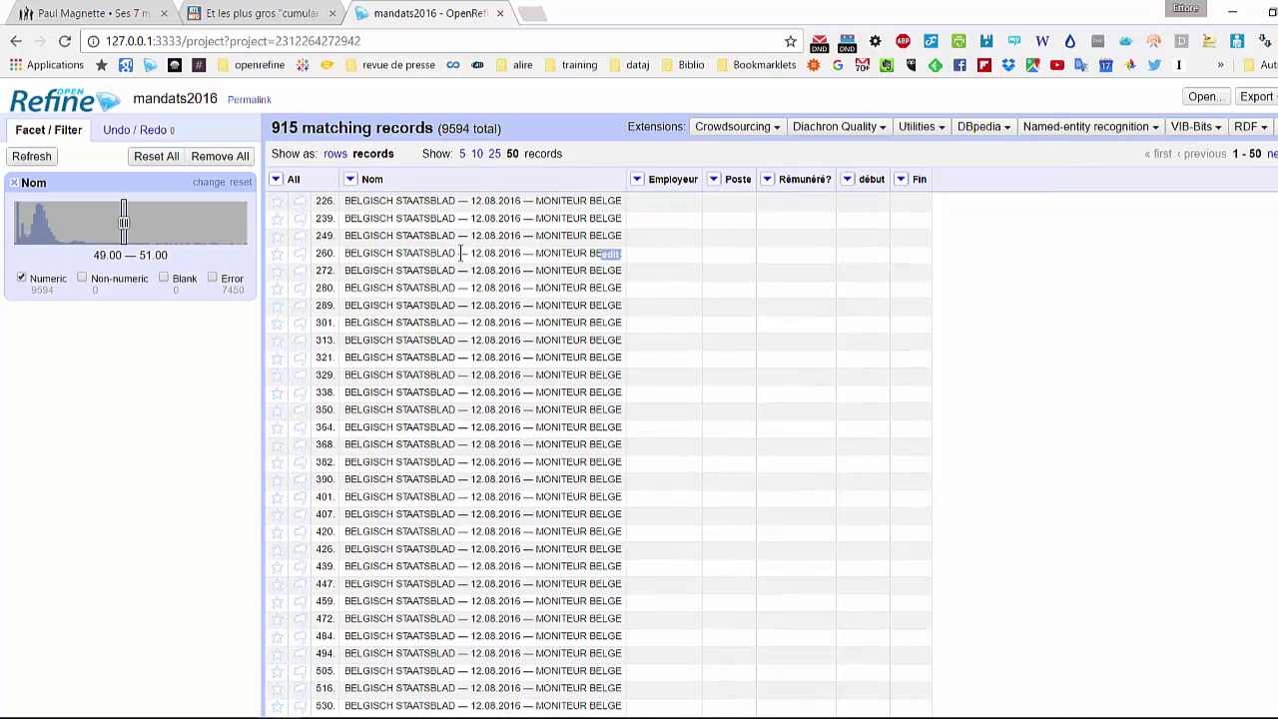
{"action": "scroll", "coordinate": [461, 253], "scroll_direction": "up", "scroll_amount": 4}
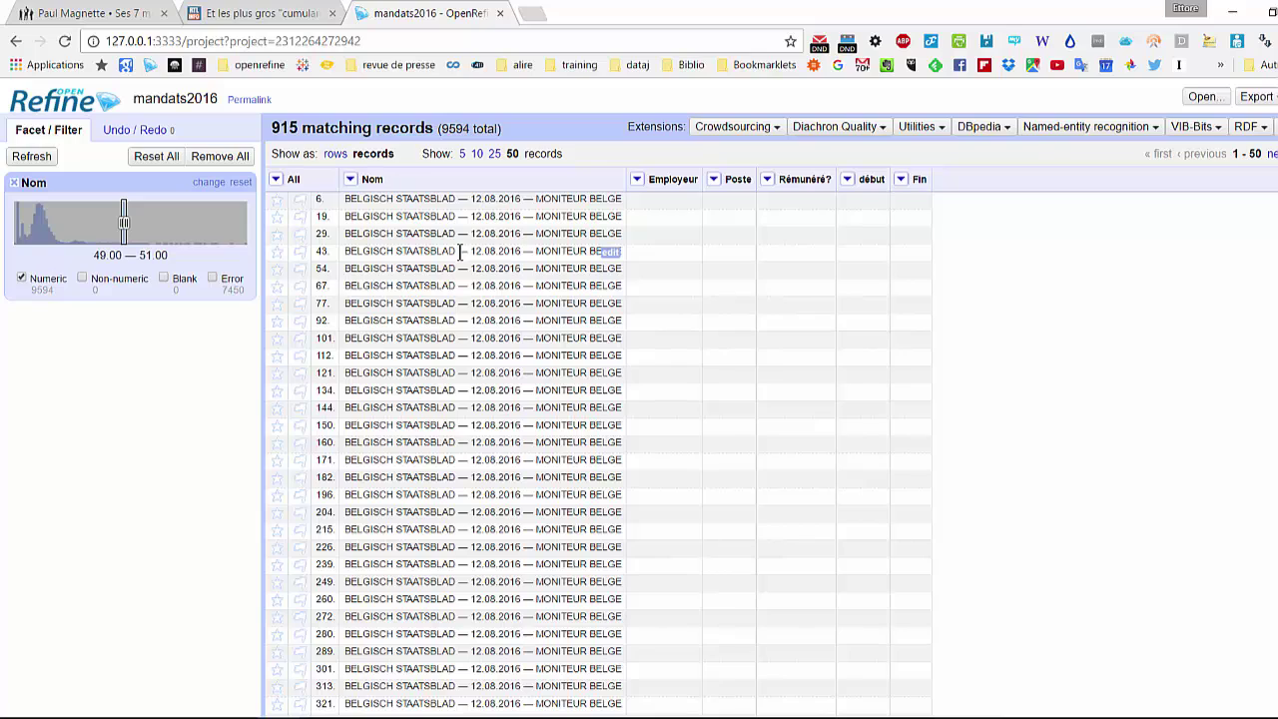
- Remove all rows matching the header-line filter and widen the Nom text length range to 4–101
{"action": "left_click", "coordinate": [277, 180]}
{"action": "mouse_move", "coordinate": [321, 249]}
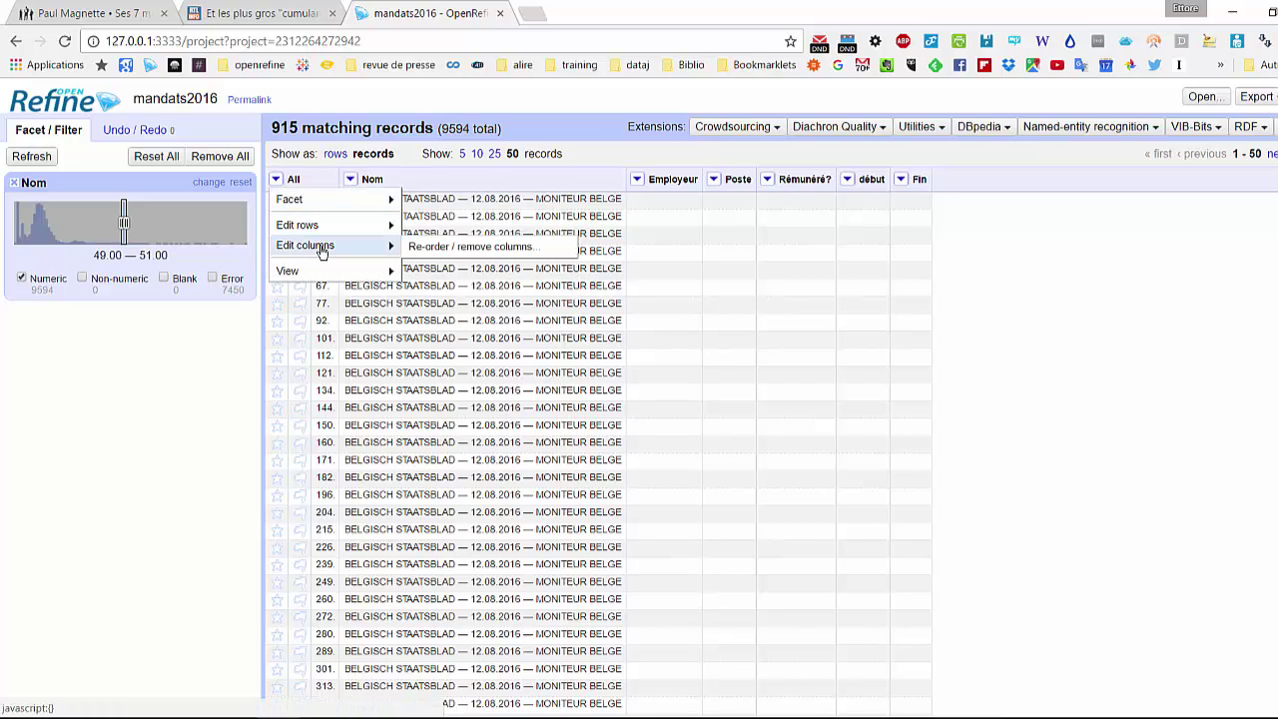
{"action": "mouse_move", "coordinate": [315, 228]}
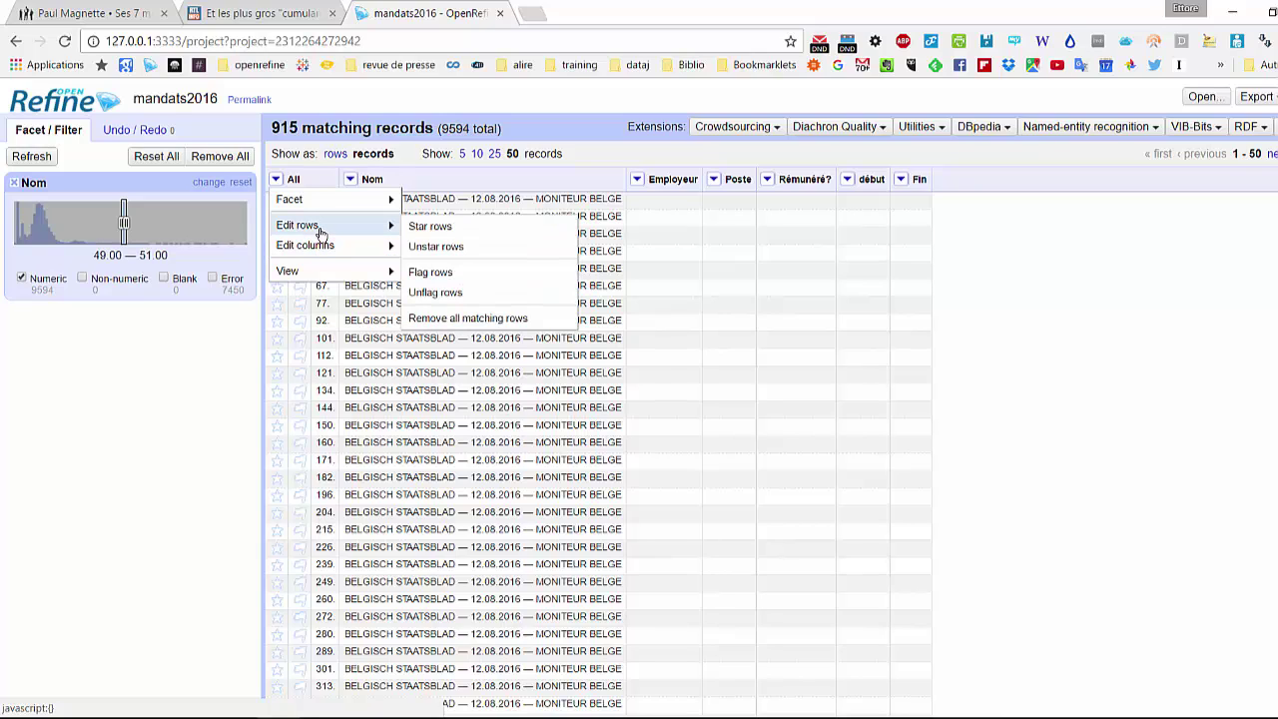
{"action": "left_click", "coordinate": [463, 319]}
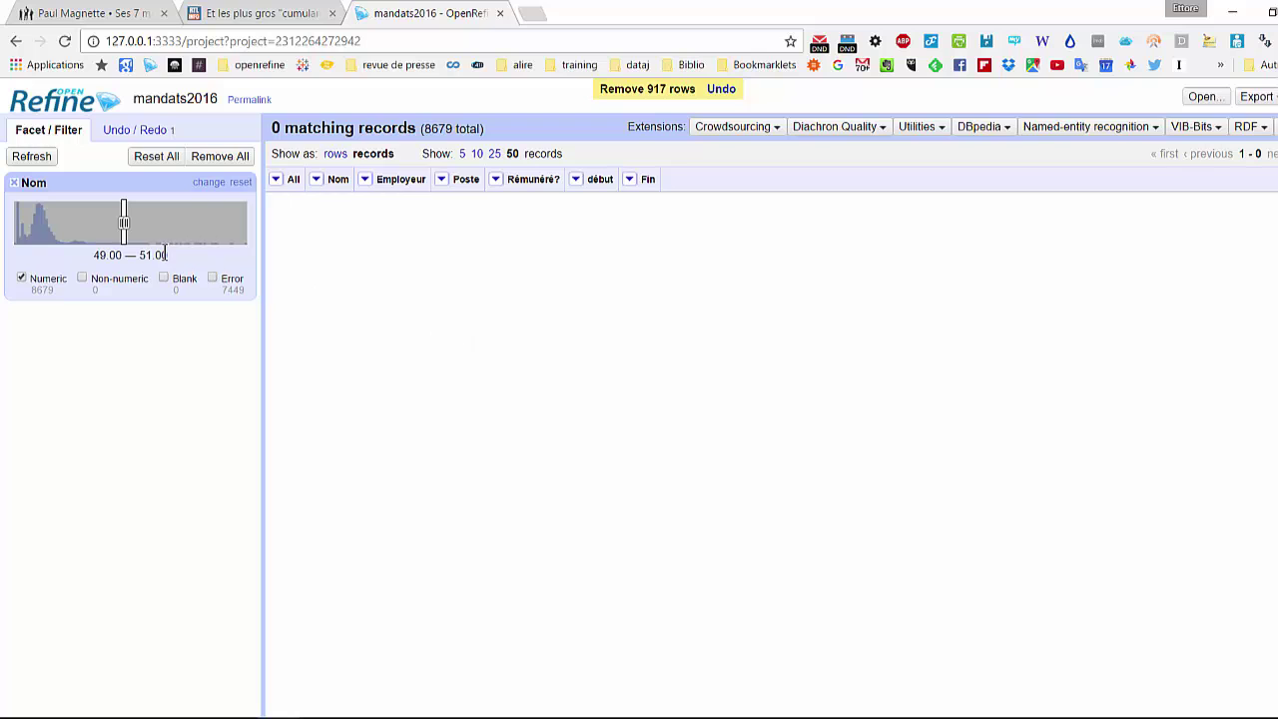
{"action": "left_click_drag", "start_coordinate": [122, 222], "coordinate": [13, 221]}
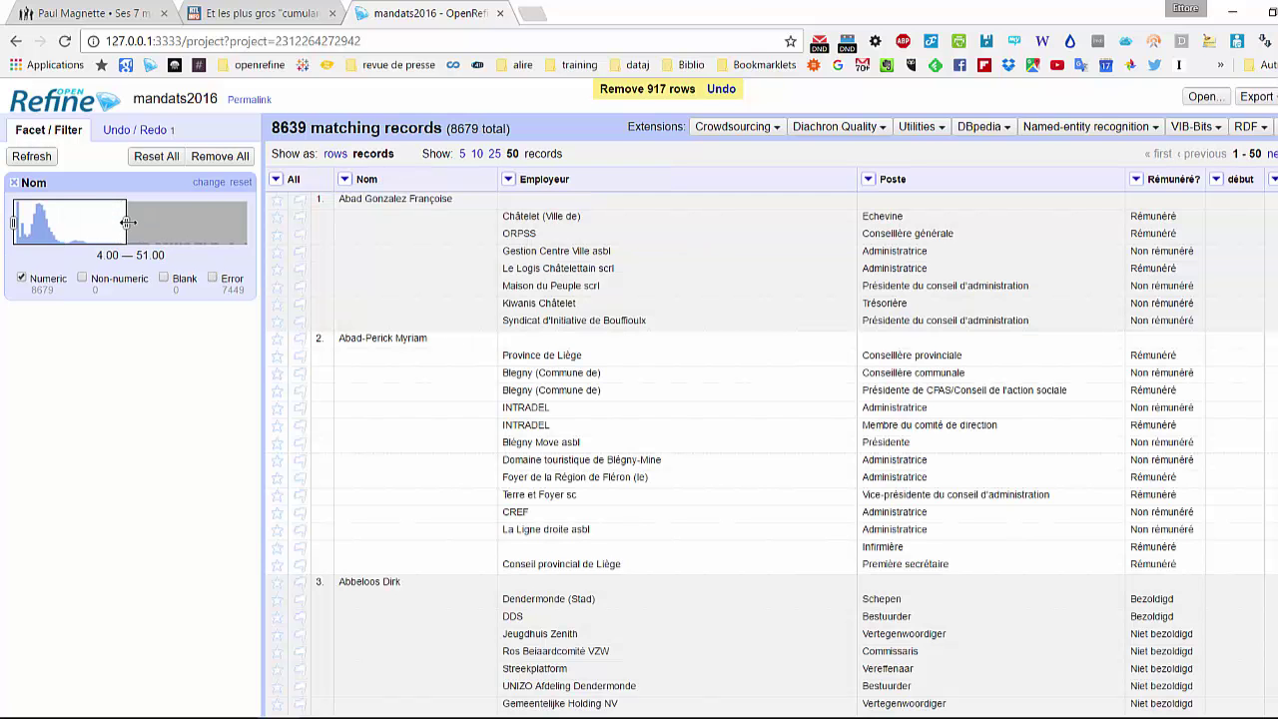
{"action": "left_click_drag", "start_coordinate": [127, 224], "coordinate": [246, 223]}
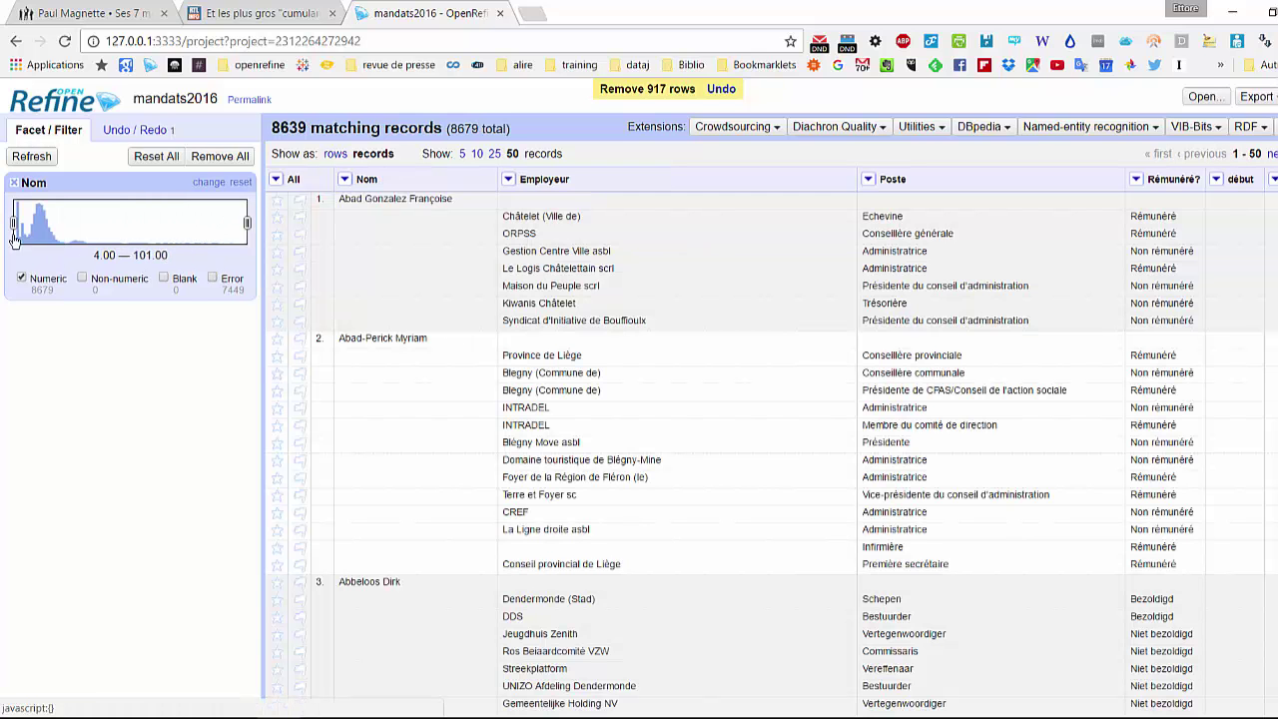
- Narrow the Nom text length facet to 36–101 and examine the matching records, including a name marked (vervolg/suite)
{"action": "left_click_drag", "start_coordinate": [13, 221], "coordinate": [92, 223]}
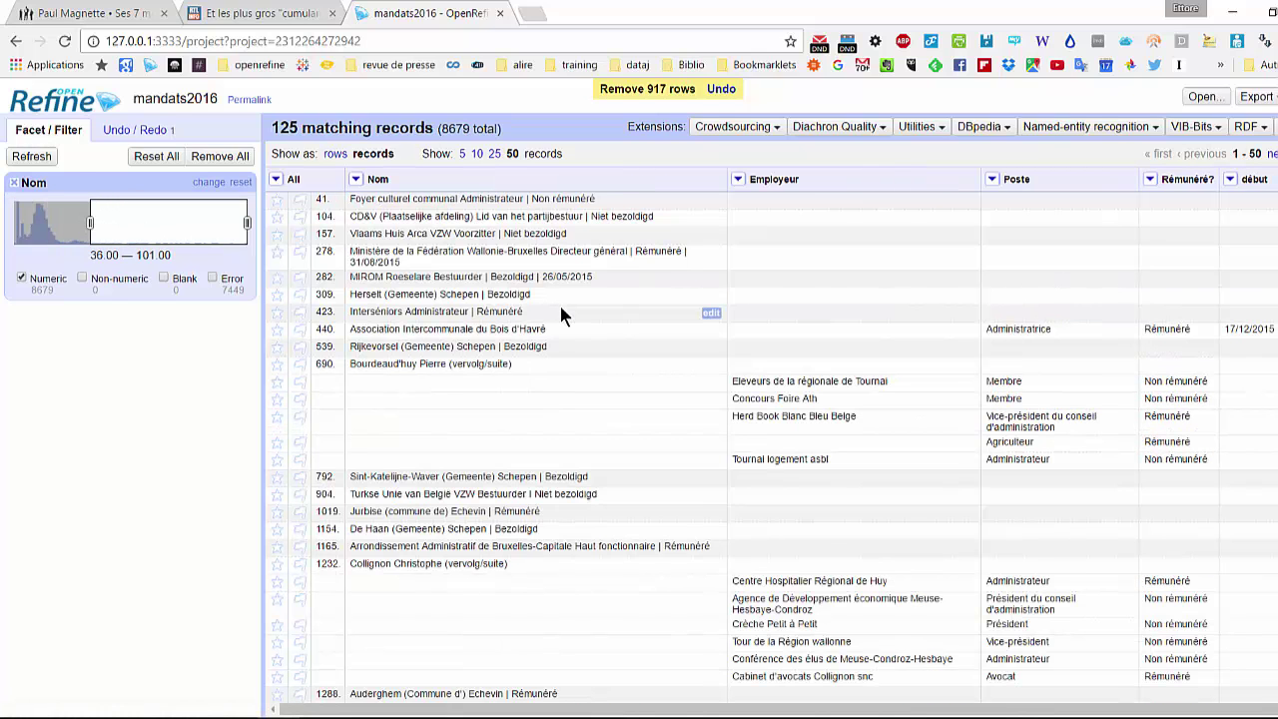
{"action": "scroll", "coordinate": [561, 312], "scroll_direction": "down", "scroll_amount": 3}
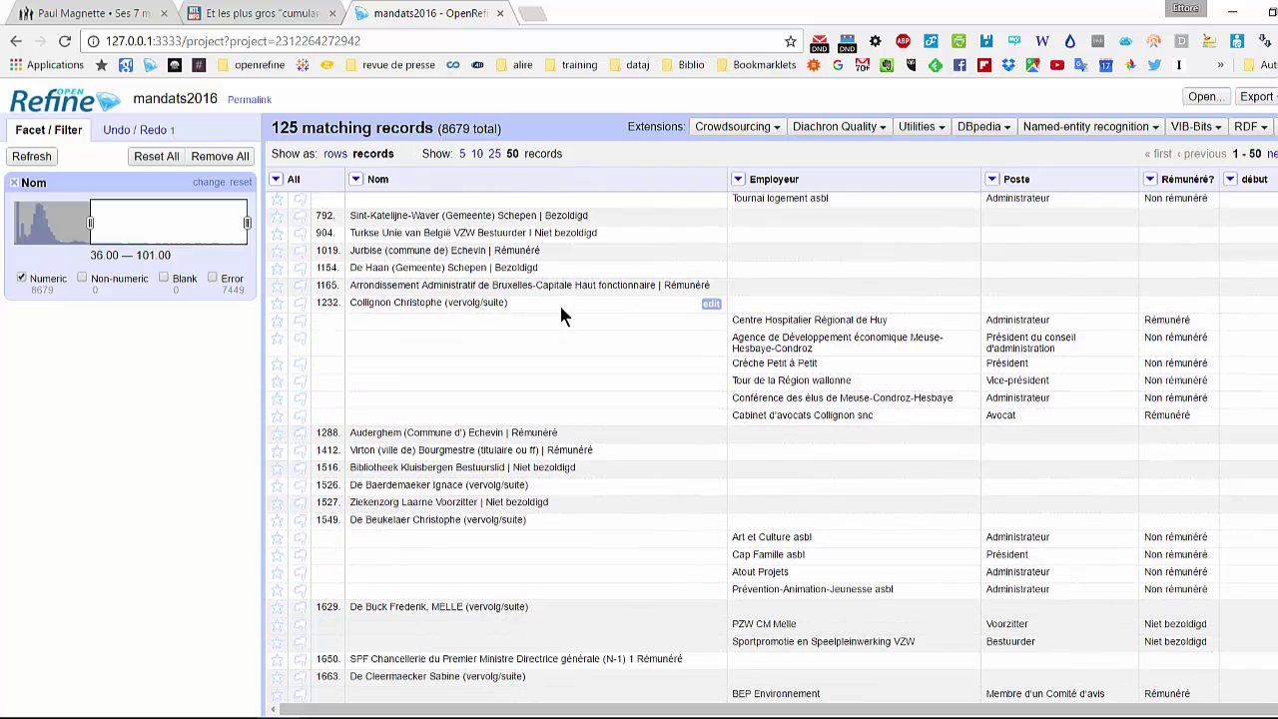
{"action": "scroll", "coordinate": [561, 311], "scroll_direction": "up", "scroll_amount": 3}
{"action": "left_click_drag", "start_coordinate": [514, 364], "coordinate": [347, 365]}
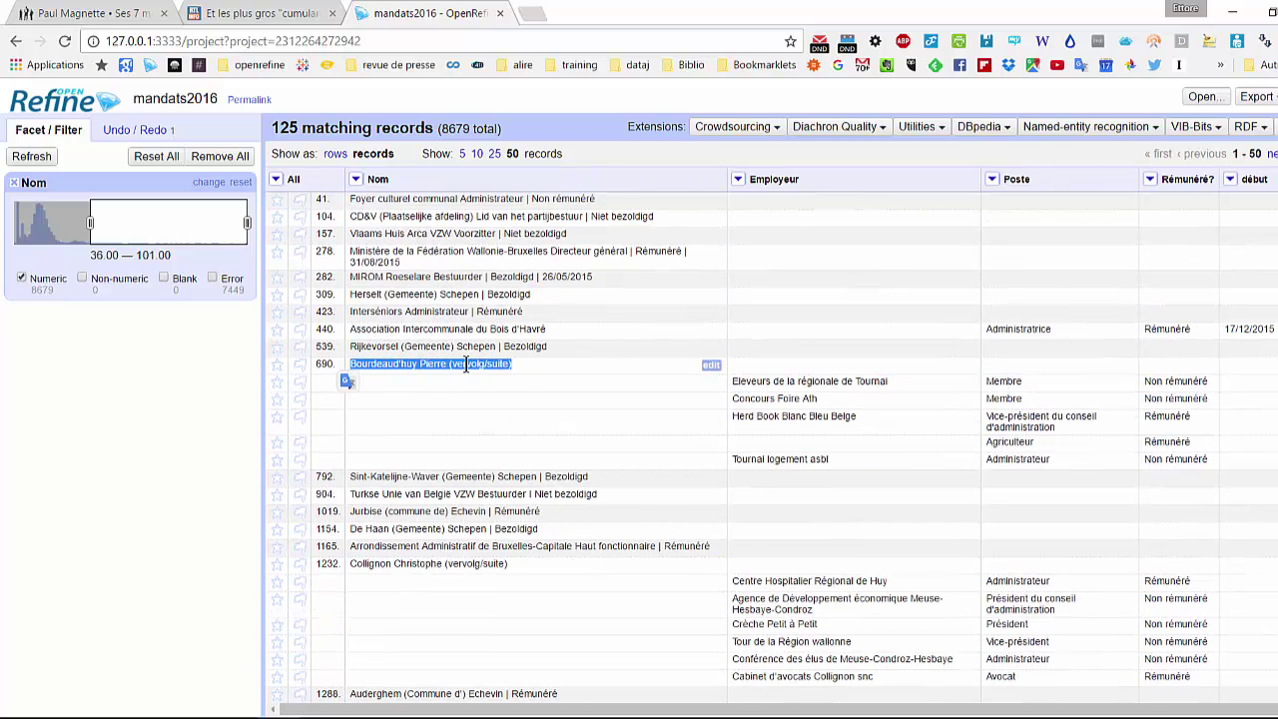
- Switch to the source PDF in Adobe Reader and examine the (vervolg/suite) mark after a name at the page break
{"action": "key", "text": "alt+Tab"}
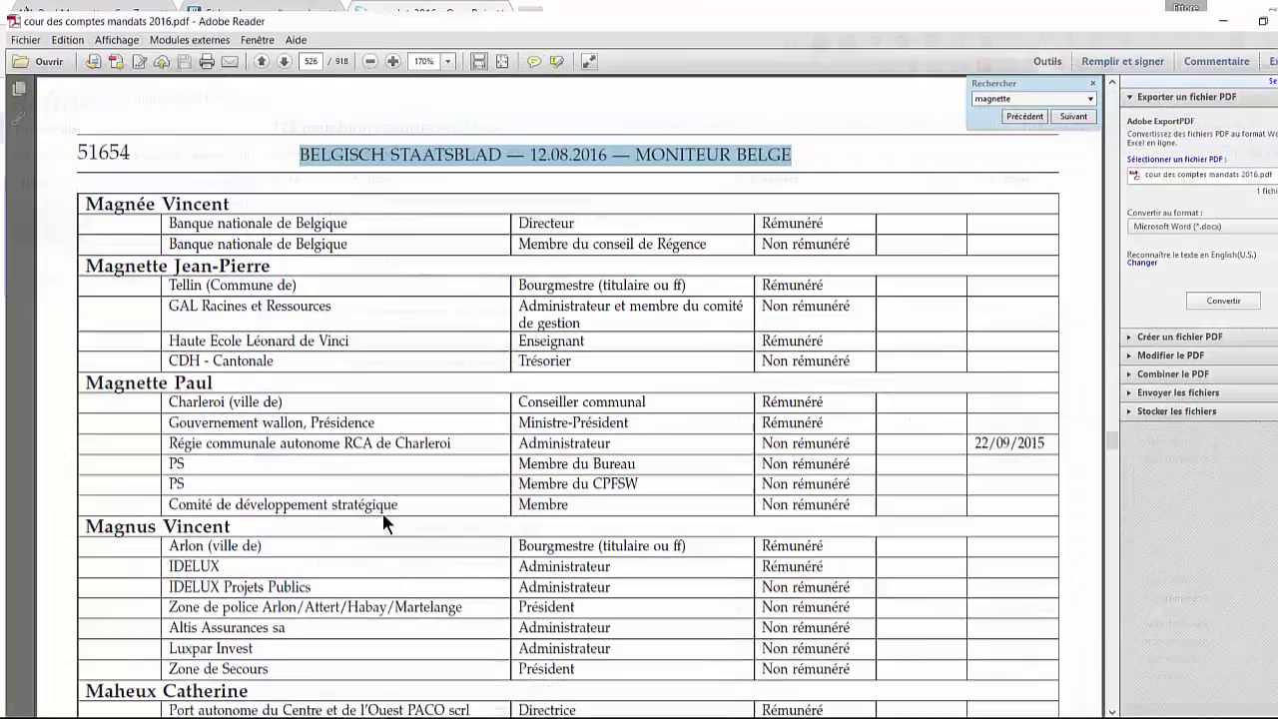
{"action": "scroll", "coordinate": [389, 465], "scroll_direction": "down", "scroll_amount": 15}
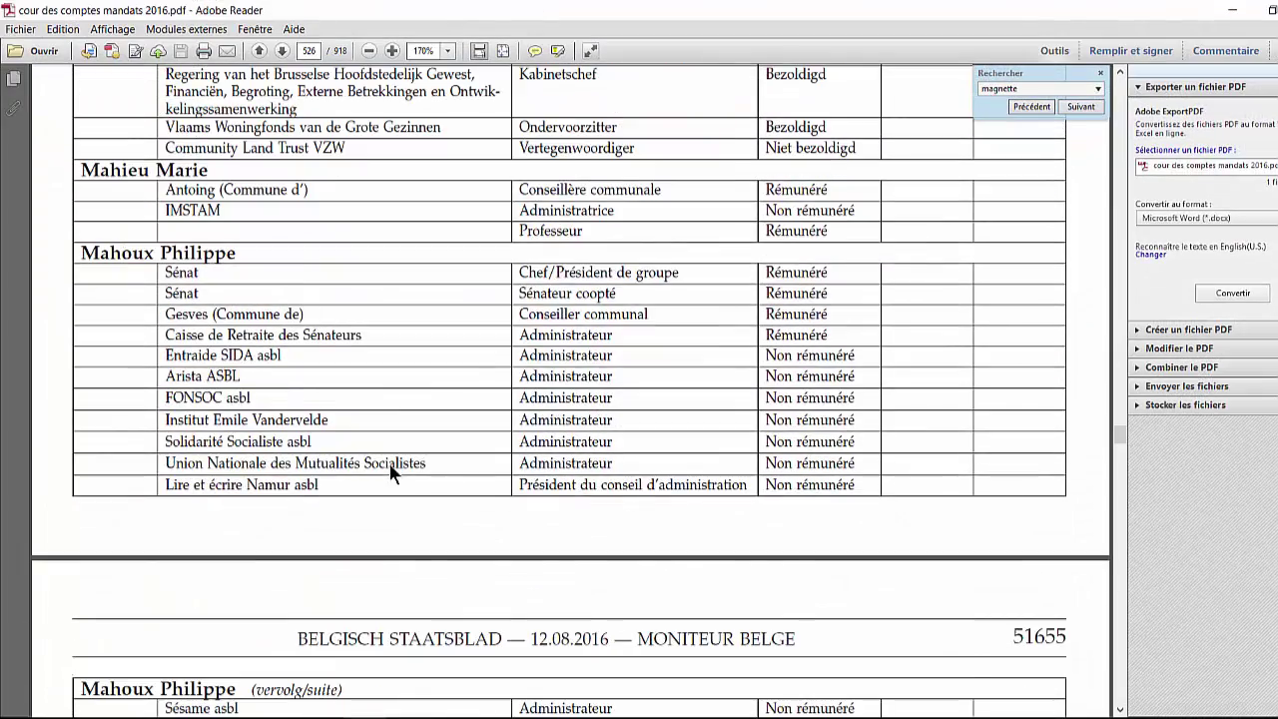
{"action": "scroll", "coordinate": [390, 474], "scroll_direction": "down", "scroll_amount": 3}
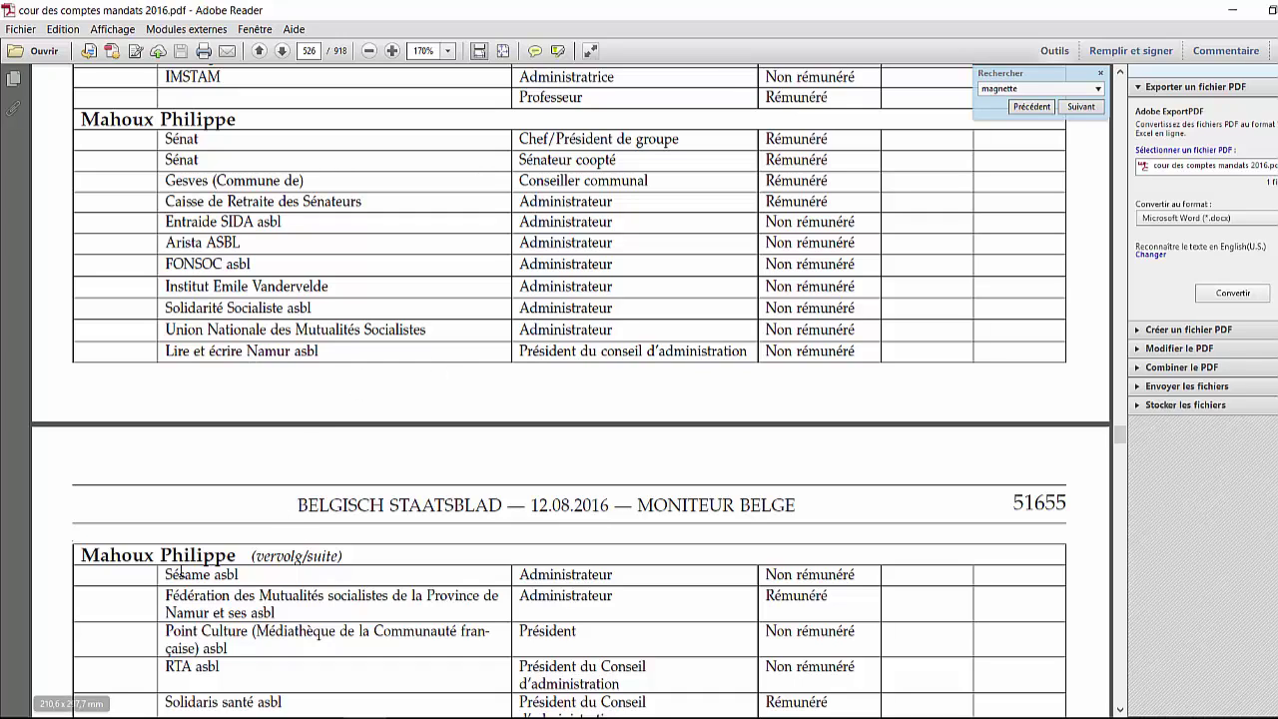
{"action": "left_click_drag", "start_coordinate": [344, 556], "coordinate": [244, 558]}
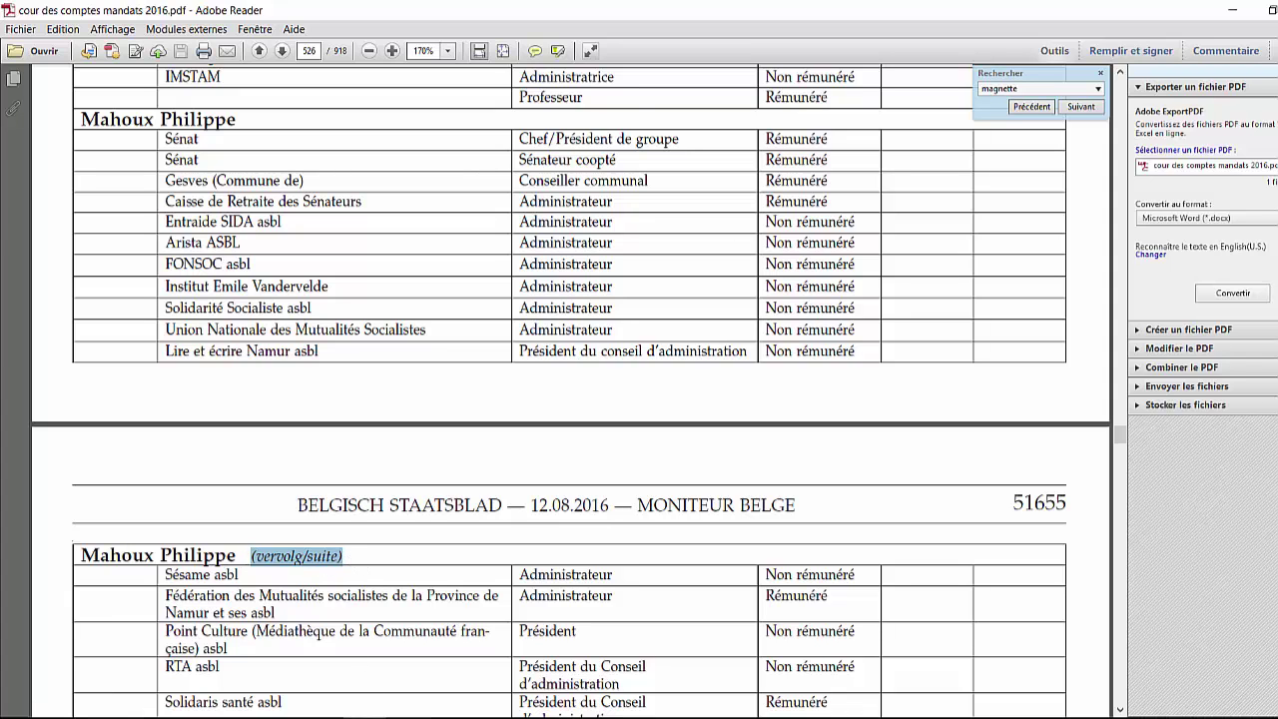
- Return to OpenRefine and examine the long Nom entries, such as record 1516, where other fields are joined with a "|" separator
{"action": "left_click_drag", "start_coordinate": [410, 715], "coordinate": [523, 383]}
{"action": "scroll", "coordinate": [522, 383], "scroll_direction": "down", "scroll_amount": 12}
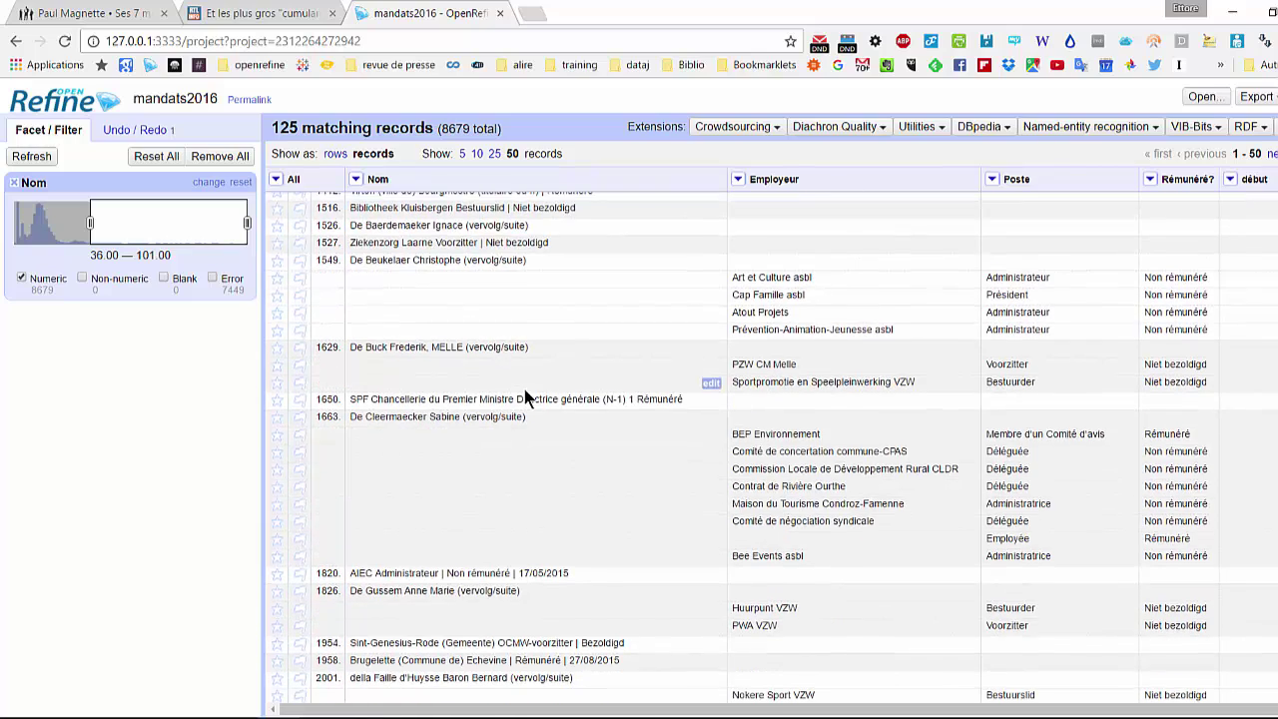
{"action": "scroll", "coordinate": [523, 388], "scroll_direction": "up", "scroll_amount": 3}
{"action": "left_click_drag", "start_coordinate": [577, 467], "coordinate": [350, 467]}
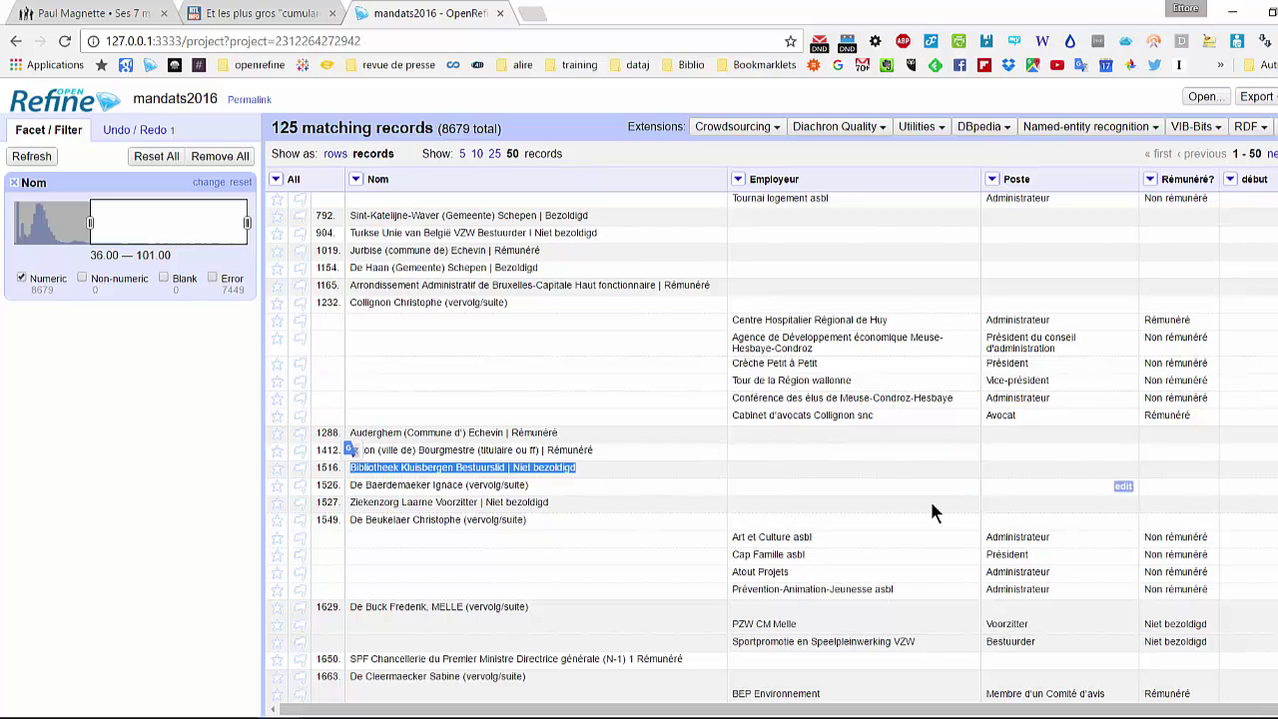
{"action": "left_click", "coordinate": [514, 468]}
{"action": "left_click_drag", "start_coordinate": [512, 468], "coordinate": [502, 467]}
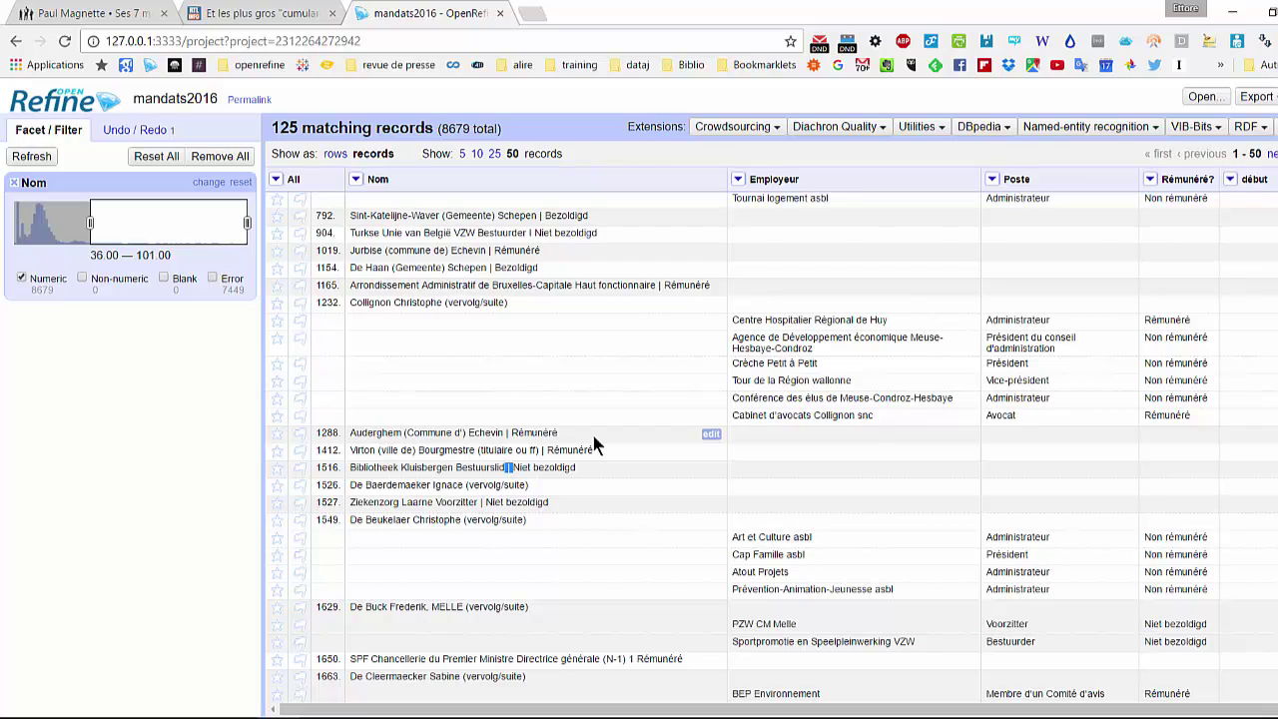
- Replace the Nom text length facet with a text filter on Nom for the "|" character and check the matches
{"action": "left_click", "coordinate": [15, 187]}
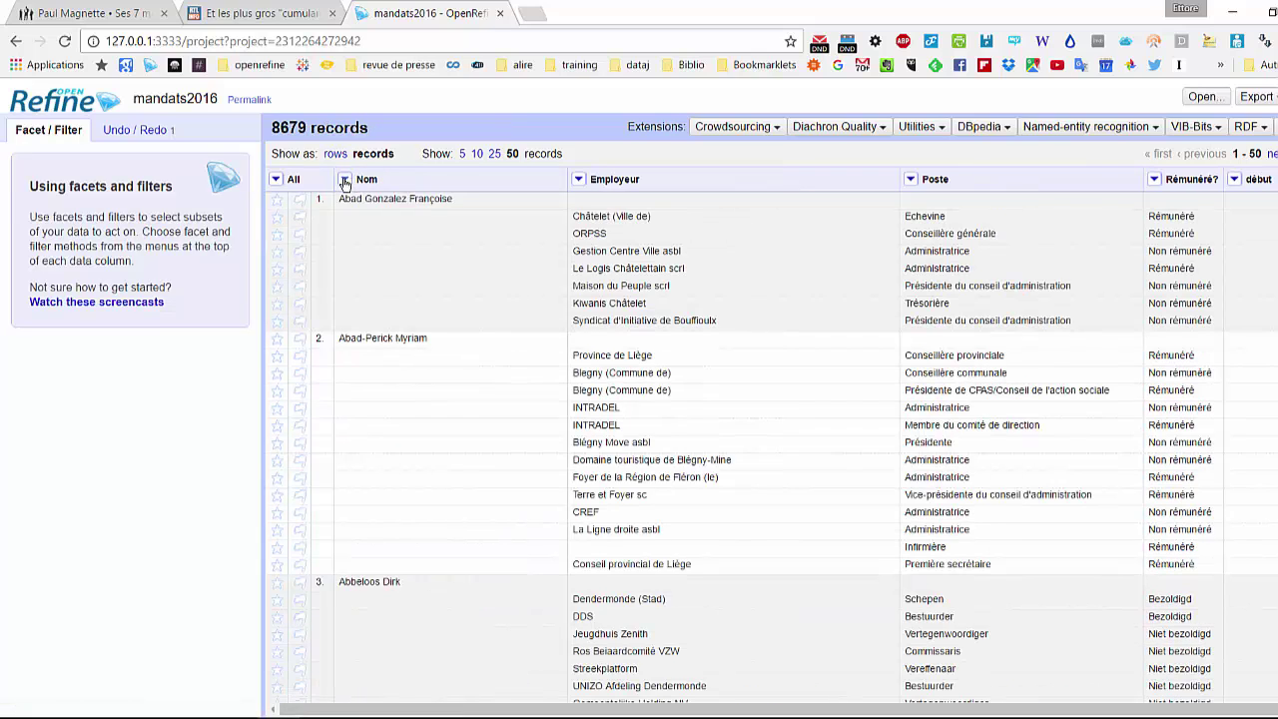
{"action": "left_click", "coordinate": [345, 179]}
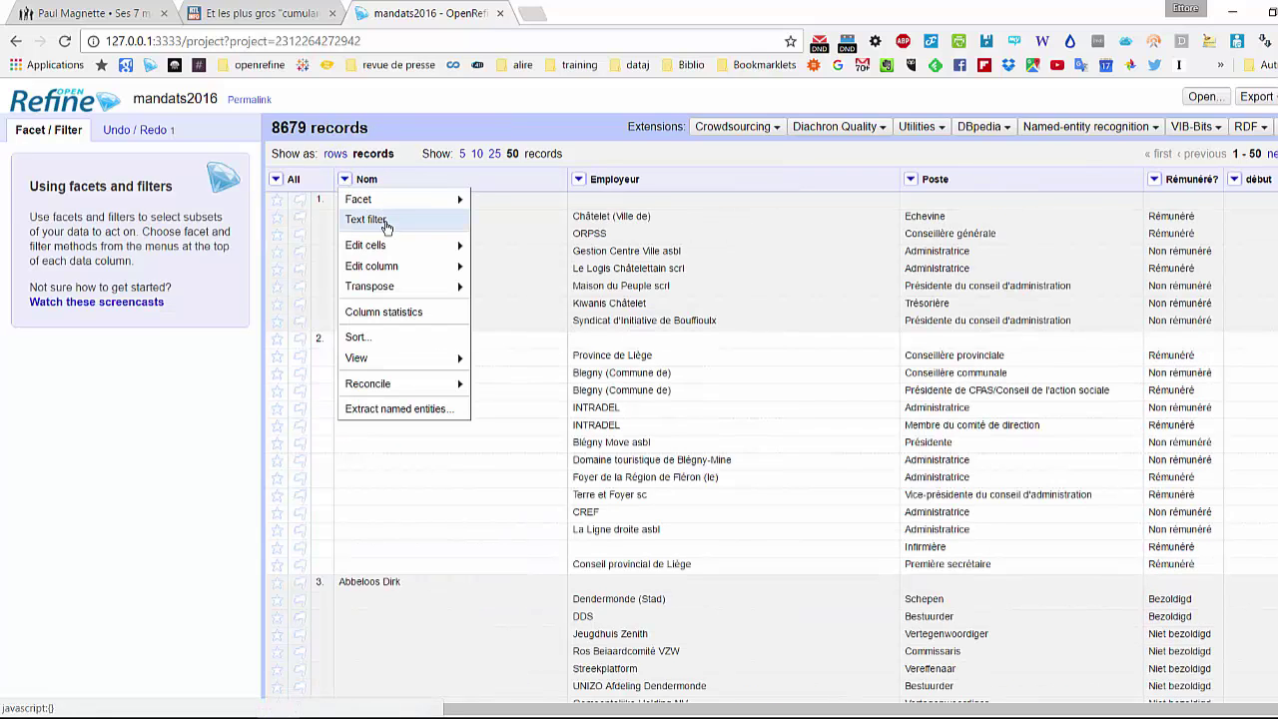
{"action": "left_click", "coordinate": [365, 216]}
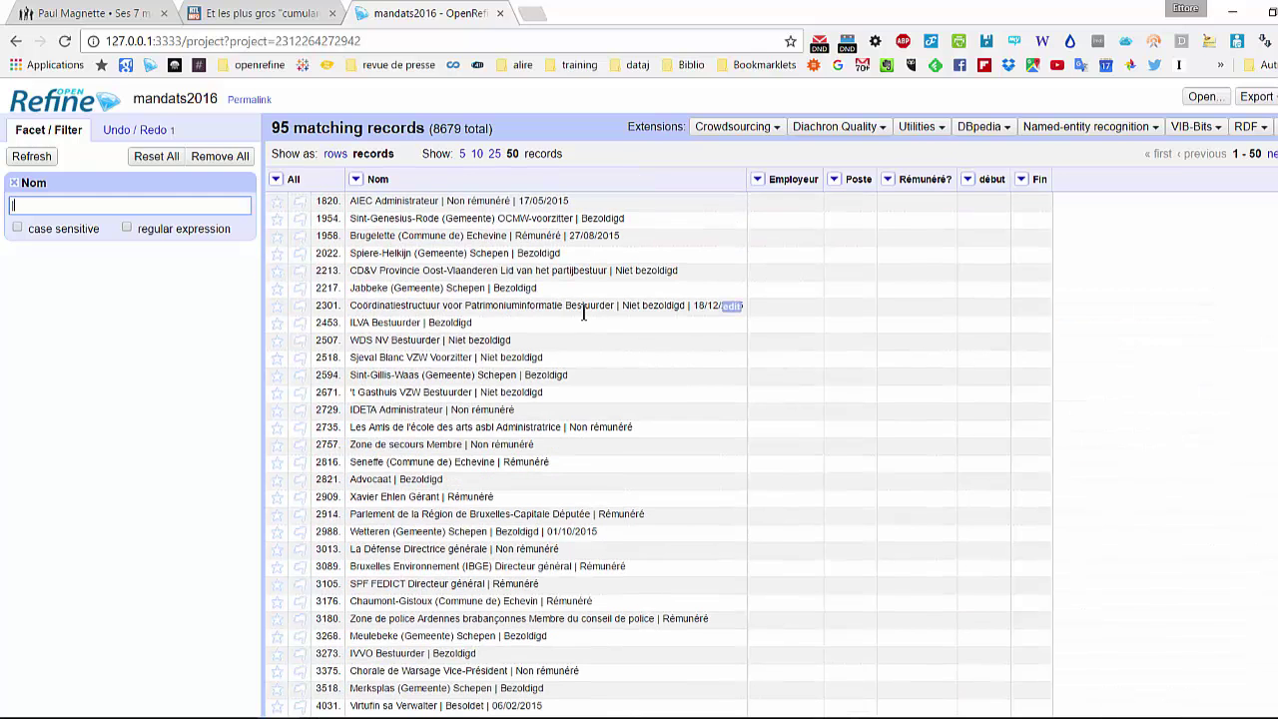
{"action": "scroll", "coordinate": [585, 313], "scroll_direction": "up", "scroll_amount": 3}
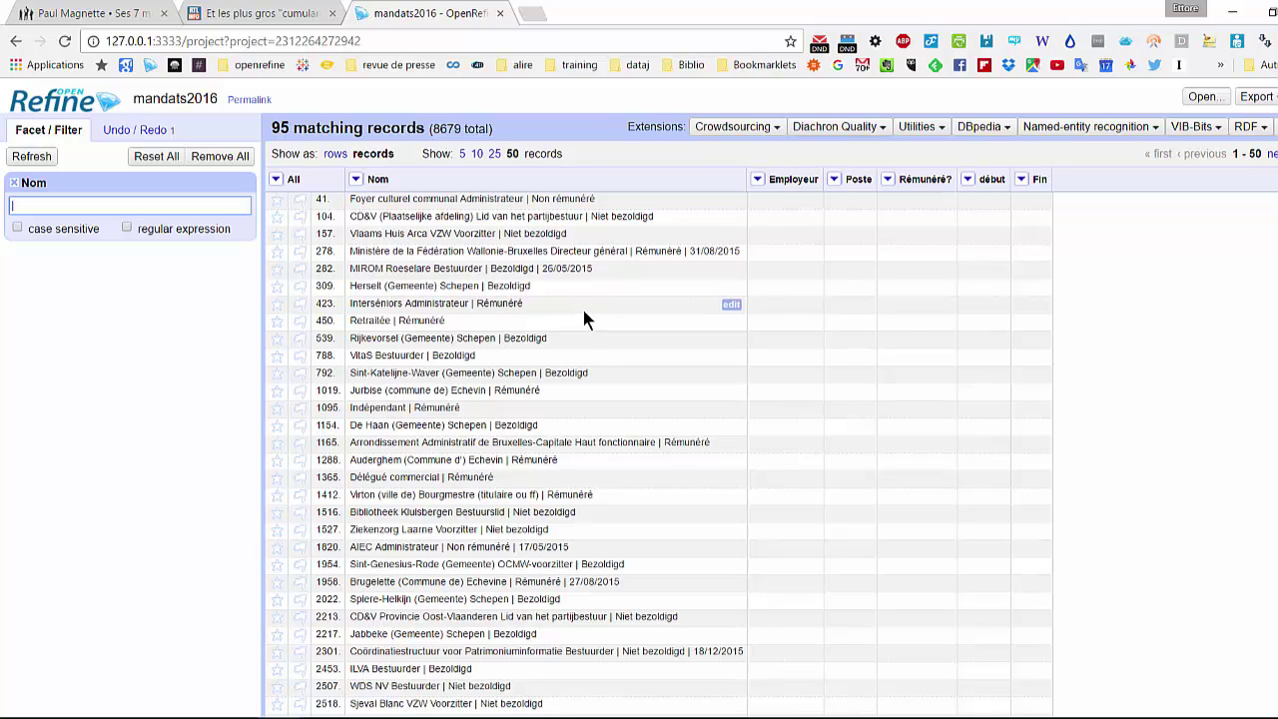
- Transform the filtered Employeur cells with the GREL expression cells.Nom.value to copy in the Nom contents
{"action": "left_click", "coordinate": [758, 182]}
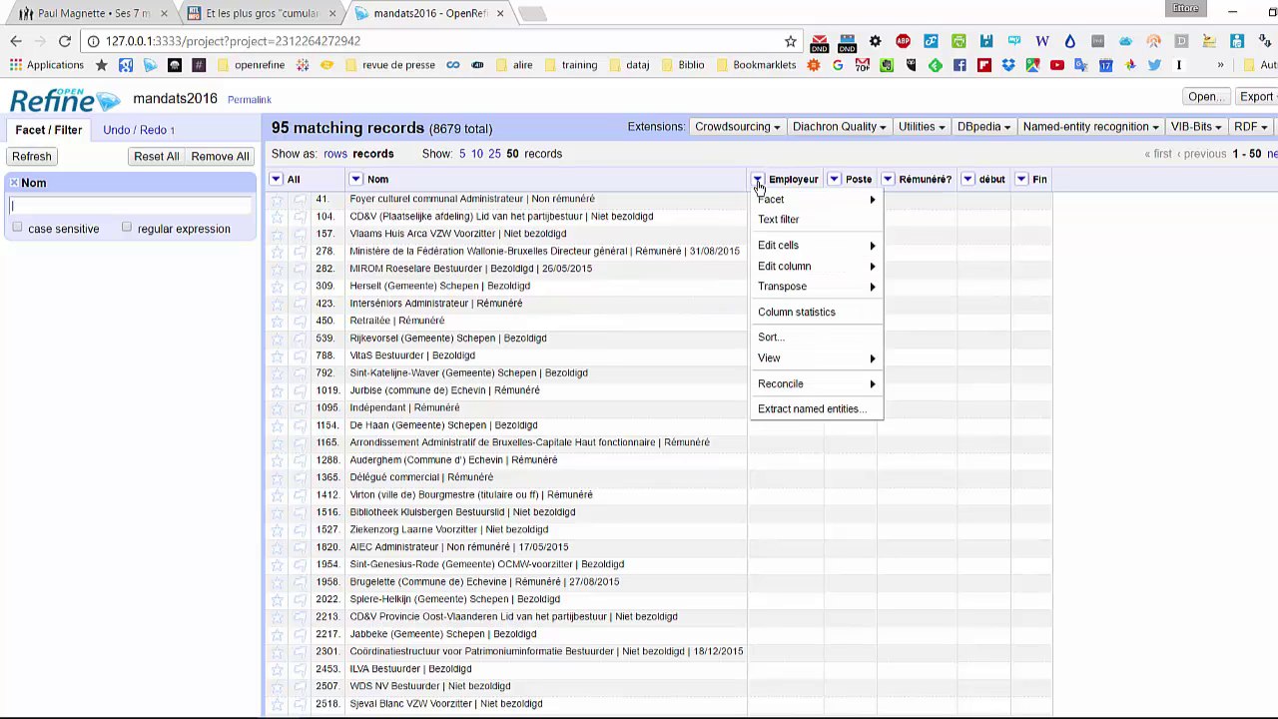
{"action": "mouse_move", "coordinate": [811, 247]}
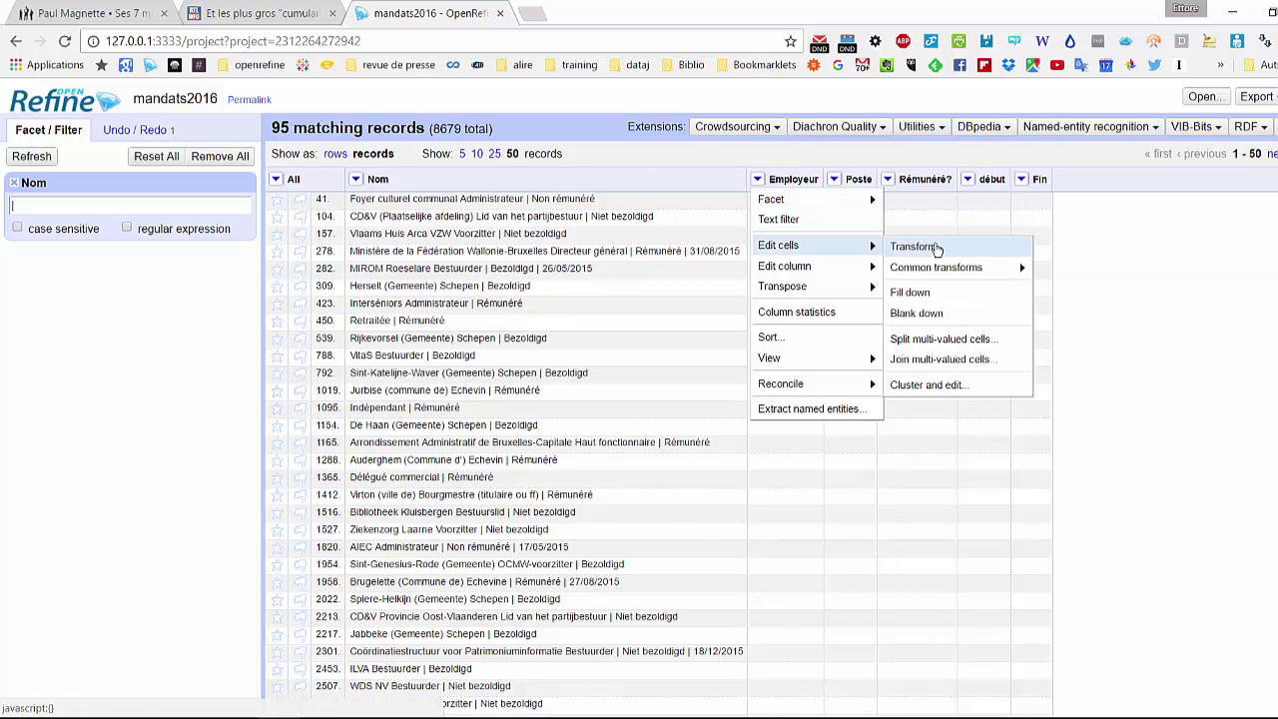
{"action": "left_click", "coordinate": [915, 247]}
{"action": "type", "text": "ce"}
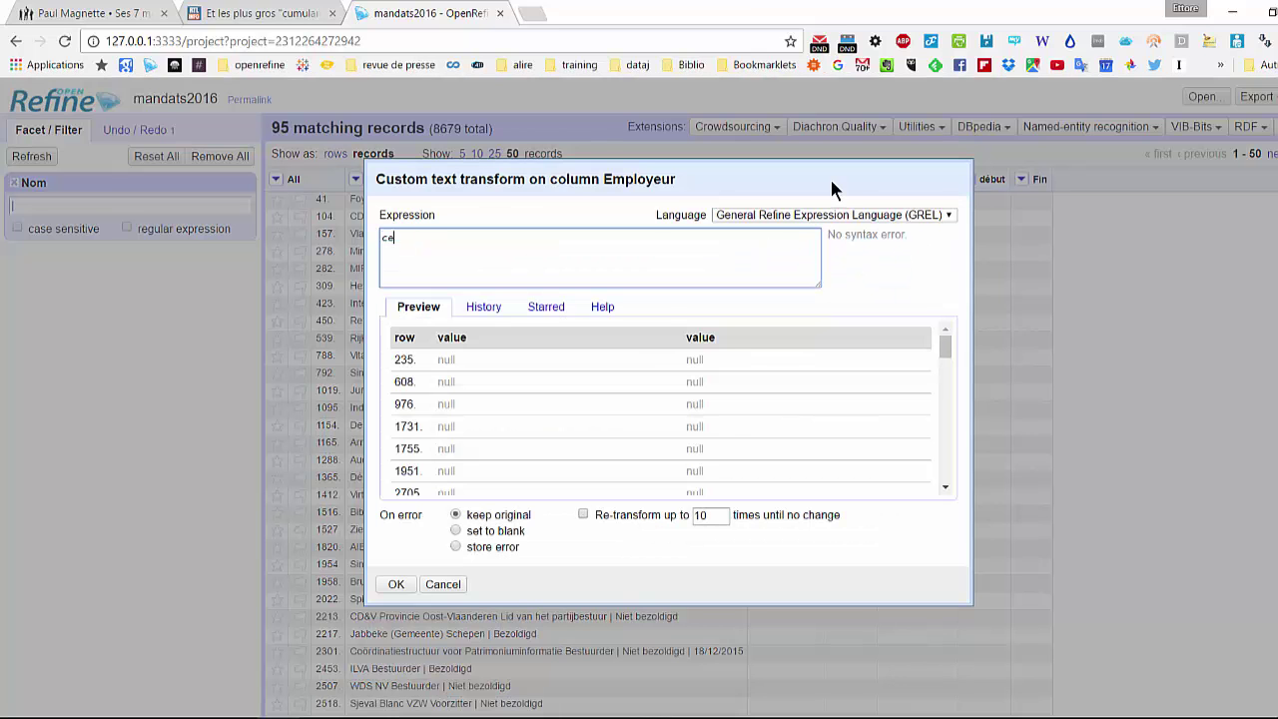
{"action": "type", "text": "lls.No"}
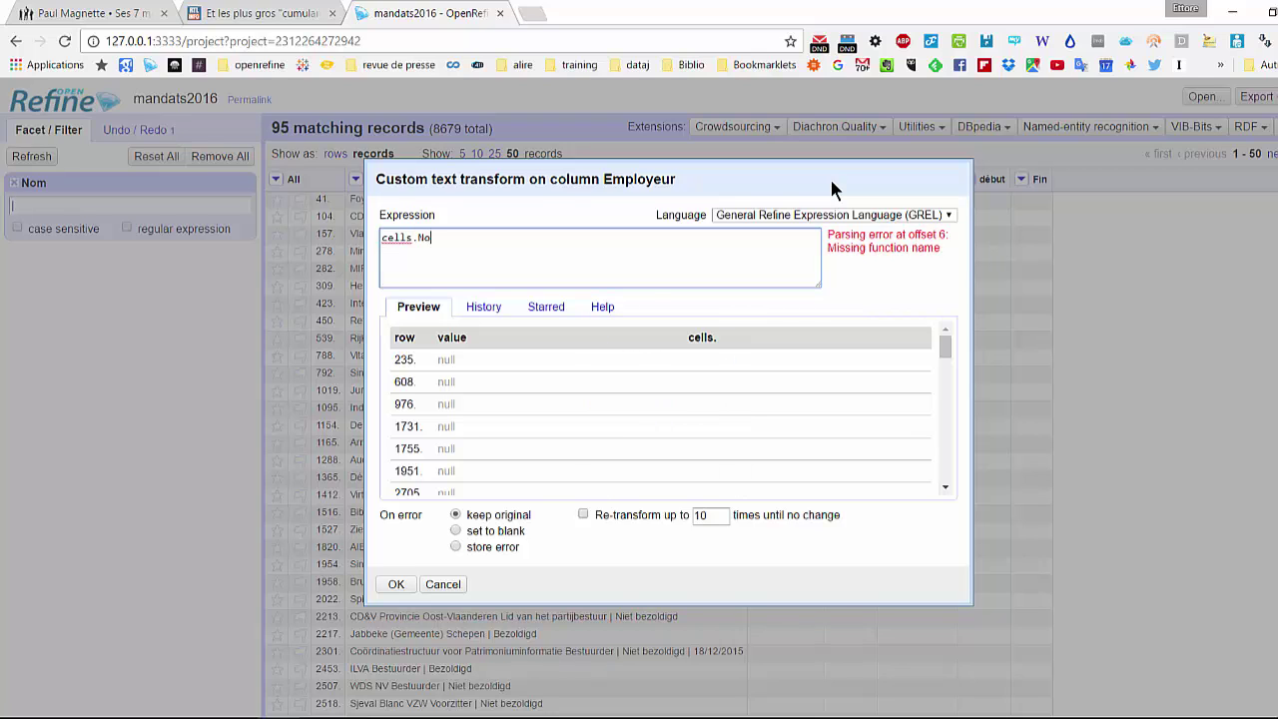
{"action": "type", "text": "m.value"}
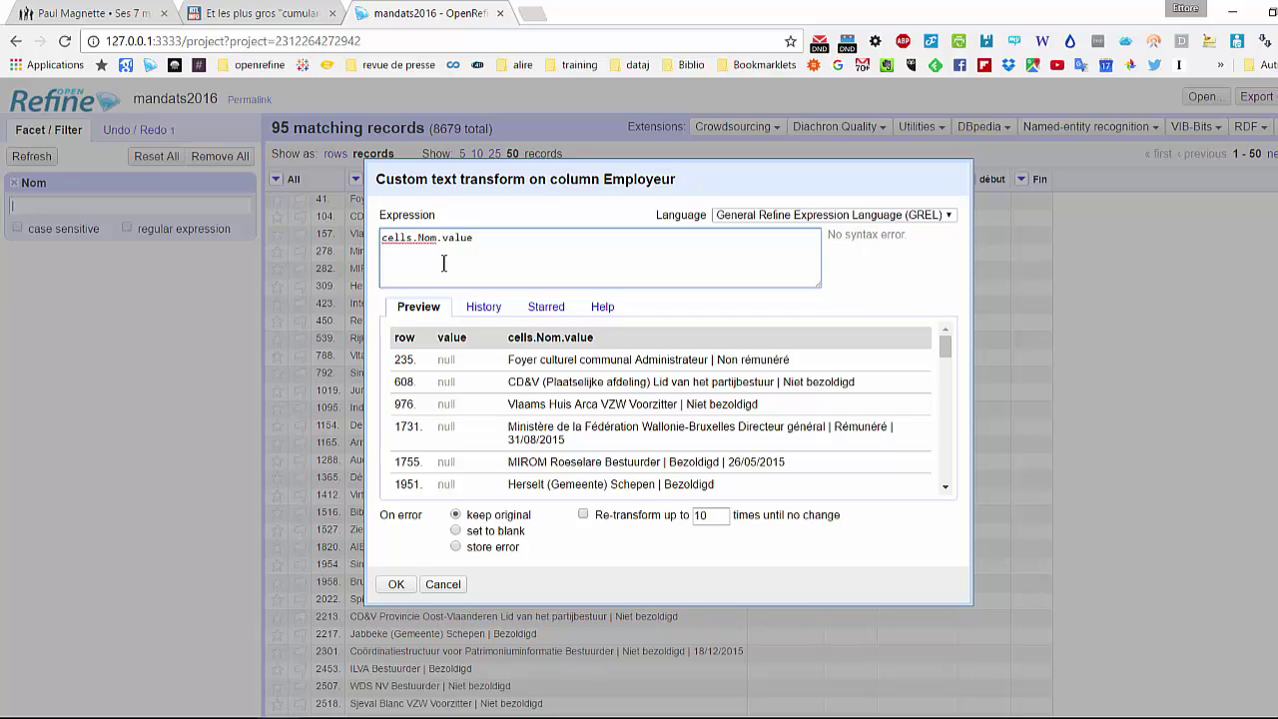
{"action": "left_click_drag", "start_coordinate": [546, 195], "coordinate": [811, 192]}
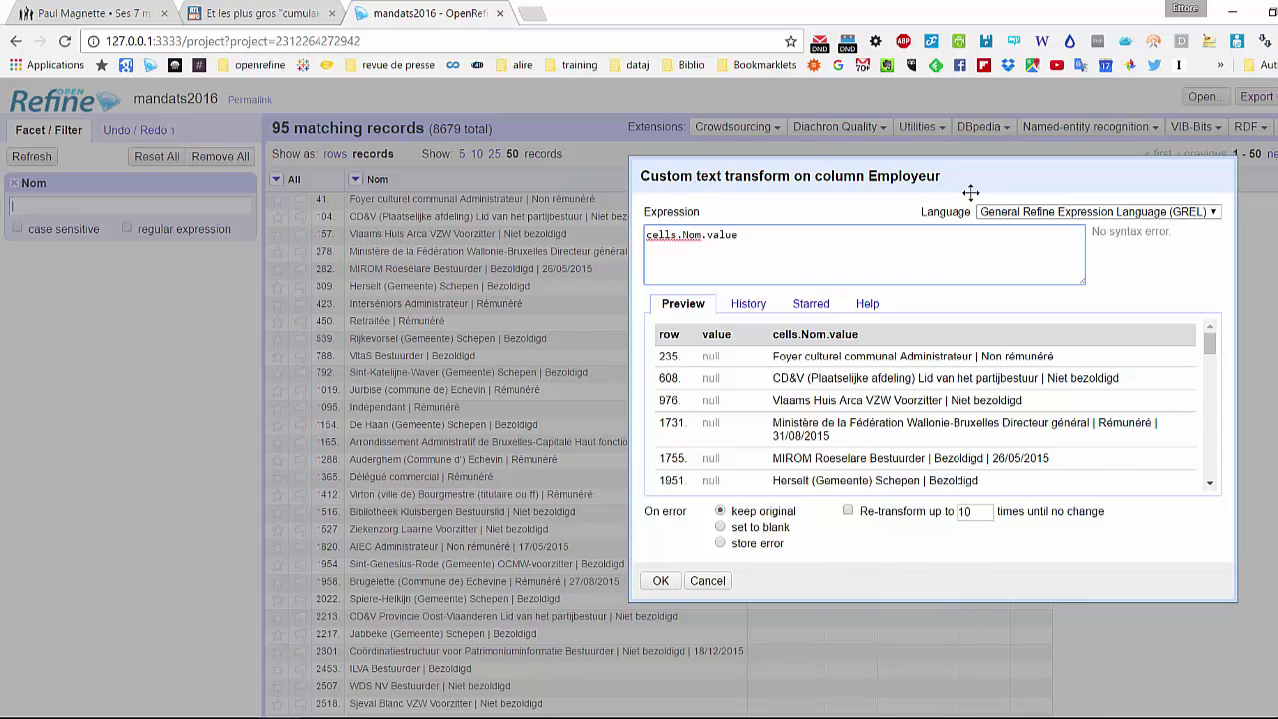
{"action": "left_click", "coordinate": [893, 177]}
{"action": "left_click", "coordinate": [660, 580]}
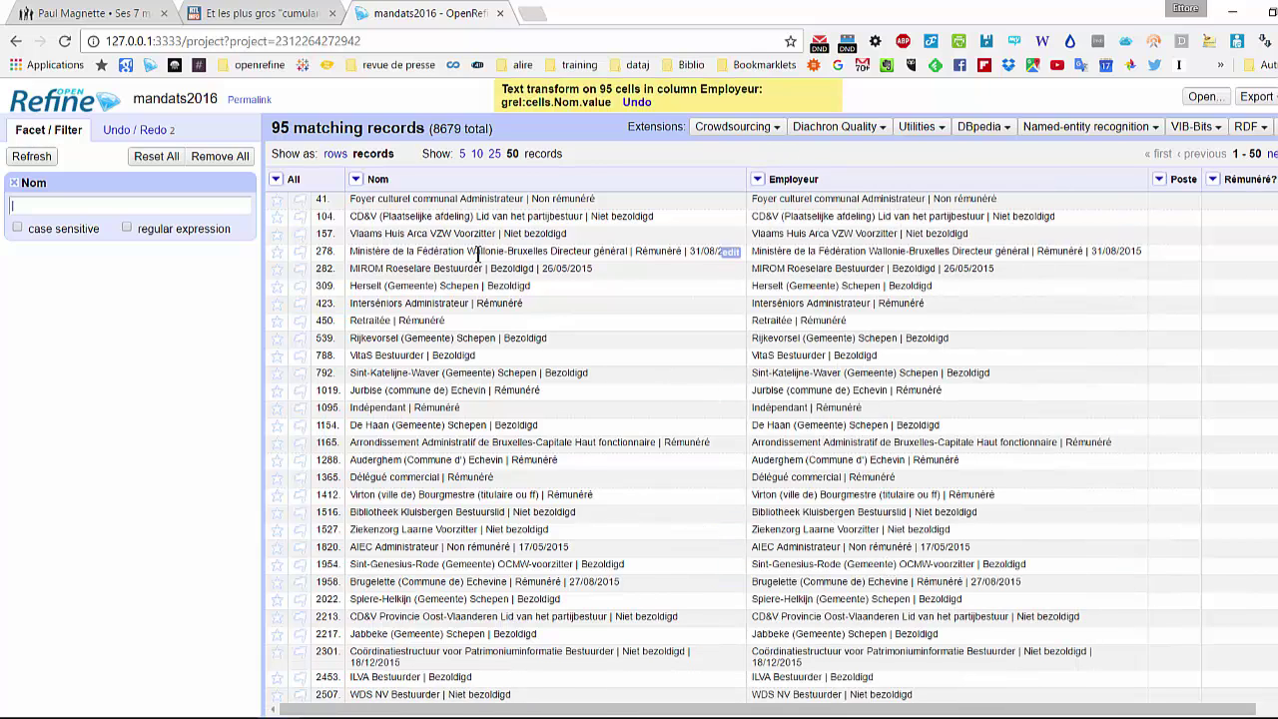
- Check the copied Employeur values and clear the filtered Nom cells with a transform using the expression null
{"action": "scroll", "coordinate": [518, 679], "scroll_direction": "down", "scroll_amount": 5}
{"action": "scroll", "coordinate": [449, 559], "scroll_direction": "up", "scroll_amount": 5}
{"action": "left_click", "coordinate": [355, 180]}
{"action": "mouse_move", "coordinate": [379, 243]}
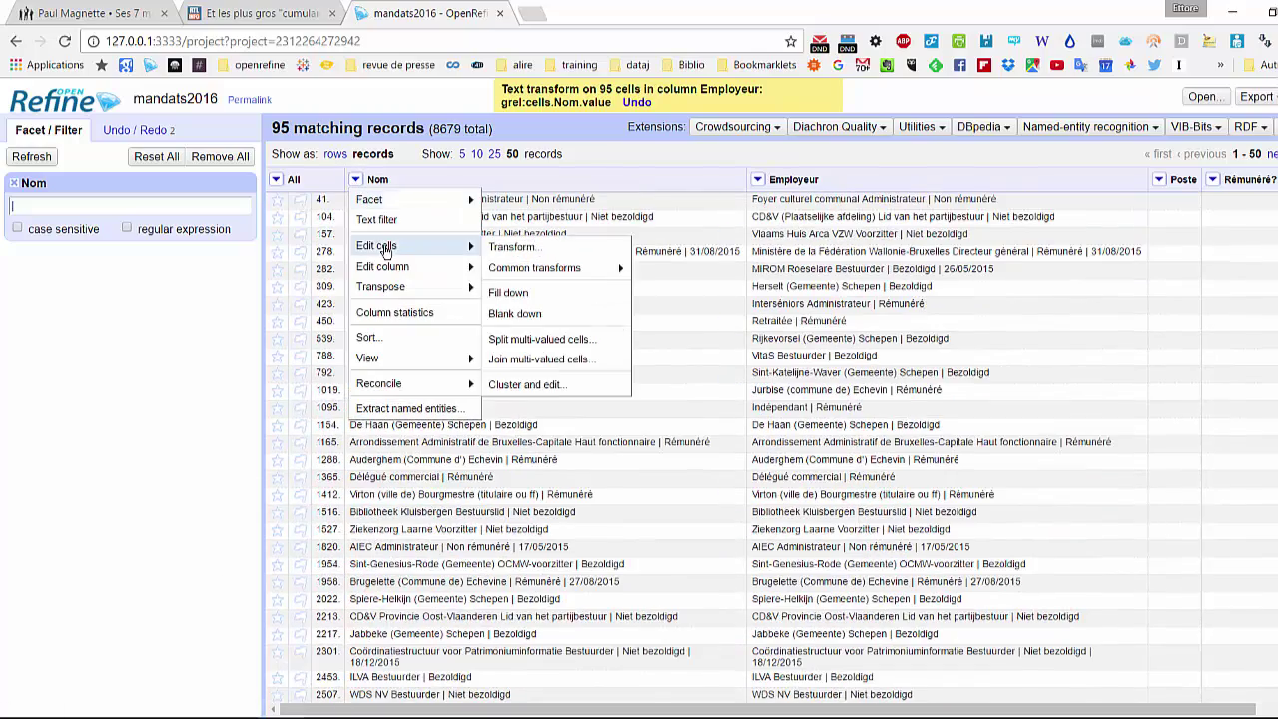
{"action": "left_click", "coordinate": [509, 244]}
{"action": "type", "text": "null"}
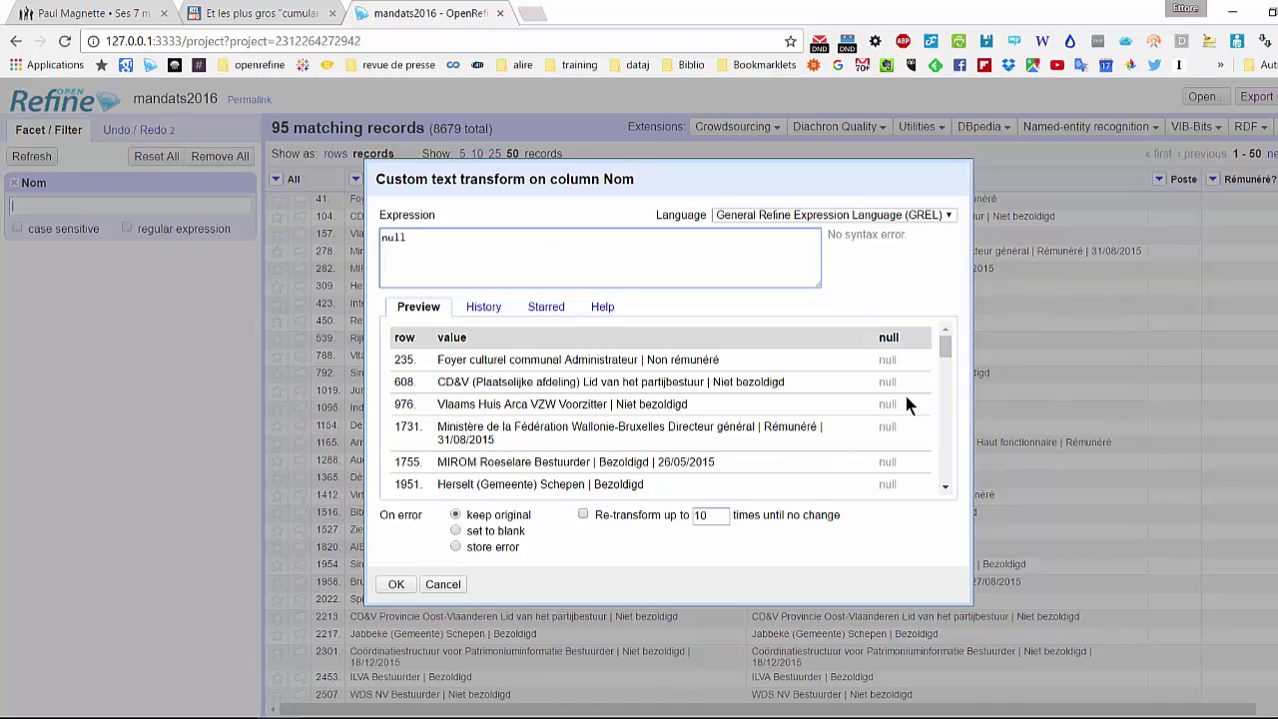
{"action": "left_click", "coordinate": [396, 584]}
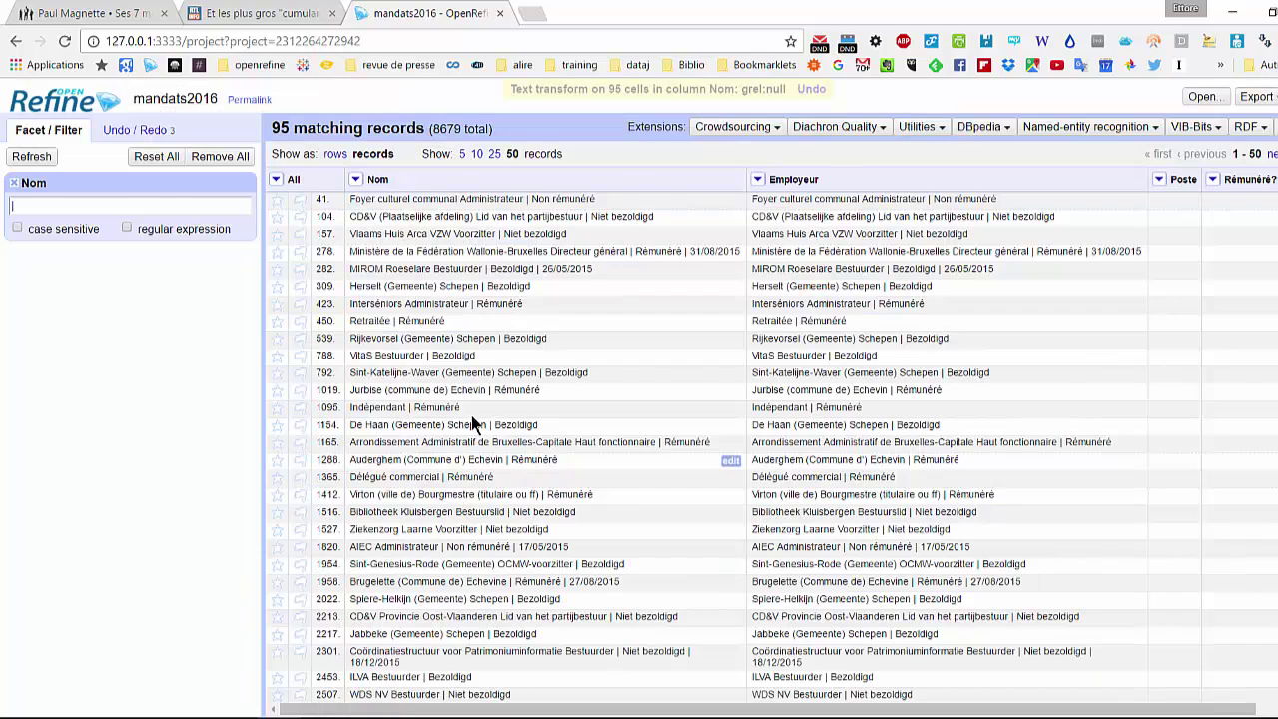
- Replace the Nom text filter with a log-scaled text length facet on Nom and narrow its range to 0.60–0.72
{"action": "left_click", "coordinate": [13, 183]}
{"action": "left_click", "coordinate": [345, 179]}
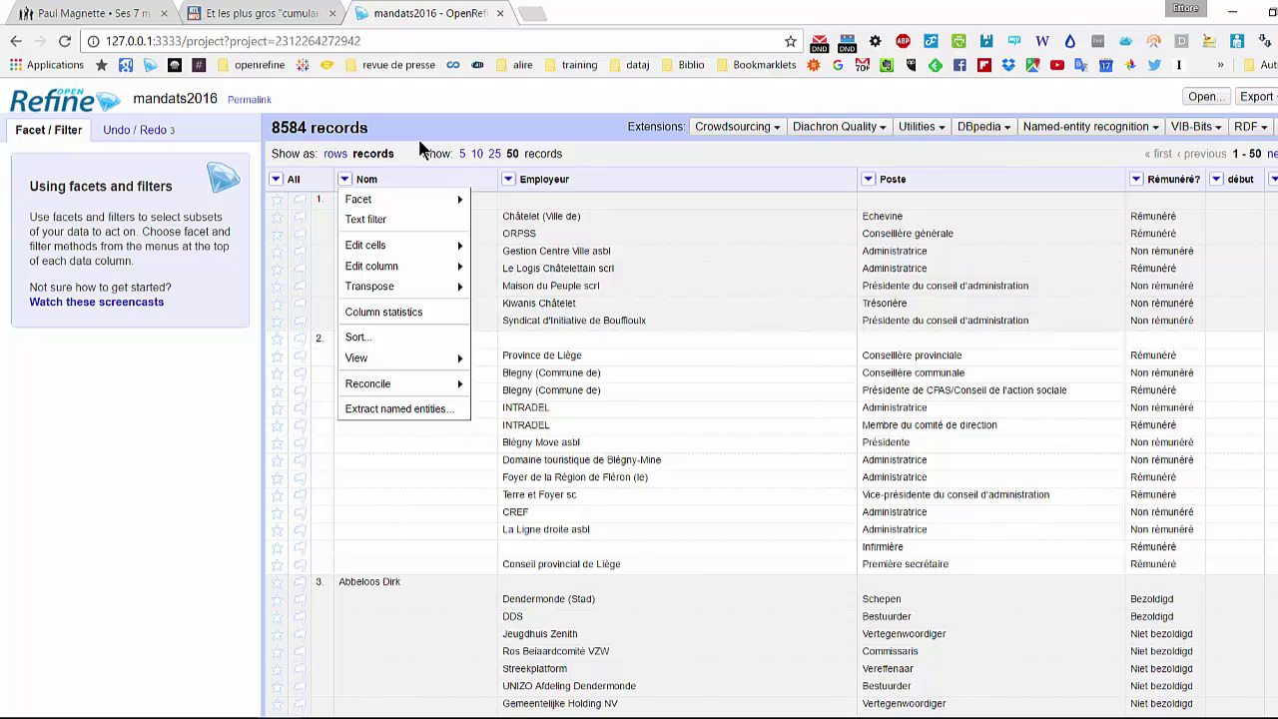
{"action": "mouse_move", "coordinate": [417, 199]}
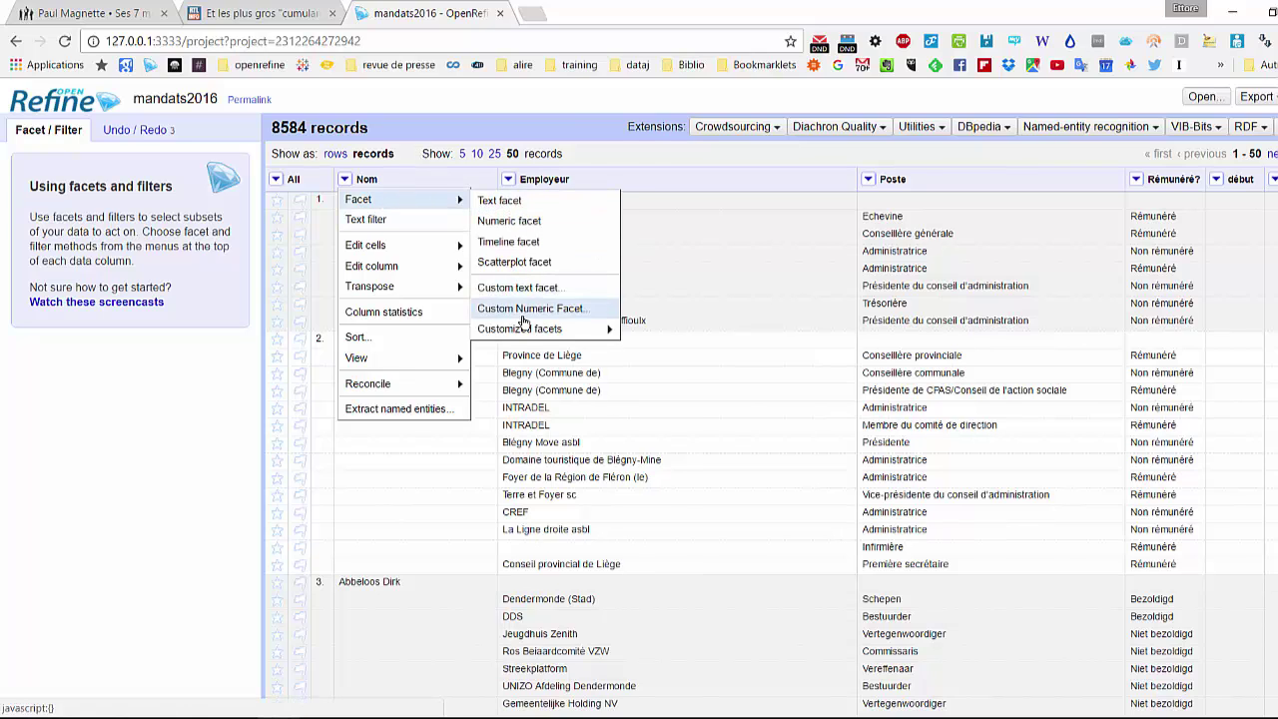
{"action": "mouse_move", "coordinate": [523, 329]}
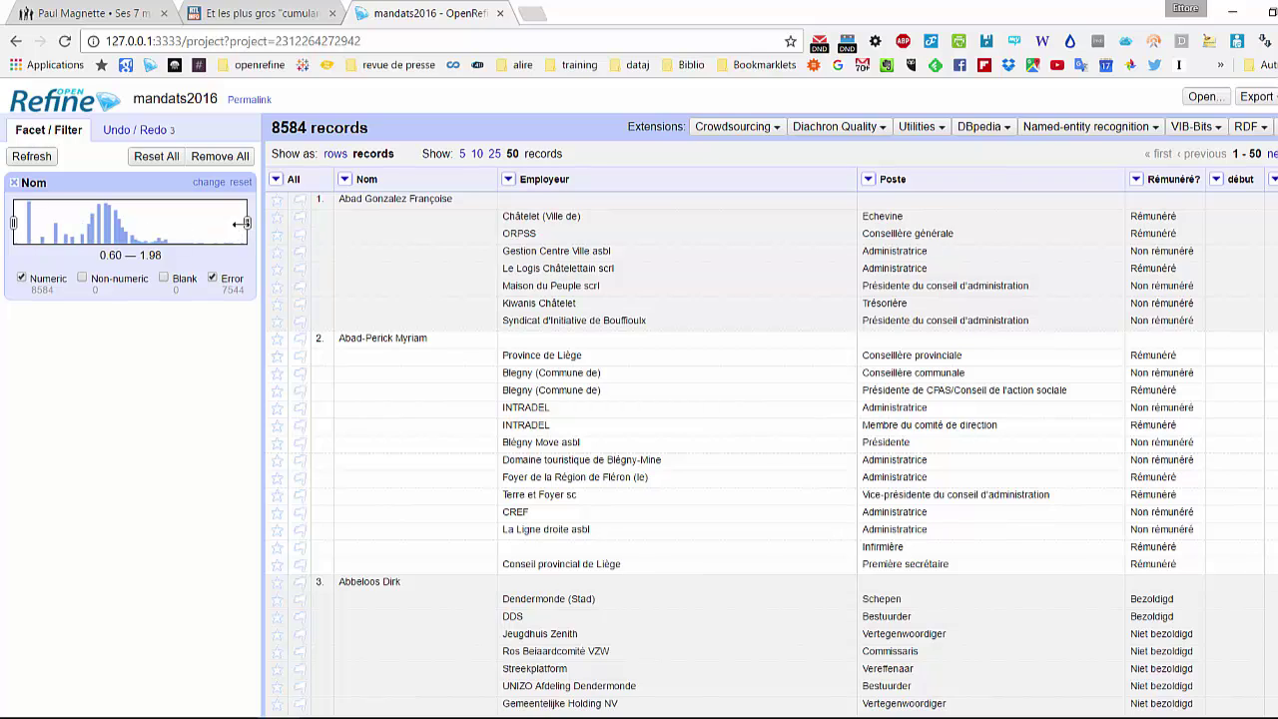
{"action": "left_click_drag", "start_coordinate": [14, 223], "coordinate": [27, 223]}
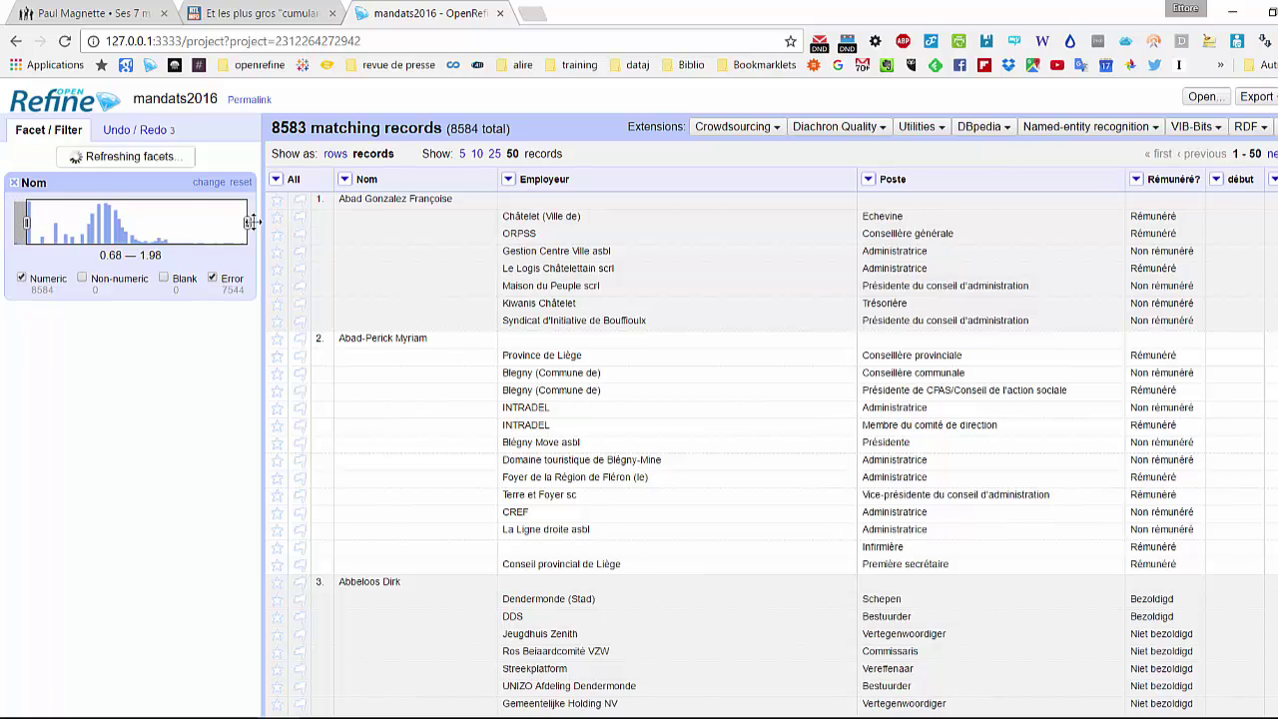
{"action": "left_click_drag", "start_coordinate": [246, 222], "coordinate": [33, 226]}
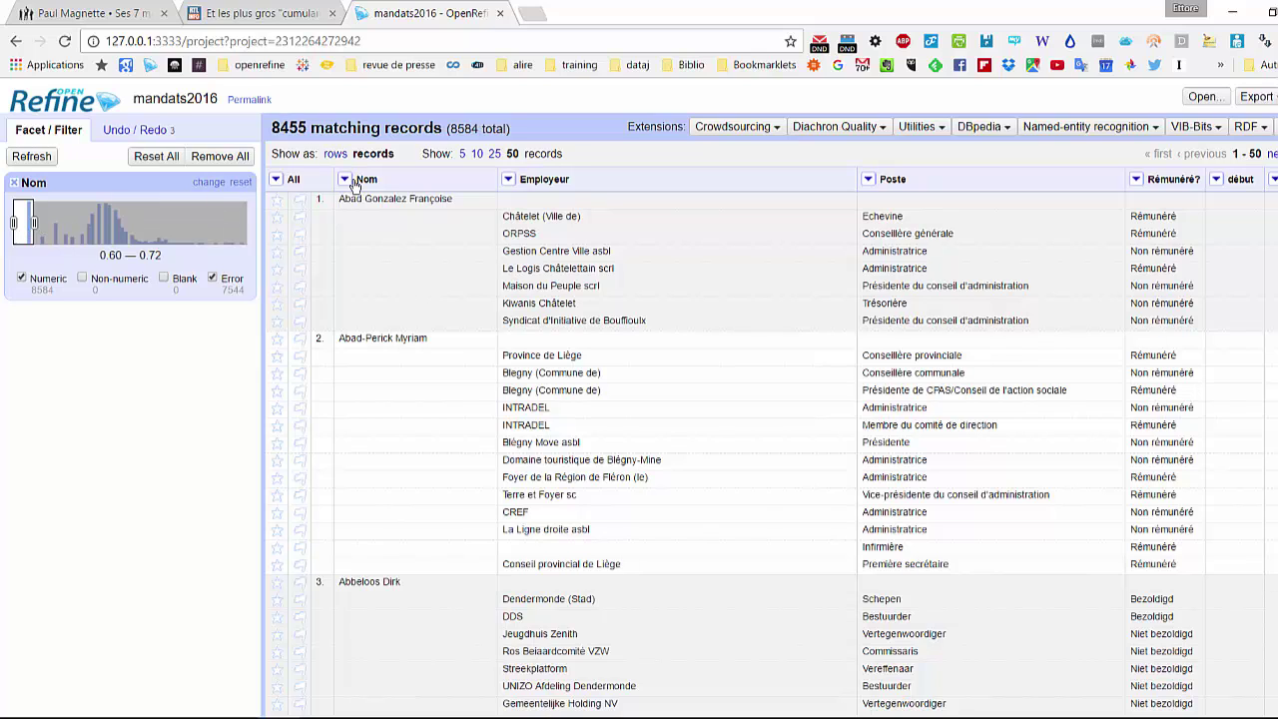
- Show the data as rows instead of records and exclude the error values from the Nom facet
{"action": "left_click", "coordinate": [336, 154]}
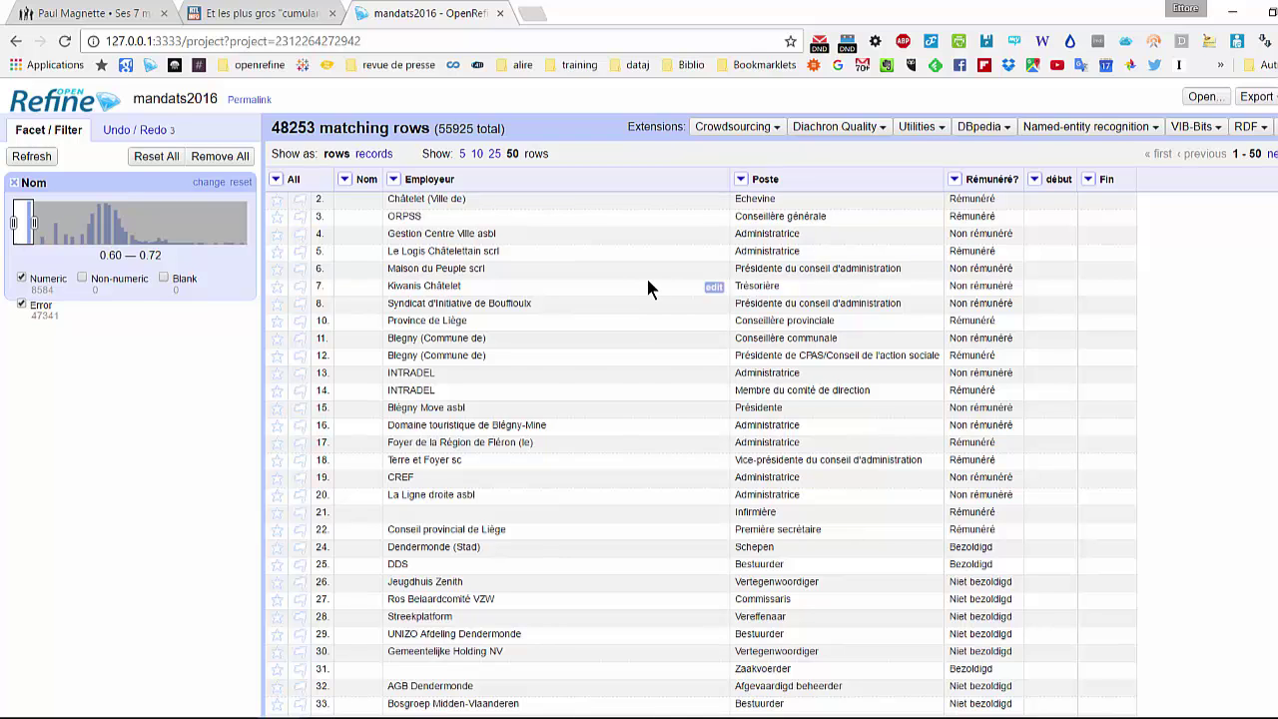
{"action": "scroll", "coordinate": [647, 279], "scroll_direction": "down", "scroll_amount": 4}
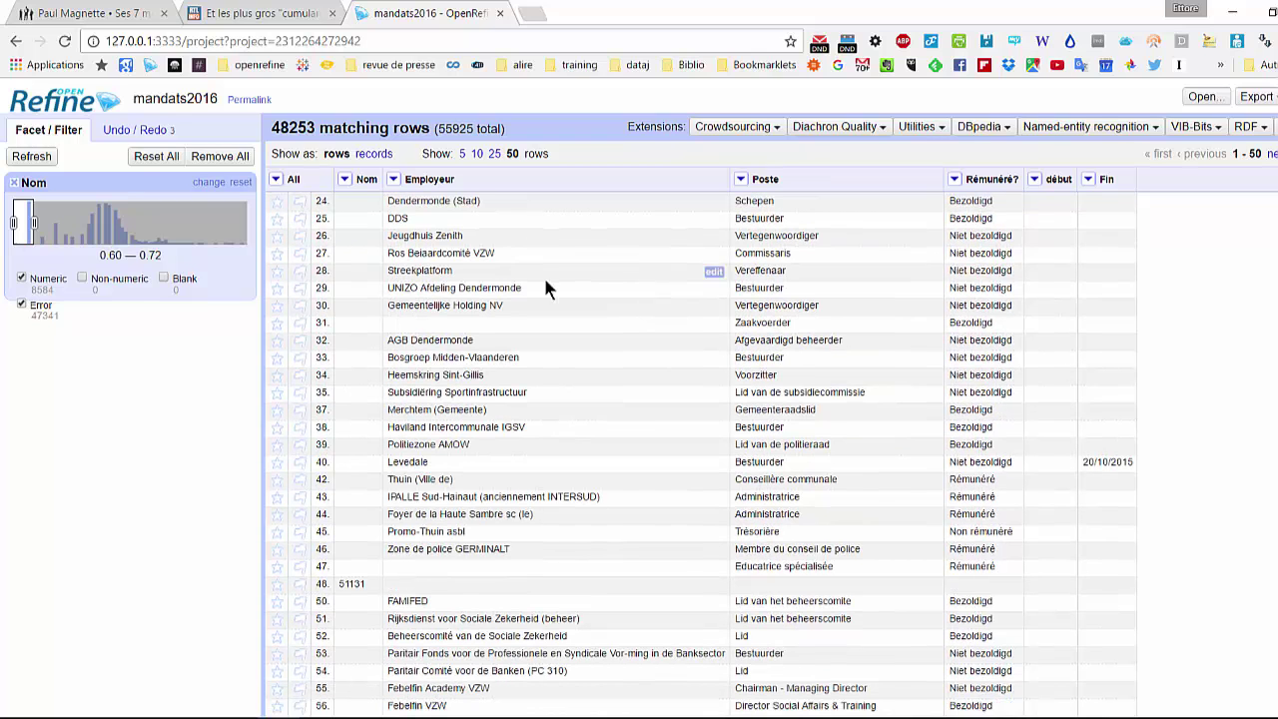
{"action": "left_click", "coordinate": [22, 305]}
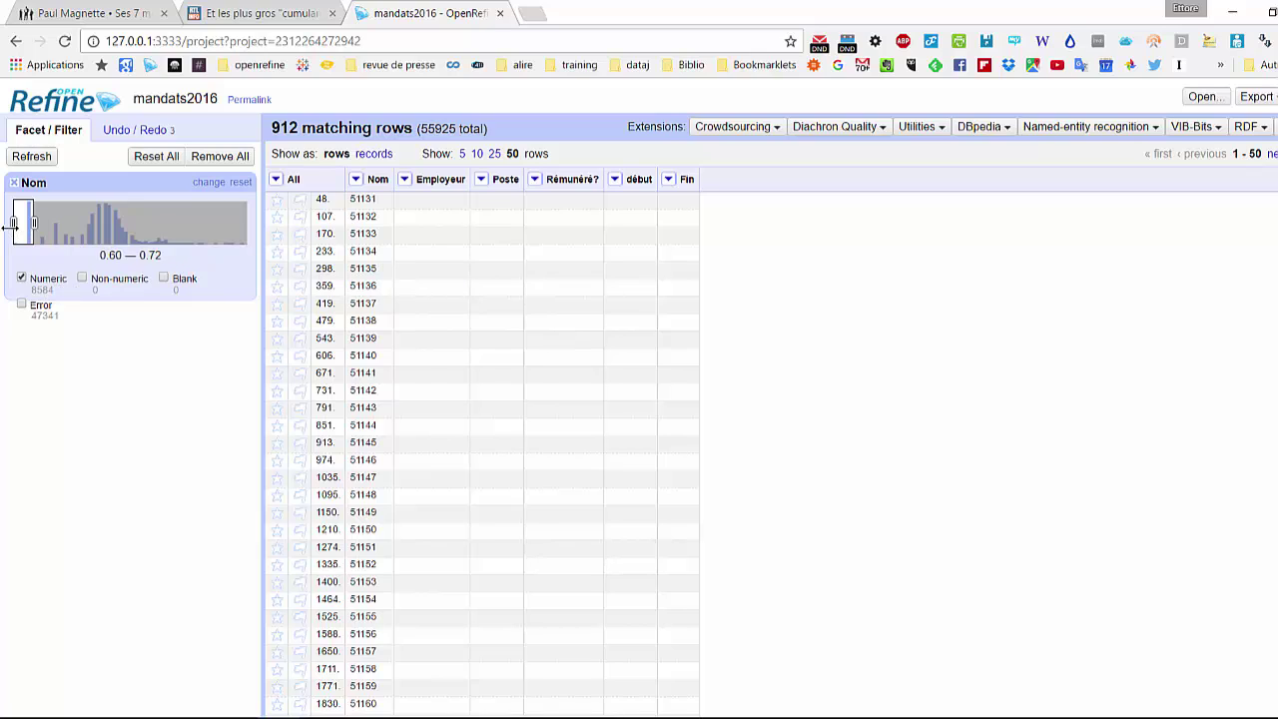
- Narrow the Nom facet range to 0.66–0.72 and page through the matching rows to check that they hold only page numbers
{"action": "left_click_drag", "start_coordinate": [12, 224], "coordinate": [27, 224]}
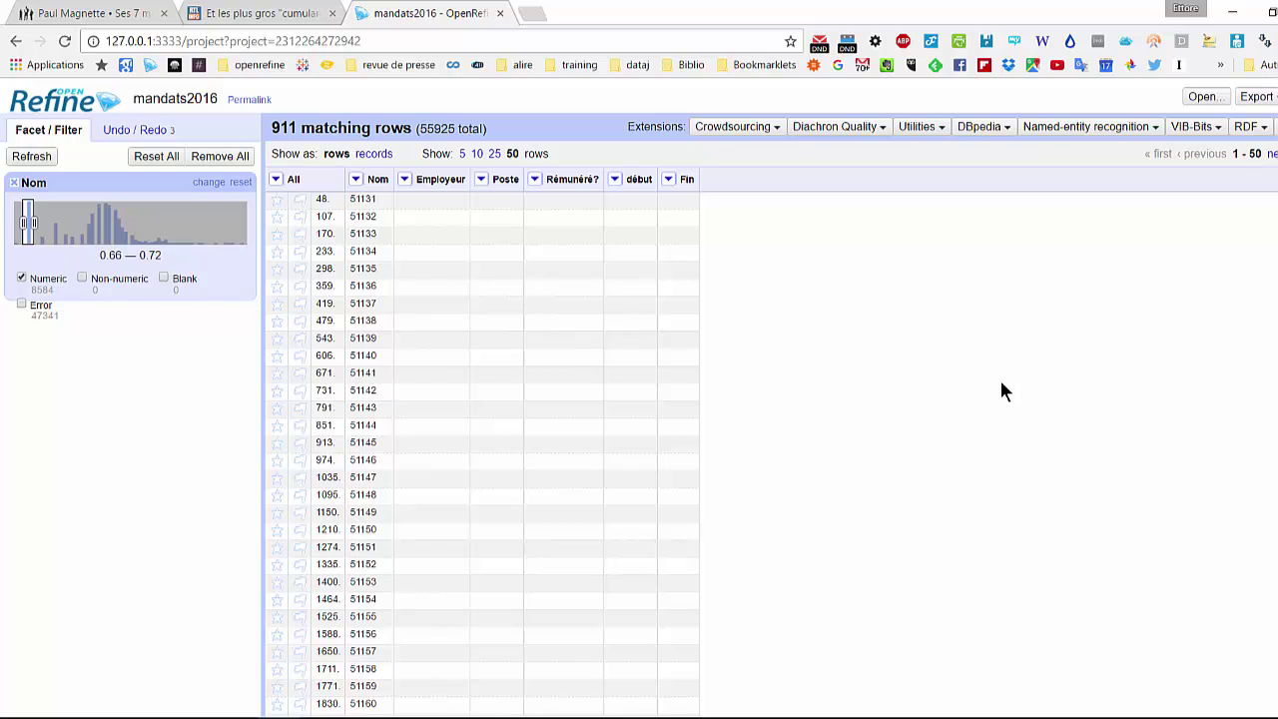
{"action": "scroll", "coordinate": [1002, 384], "scroll_direction": "down", "scroll_amount": 3}
{"action": "scroll", "coordinate": [1002, 391], "scroll_direction": "up", "scroll_amount": 3}
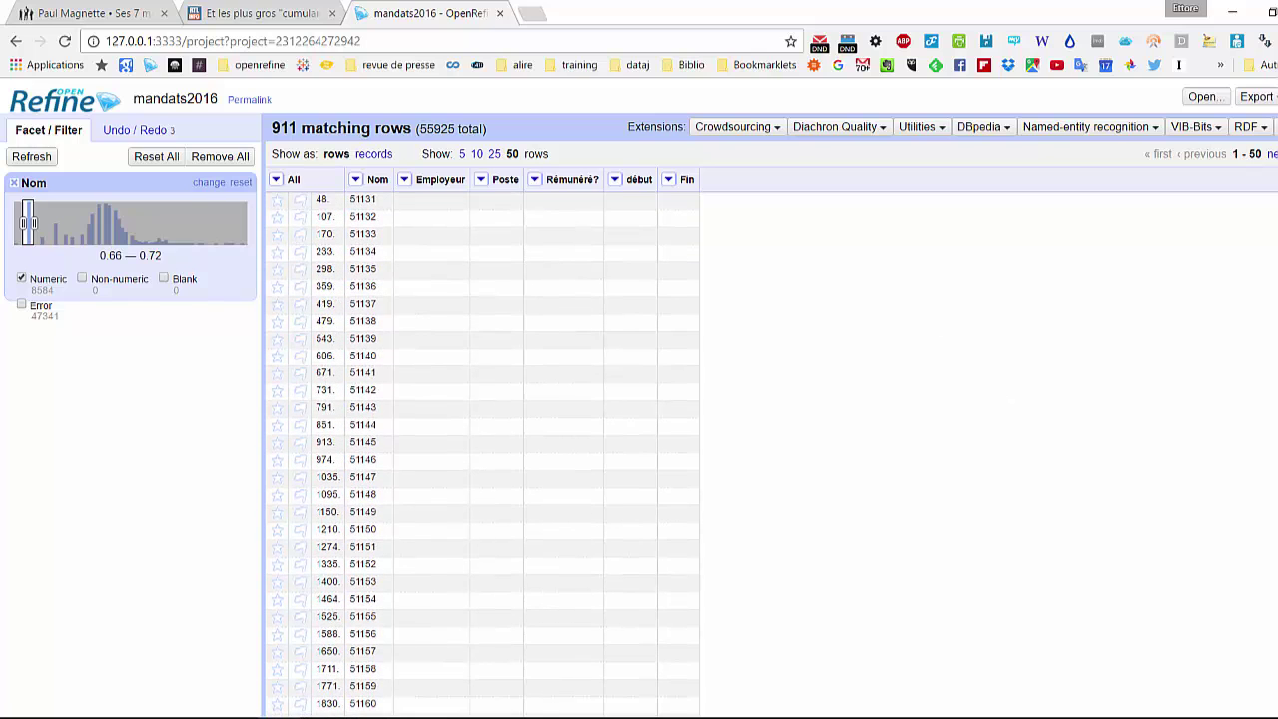
{"action": "left_click", "coordinate": [1273, 154]}
{"action": "left_click", "coordinate": [1273, 153]}
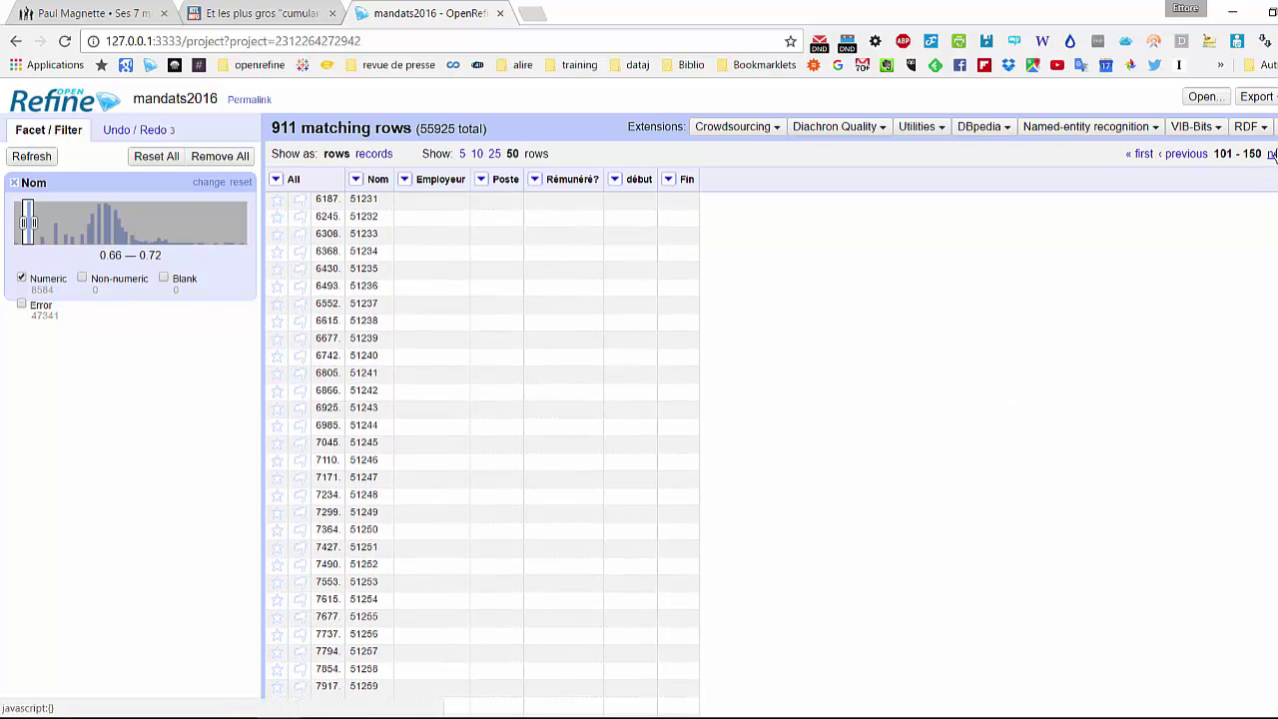
- Page further through the rows in the 0.66–0.72 Nom length range and examine them for entries other than page numbers
{"action": "left_click", "coordinate": [1272, 153]}
{"action": "left_click", "coordinate": [1272, 153]}
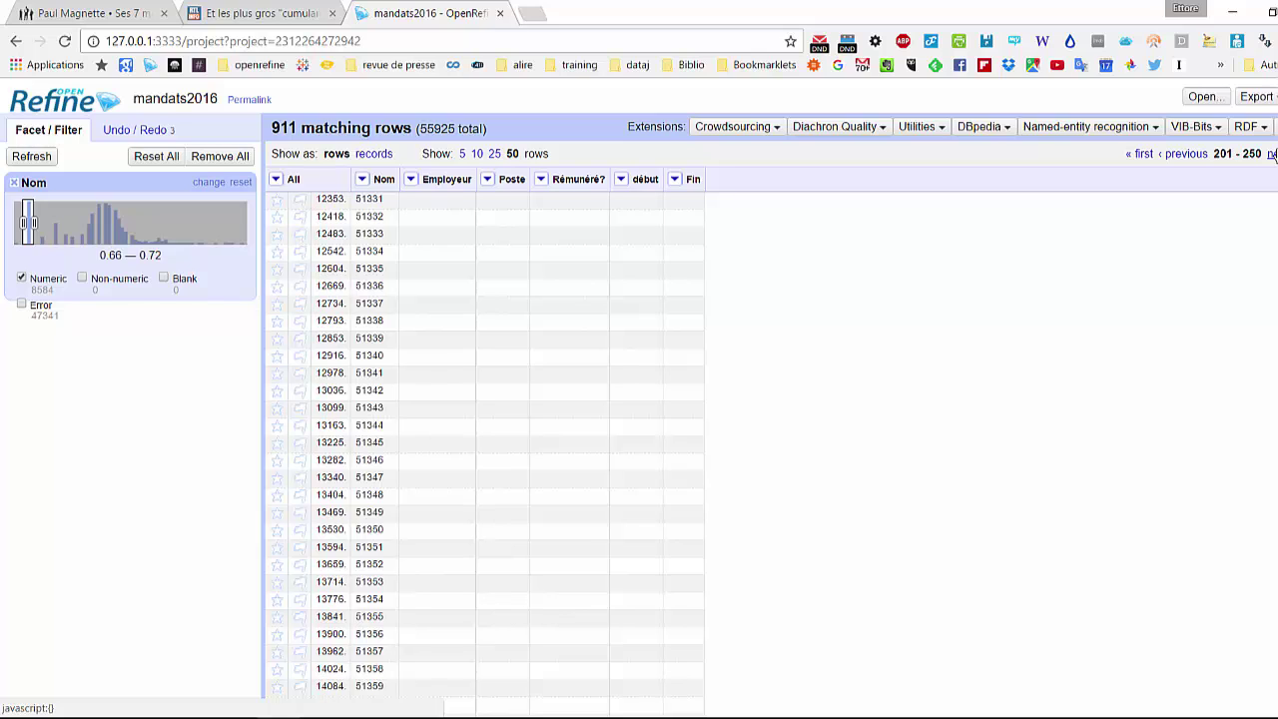
{"action": "left_click", "coordinate": [1272, 154]}
{"action": "left_click", "coordinate": [1272, 153]}
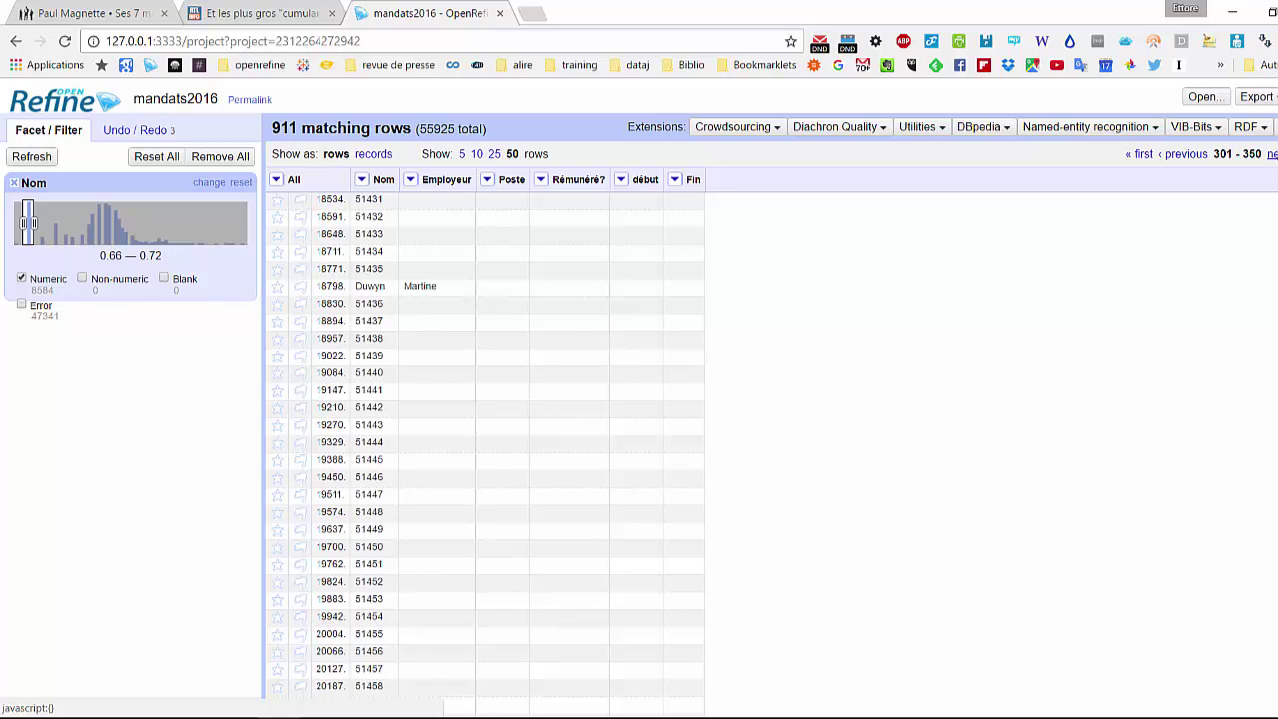
{"action": "left_click", "coordinate": [1272, 154]}
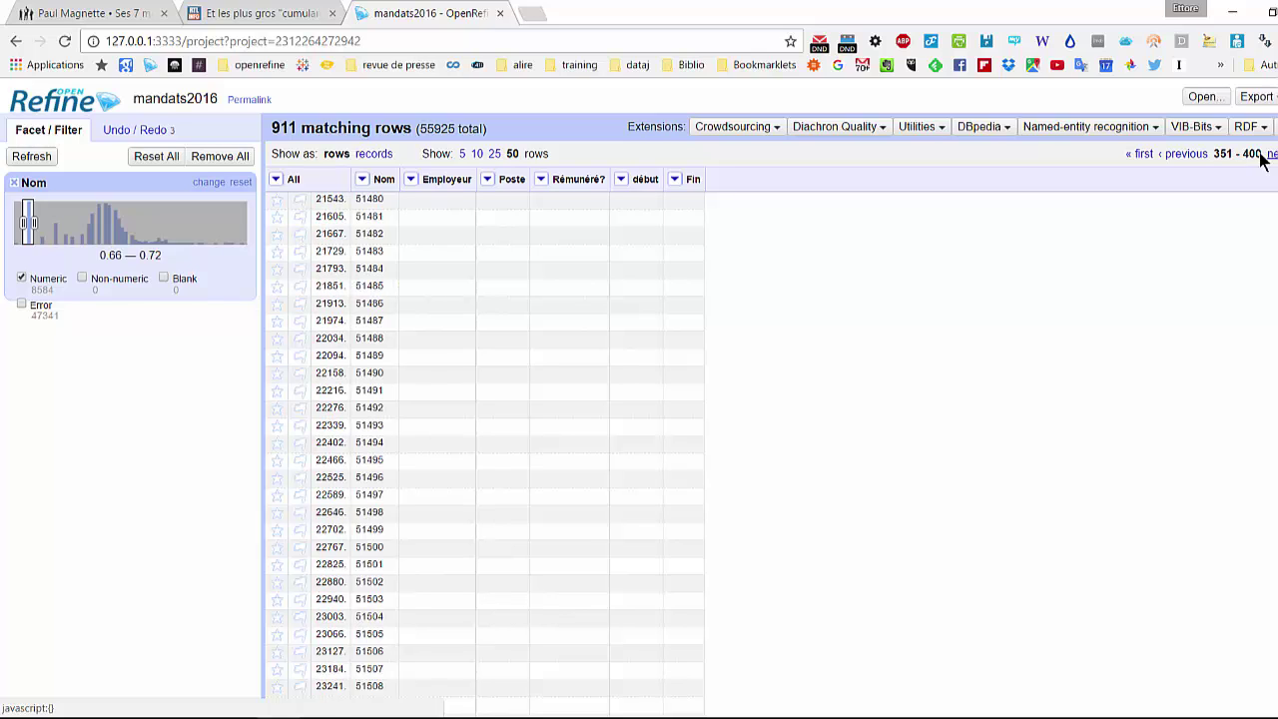
{"action": "left_click", "coordinate": [1203, 156]}
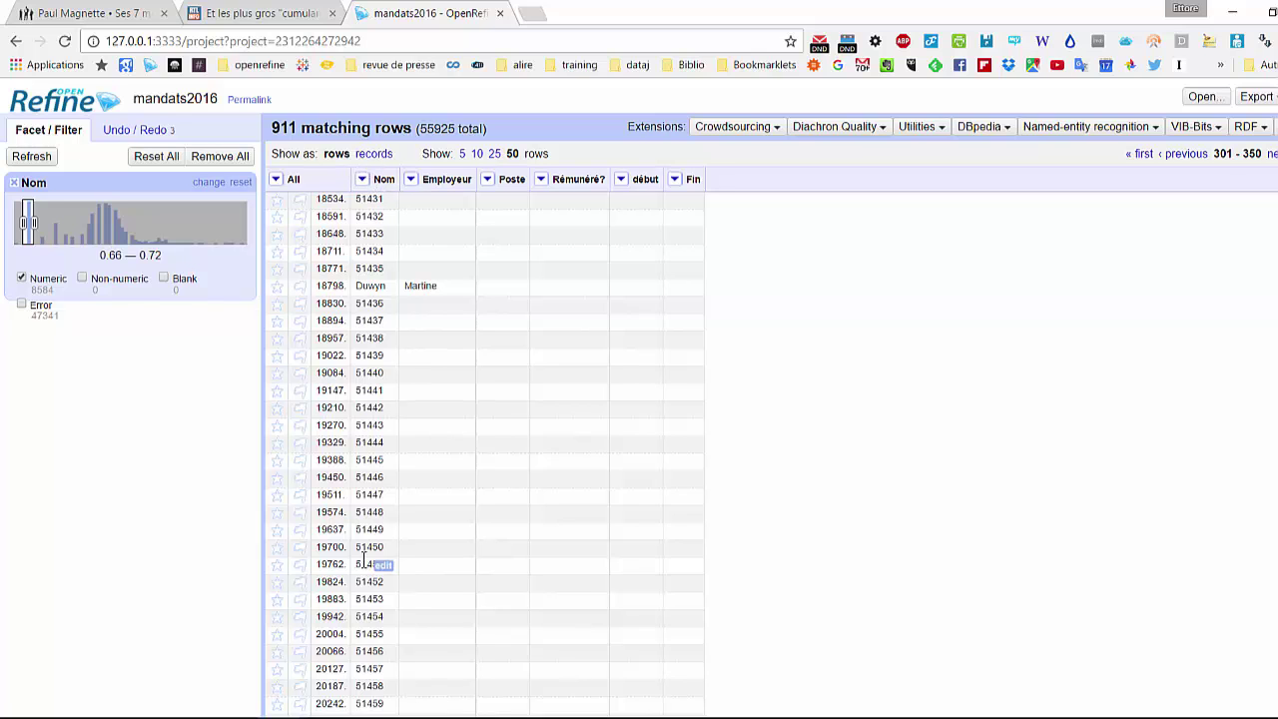
{"action": "scroll", "coordinate": [369, 554], "scroll_direction": "down", "scroll_amount": 4}
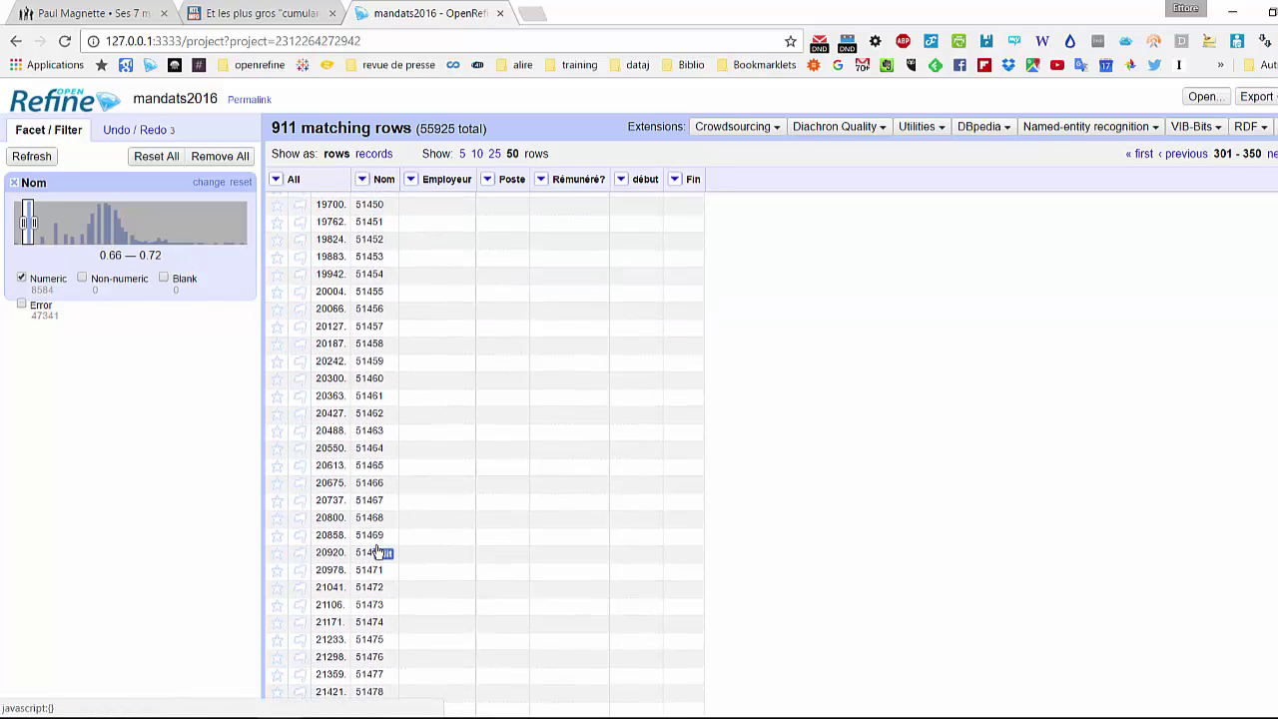
- Replace the Nom length facet with a regular-expression text filter on Nom using \d
{"action": "left_click", "coordinate": [13, 183]}
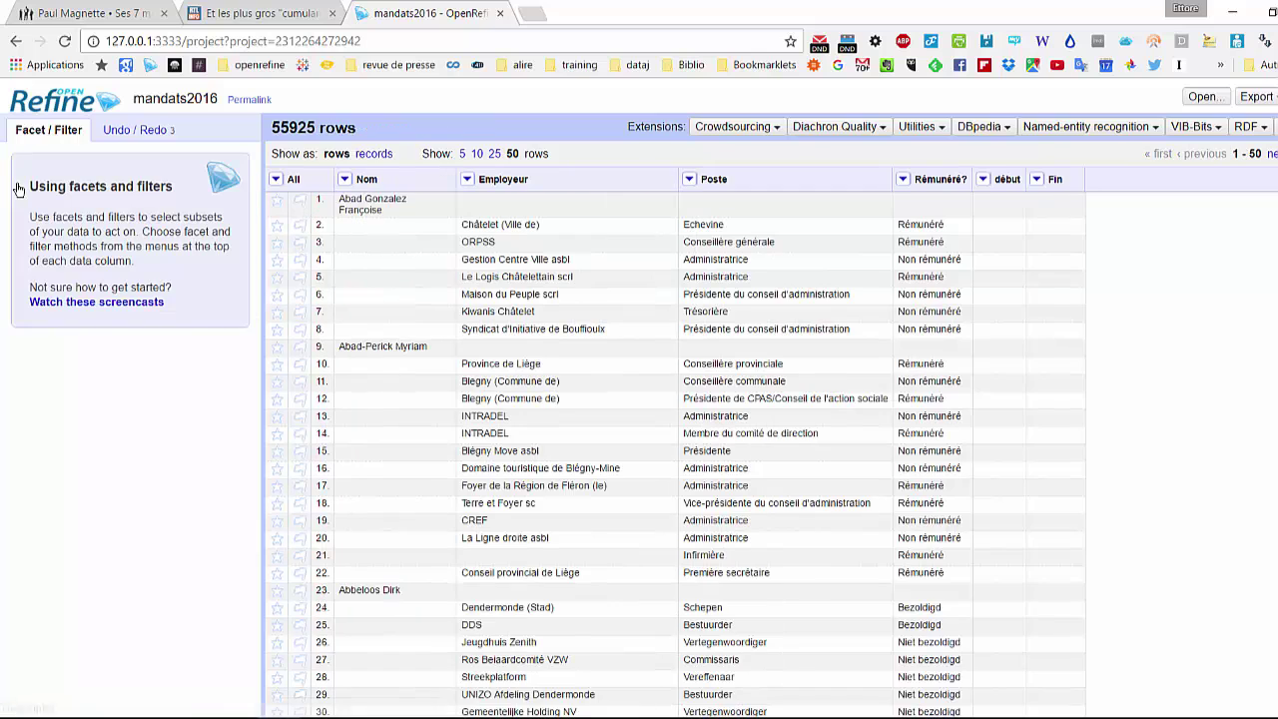
{"action": "left_click", "coordinate": [344, 178]}
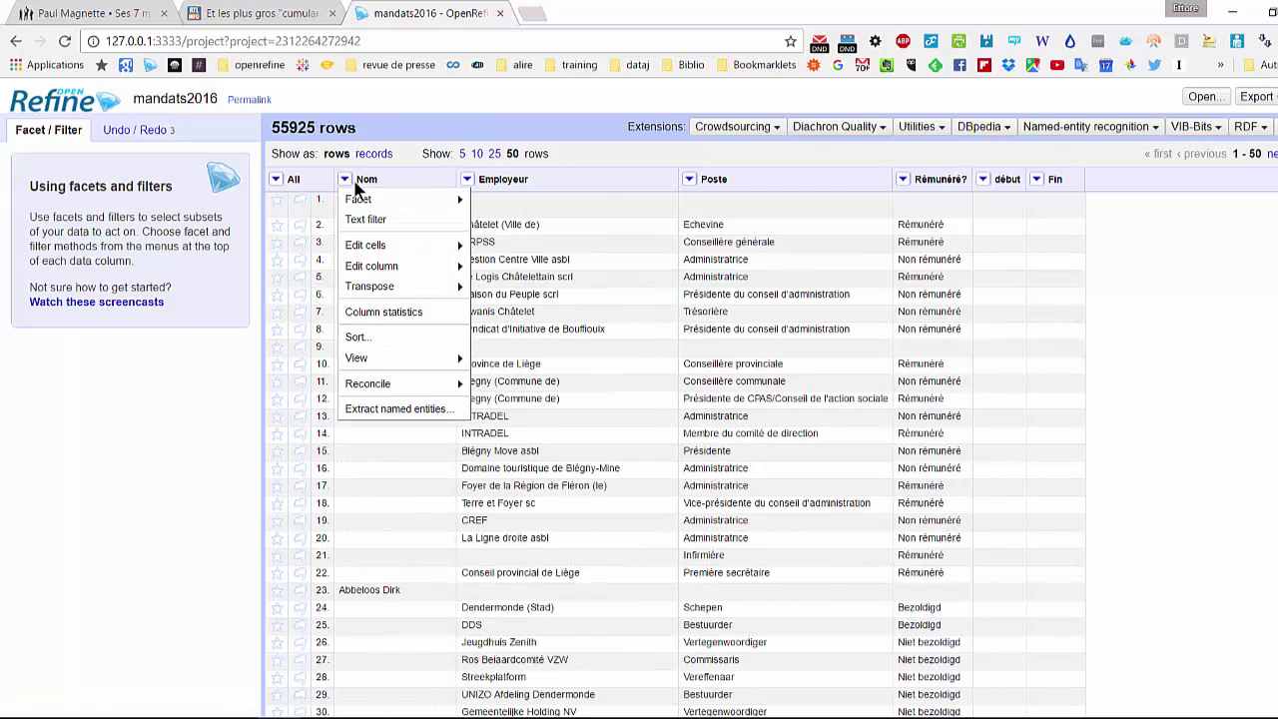
{"action": "left_click", "coordinate": [378, 219]}
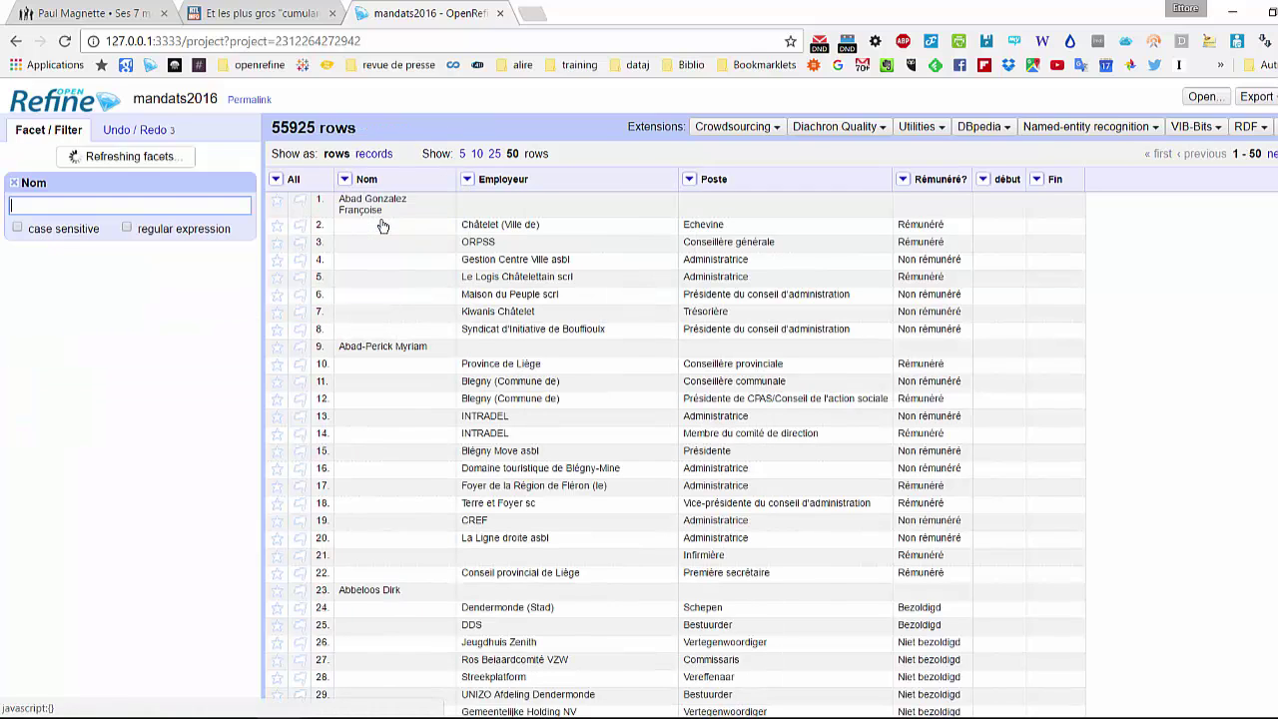
{"action": "left_click", "coordinate": [127, 227]}
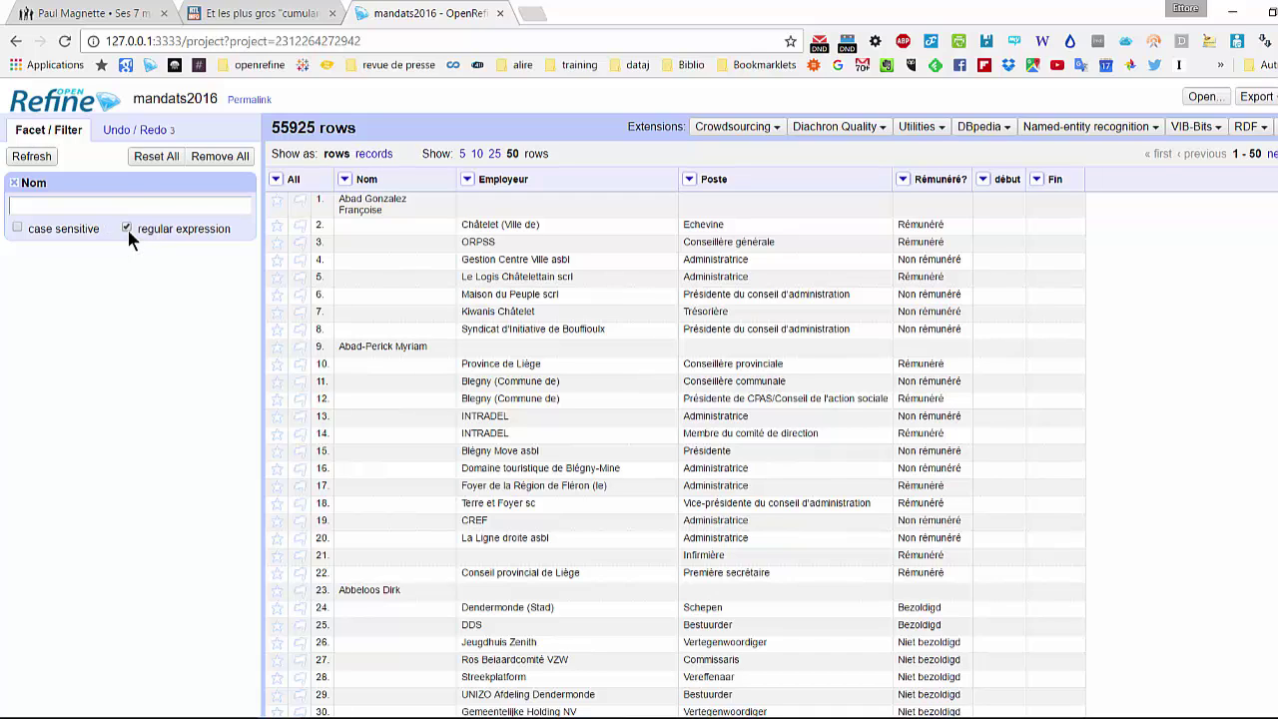
{"action": "left_click", "coordinate": [132, 206]}
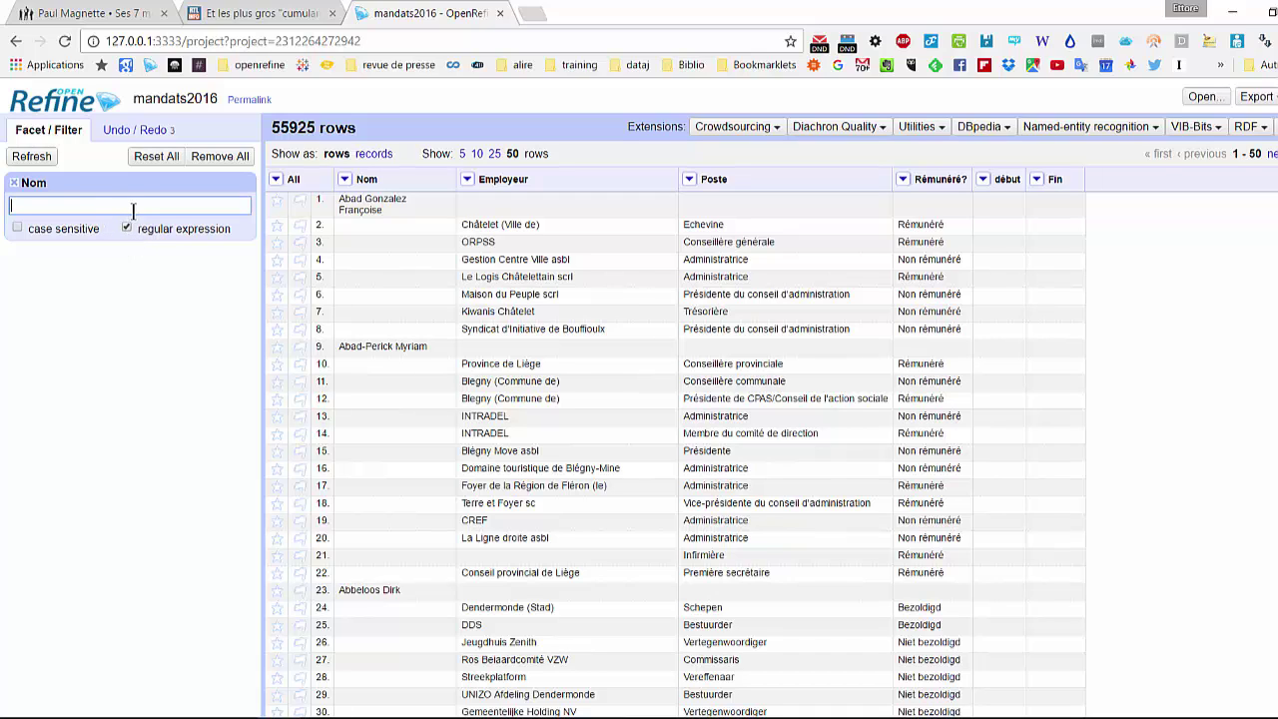
{"action": "type", "text": "\\d"}
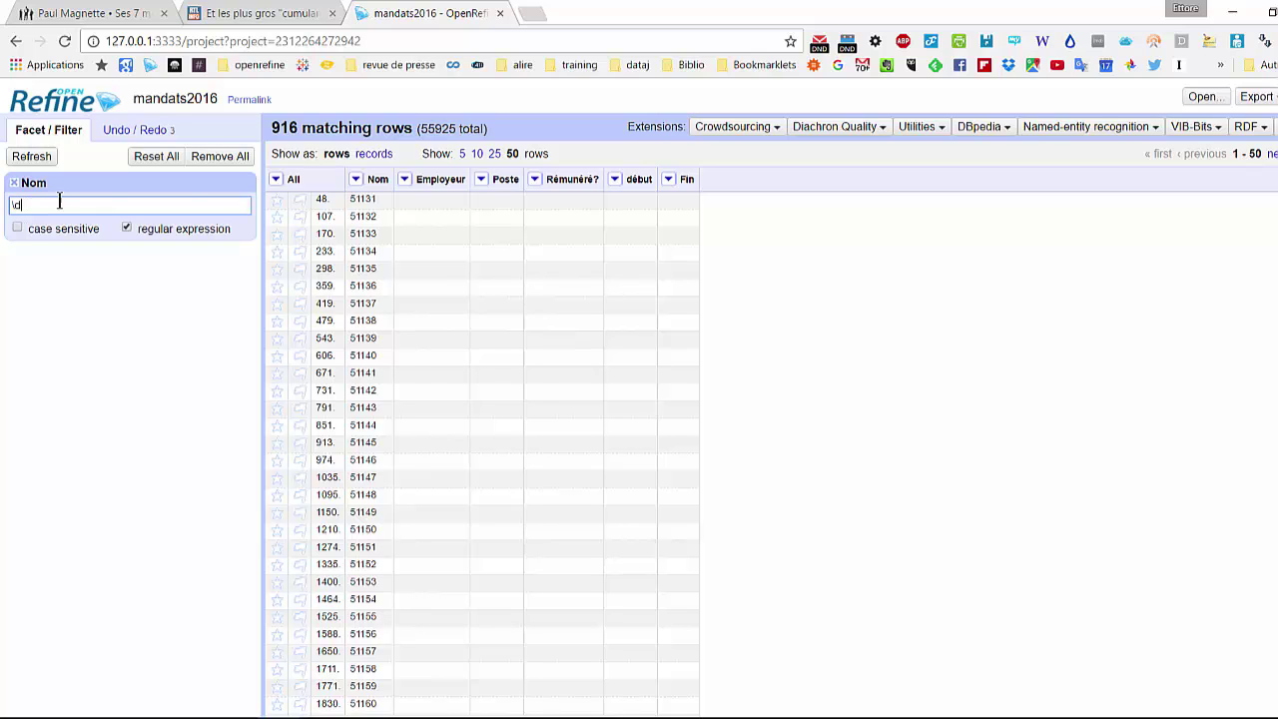
- Check the rows matching the digit filter for names containing digits and narrow the Nom expression to \d{5}
{"action": "scroll", "coordinate": [479, 449], "scroll_direction": "down", "scroll_amount": 4}
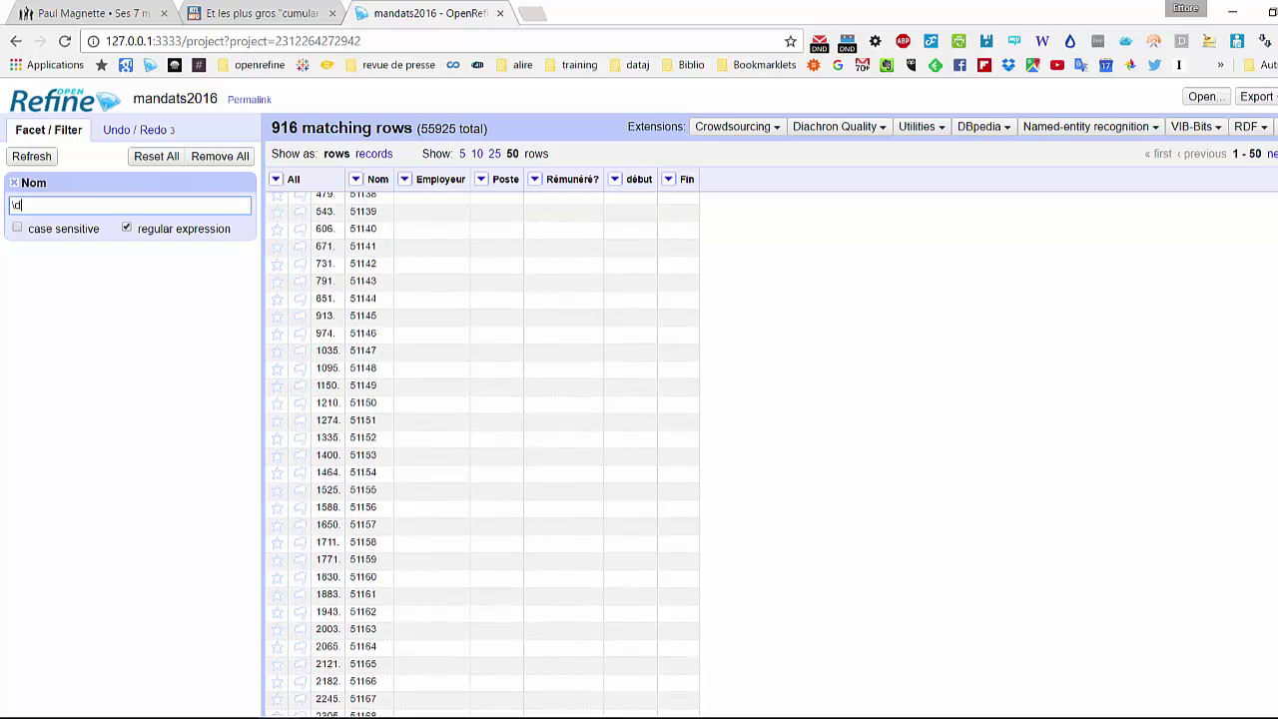
{"action": "scroll", "coordinate": [480, 449], "scroll_direction": "up", "scroll_amount": 4}
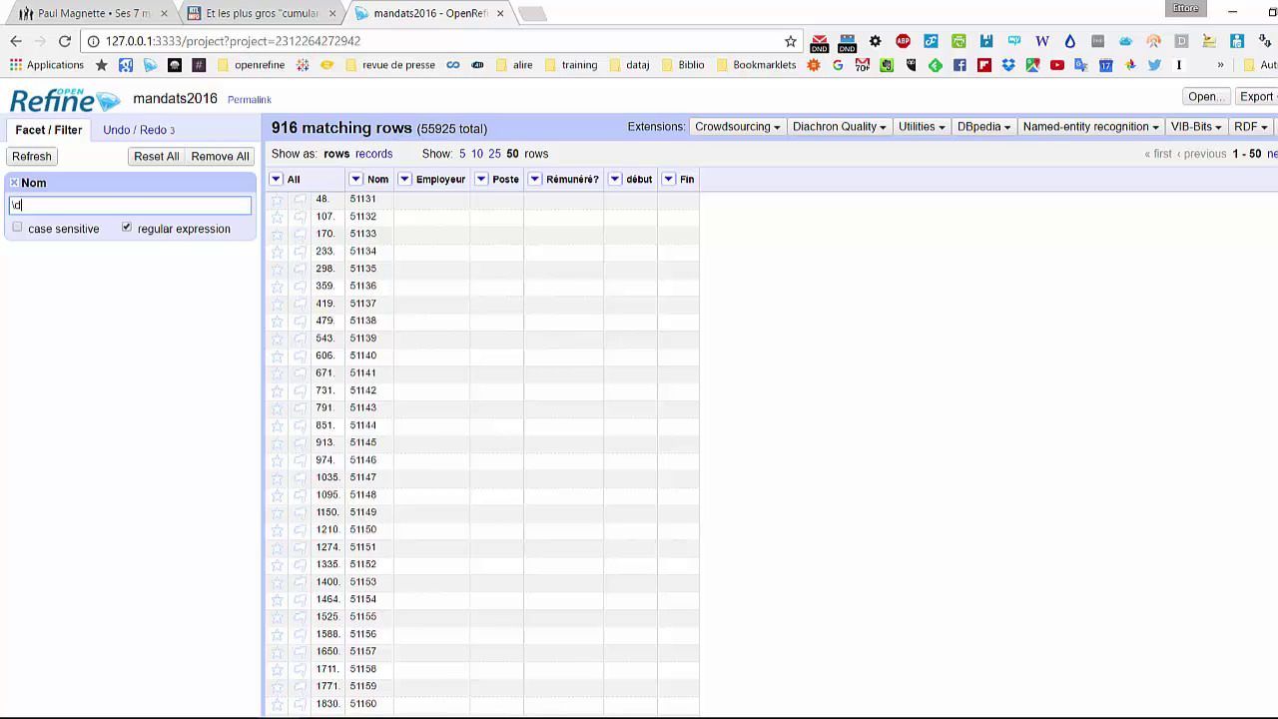
{"action": "left_click", "coordinate": [1266, 154]}
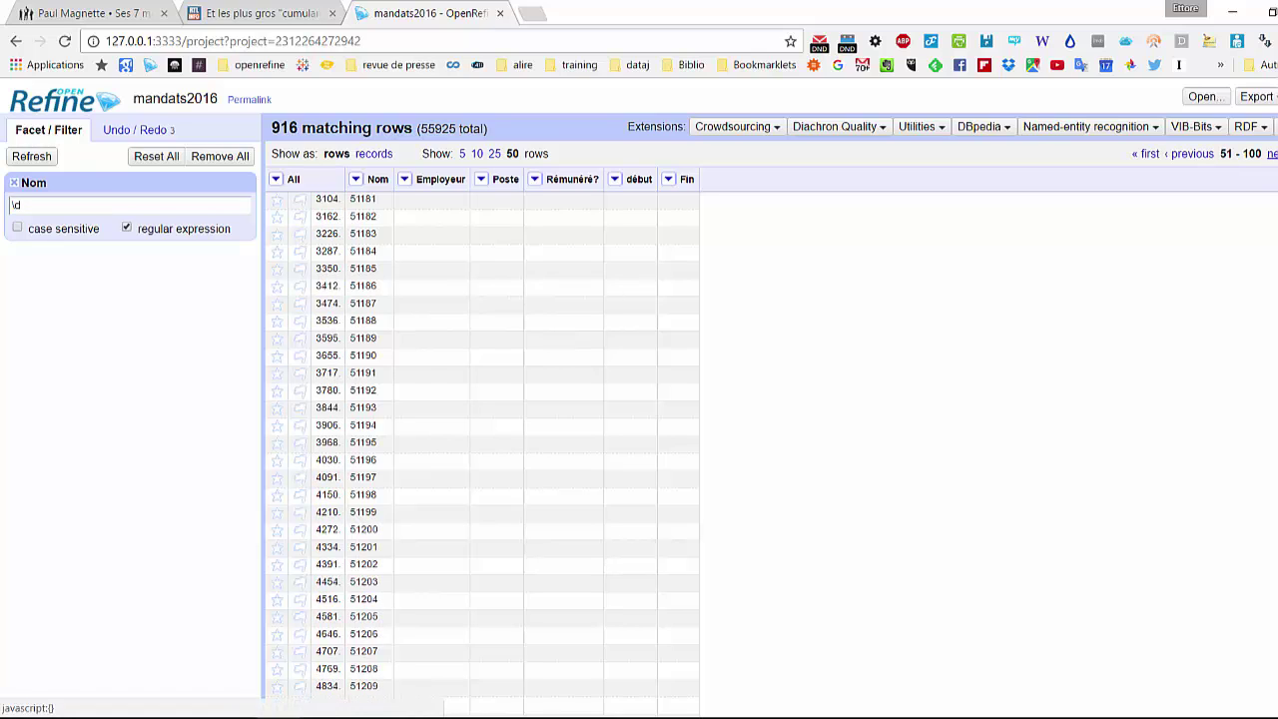
{"action": "left_click", "coordinate": [1266, 154]}
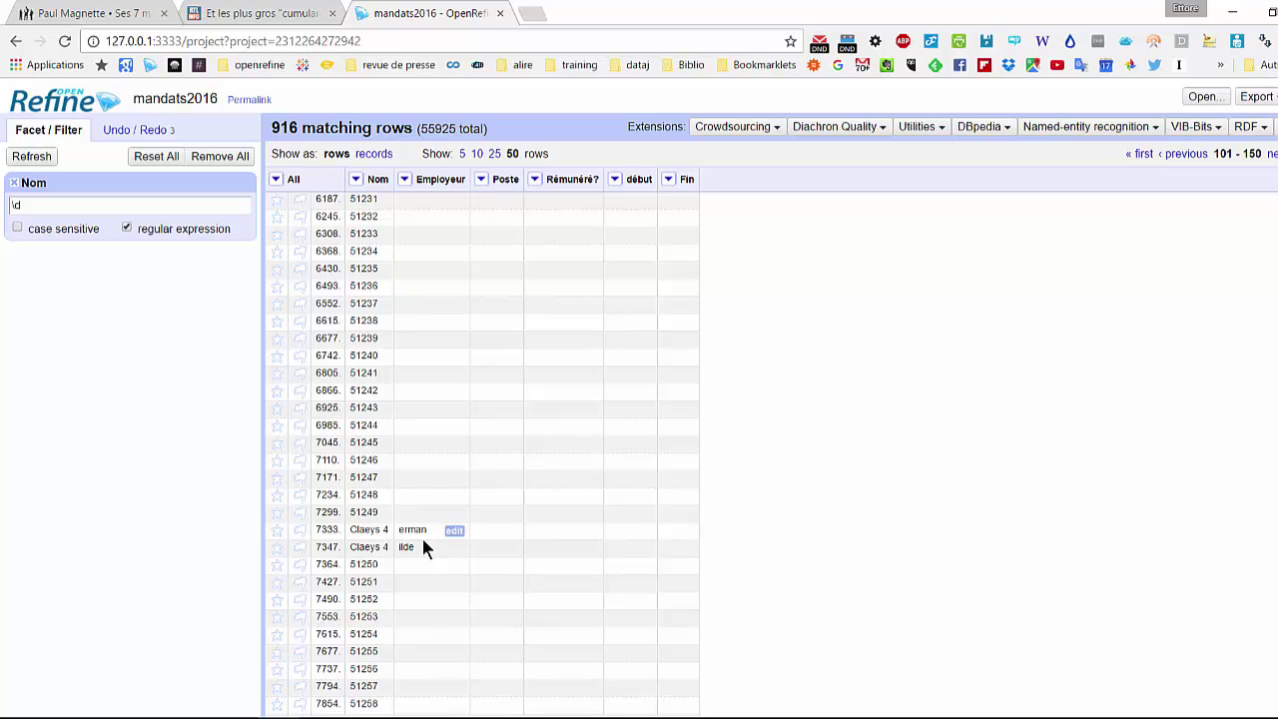
{"action": "scroll", "coordinate": [424, 542], "scroll_direction": "down", "scroll_amount": 3}
{"action": "scroll", "coordinate": [418, 537], "scroll_direction": "up", "scroll_amount": 3}
{"action": "left_click", "coordinate": [57, 207]}
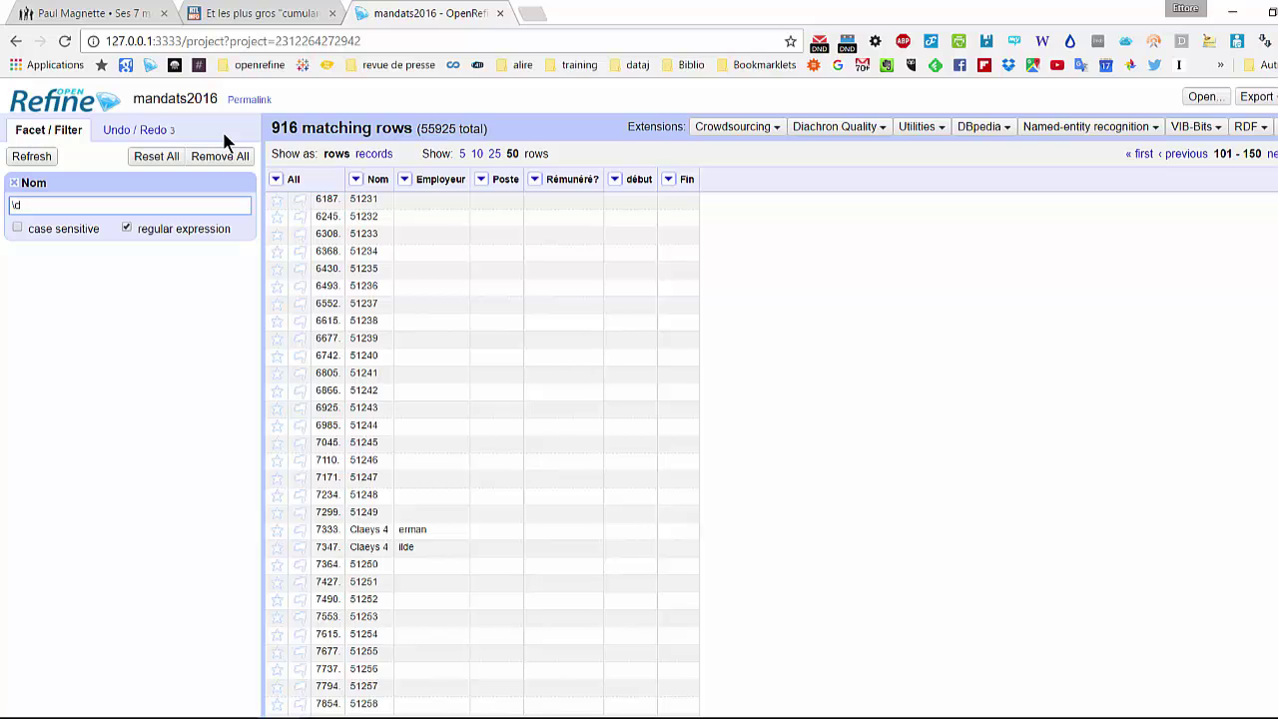
{"action": "type", "text": "|"}
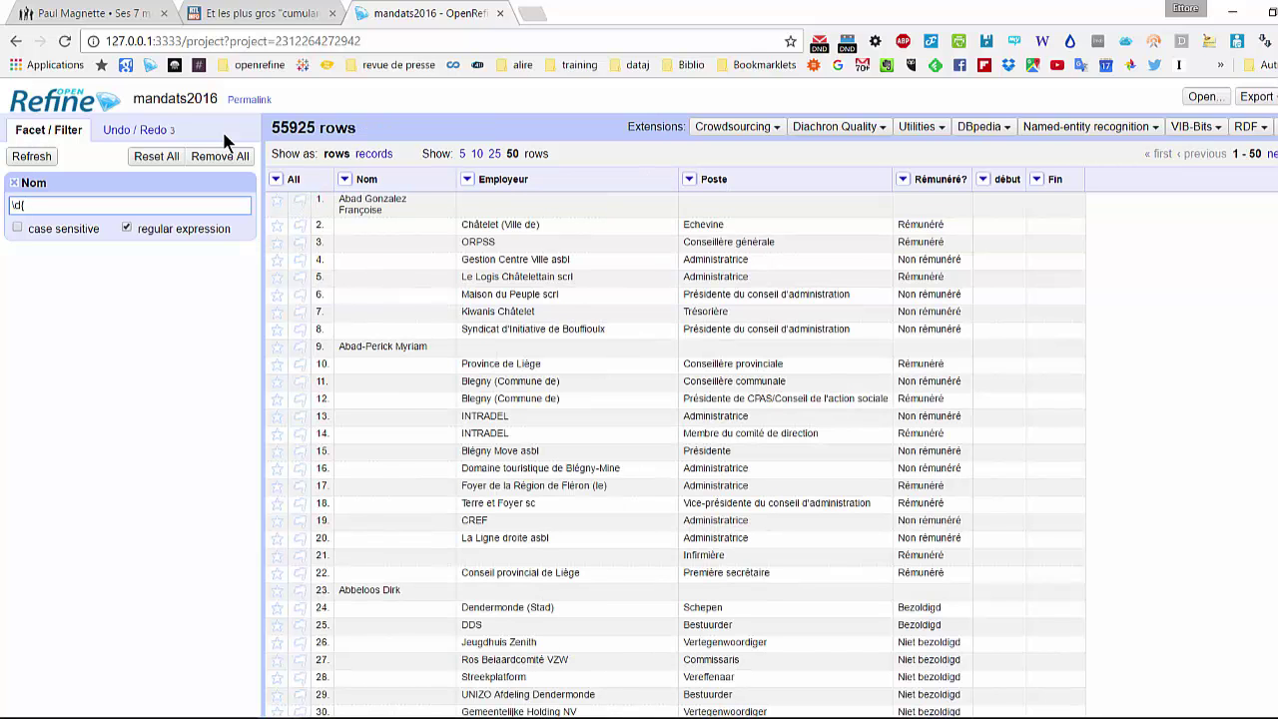
{"action": "type", "text": "5}"}
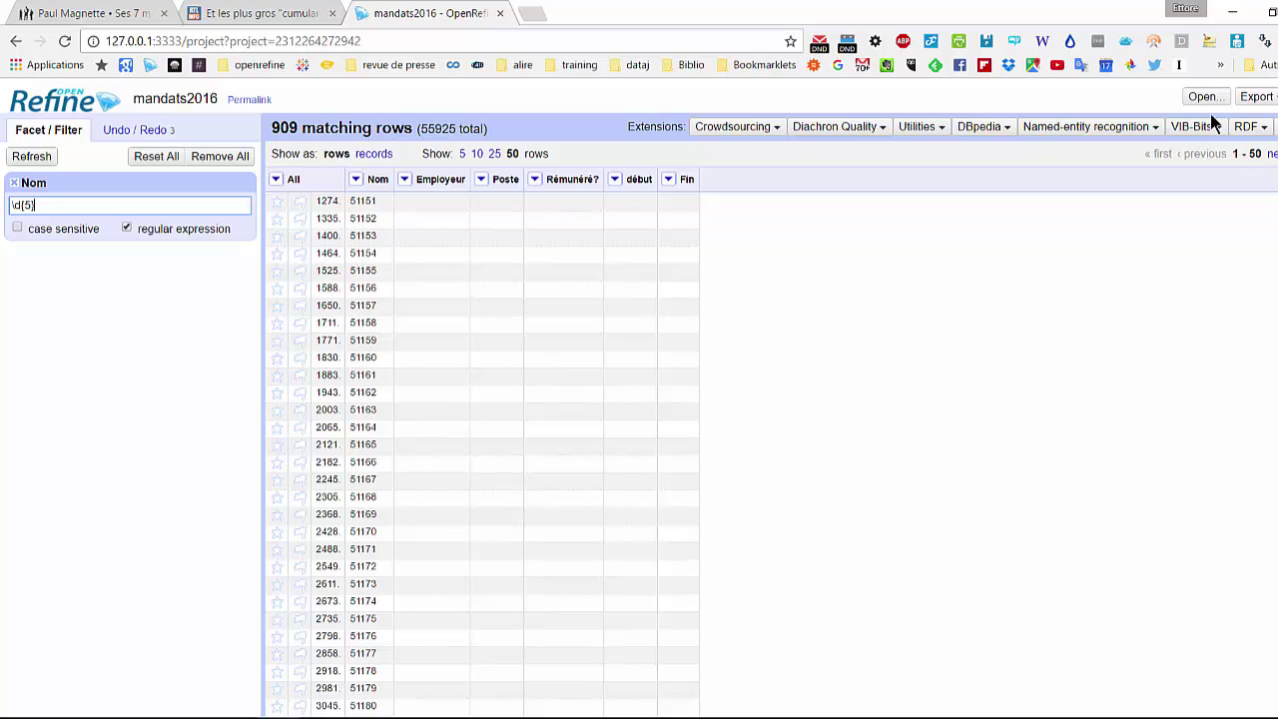
- Page through the rows matching \d{5}, remove all matching rows and close the Nom text filter
{"action": "left_click", "coordinate": [1272, 154]}
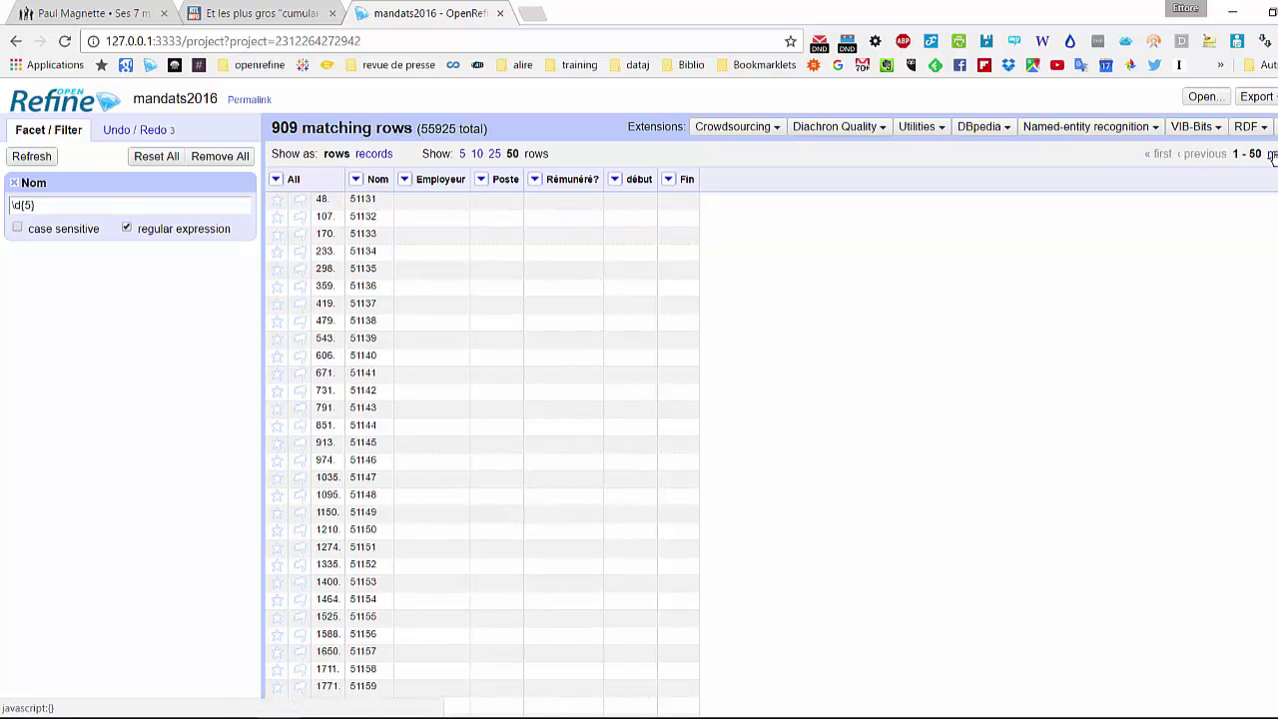
{"action": "left_click", "coordinate": [1272, 155]}
{"action": "left_click", "coordinate": [1272, 154]}
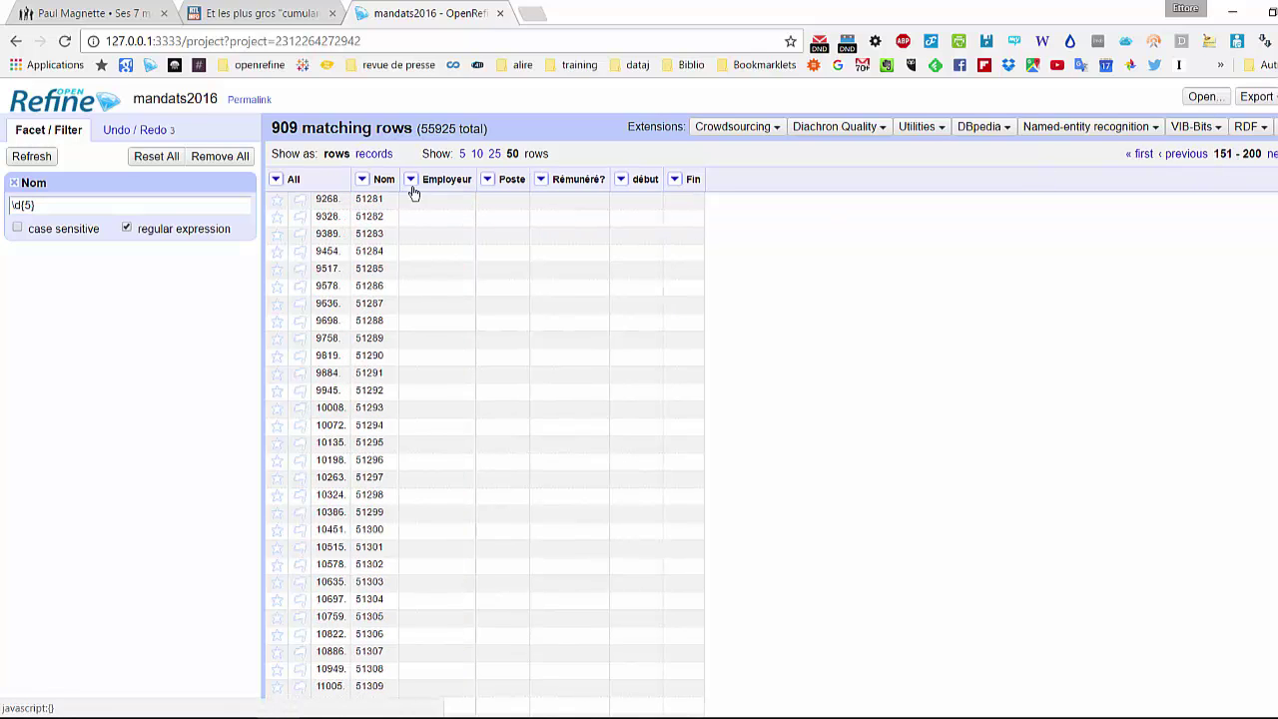
{"action": "left_click", "coordinate": [275, 179]}
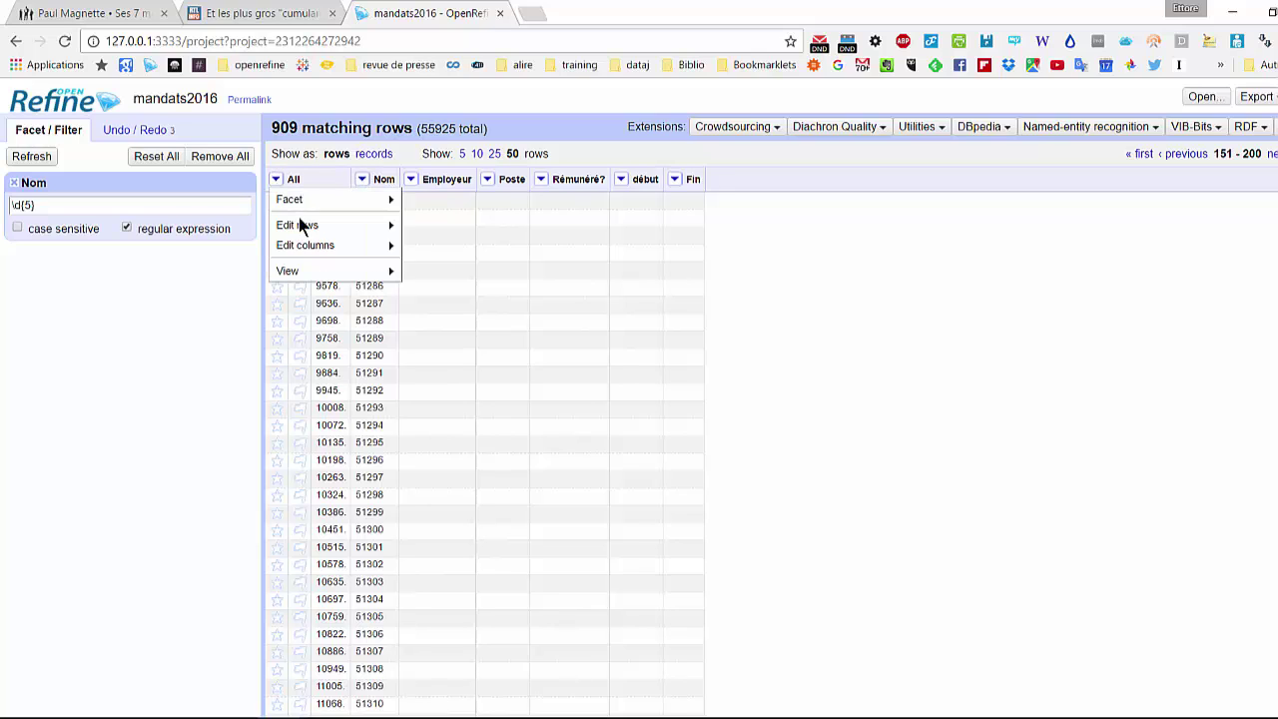
{"action": "mouse_move", "coordinate": [333, 229]}
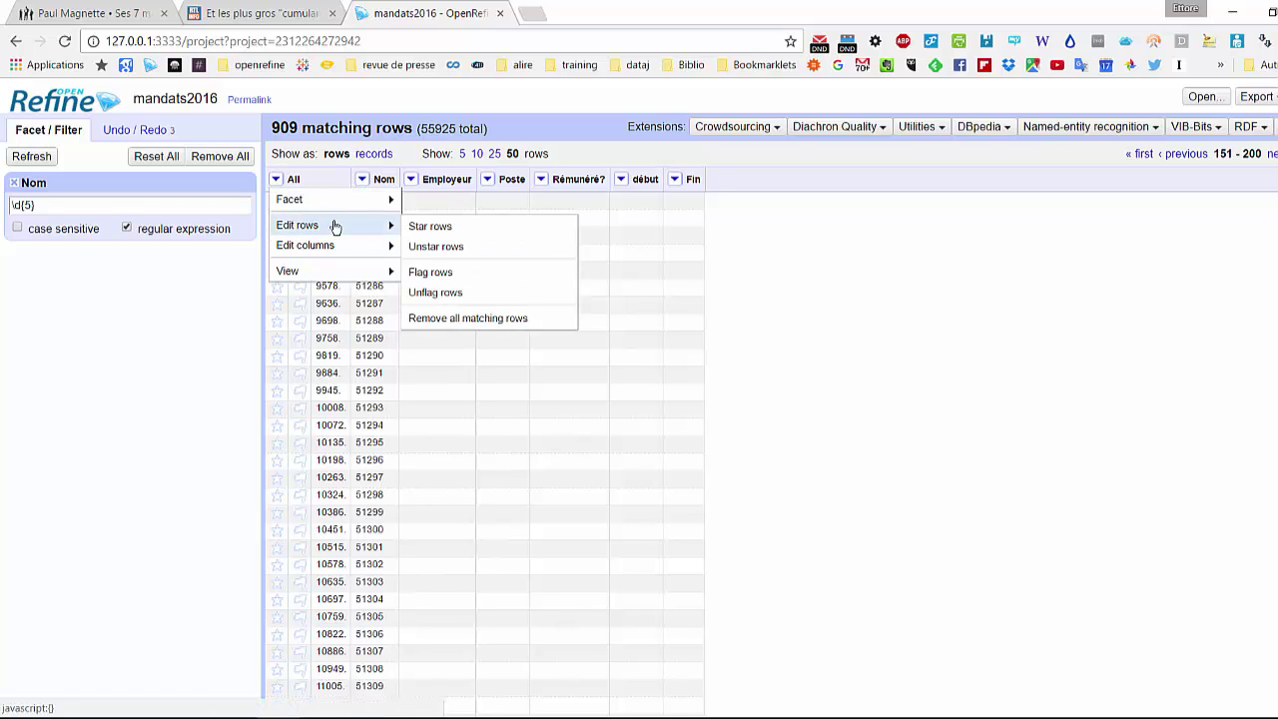
{"action": "left_click", "coordinate": [459, 318]}
{"action": "left_click", "coordinate": [14, 183]}
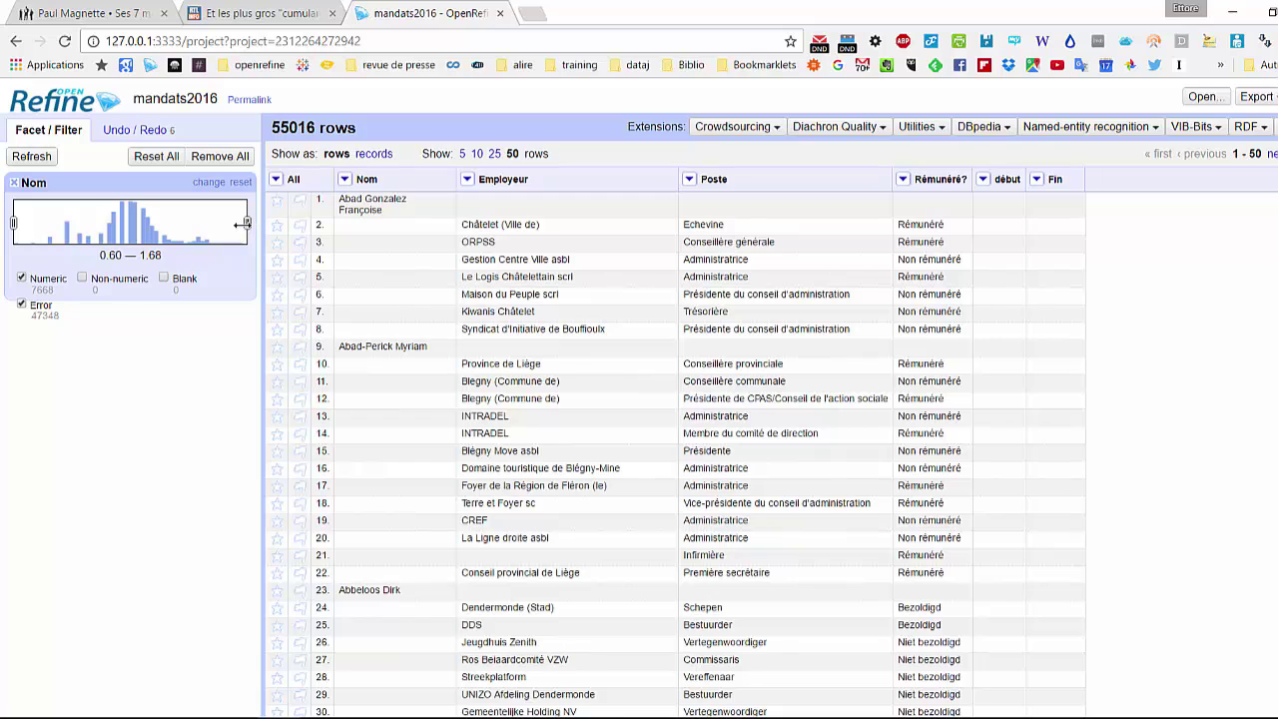
- Narrow the Nom length facet range to 0.60–0.86, exclude the error values and check the first and last matching rows for split names
{"action": "left_click_drag", "start_coordinate": [246, 222], "coordinate": [70, 222]}
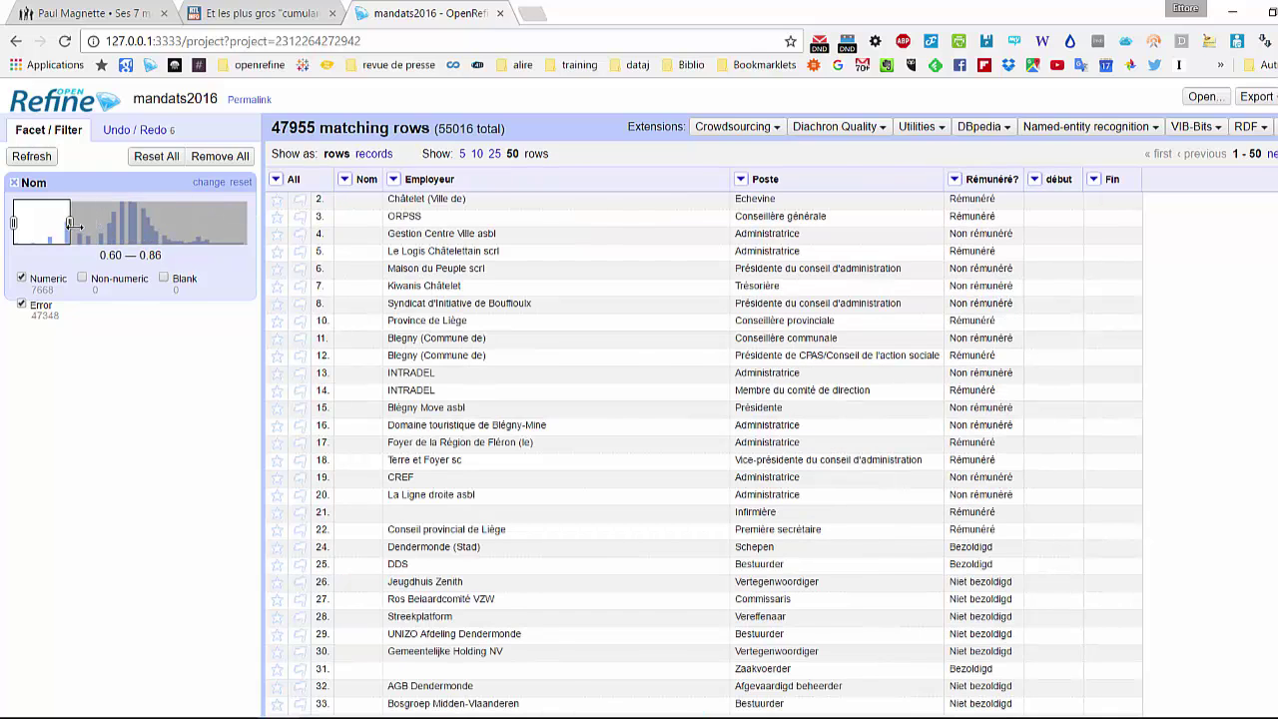
{"action": "left_click", "coordinate": [21, 304]}
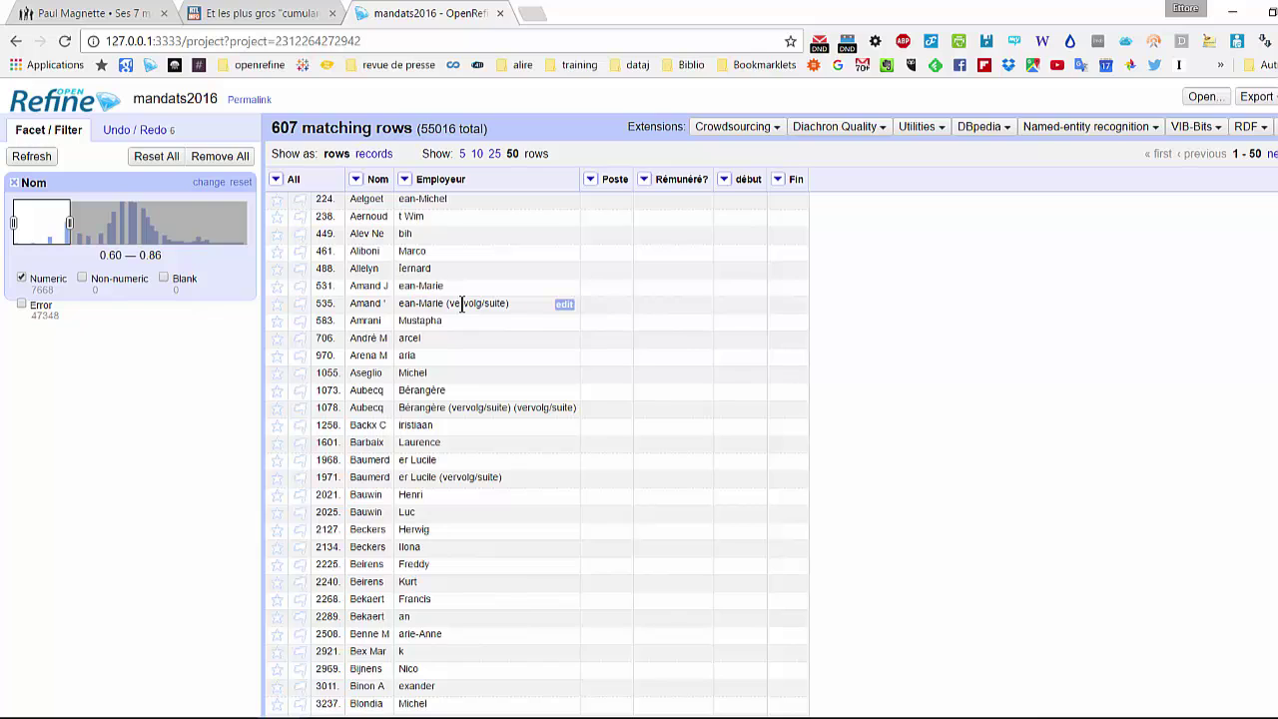
{"action": "scroll", "coordinate": [485, 298], "scroll_direction": "down", "scroll_amount": 3}
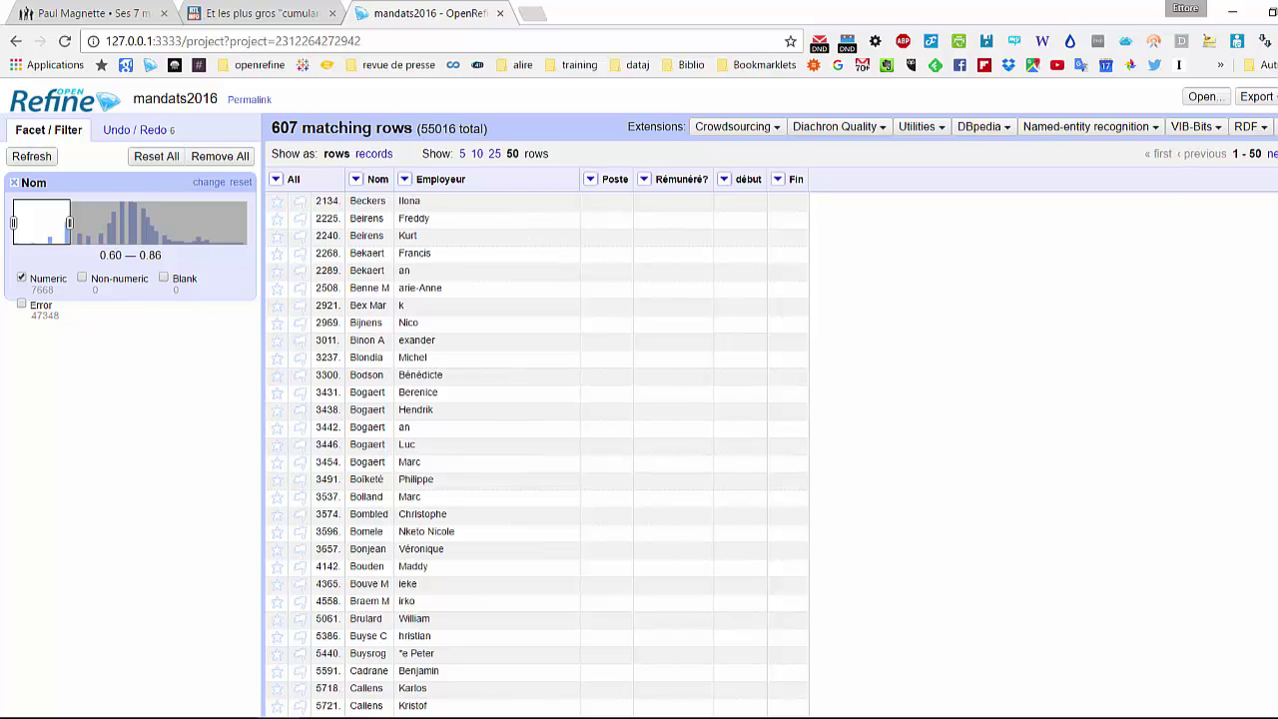
{"action": "left_click", "coordinate": [1277, 154]}
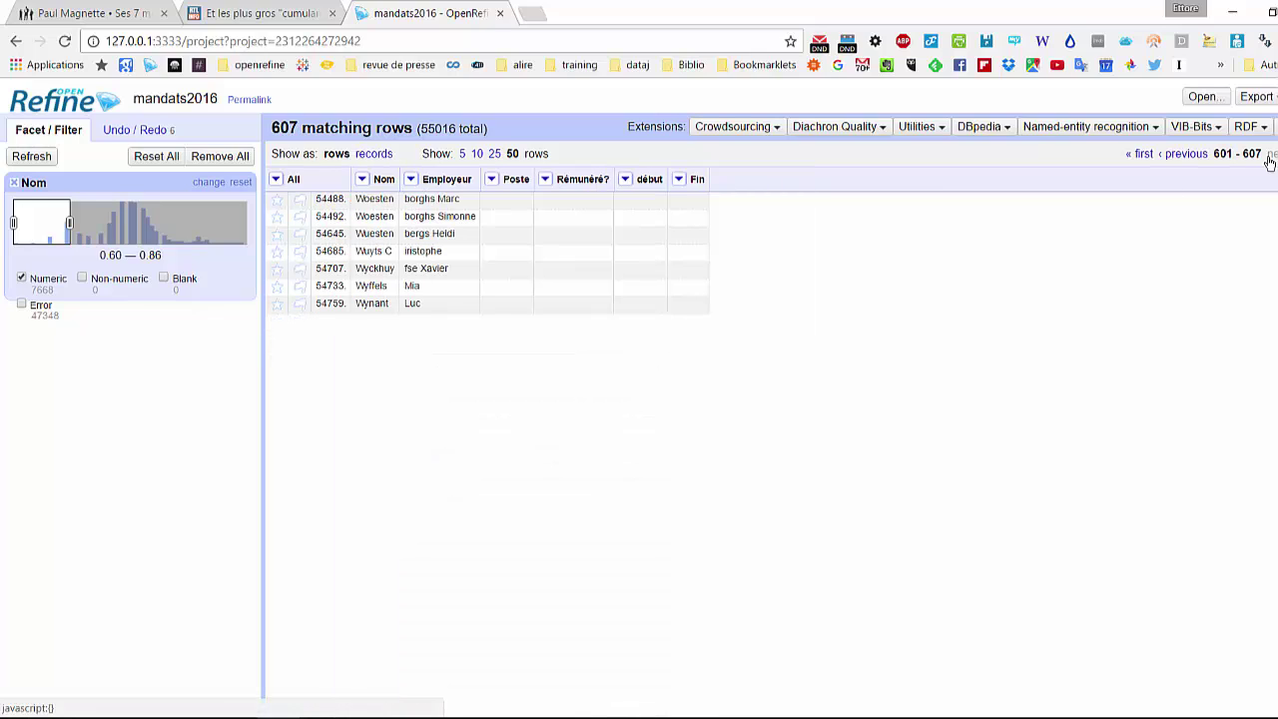
{"action": "left_click", "coordinate": [1185, 154]}
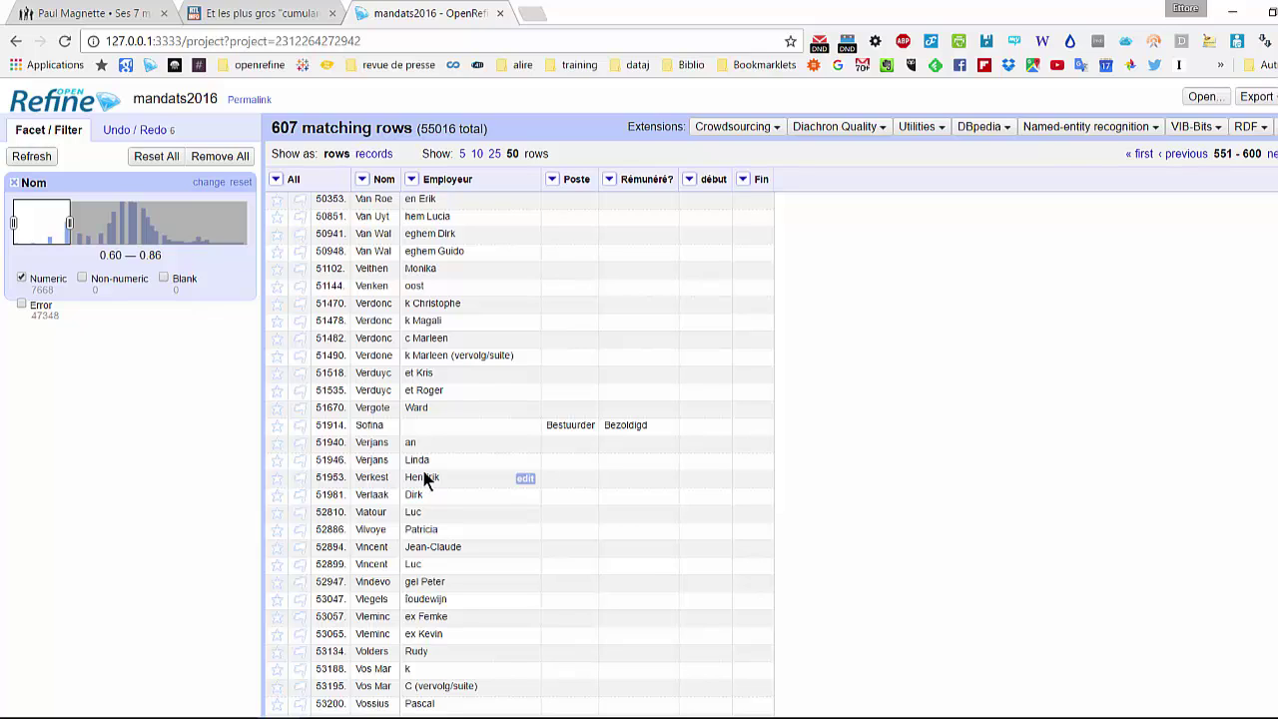
- Star all rows matching the Nom facet and remove the stars from them again
{"action": "left_click", "coordinate": [278, 181]}
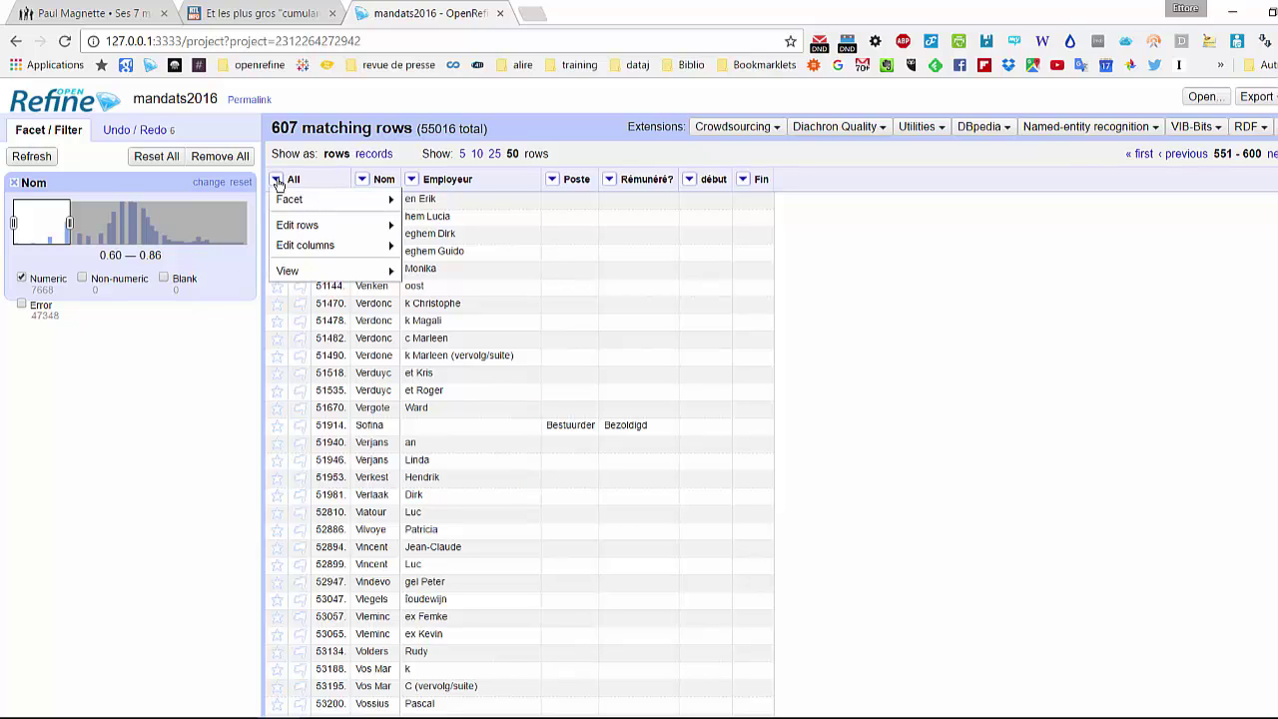
{"action": "mouse_move", "coordinate": [306, 212]}
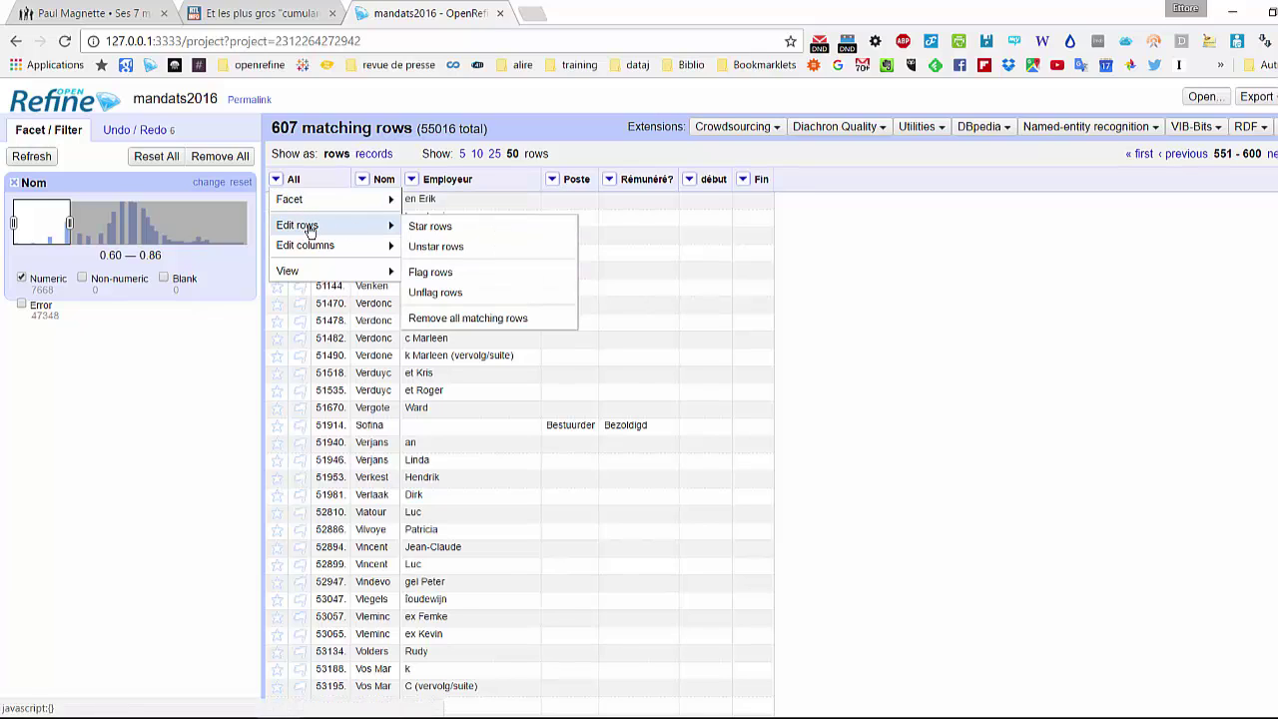
{"action": "left_click", "coordinate": [436, 227]}
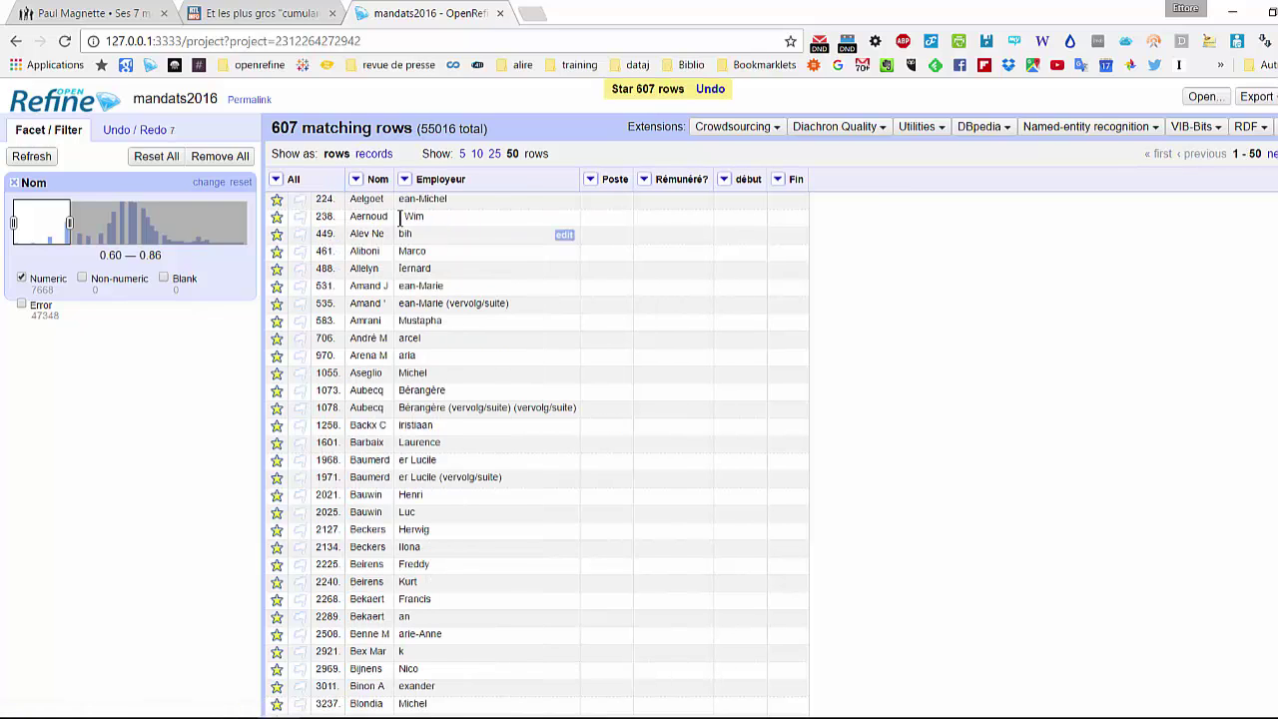
{"action": "left_click", "coordinate": [276, 179]}
{"action": "mouse_move", "coordinate": [320, 217]}
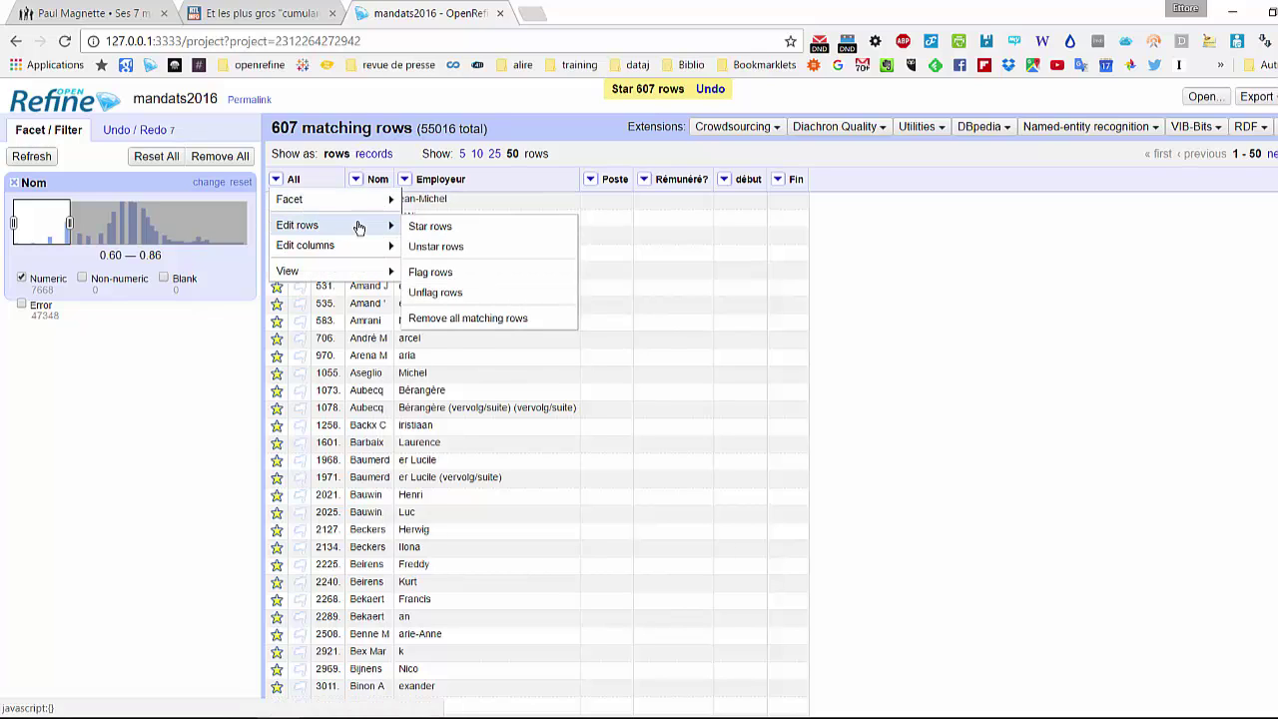
{"action": "left_click", "coordinate": [439, 247]}
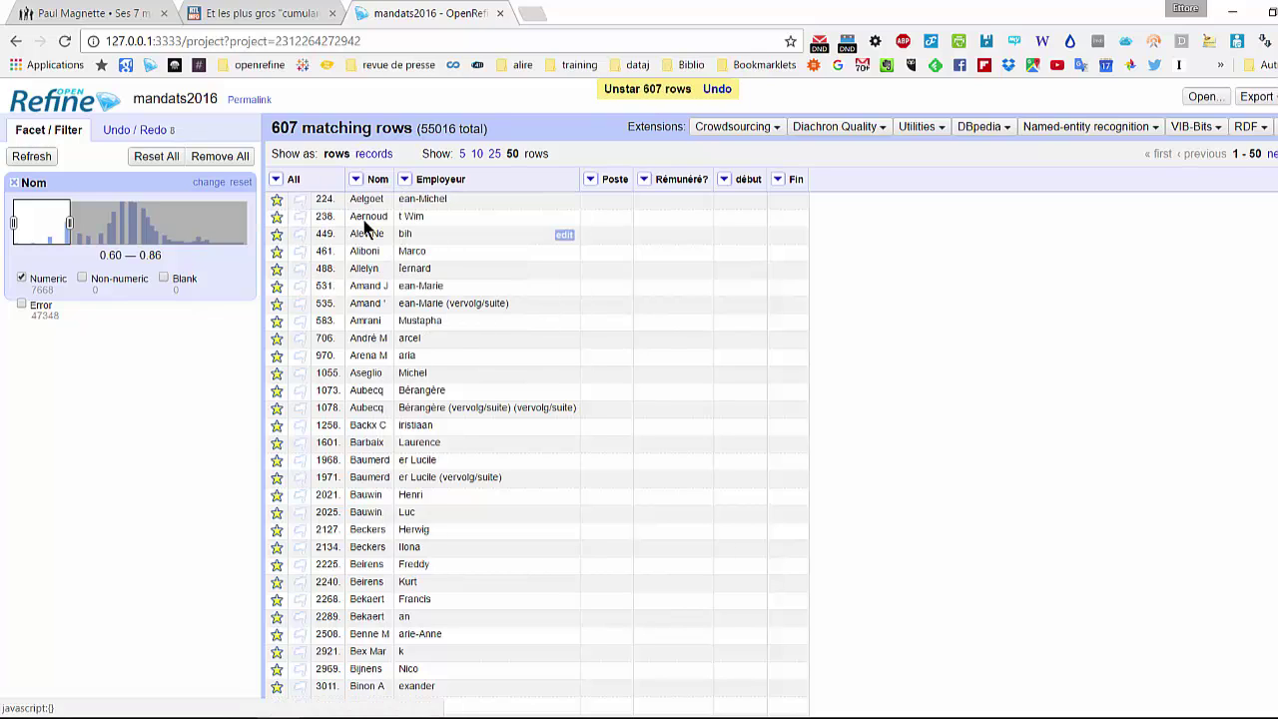
- Flag all rows matching the 0.60–0.86 Nom length range
{"action": "left_click", "coordinate": [277, 180]}
{"action": "mouse_move", "coordinate": [340, 226]}
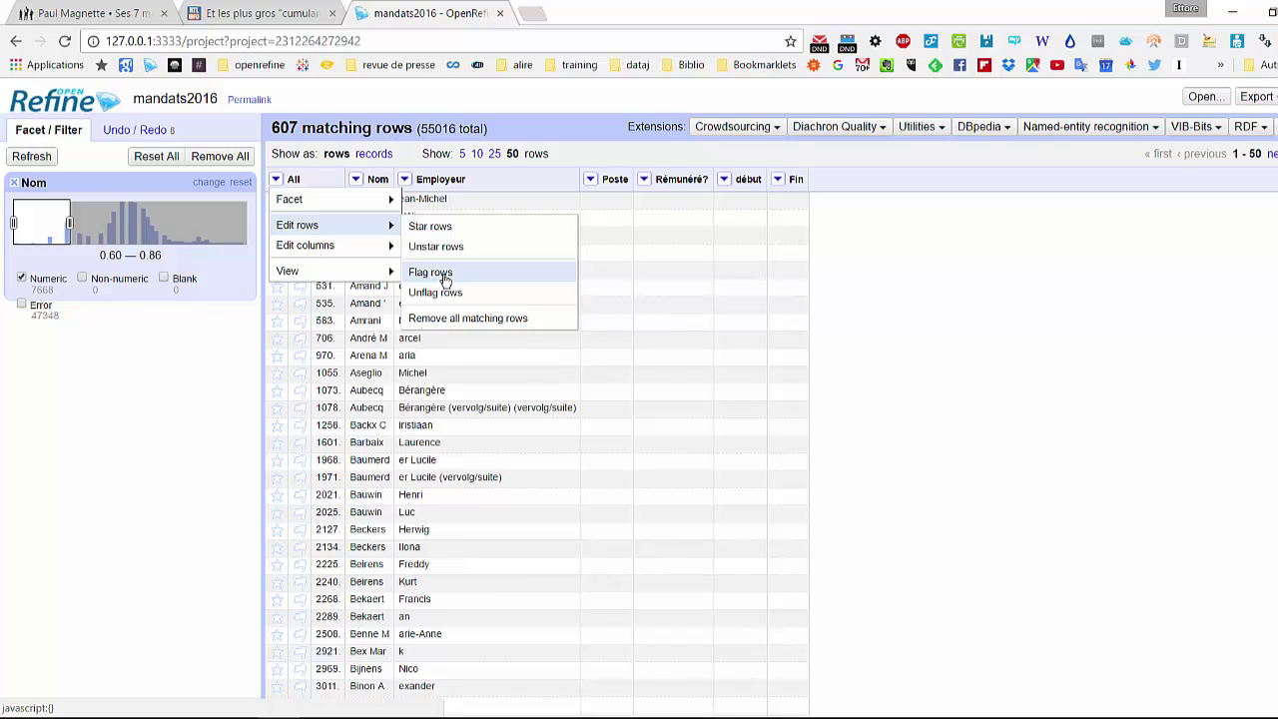
{"action": "left_click", "coordinate": [431, 273]}
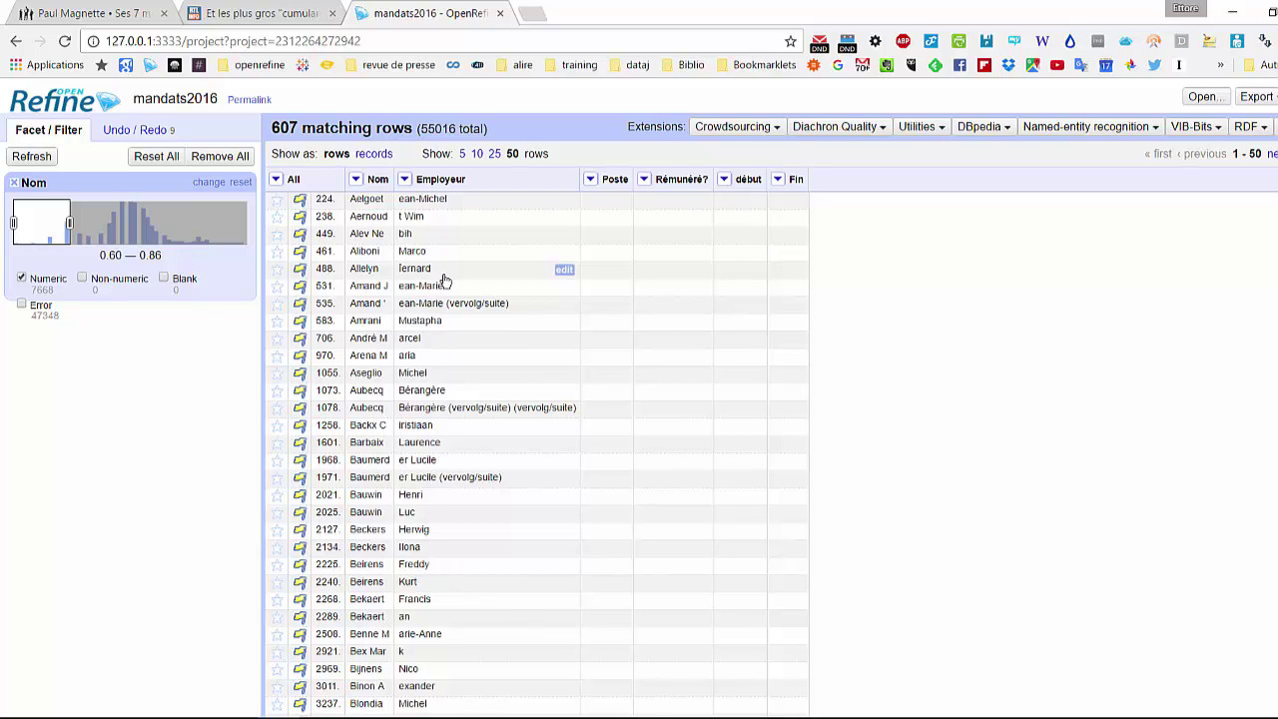
- Close the Nom length facet and filter the Nom column for the text "suite", showing the results as rows
{"action": "left_click", "coordinate": [12, 184]}
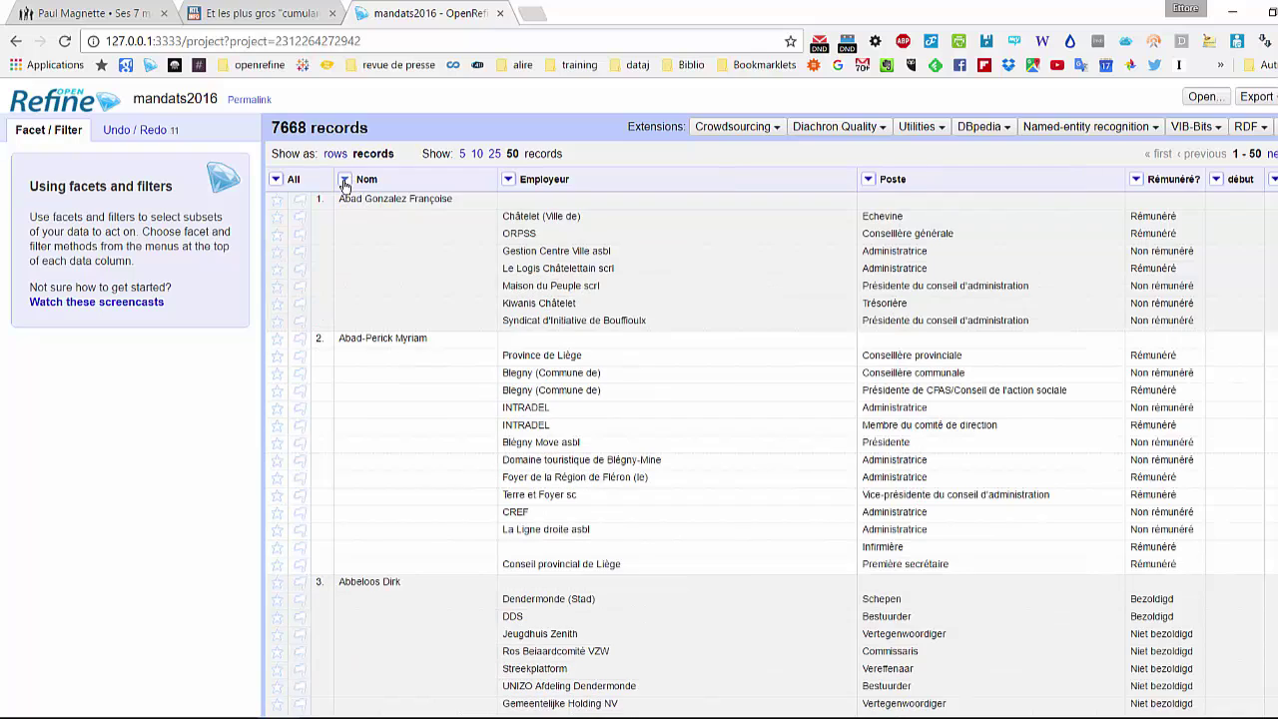
{"action": "left_click", "coordinate": [344, 179]}
{"action": "left_click", "coordinate": [367, 221]}
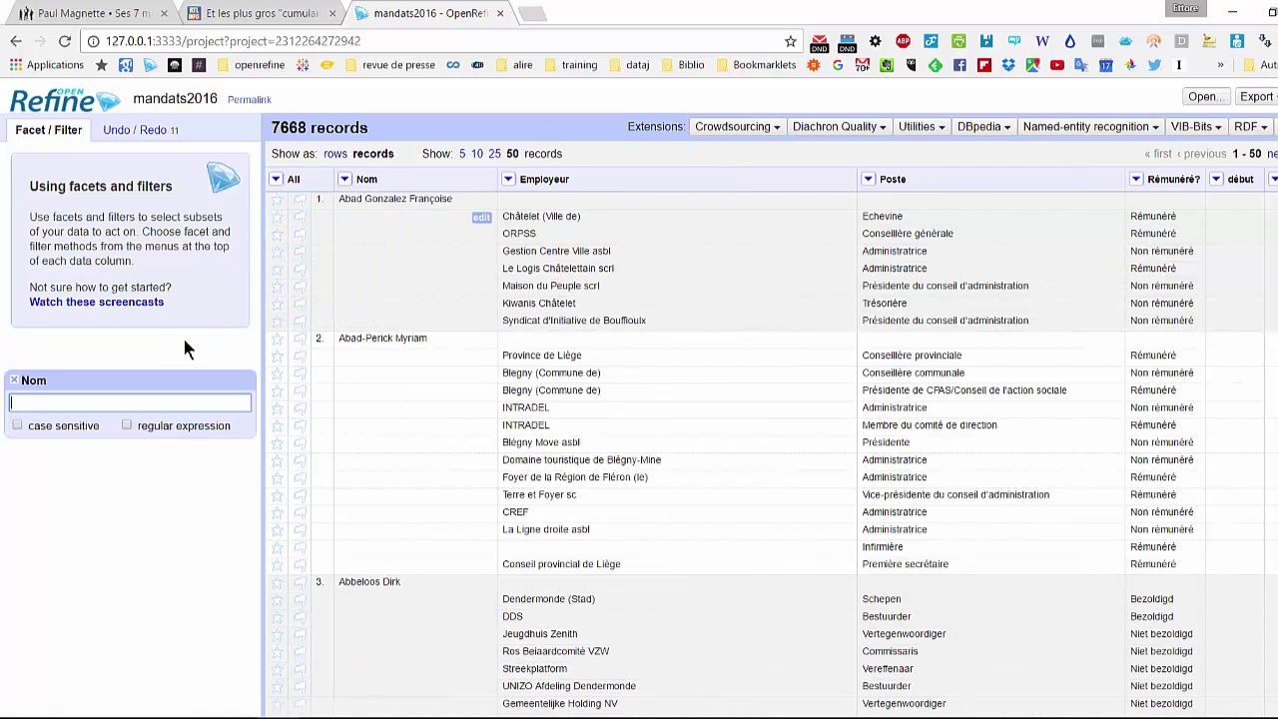
{"action": "type", "text": "sui"}
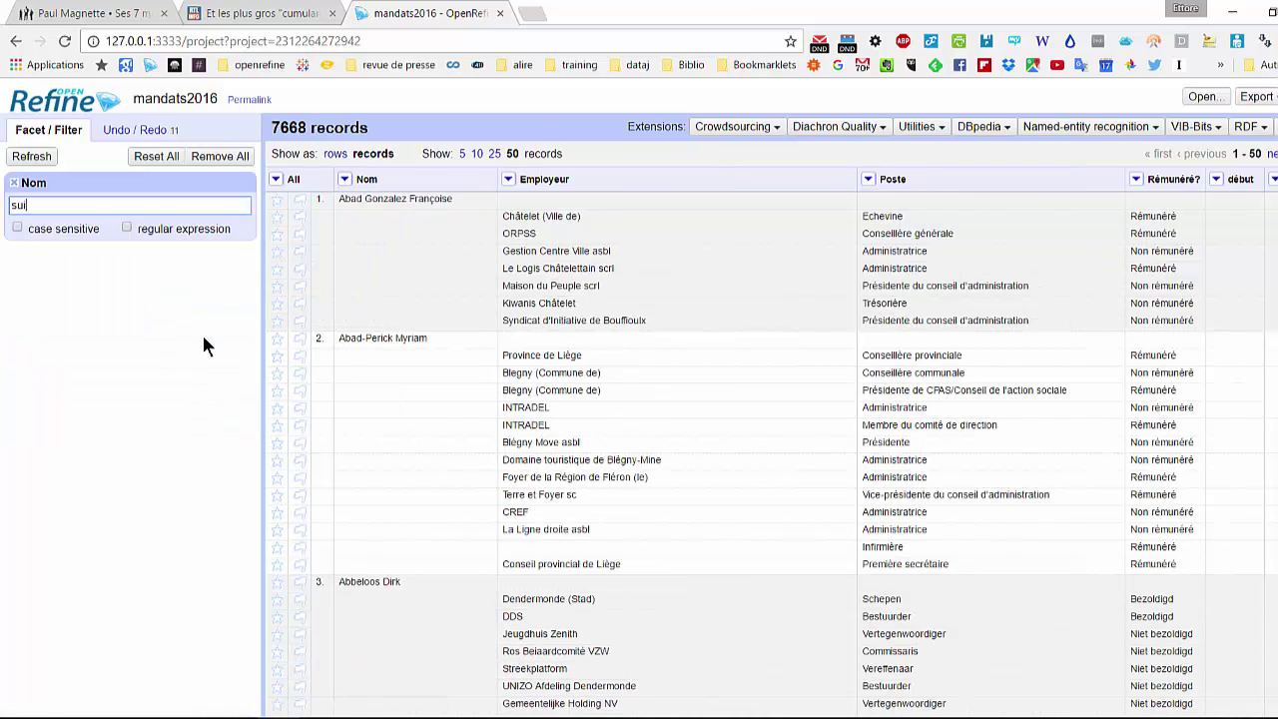
{"action": "type", "text": "te"}
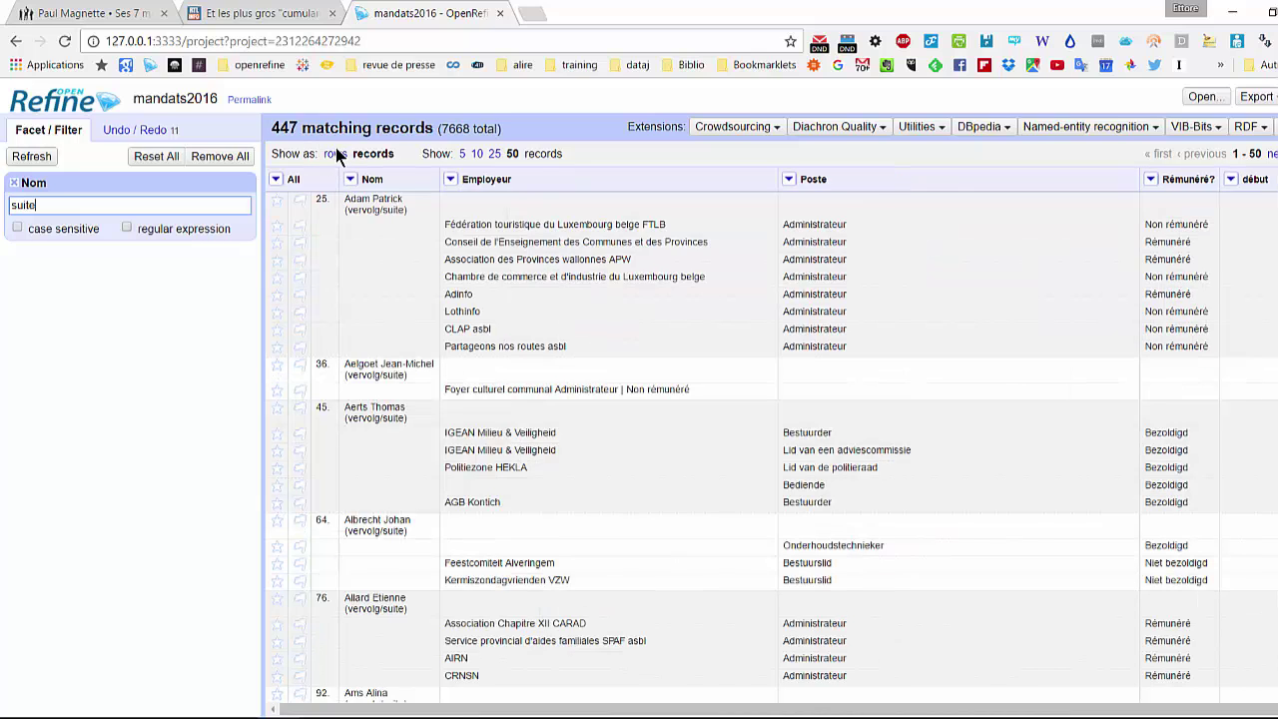
{"action": "left_click", "coordinate": [336, 154]}
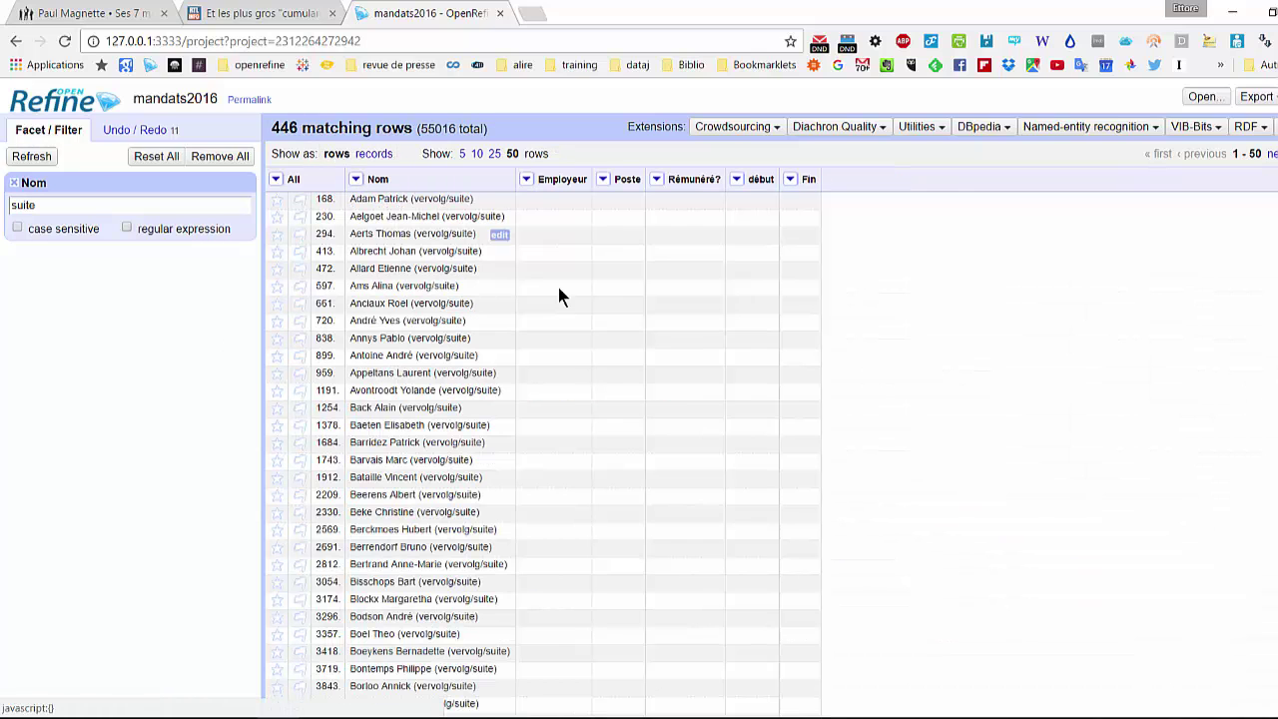
- Check the rows matching "suite", transform their Nom cells with the GREL expression null, and close the text filter
{"action": "scroll", "coordinate": [619, 312], "scroll_direction": "down", "scroll_amount": 3}
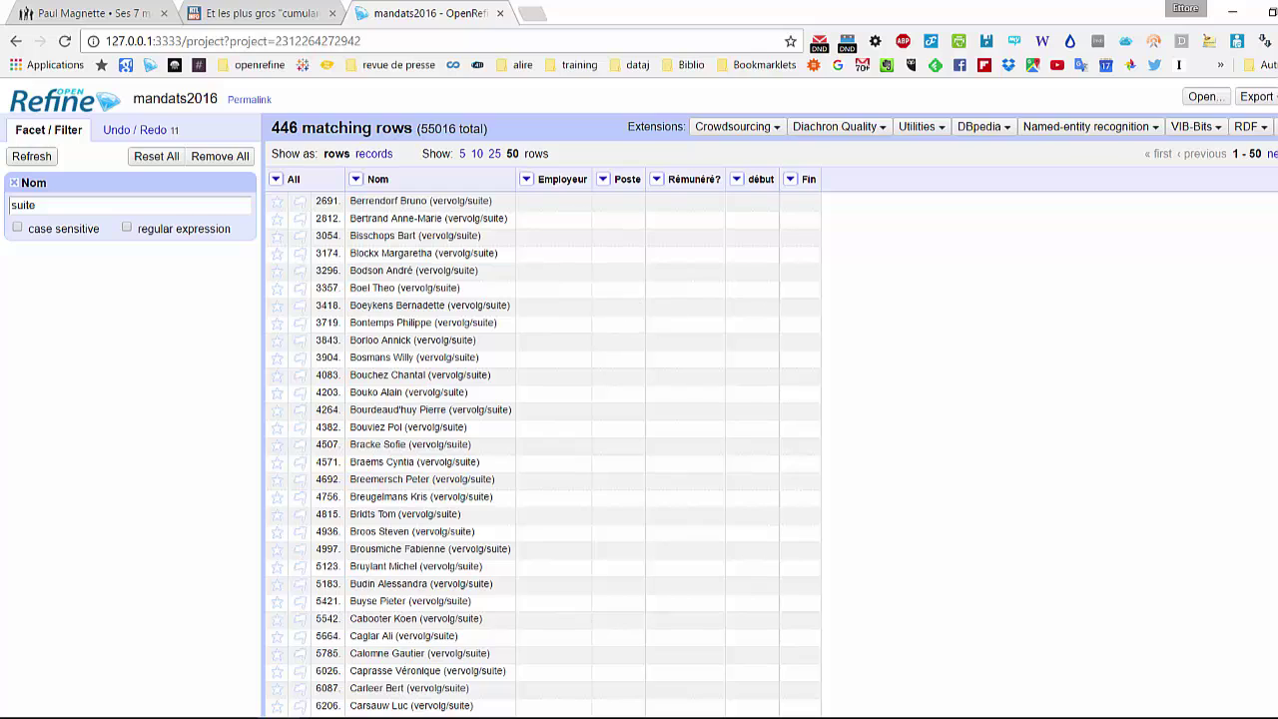
{"action": "left_click", "coordinate": [1274, 153]}
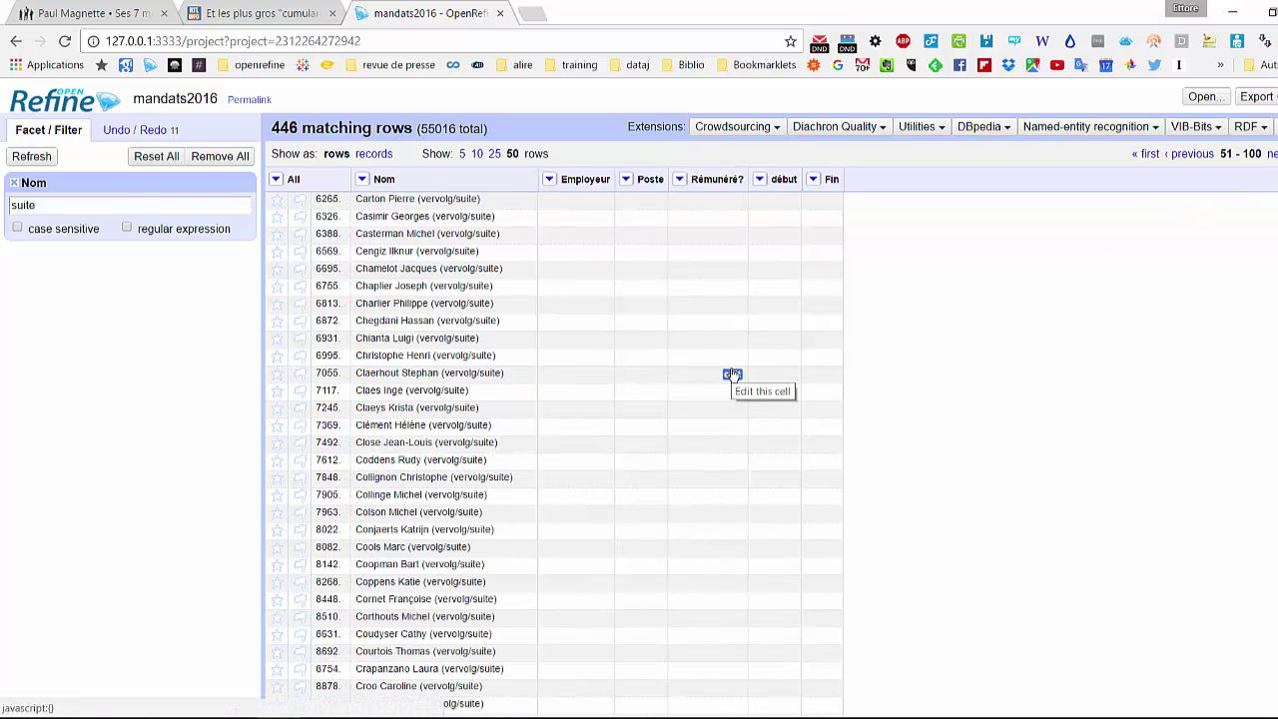
{"action": "left_click_drag", "start_coordinate": [487, 199], "coordinate": [414, 216]}
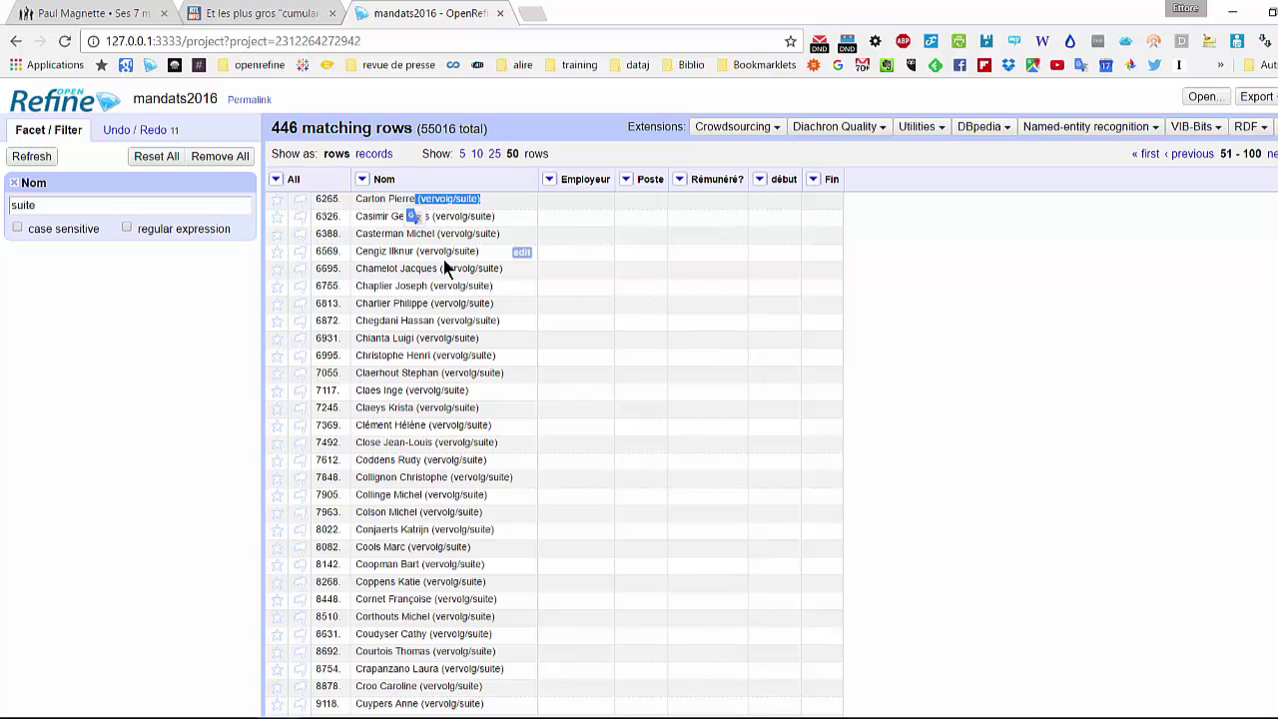
{"action": "left_click", "coordinate": [362, 179]}
{"action": "mouse_move", "coordinate": [445, 245]}
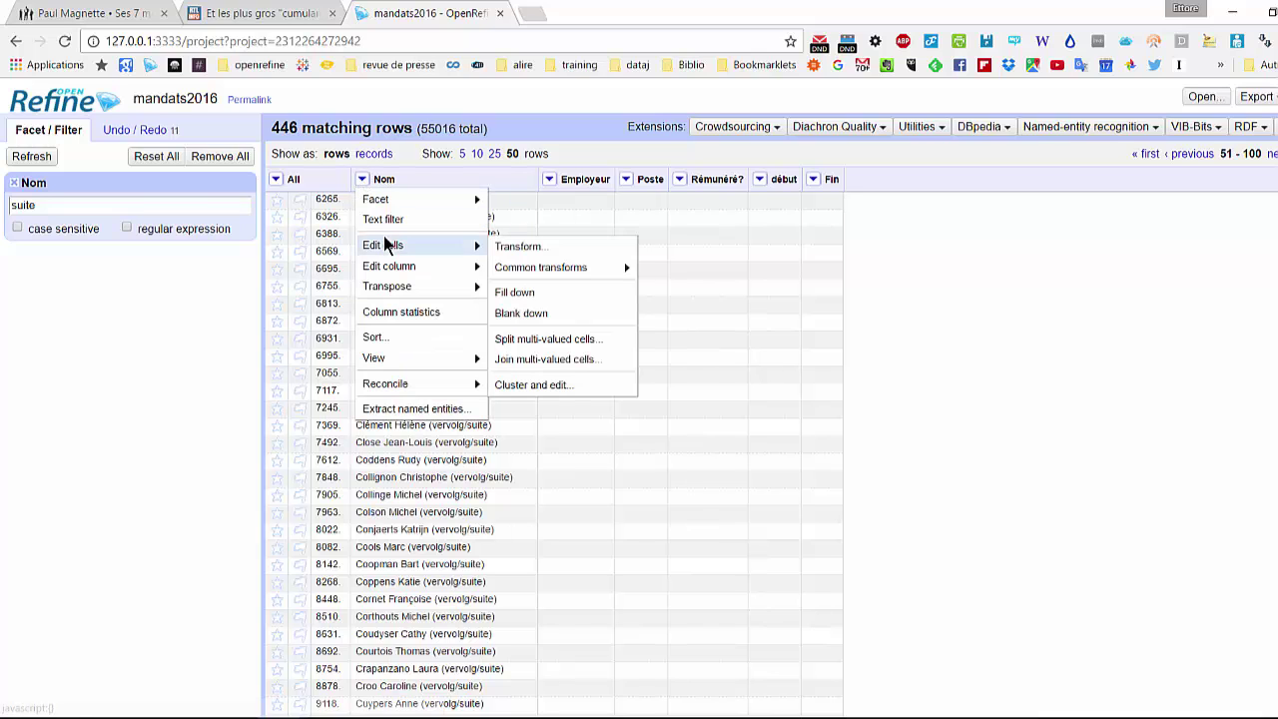
{"action": "left_click", "coordinate": [519, 246]}
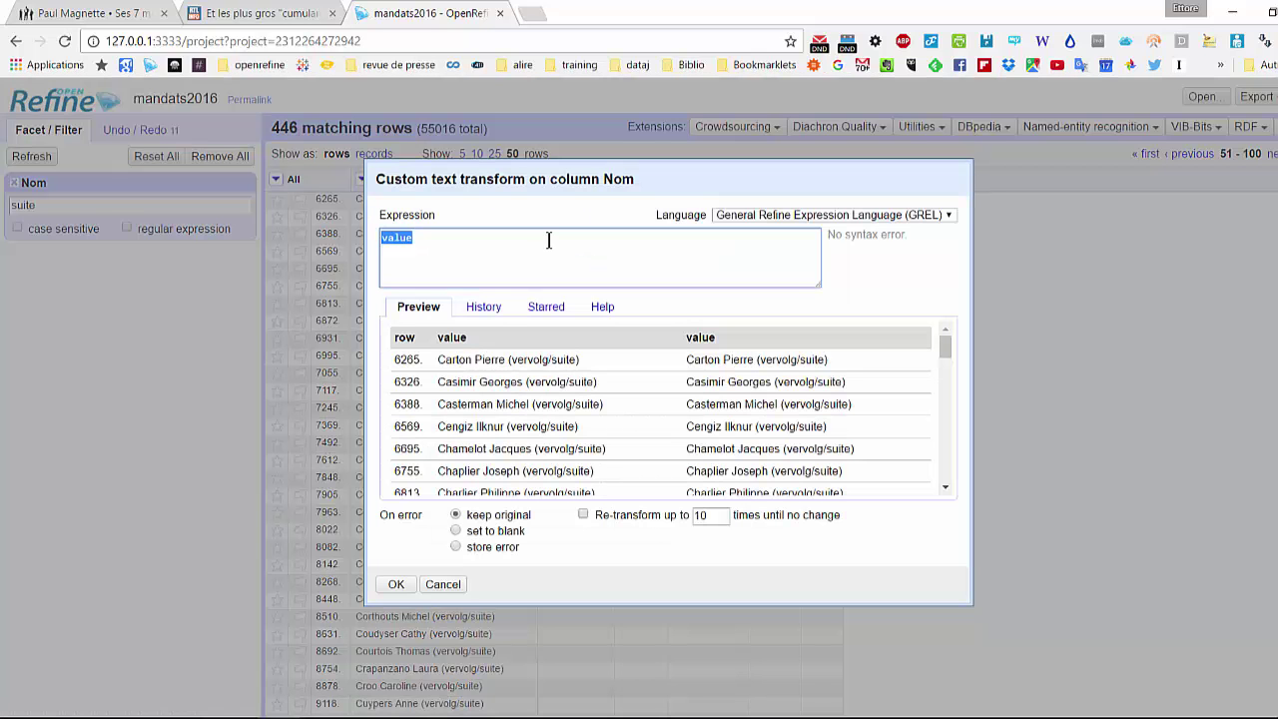
{"action": "type", "text": "null"}
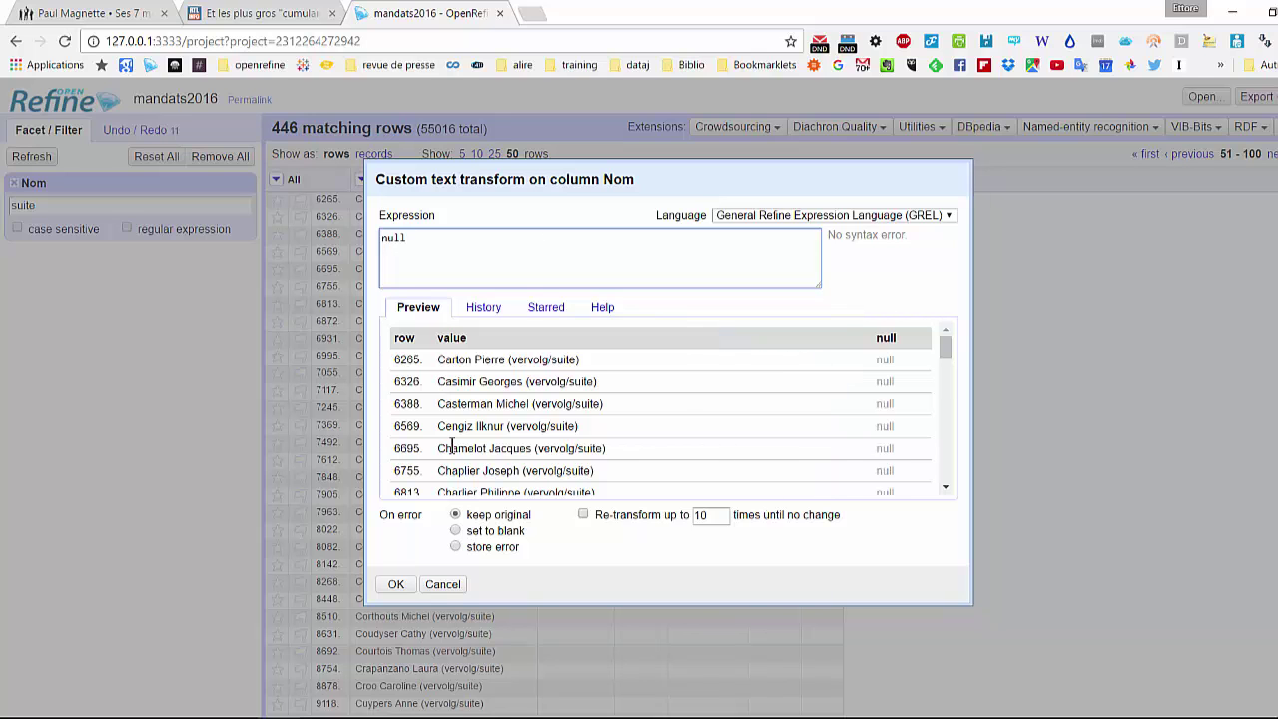
{"action": "left_click", "coordinate": [396, 584]}
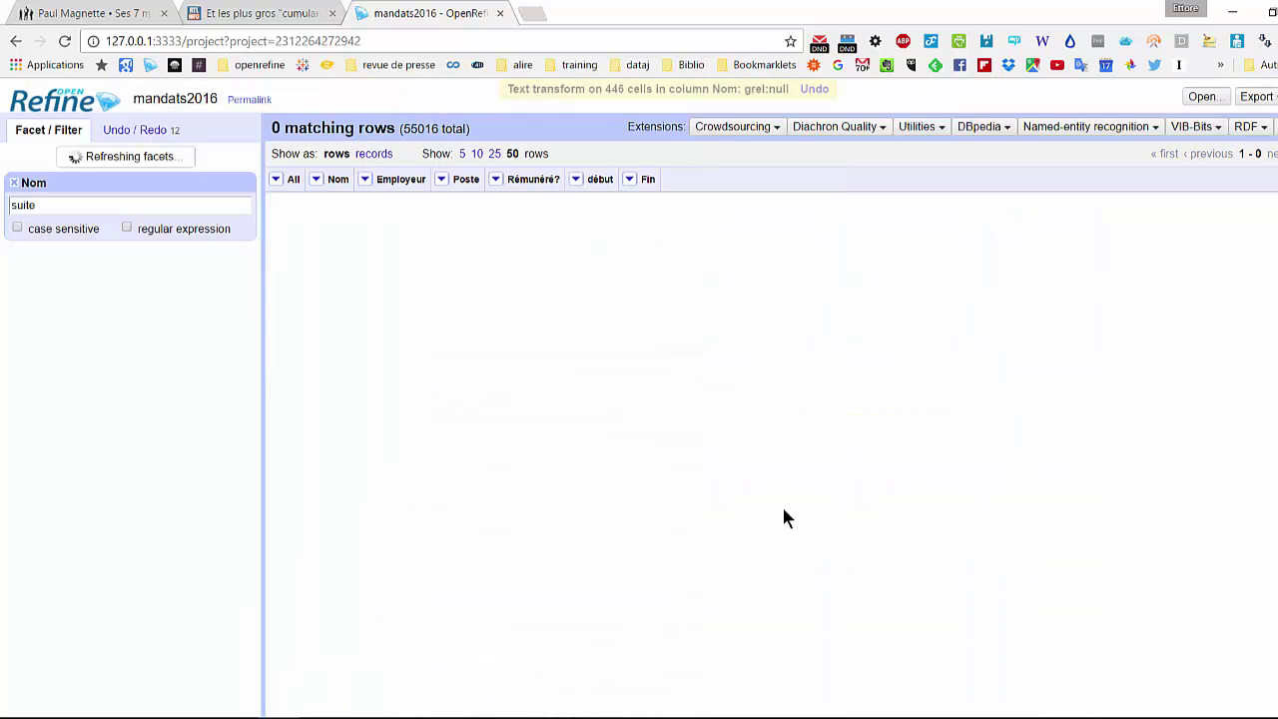
{"action": "left_click", "coordinate": [14, 184]}
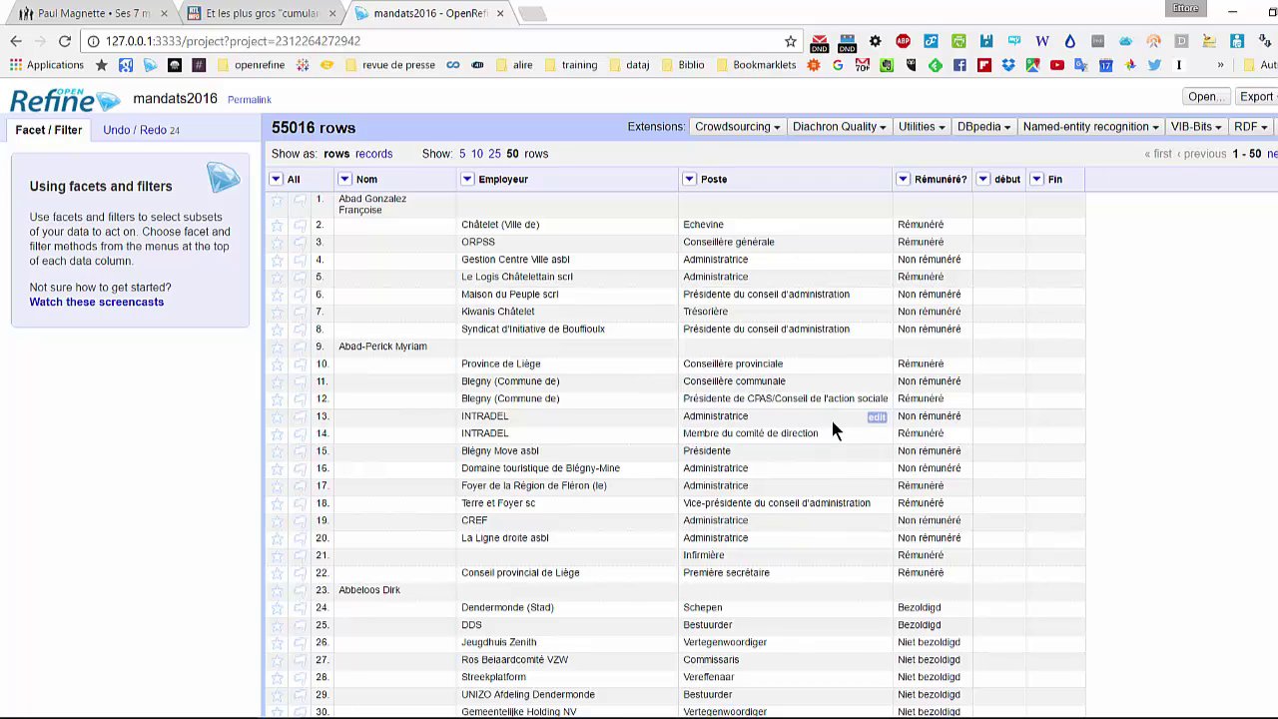
- Facet all rows by flag and restrict the view to the flagged rows (true)
{"action": "left_click", "coordinate": [288, 180]}
{"action": "mouse_move", "coordinate": [299, 225]}
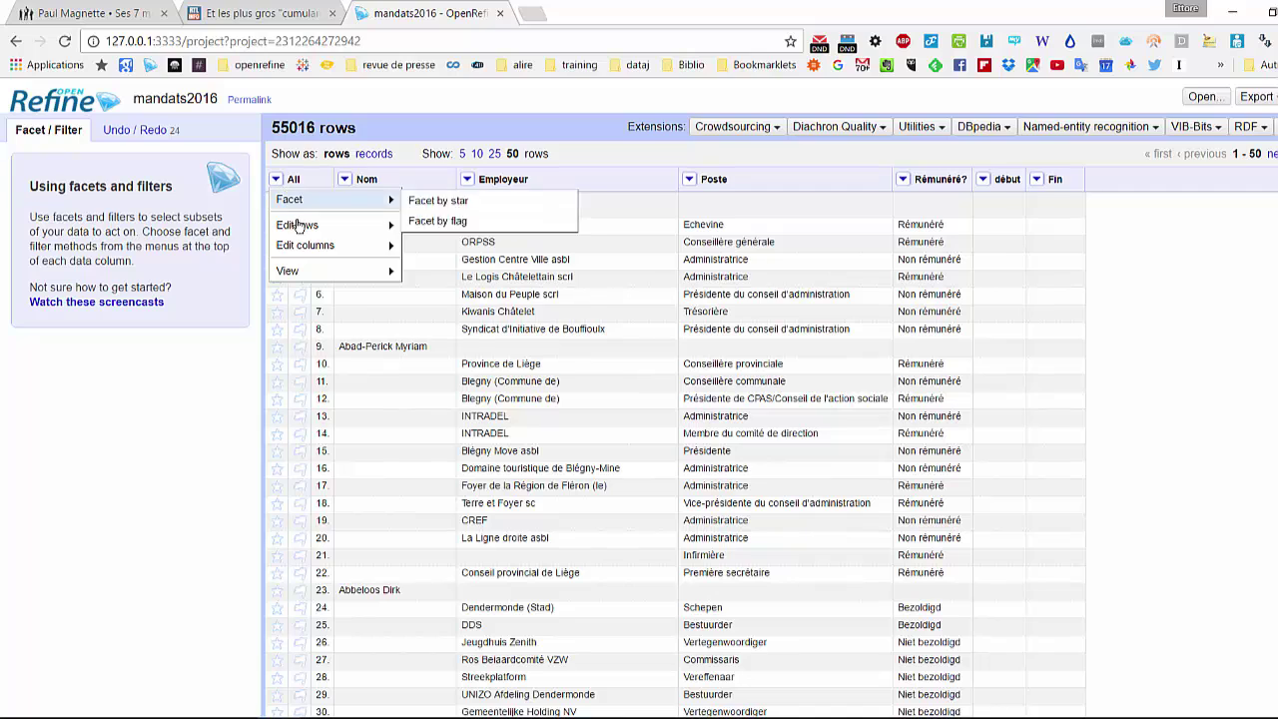
{"action": "mouse_move", "coordinate": [300, 199]}
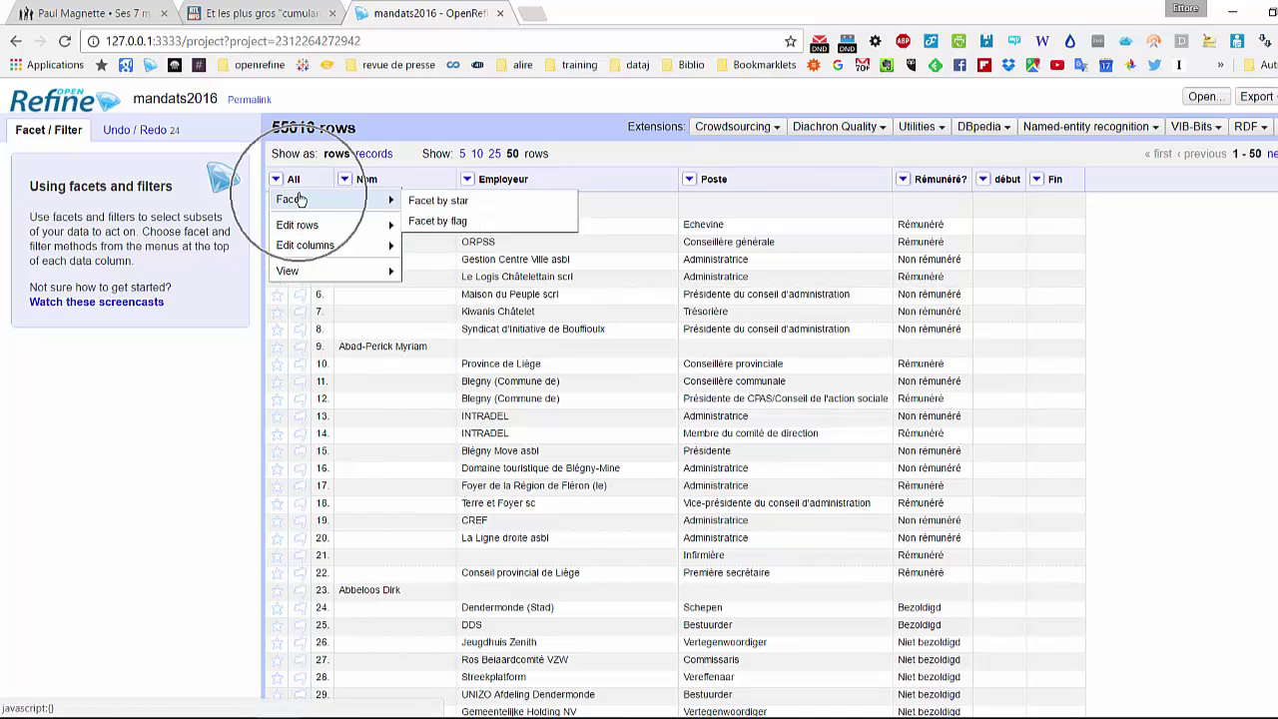
{"action": "left_click", "coordinate": [445, 221]}
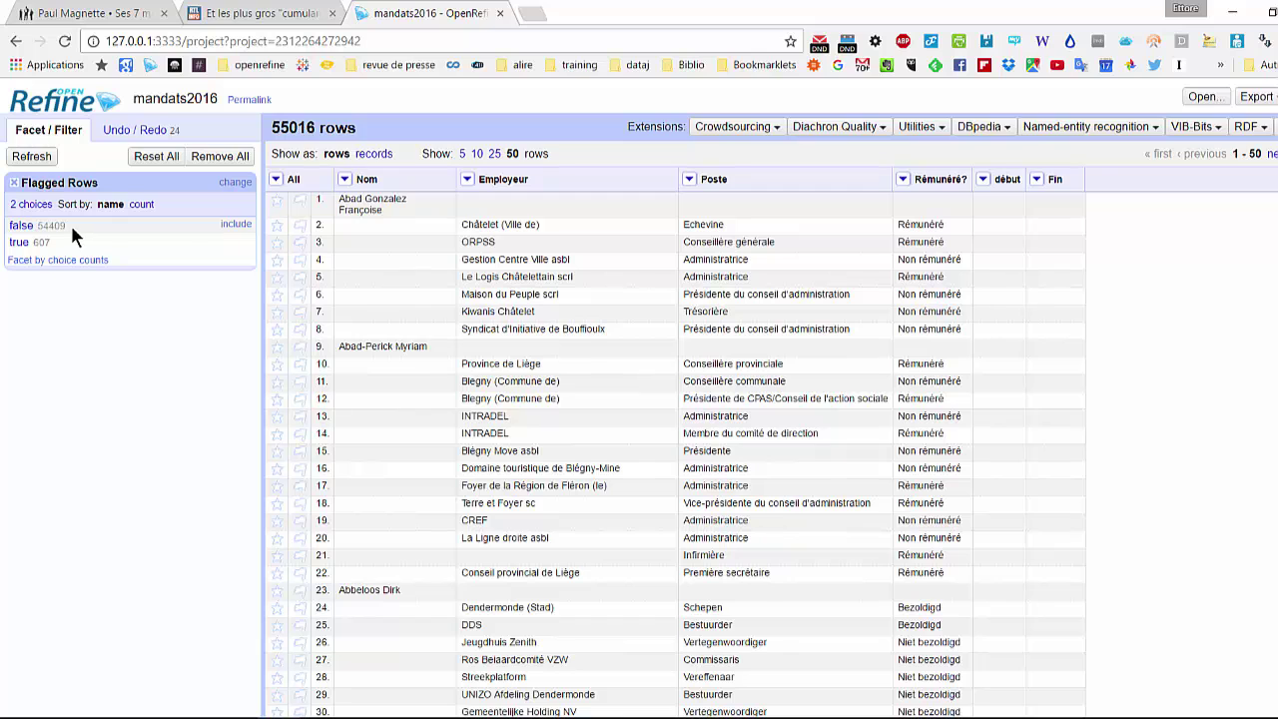
{"action": "left_click", "coordinate": [18, 244]}
- Page through the flagged rows to examine how names are split between Nom and Employeur, and return to the first page
{"action": "scroll", "coordinate": [509, 238], "scroll_direction": "down", "scroll_amount": 5}
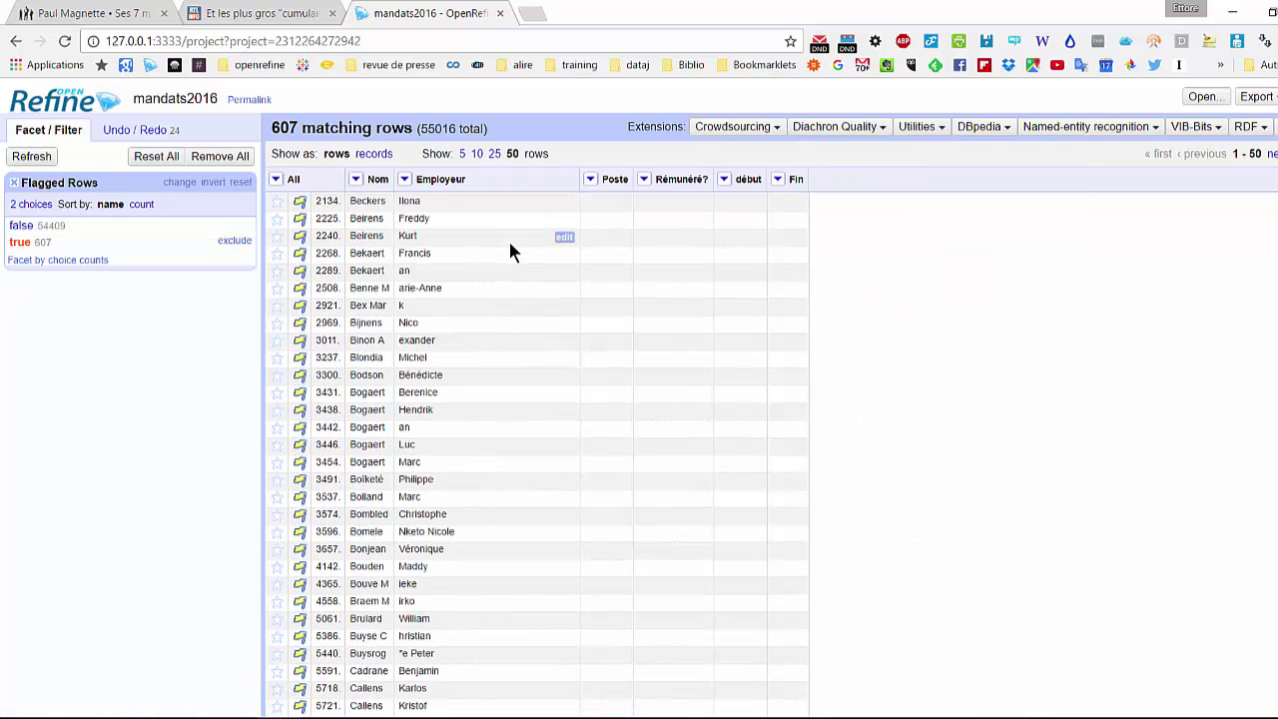
{"action": "scroll", "coordinate": [509, 252], "scroll_direction": "up", "scroll_amount": 5}
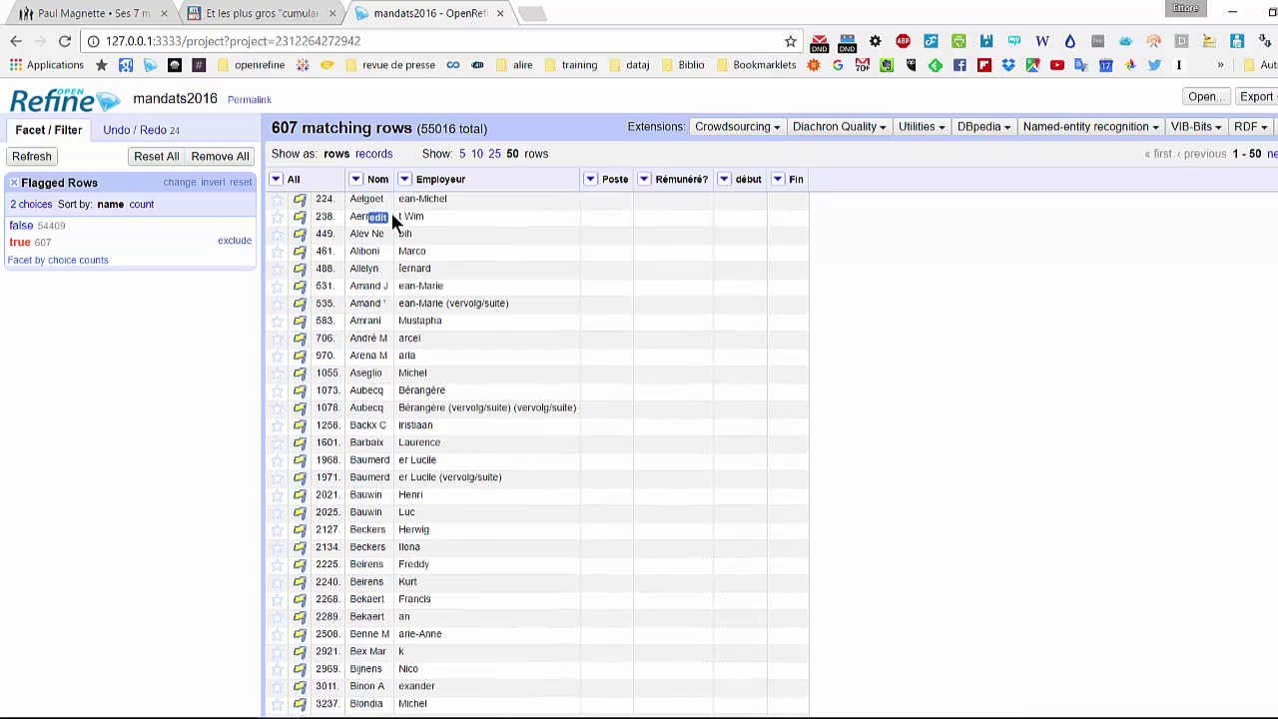
{"action": "scroll", "coordinate": [520, 430], "scroll_direction": "down", "scroll_amount": 5}
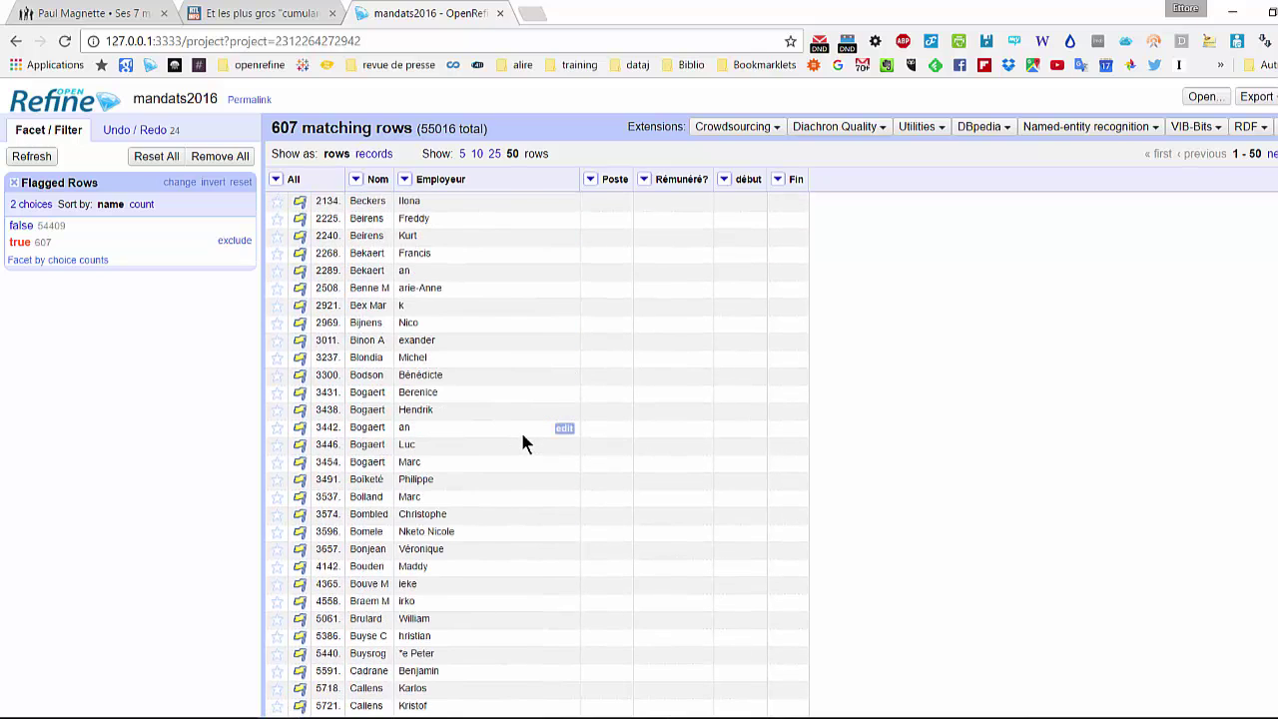
{"action": "scroll", "coordinate": [520, 430], "scroll_direction": "up", "scroll_amount": 5}
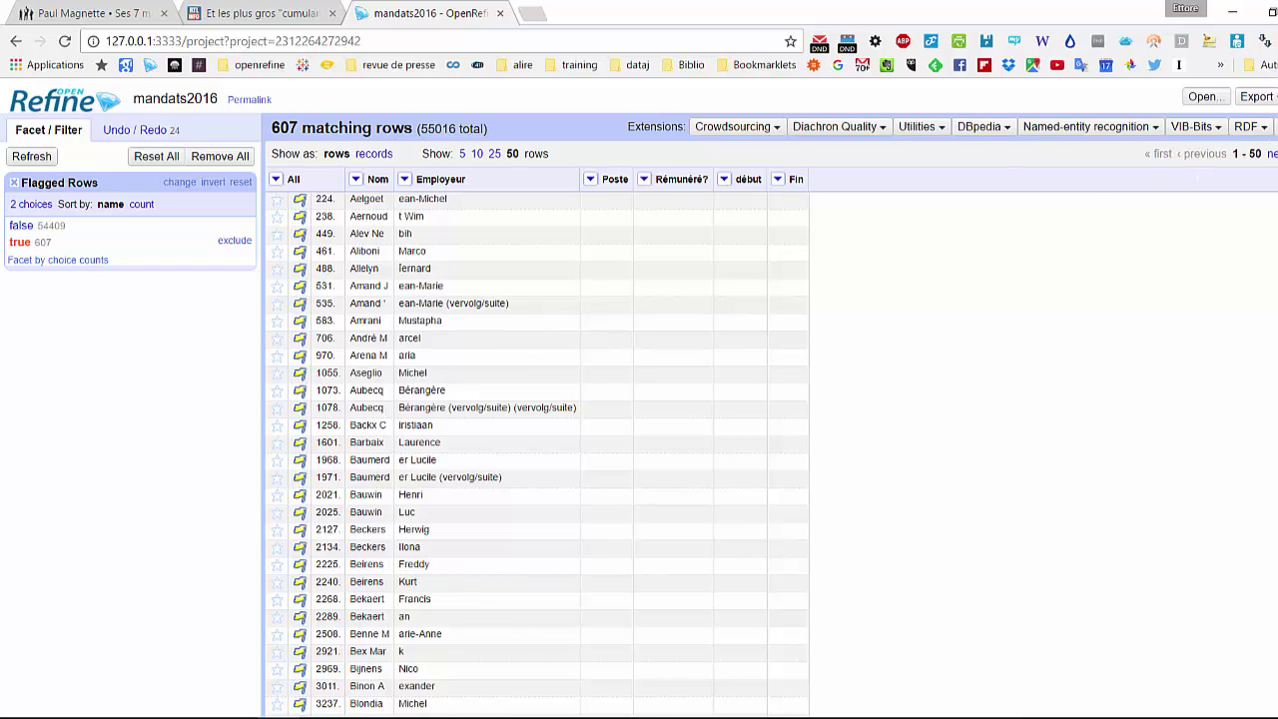
{"action": "left_click", "coordinate": [1271, 154]}
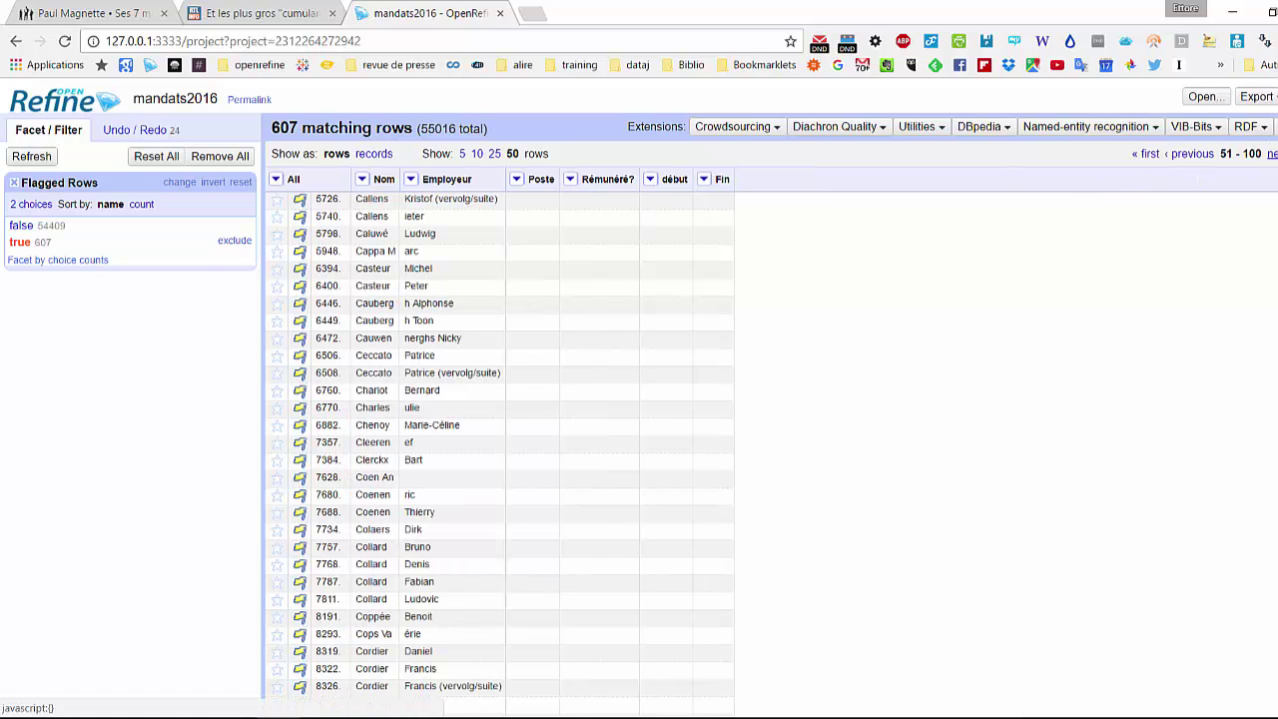
{"action": "left_click", "coordinate": [1272, 154]}
{"action": "left_click", "coordinate": [1272, 153]}
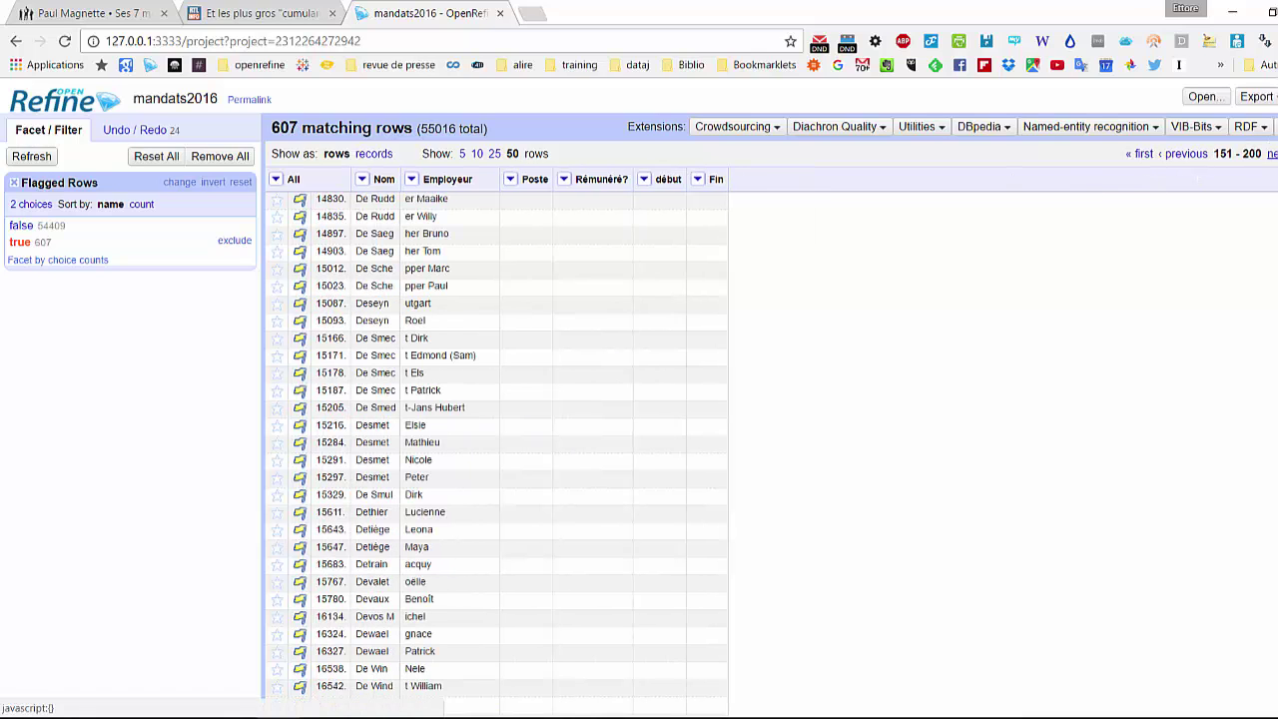
{"action": "left_click", "coordinate": [1144, 154]}
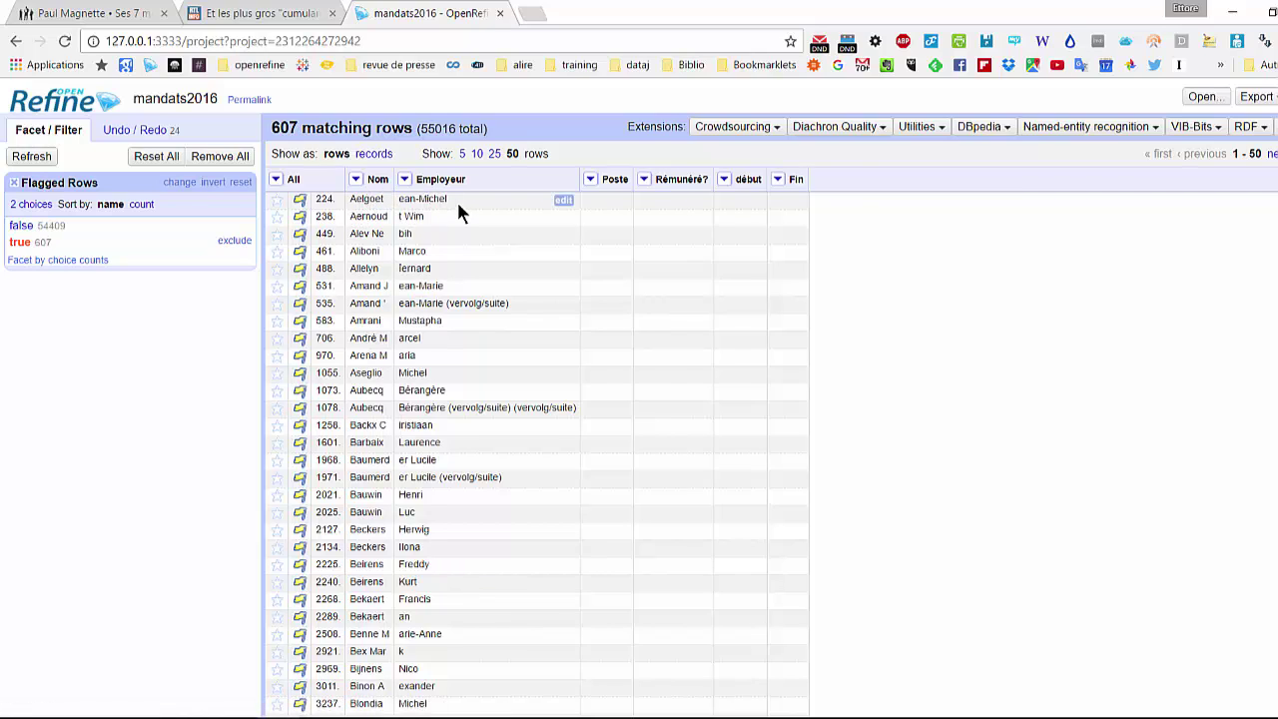
- Start a custom text transform on the Nom column with the GREL expression value + cells.Employeur.value
{"action": "left_click", "coordinate": [356, 181]}
{"action": "mouse_move", "coordinate": [395, 247]}
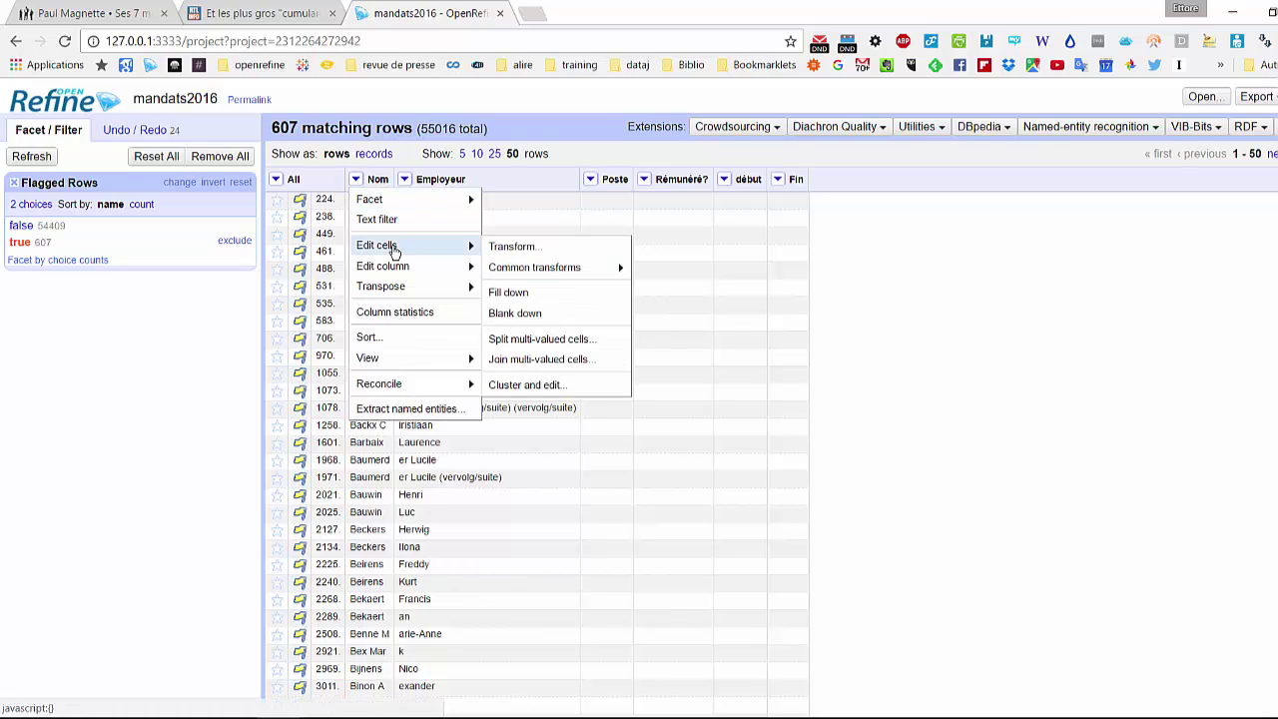
{"action": "left_click", "coordinate": [519, 251]}
{"action": "left_click", "coordinate": [518, 250]}
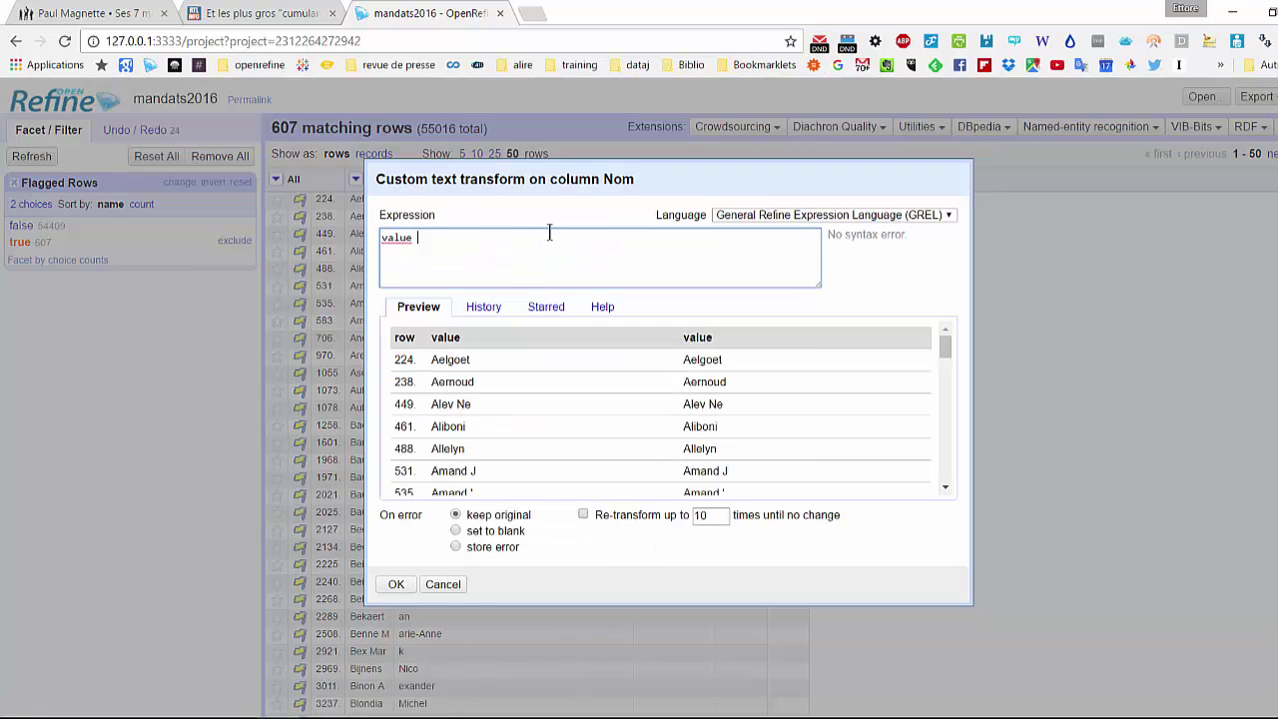
{"action": "type", "text": "+ ce"}
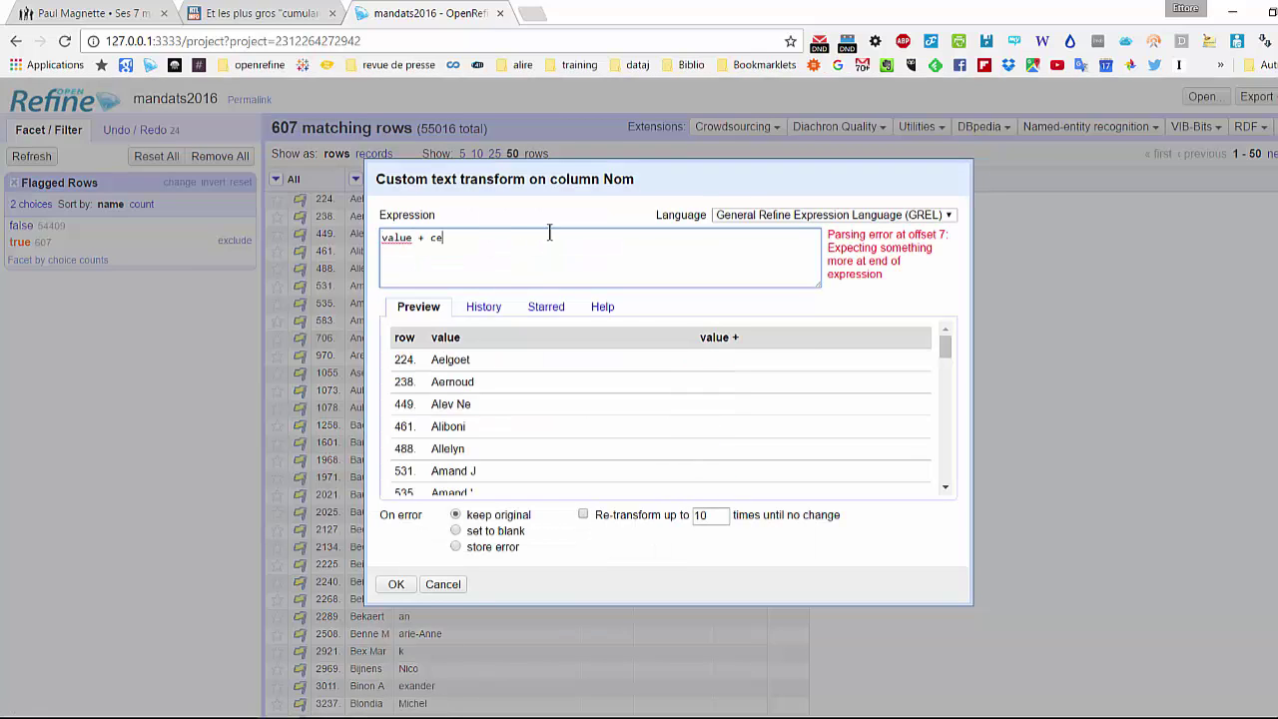
{"action": "type", "text": "lls.E"}
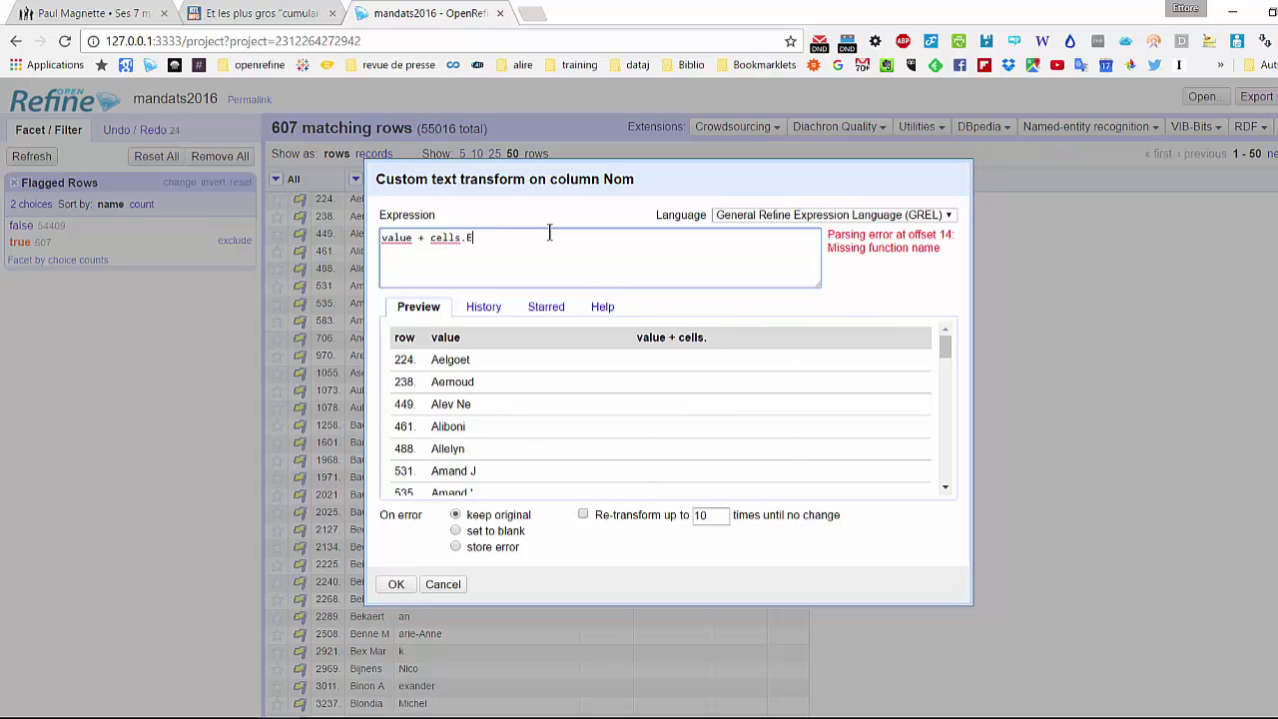
{"action": "type", "text": "mployeur."}
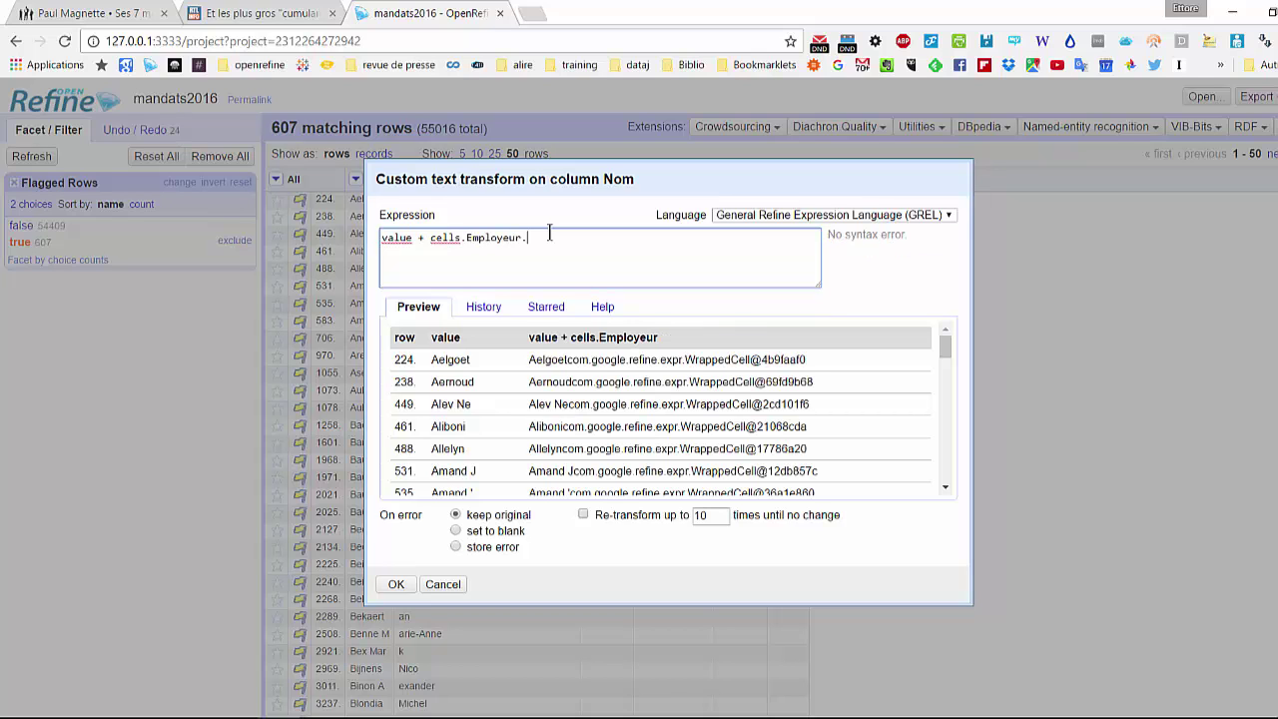
{"action": "type", "text": "value"}
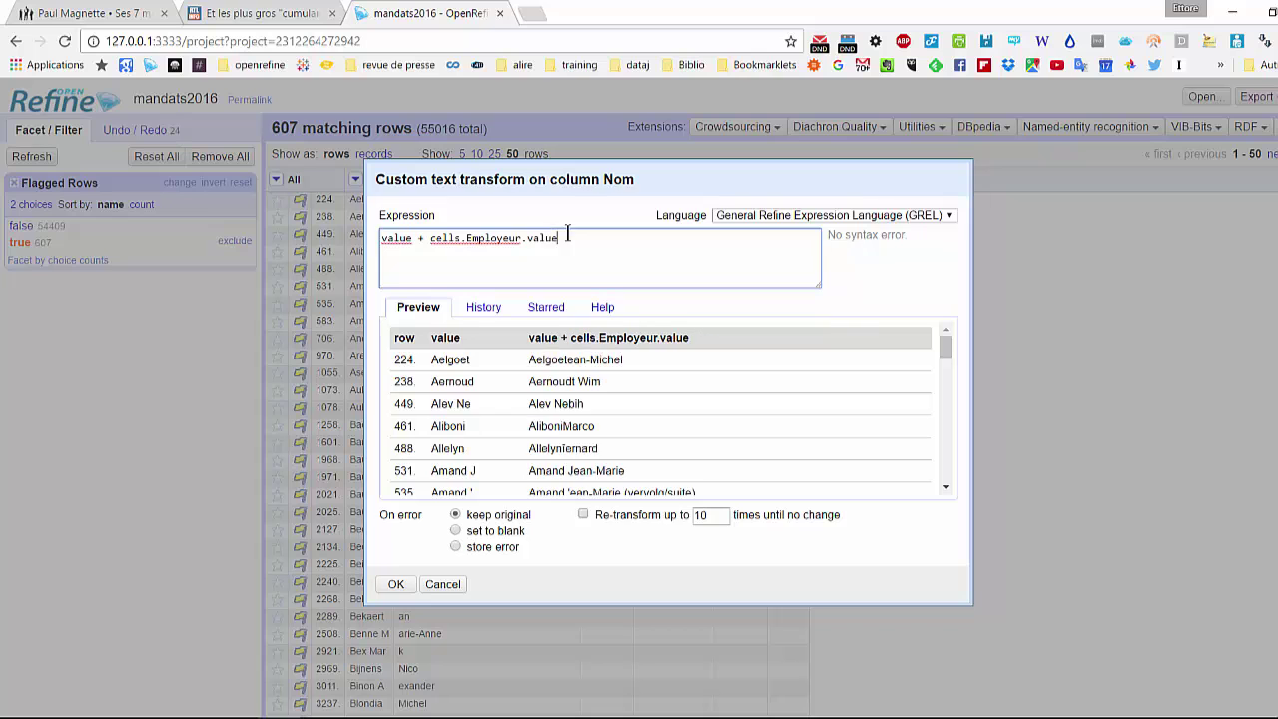
- Insert a space between the two joined parts, making the expression value + " "+ cells.Employeur.value, and check the preview rows
{"action": "left_click_drag", "start_coordinate": [586, 178], "coordinate": [771, 170]}
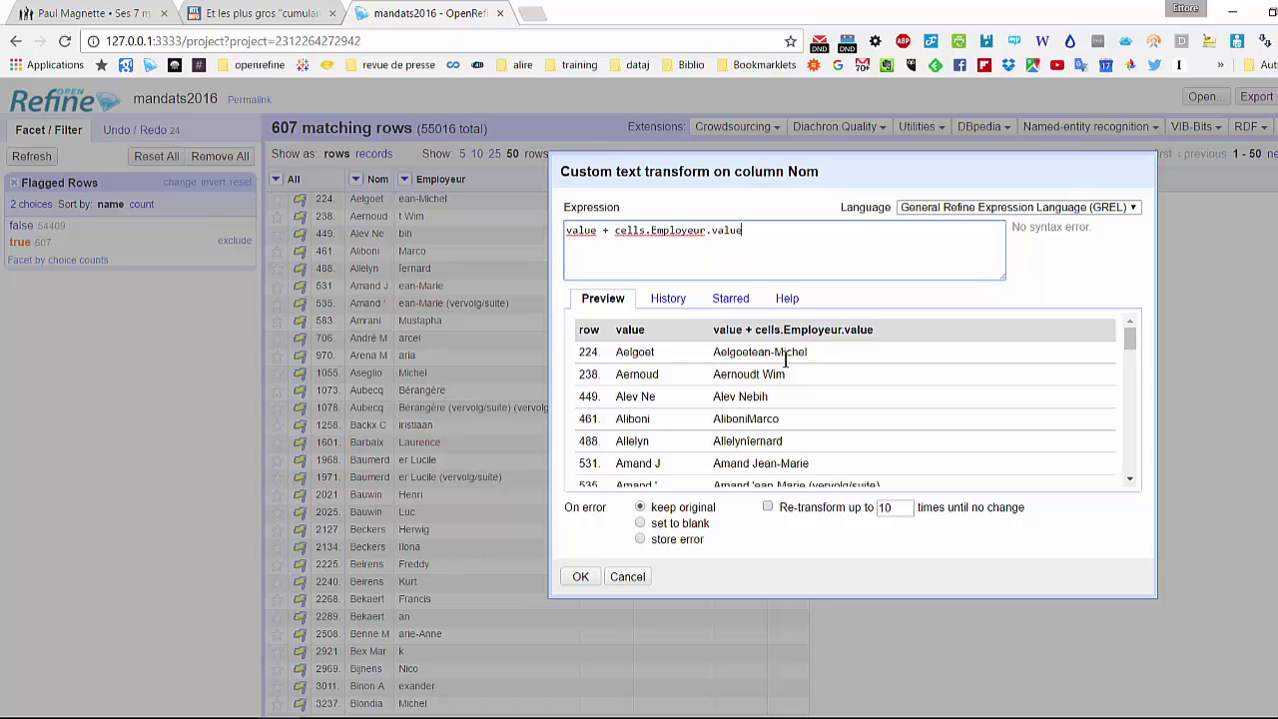
{"action": "left_click", "coordinate": [751, 355]}
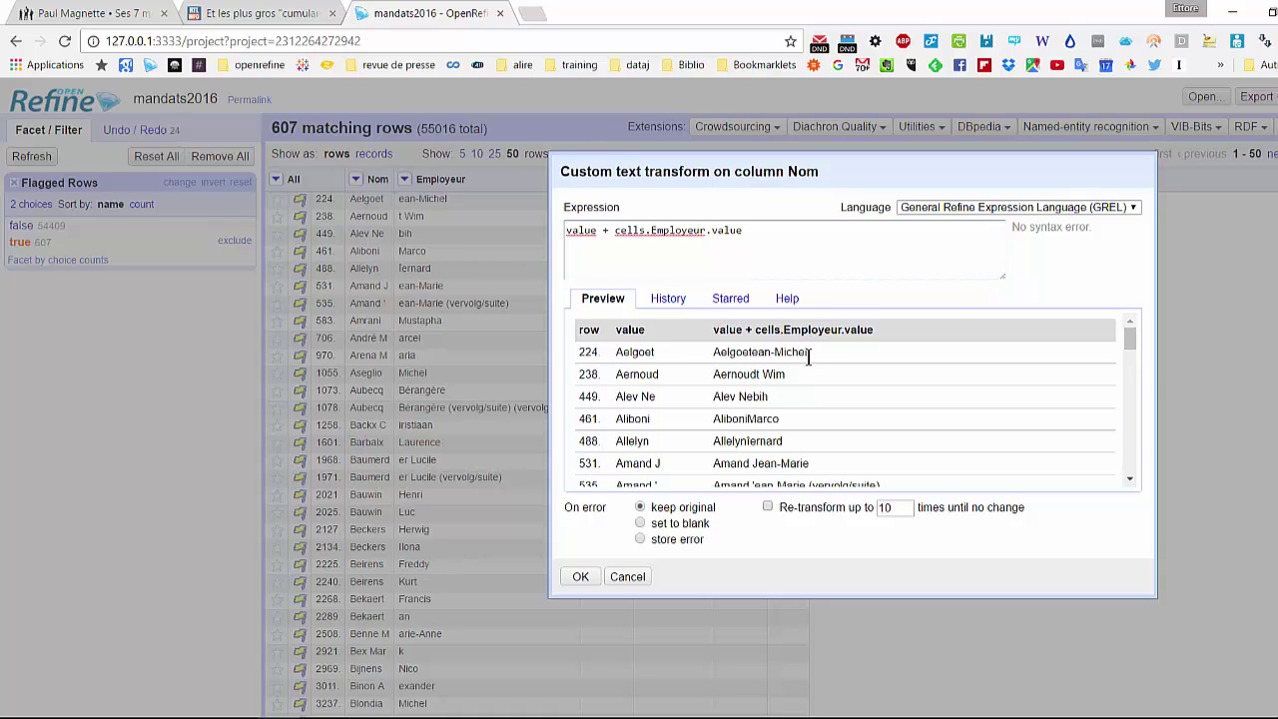
{"action": "left_click", "coordinate": [614, 230]}
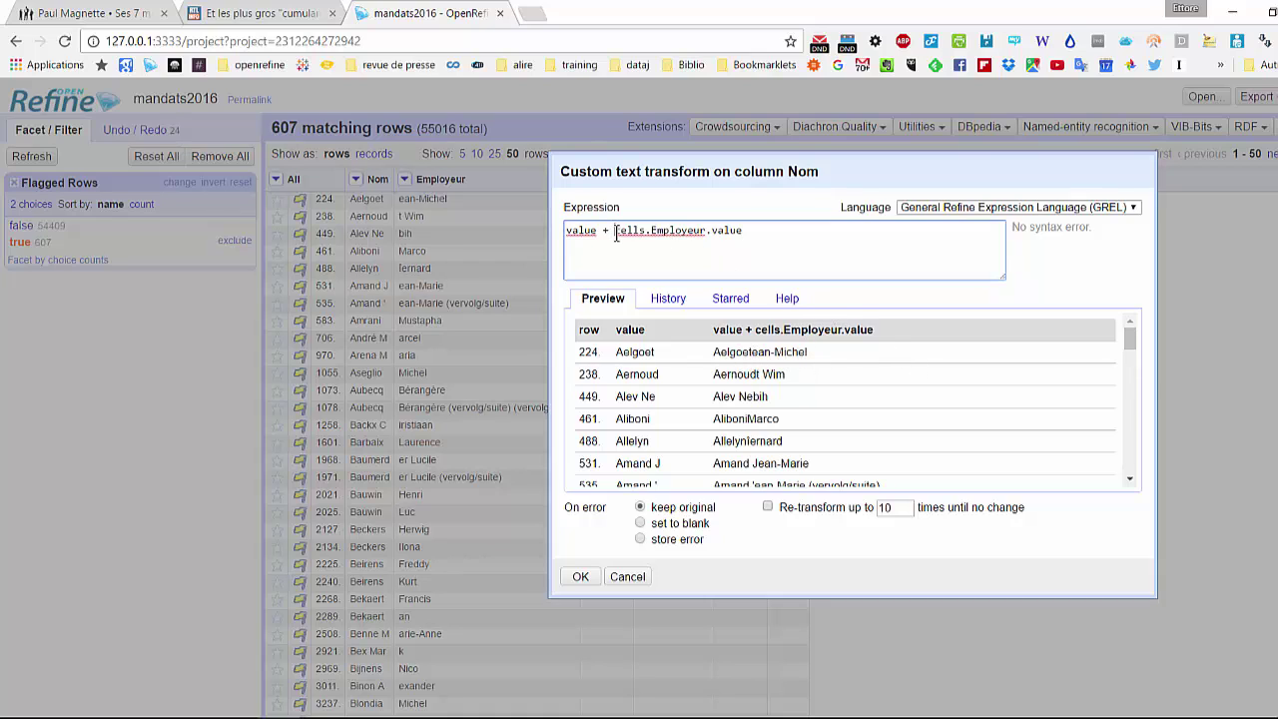
{"action": "type", "text": "\" \""}
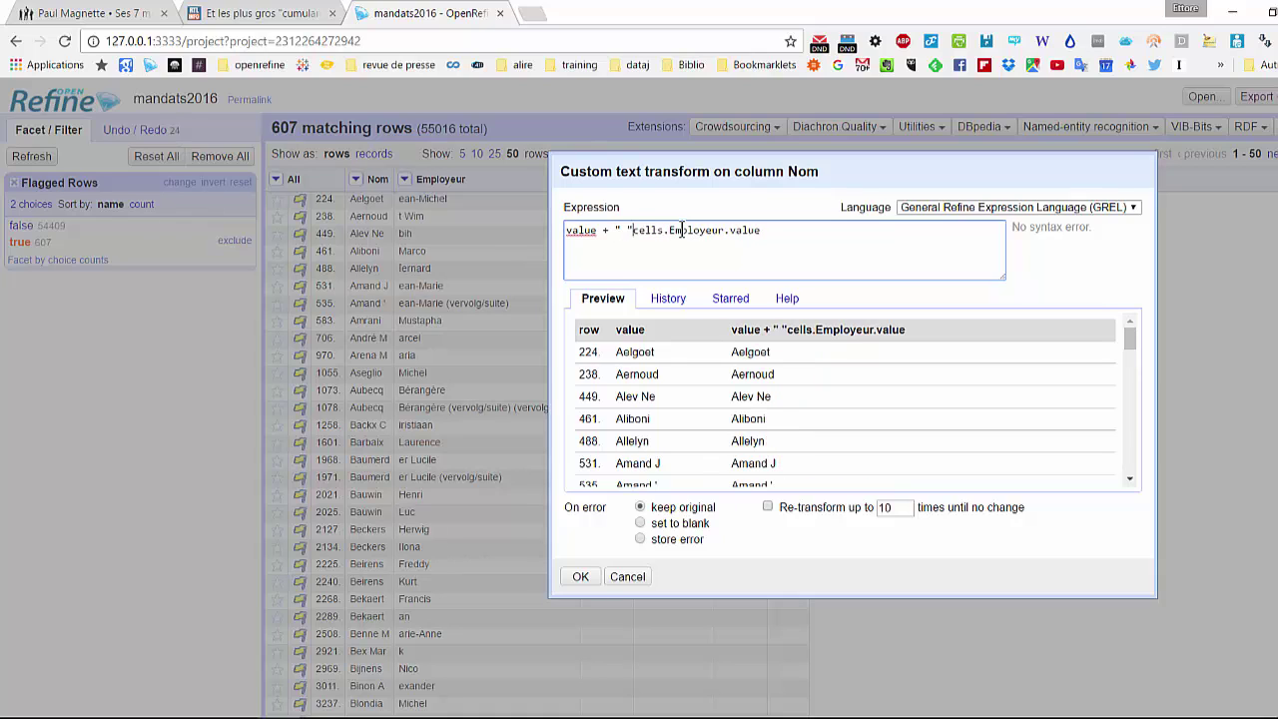
{"action": "type", "text": "+"}
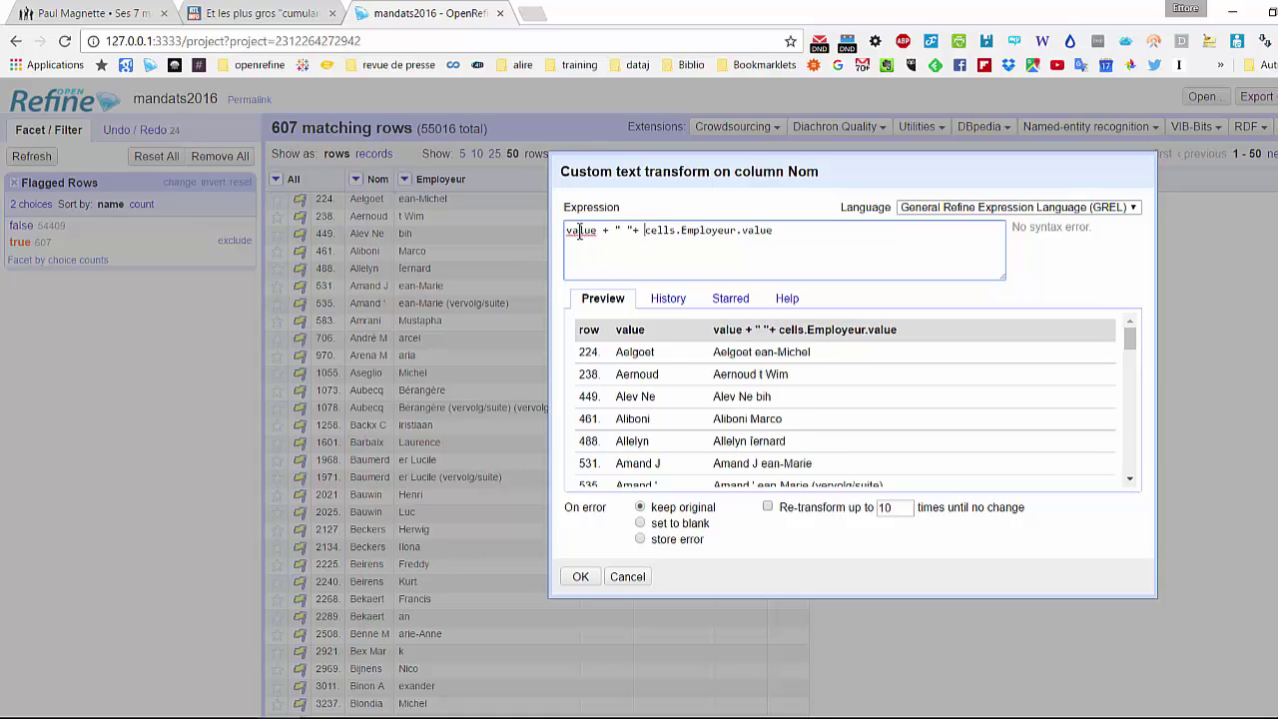
{"action": "left_click", "coordinate": [580, 232]}
{"action": "scroll", "coordinate": [863, 366], "scroll_direction": "down", "scroll_amount": 3}
{"action": "scroll", "coordinate": [863, 367], "scroll_direction": "up", "scroll_amount": 2}
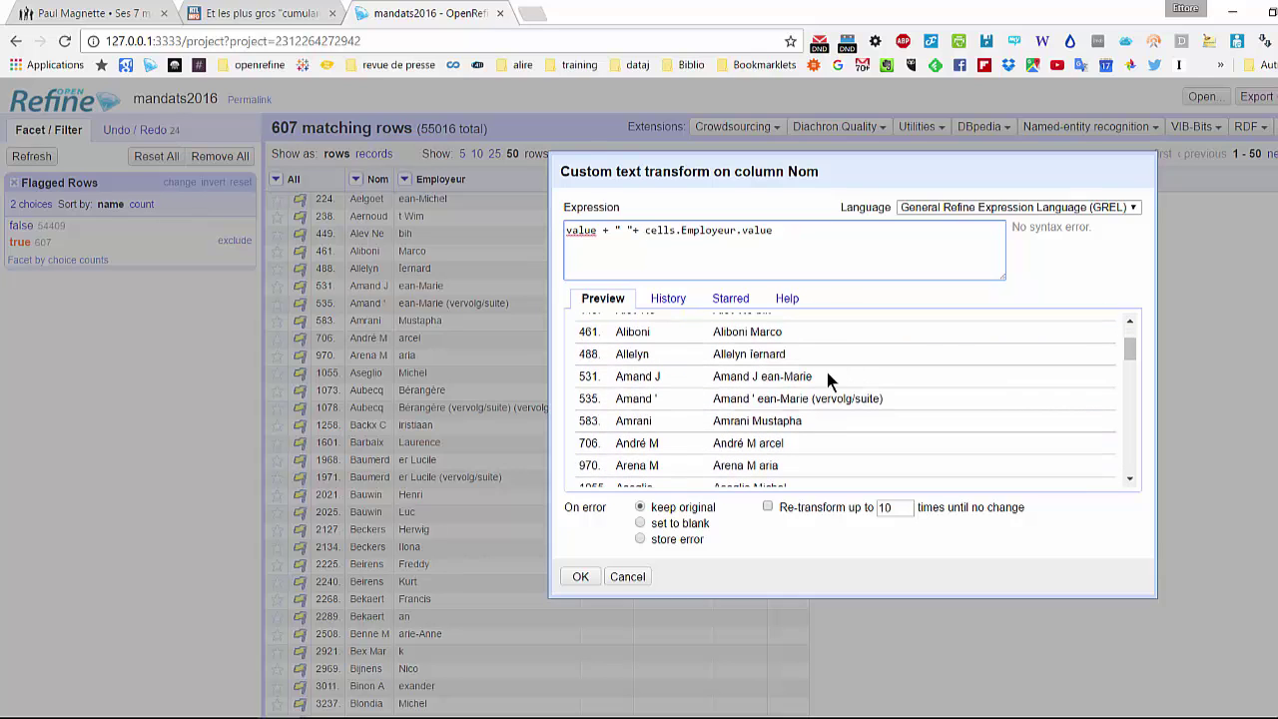
- Apply the transform value + " "+ cells.Employeur.value to the Nom cells of the flagged rows
{"action": "left_click", "coordinate": [764, 377], "text": "shift"}
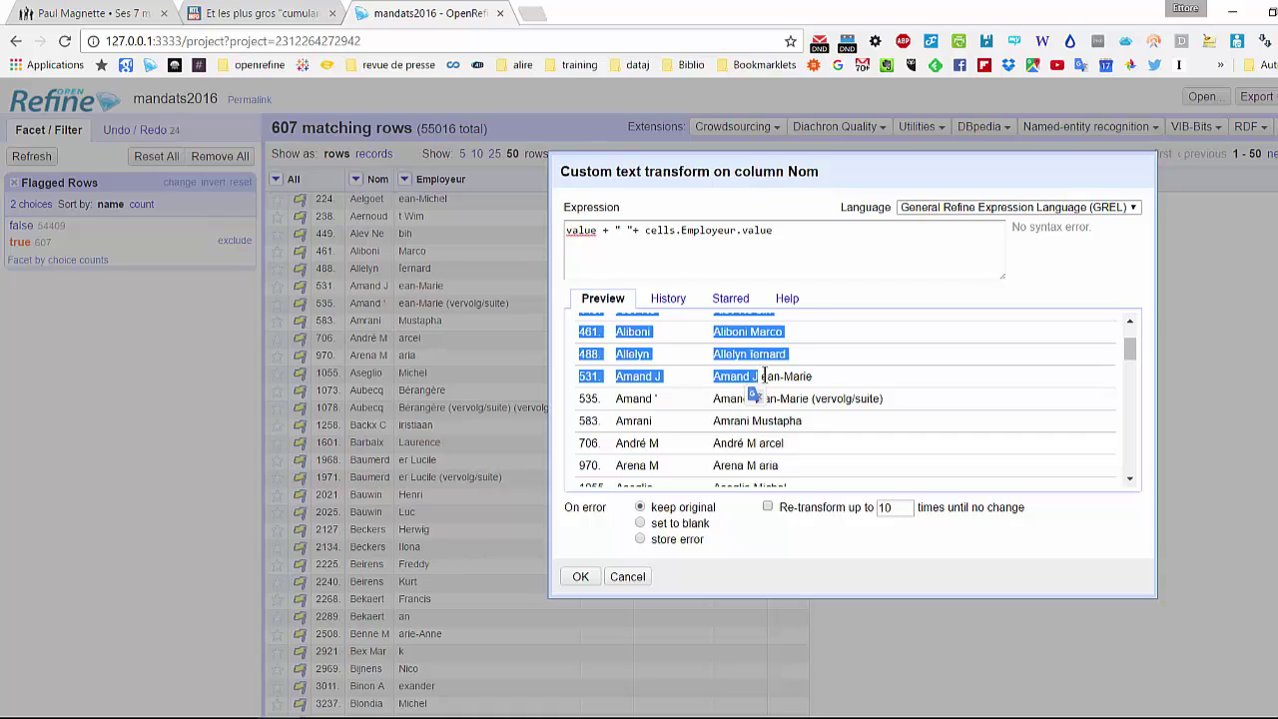
{"action": "left_click", "coordinate": [764, 377]}
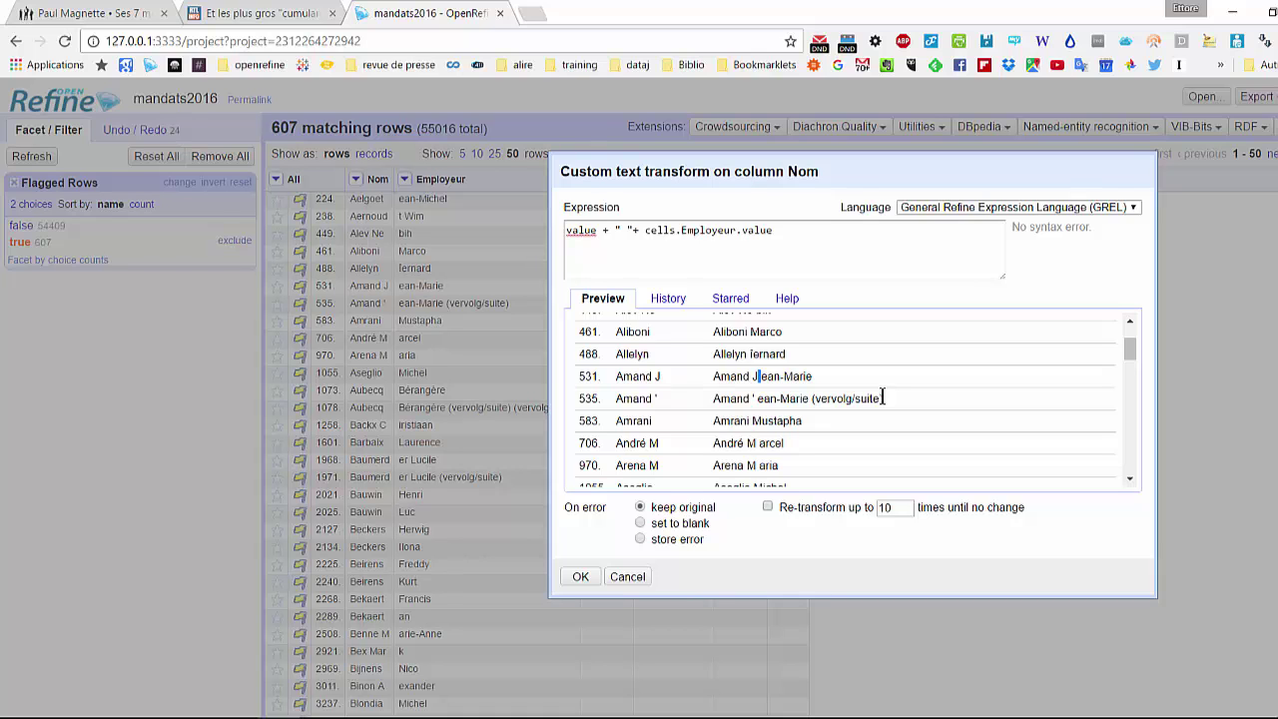
{"action": "left_click", "coordinate": [582, 578]}
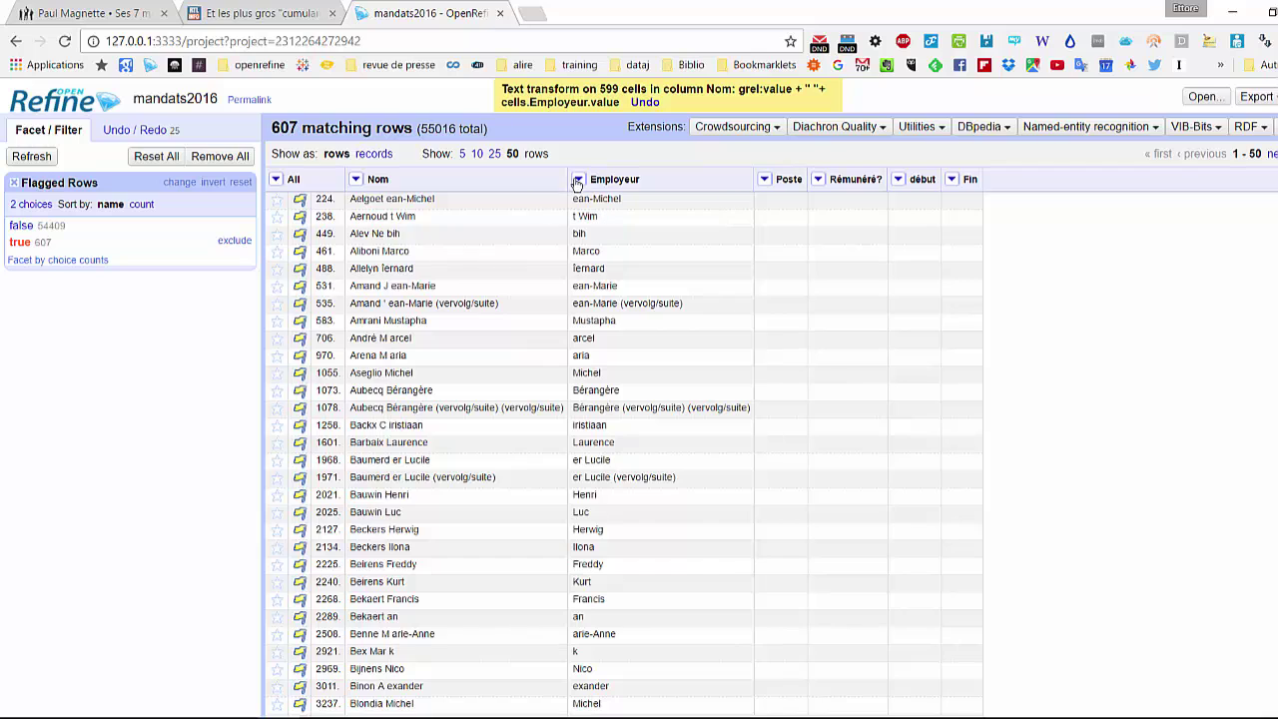
- Empty the Employeur cells of the flagged rows with a custom text transform using the expression null
{"action": "left_click", "coordinate": [580, 181]}
{"action": "mouse_move", "coordinate": [639, 245]}
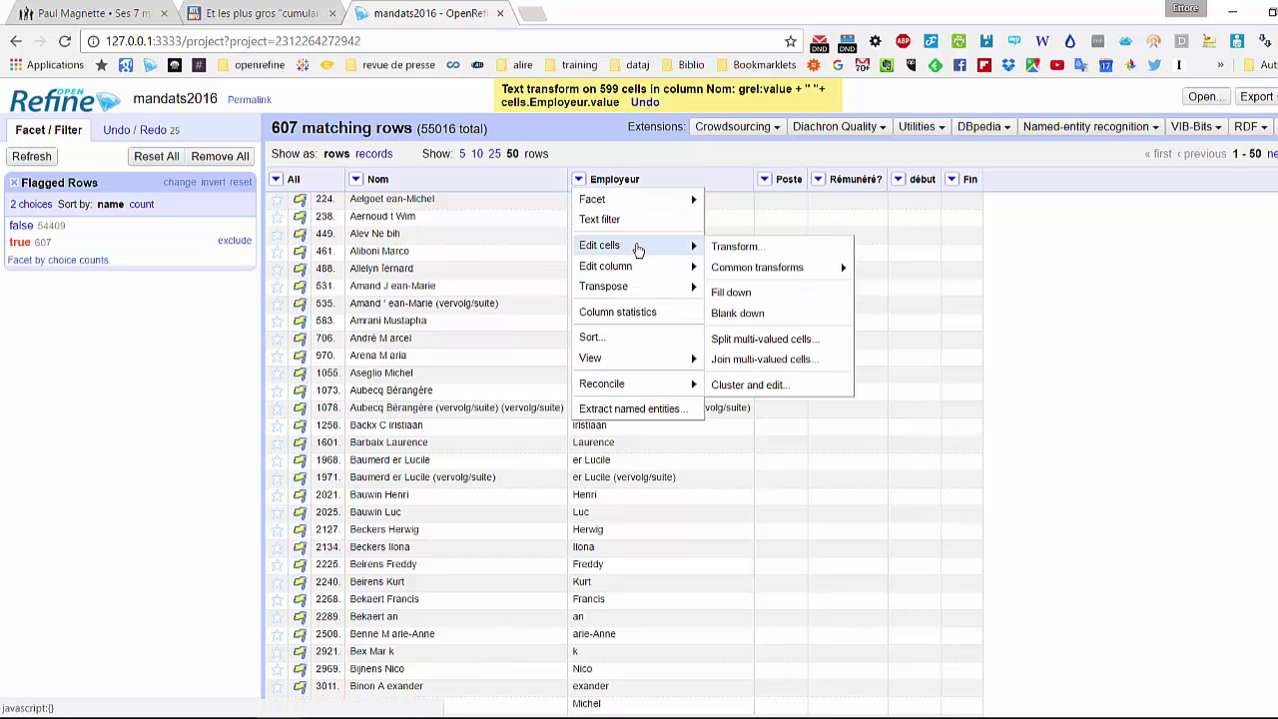
{"action": "left_click", "coordinate": [736, 247]}
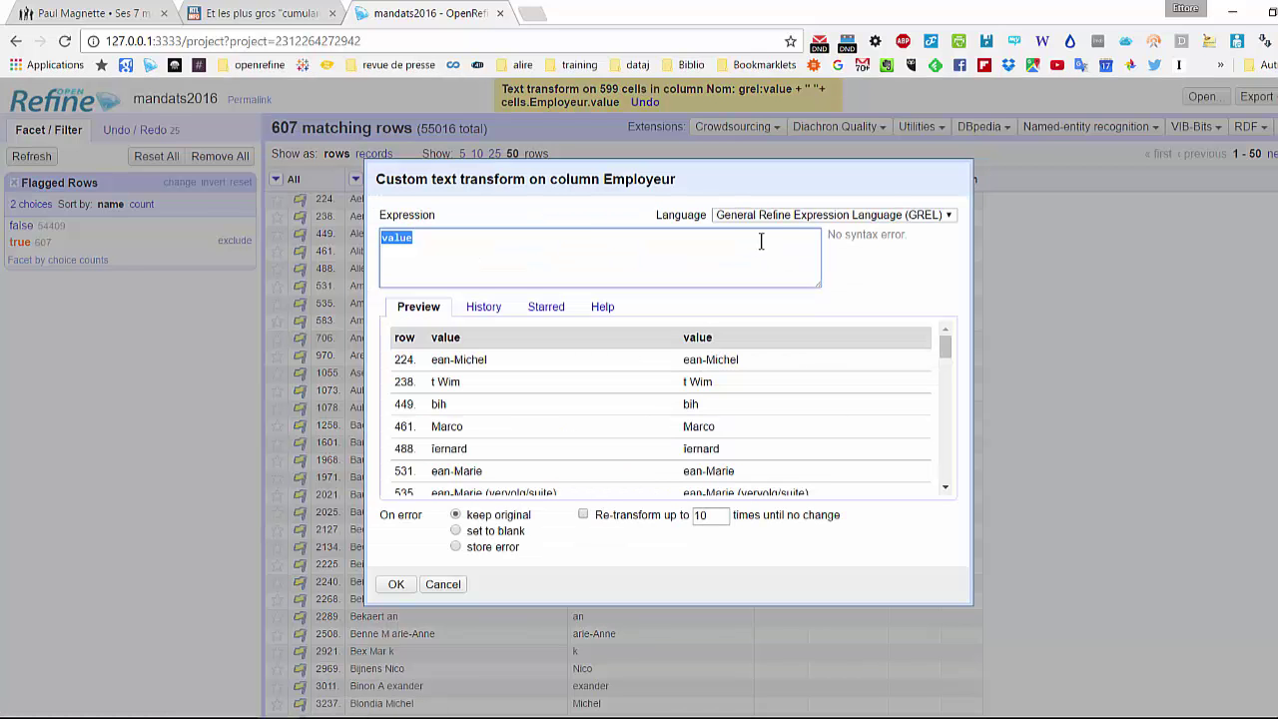
{"action": "type", "text": "null"}
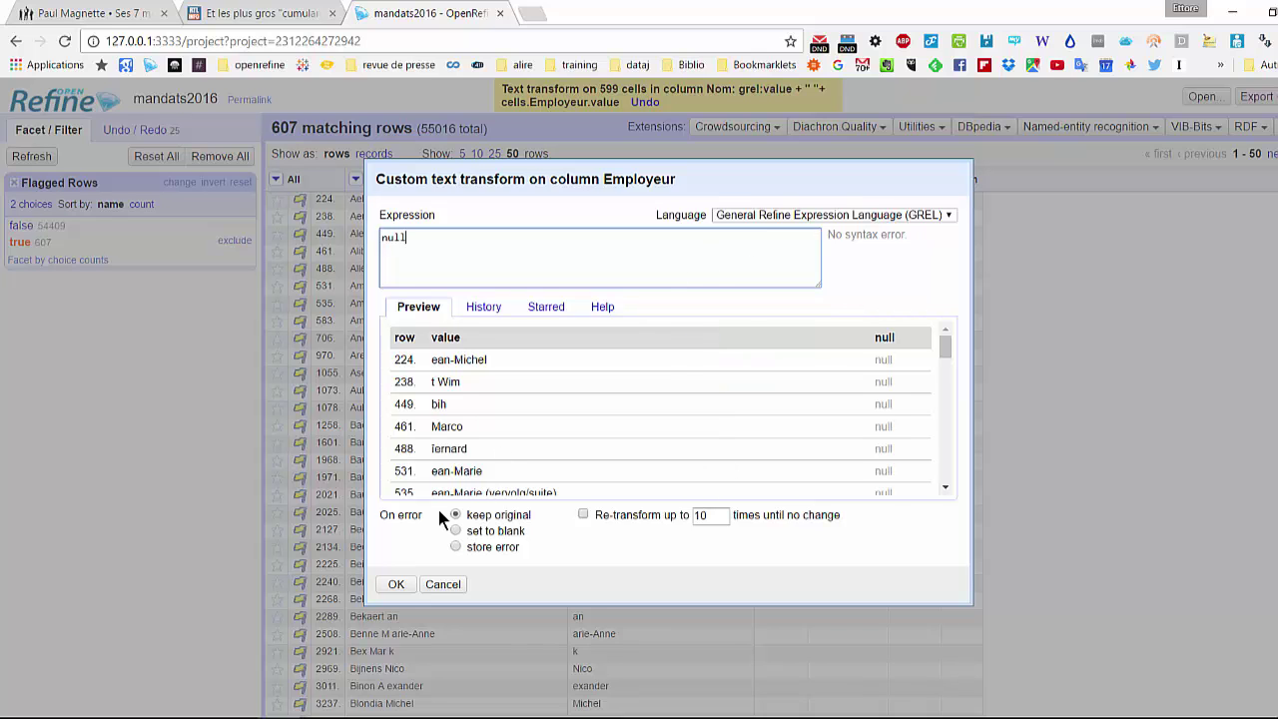
{"action": "left_click", "coordinate": [396, 584]}
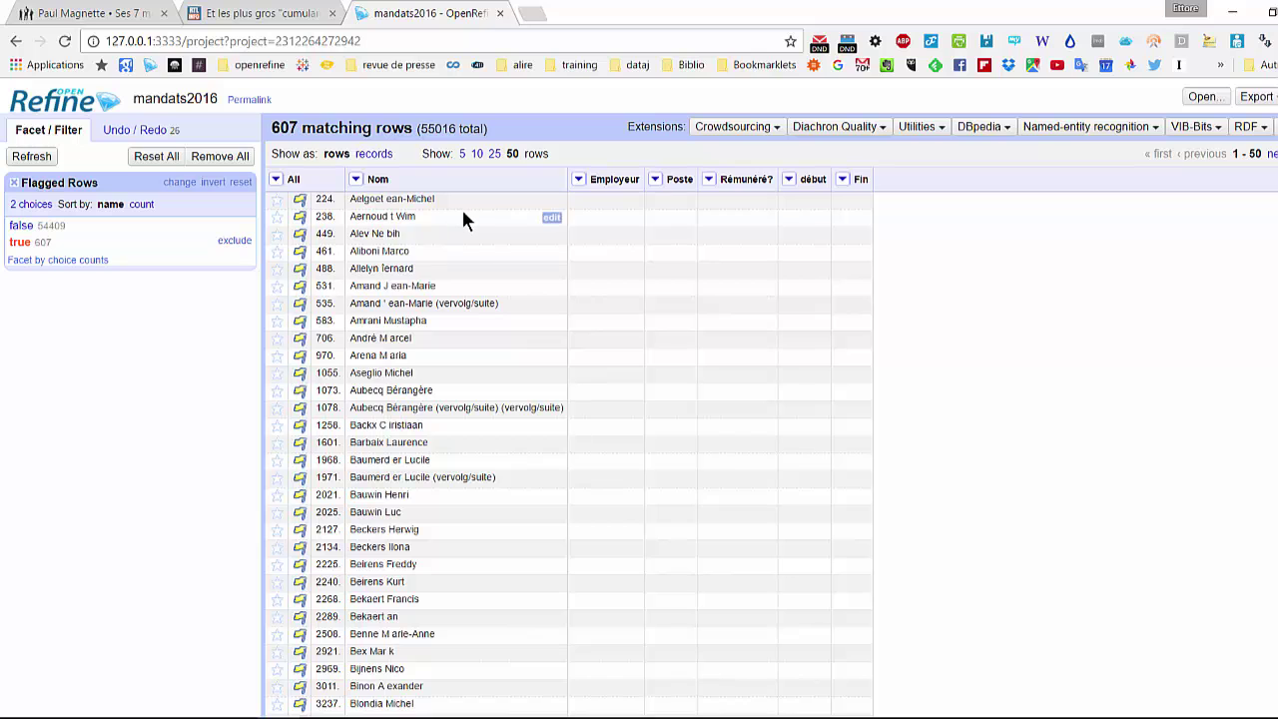
- Add a text filter on the Nom column for "suite" and look over the matching flagged rows
{"action": "scroll", "coordinate": [462, 208], "scroll_direction": "down", "scroll_amount": 4}
{"action": "scroll", "coordinate": [462, 210], "scroll_direction": "up", "scroll_amount": 4}
{"action": "left_click", "coordinate": [354, 179]}
{"action": "left_click", "coordinate": [371, 216]}
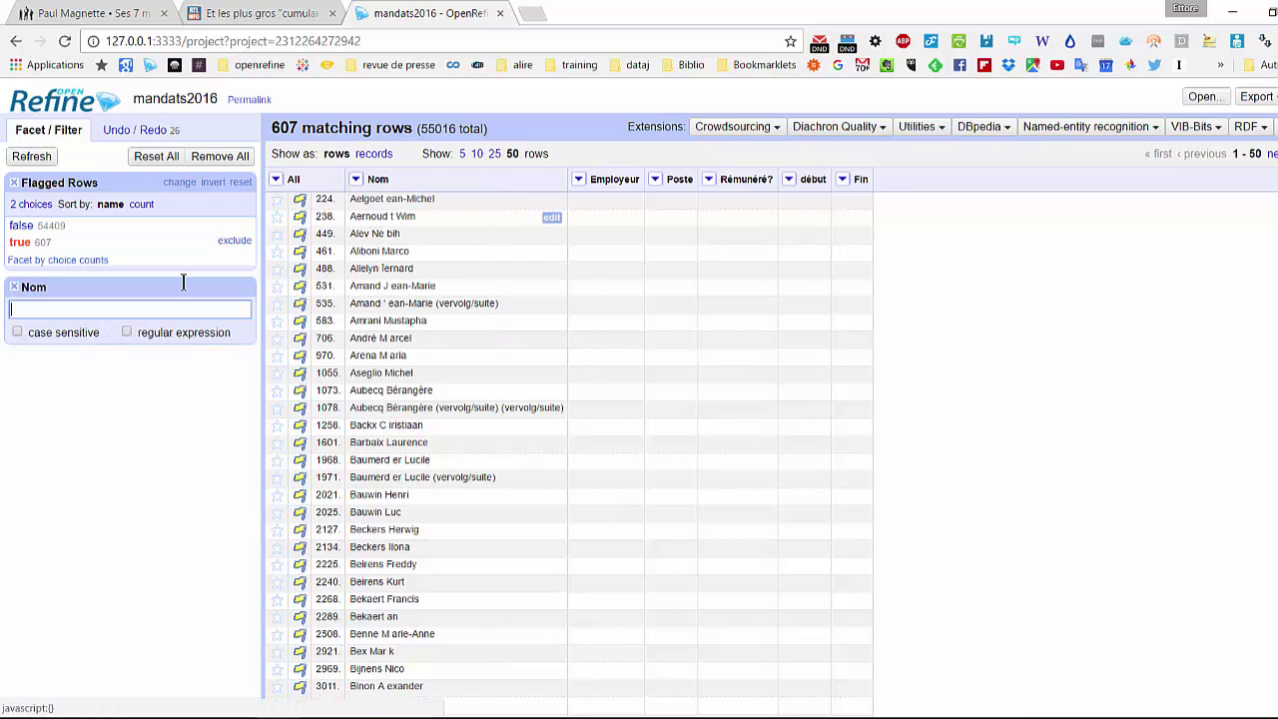
{"action": "type", "text": "suite"}
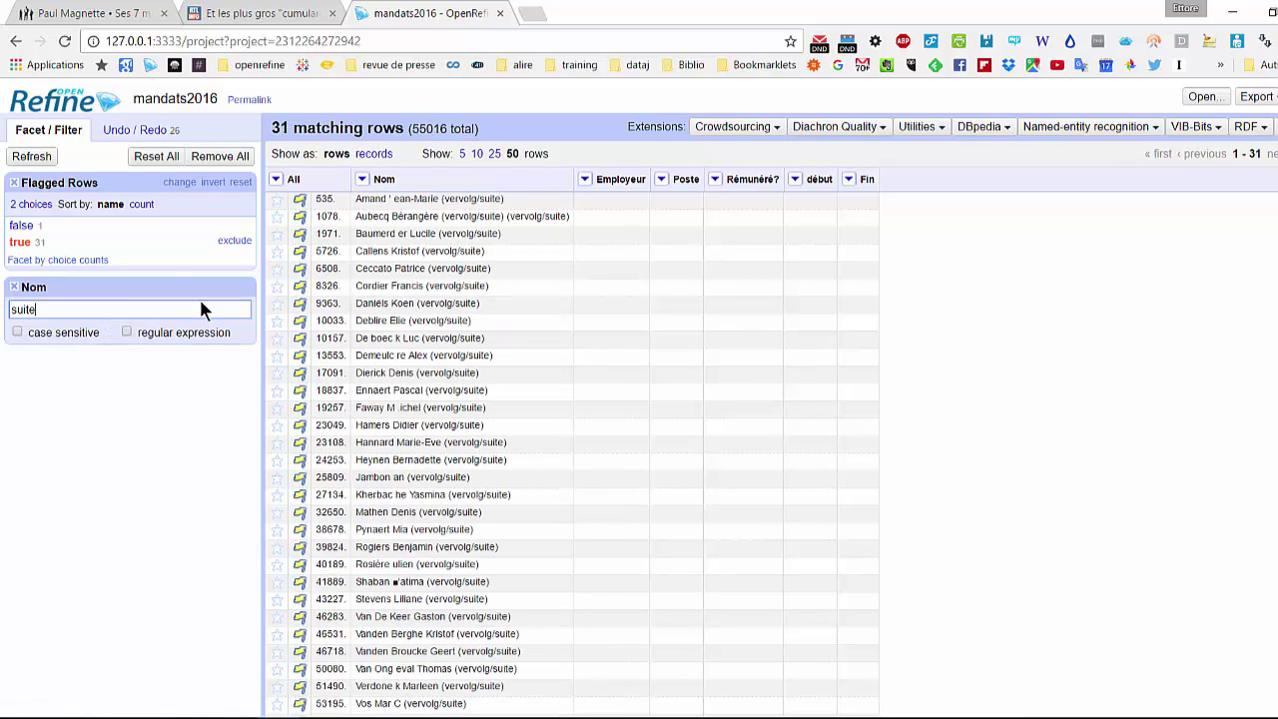
{"action": "scroll", "coordinate": [426, 317], "scroll_direction": "down", "scroll_amount": 1}
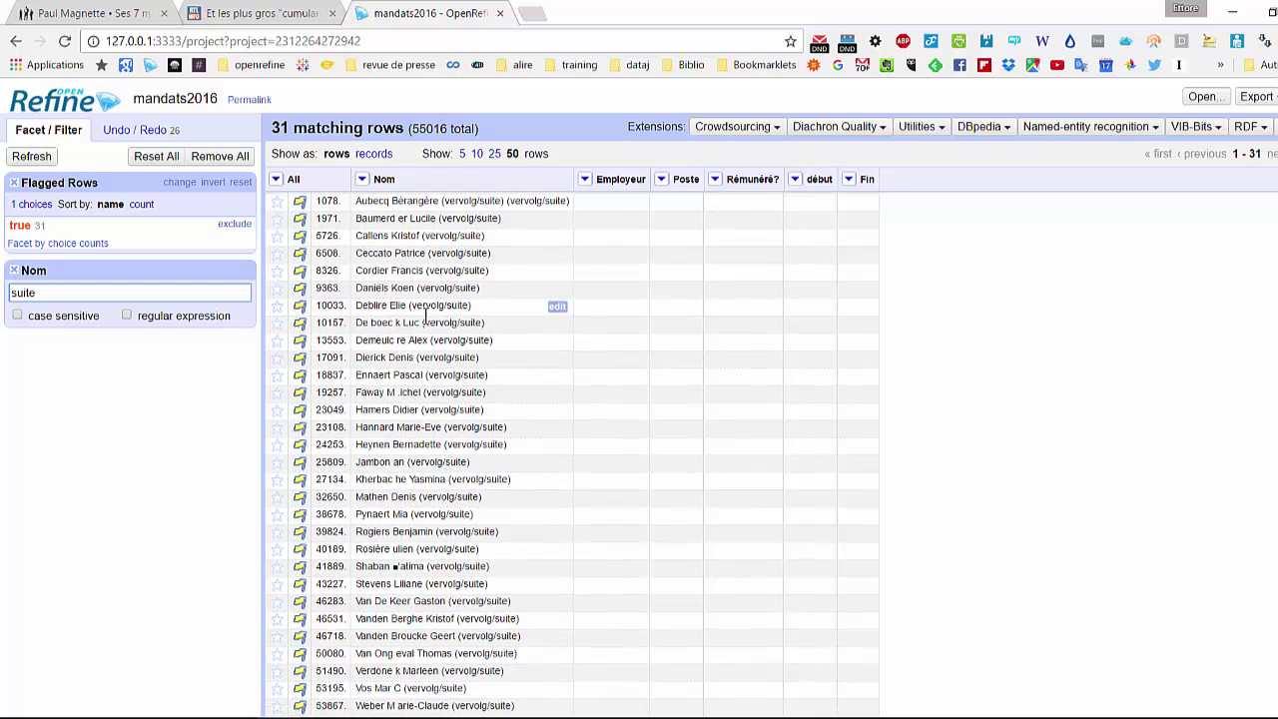
{"action": "scroll", "coordinate": [427, 320], "scroll_direction": "up", "scroll_amount": 1}
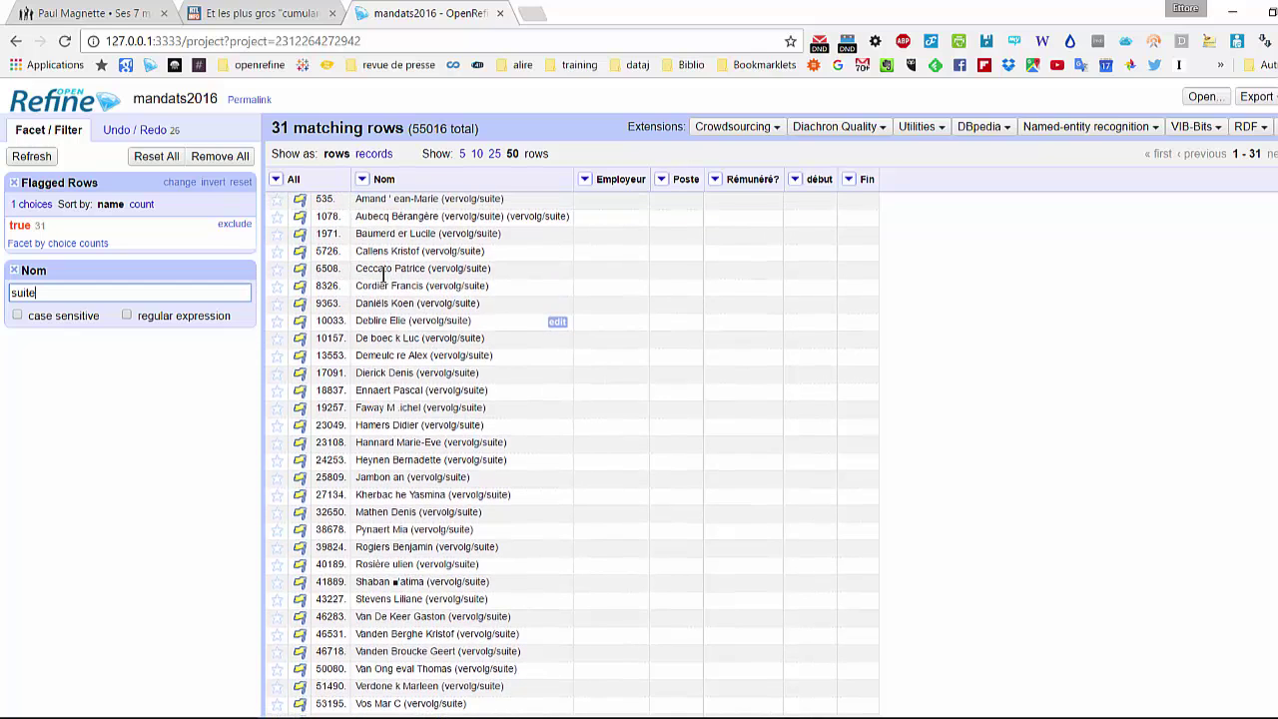
- Empty the filtered vervolg/suite entries in the Nom column with a custom text transform using the expression null
{"action": "left_click", "coordinate": [363, 181]}
{"action": "mouse_move", "coordinate": [396, 250]}
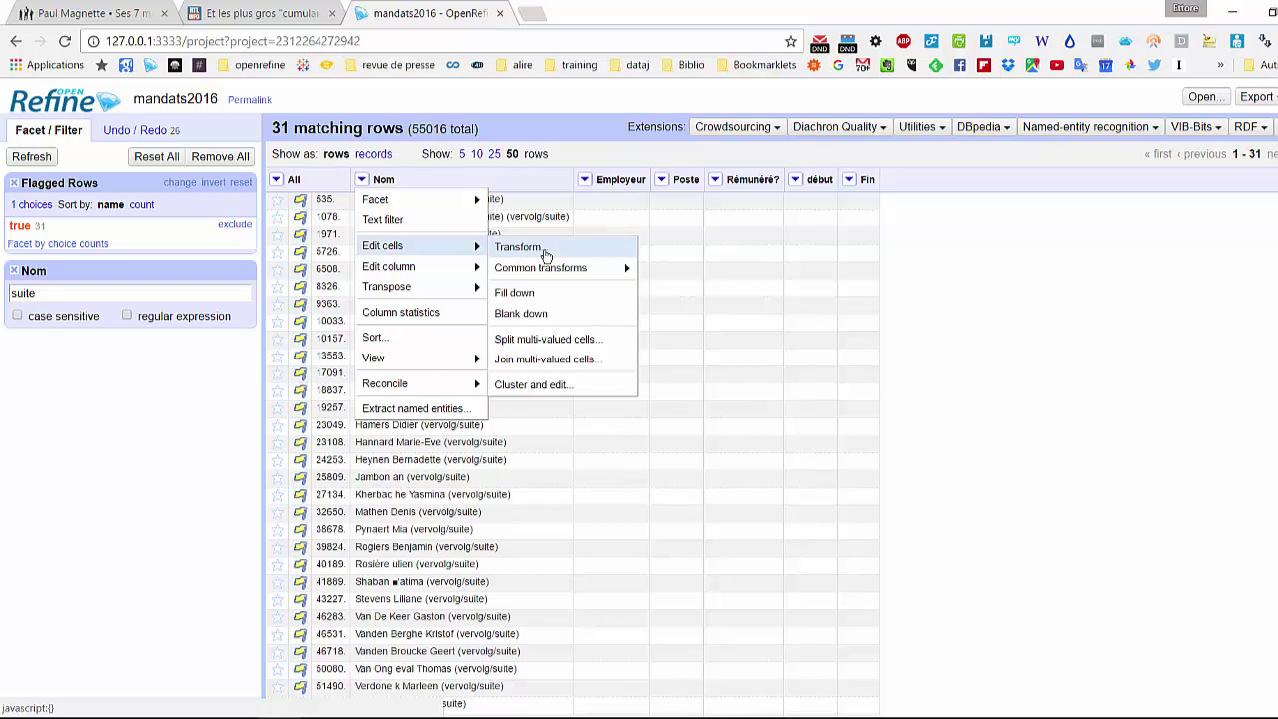
{"action": "left_click", "coordinate": [514, 247]}
{"action": "type", "text": "null"}
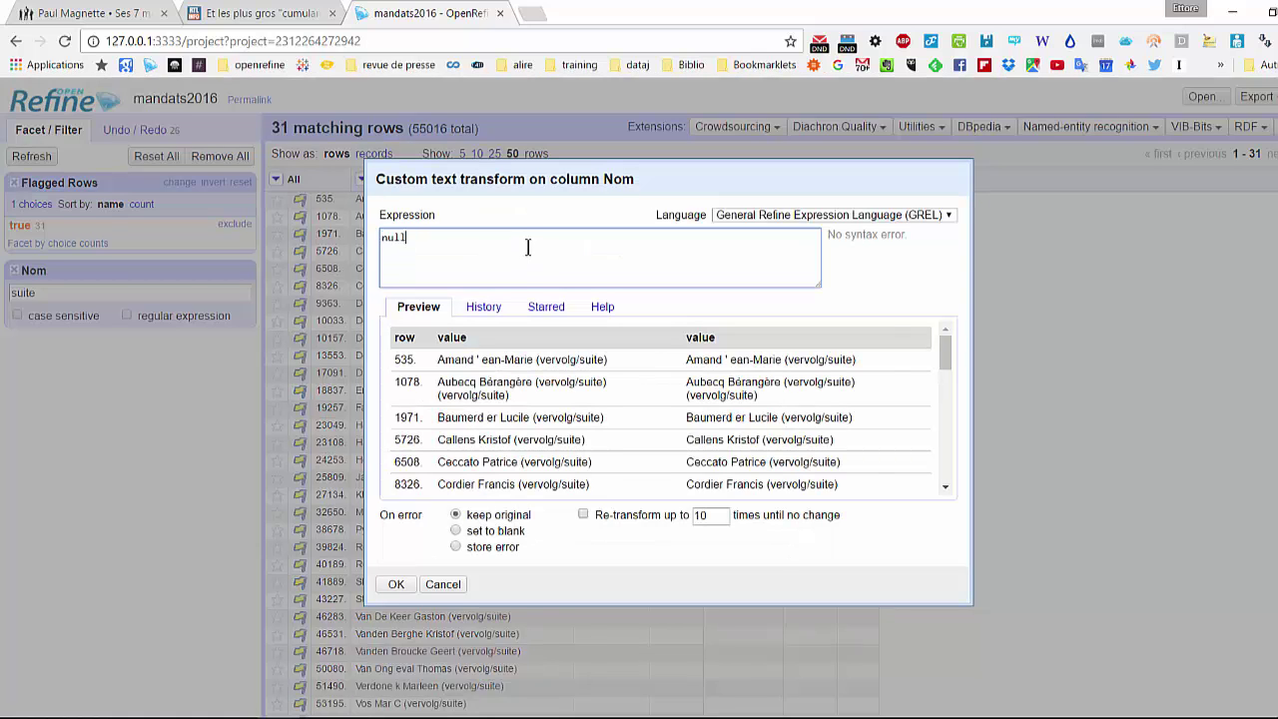
{"action": "left_click", "coordinate": [395, 584]}
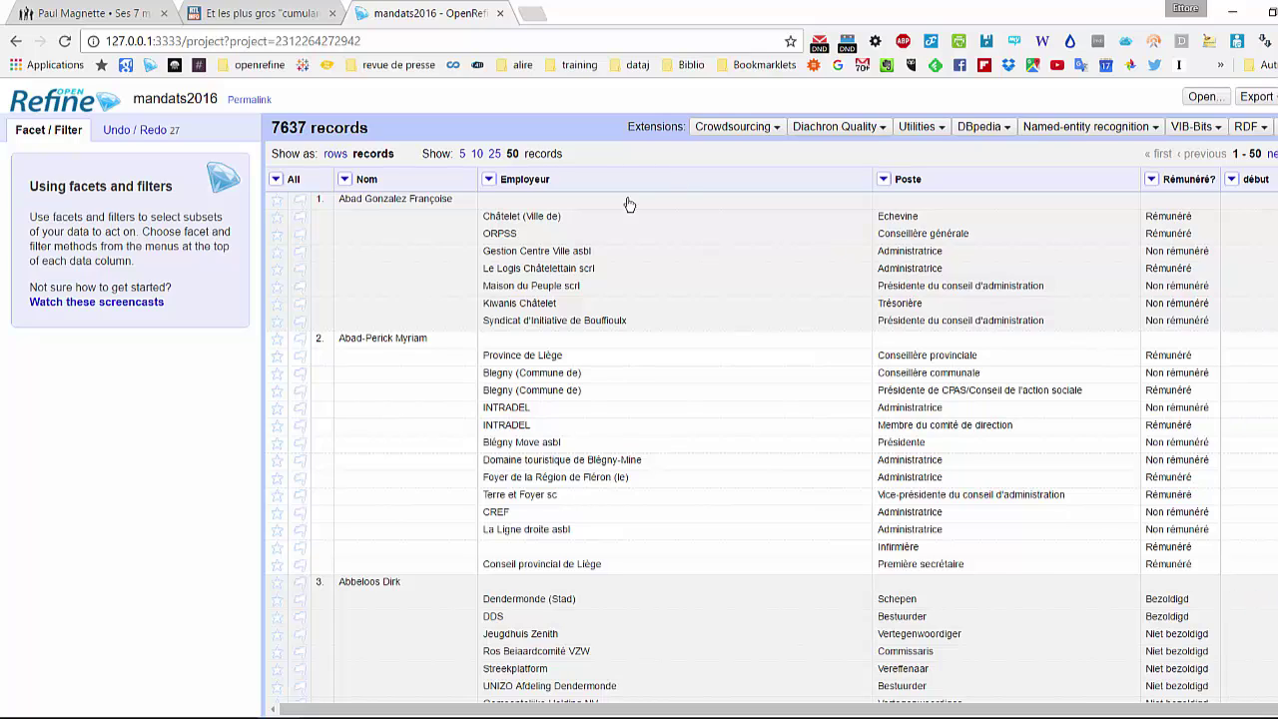
- Examine how the Nom, Employeur and Poste cells are filled in the first few records
{"action": "left_click", "coordinate": [385, 203]}
{"action": "scroll", "coordinate": [809, 463], "scroll_direction": "down", "scroll_amount": 2}
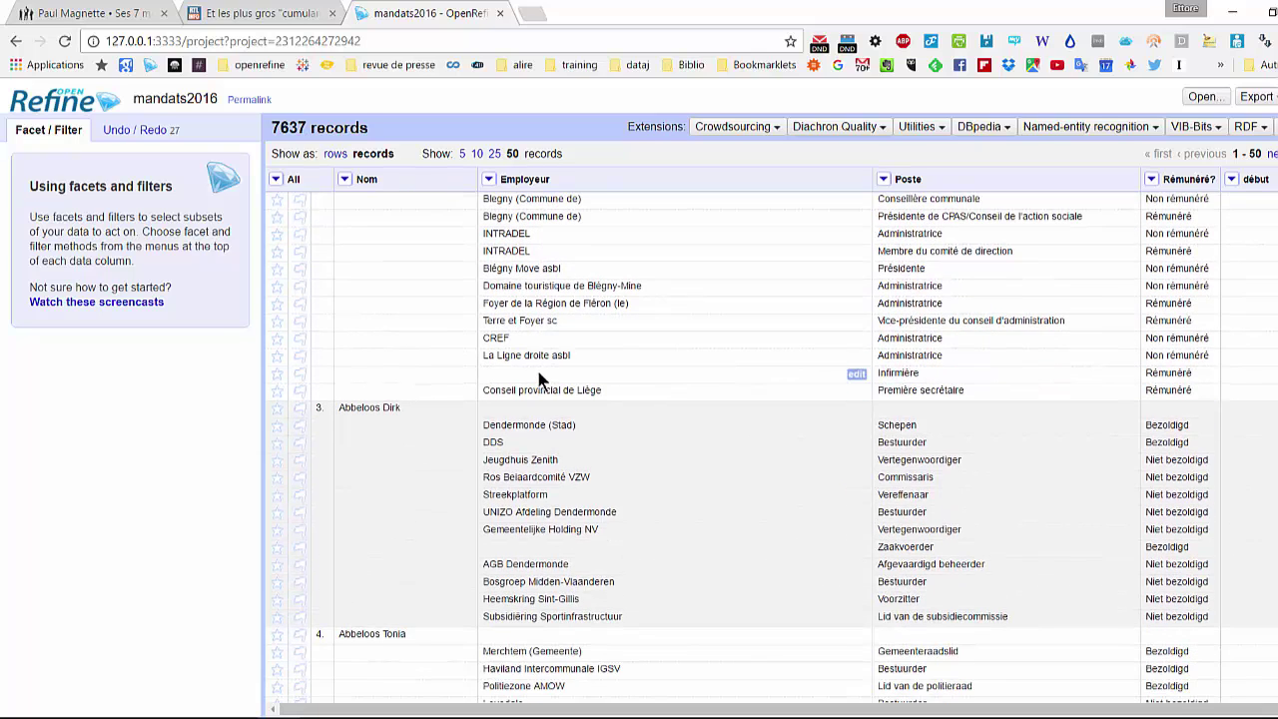
{"action": "left_click", "coordinate": [539, 387]}
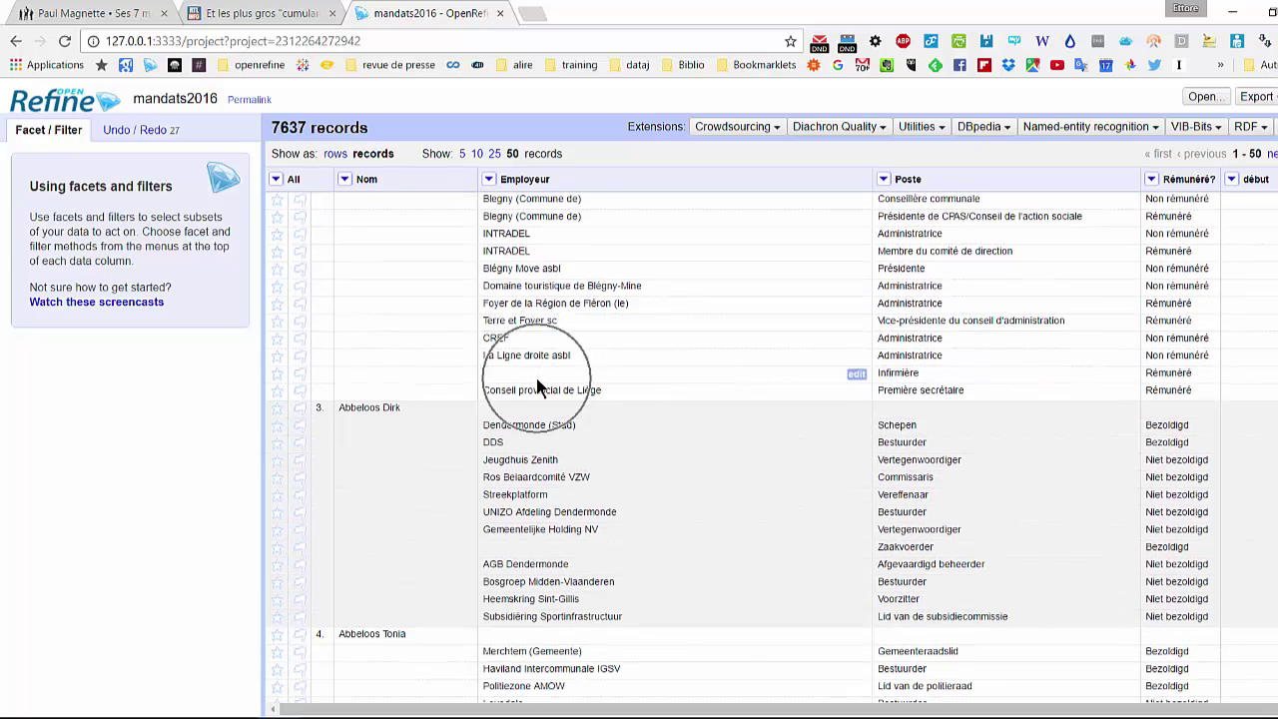
{"action": "left_click", "coordinate": [915, 376]}
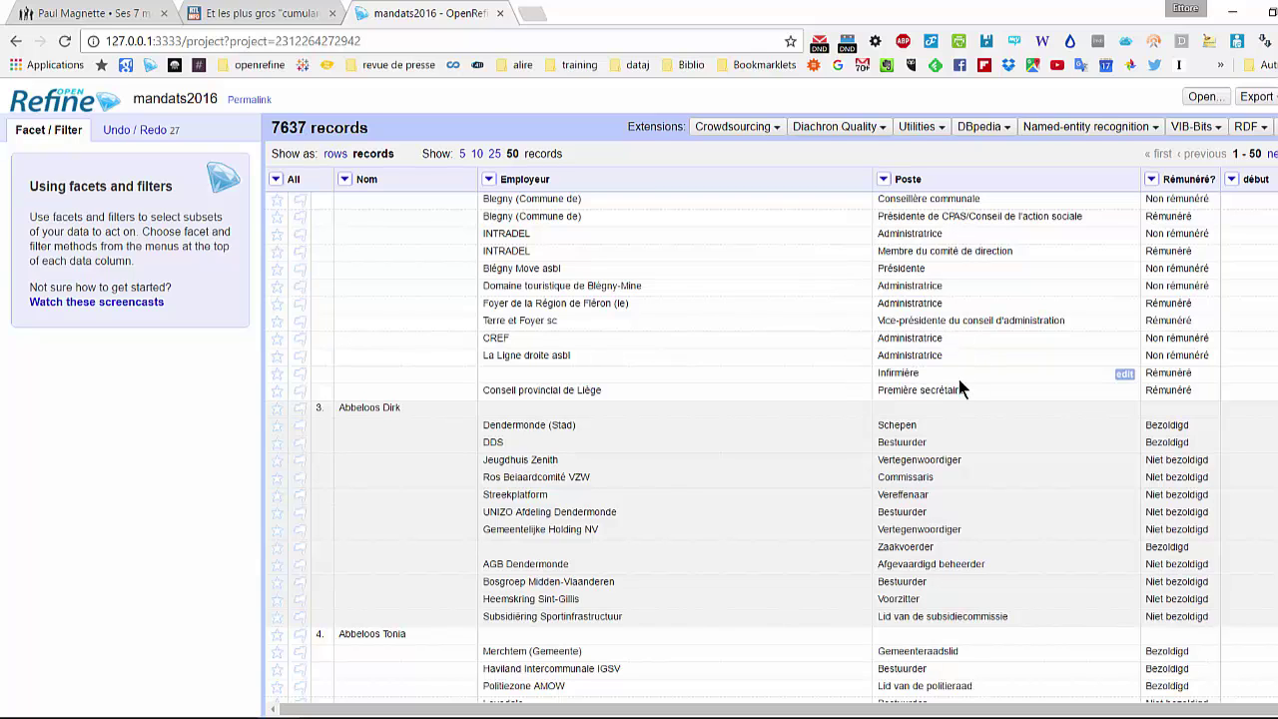
{"action": "scroll", "coordinate": [958, 383], "scroll_direction": "up", "scroll_amount": 2}
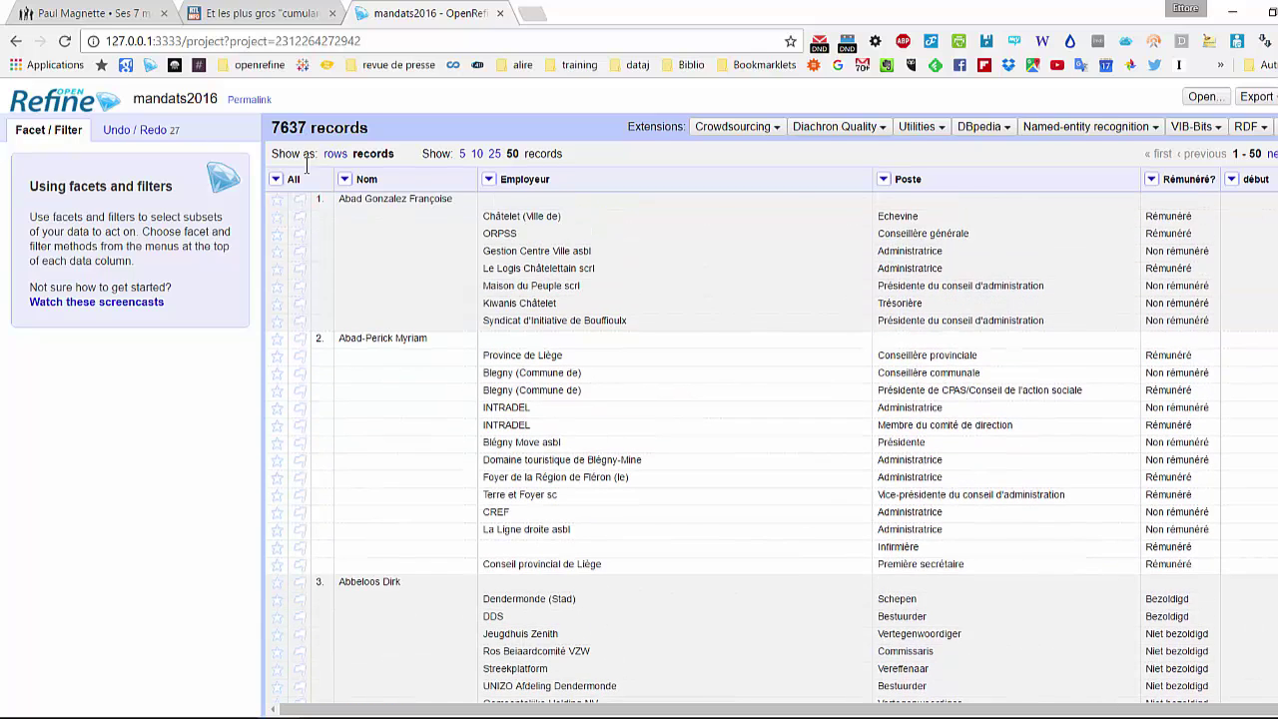
- Facet the Nom column by blank, keep only the blank entries (true), and show the data as rows
{"action": "left_click", "coordinate": [343, 179]}
{"action": "mouse_move", "coordinate": [359, 199]}
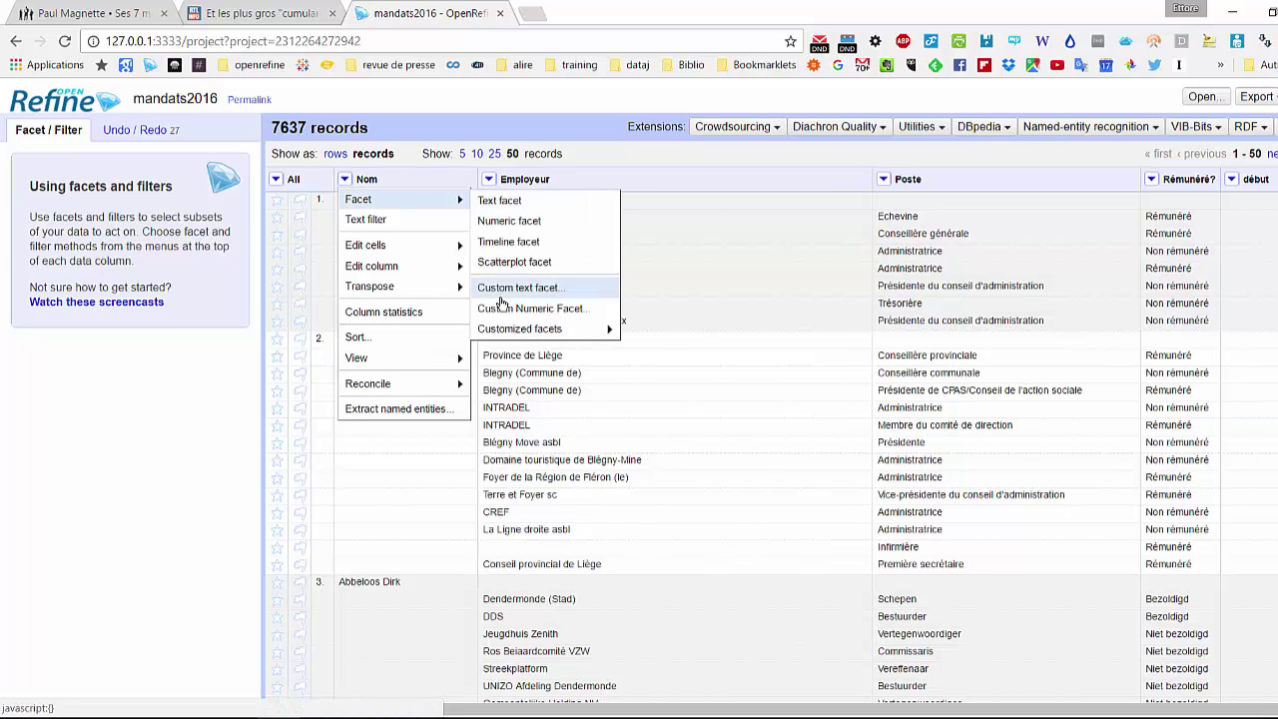
{"action": "mouse_move", "coordinate": [544, 329]}
{"action": "left_click", "coordinate": [730, 515]}
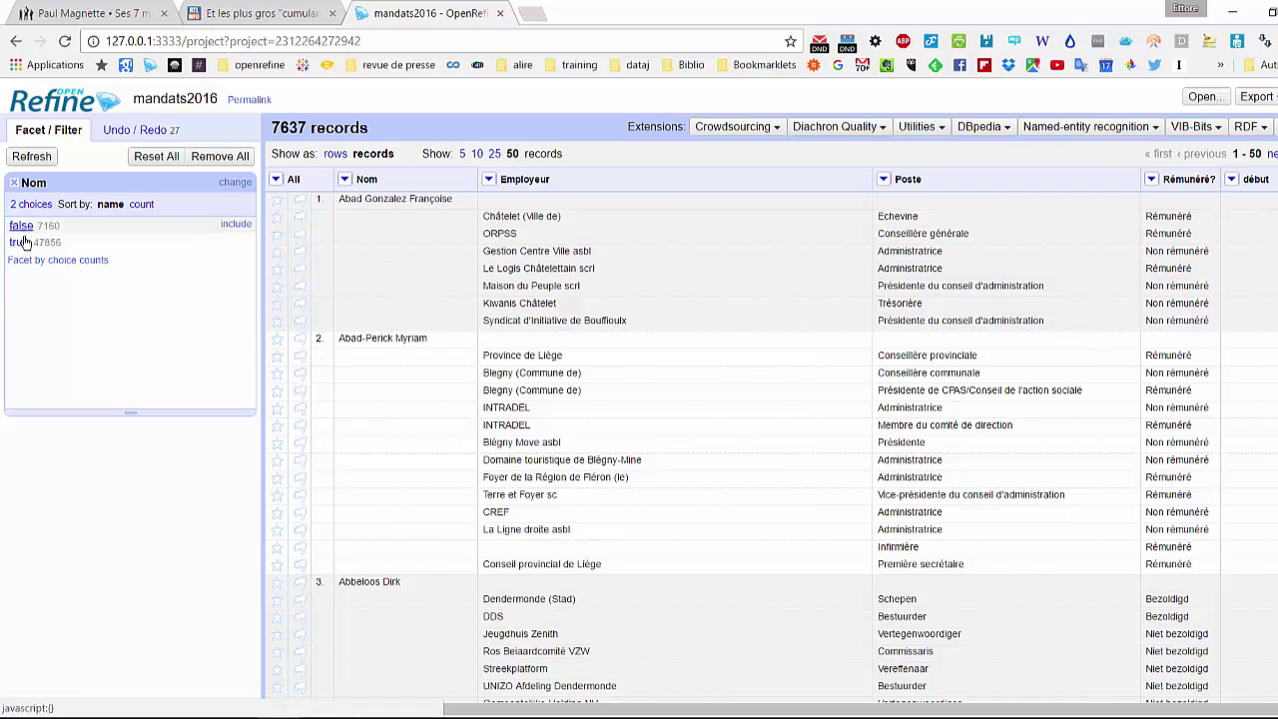
{"action": "left_click", "coordinate": [19, 243]}
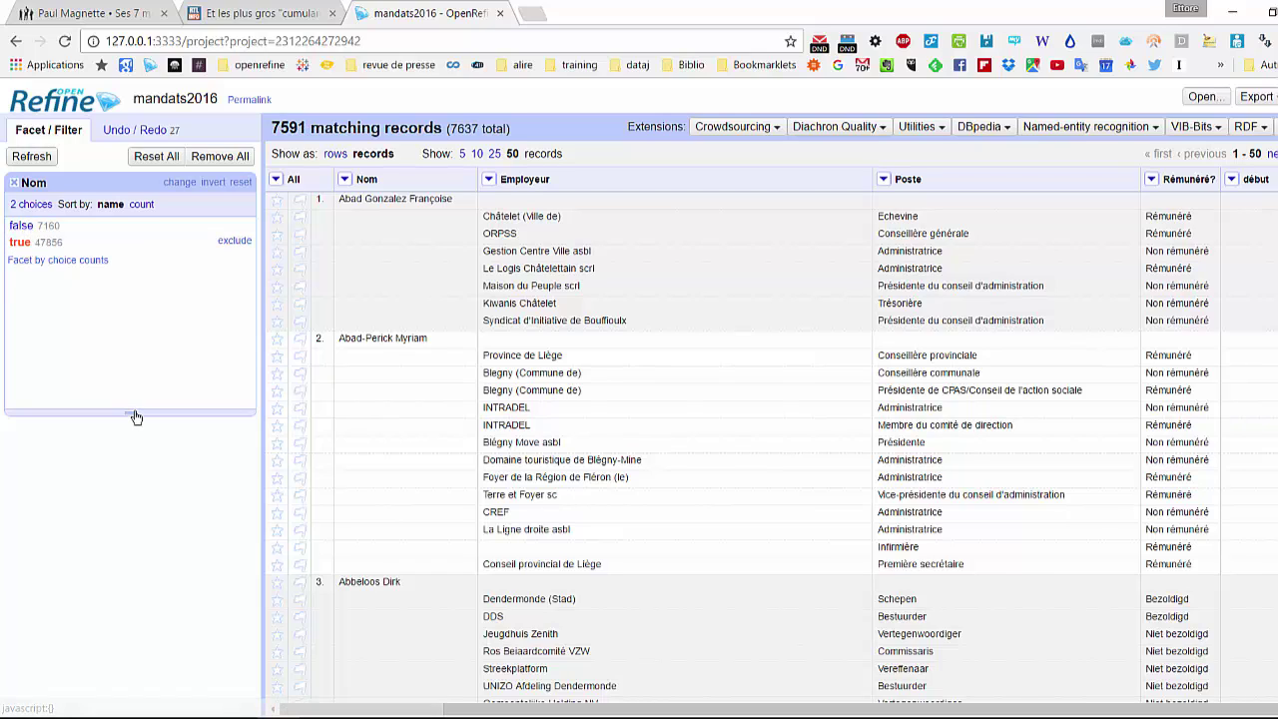
{"action": "left_click_drag", "start_coordinate": [134, 329], "coordinate": [134, 291]}
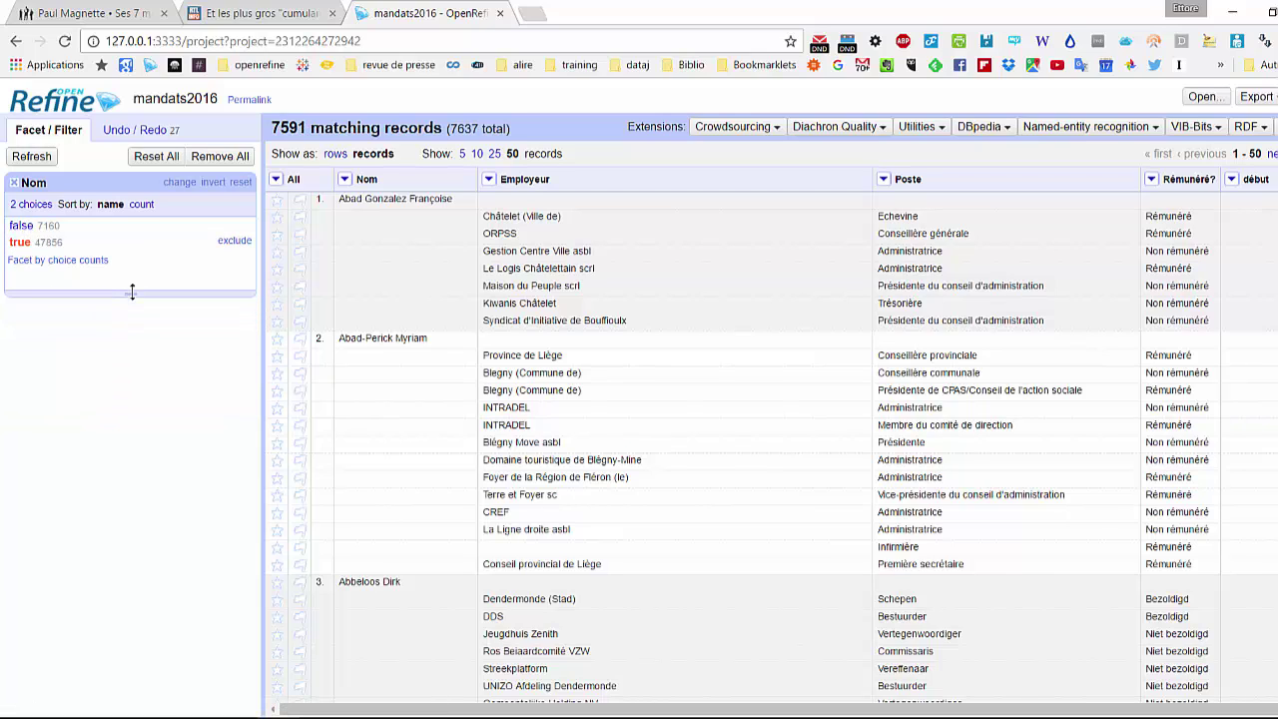
{"action": "left_click", "coordinate": [335, 154]}
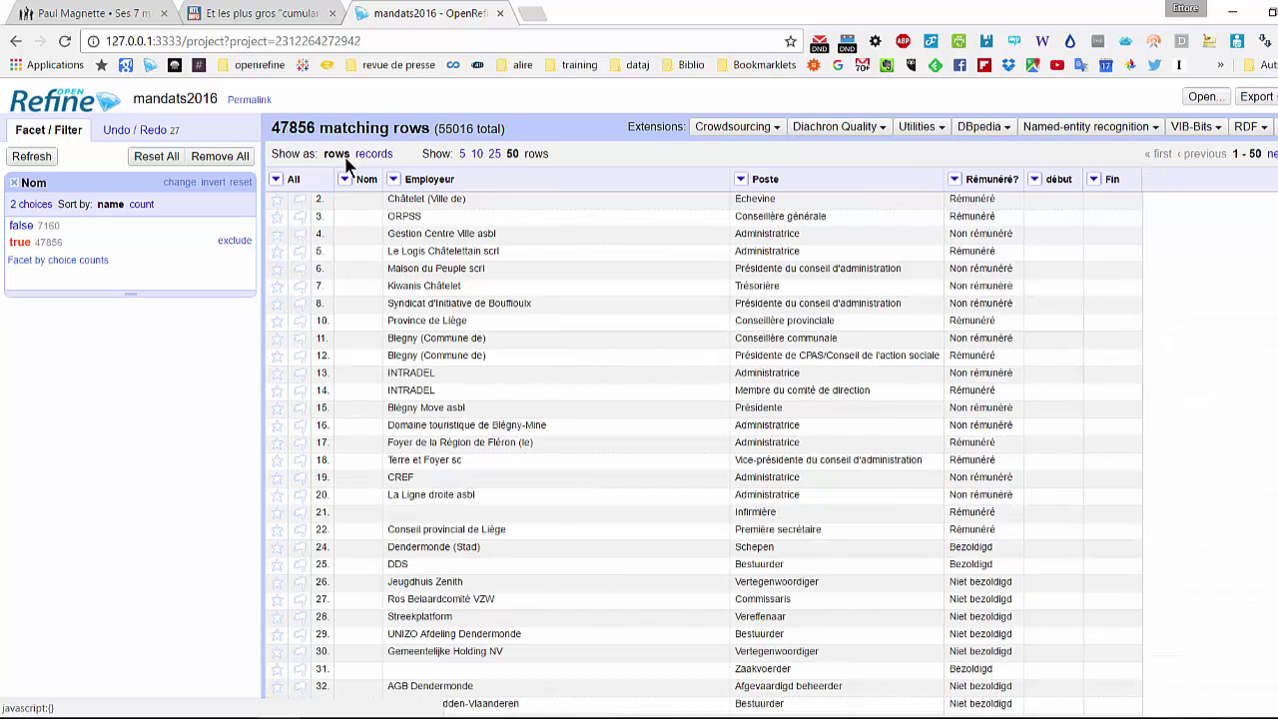
- Facet the Employeur column by blank, restrict the view to true, and shrink the facet box
{"action": "left_click", "coordinate": [391, 179]}
{"action": "mouse_move", "coordinate": [439, 200]}
{"action": "mouse_move", "coordinate": [575, 328]}
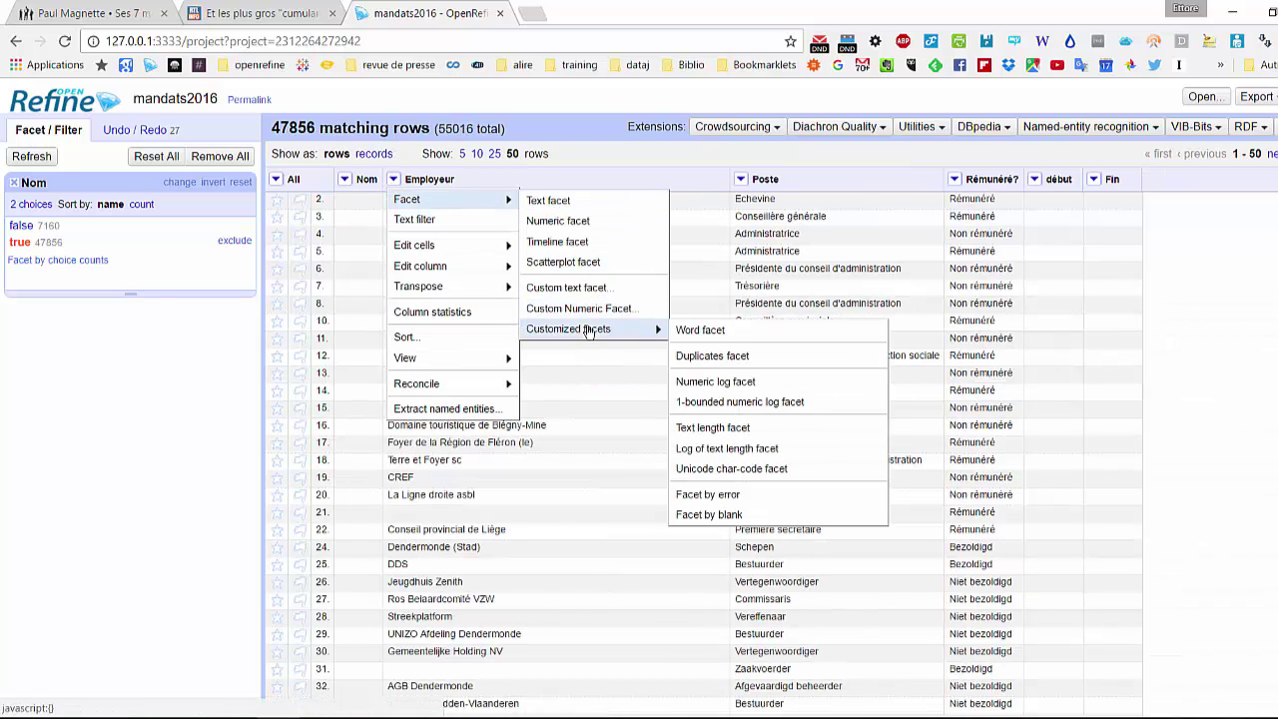
{"action": "left_click", "coordinate": [709, 514]}
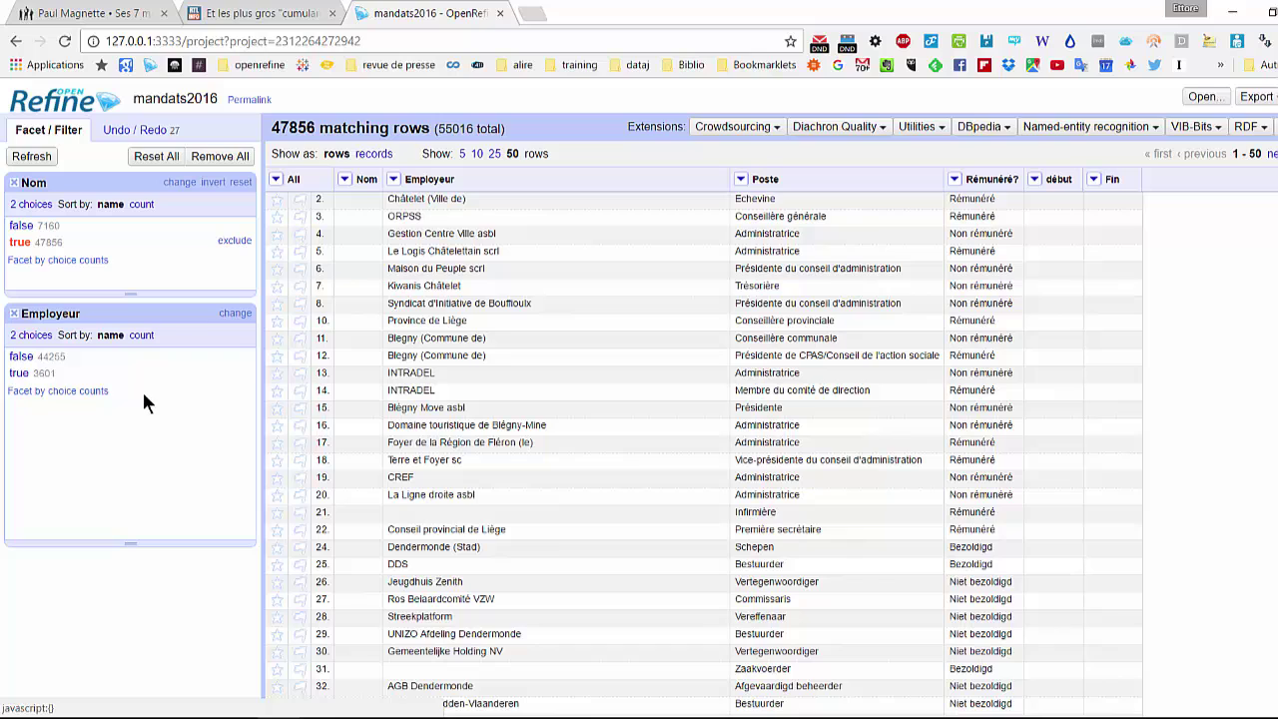
{"action": "left_click", "coordinate": [19, 374]}
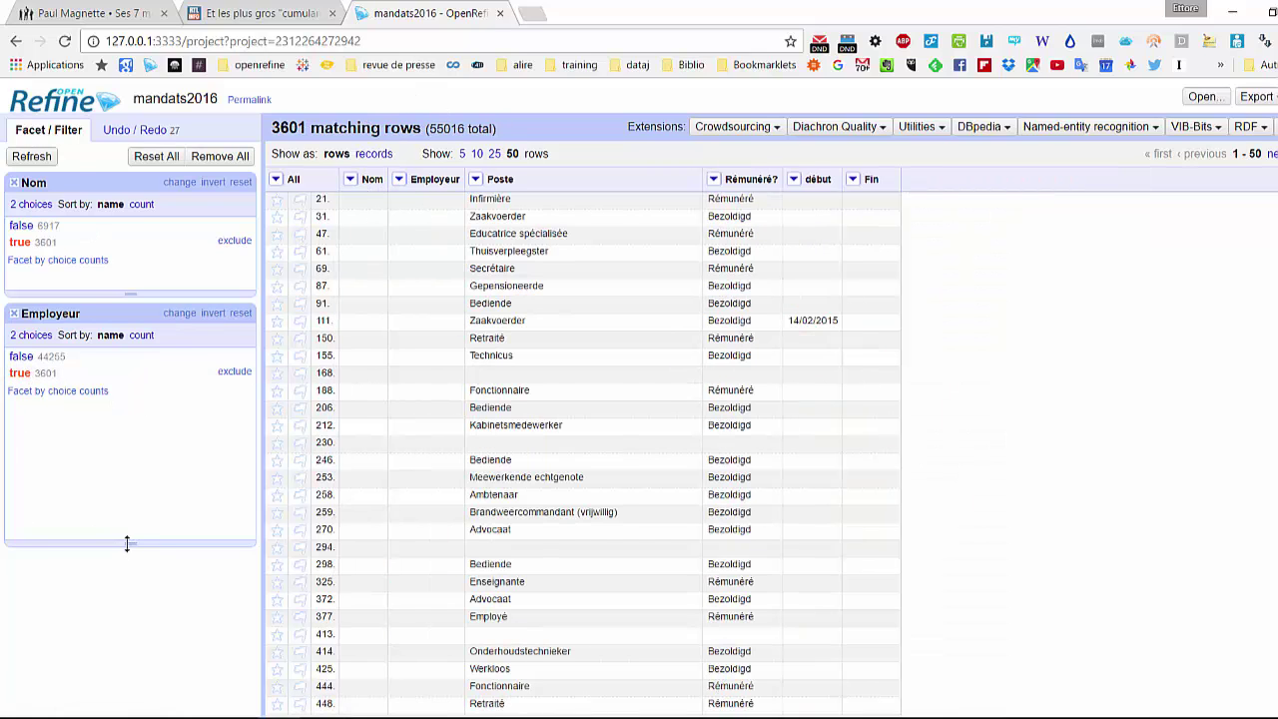
{"action": "left_click_drag", "start_coordinate": [127, 543], "coordinate": [130, 430]}
- Facet the Poste column by blank, shrink the facet box, and restrict the view to true
{"action": "left_click", "coordinate": [476, 179]}
{"action": "mouse_move", "coordinate": [503, 208]}
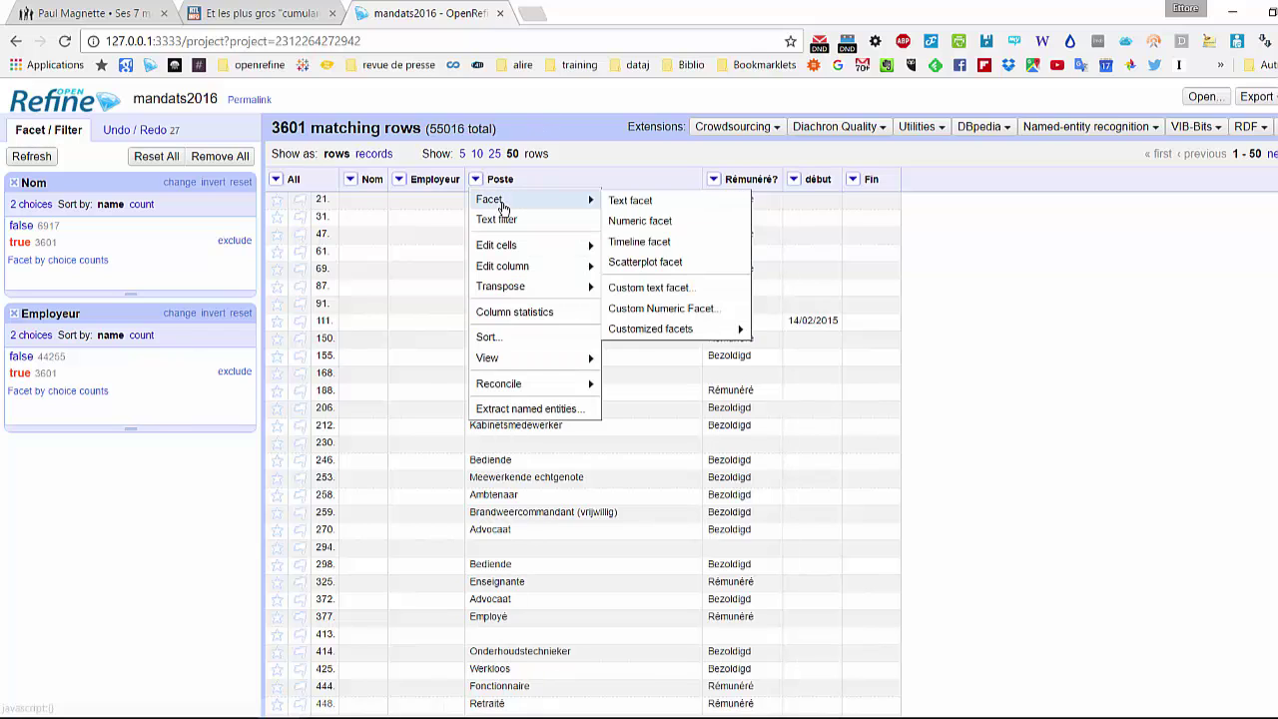
{"action": "mouse_move", "coordinate": [659, 329]}
{"action": "left_click", "coordinate": [803, 515]}
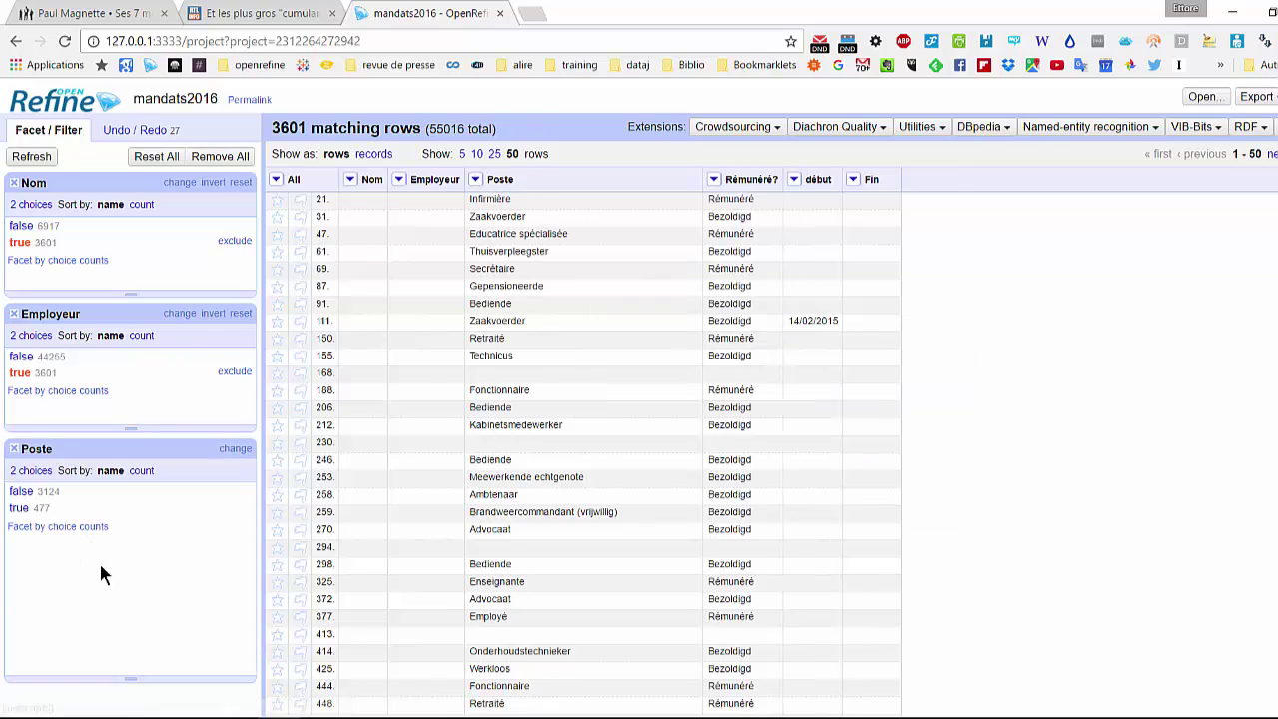
{"action": "left_click_drag", "start_coordinate": [128, 679], "coordinate": [122, 577]}
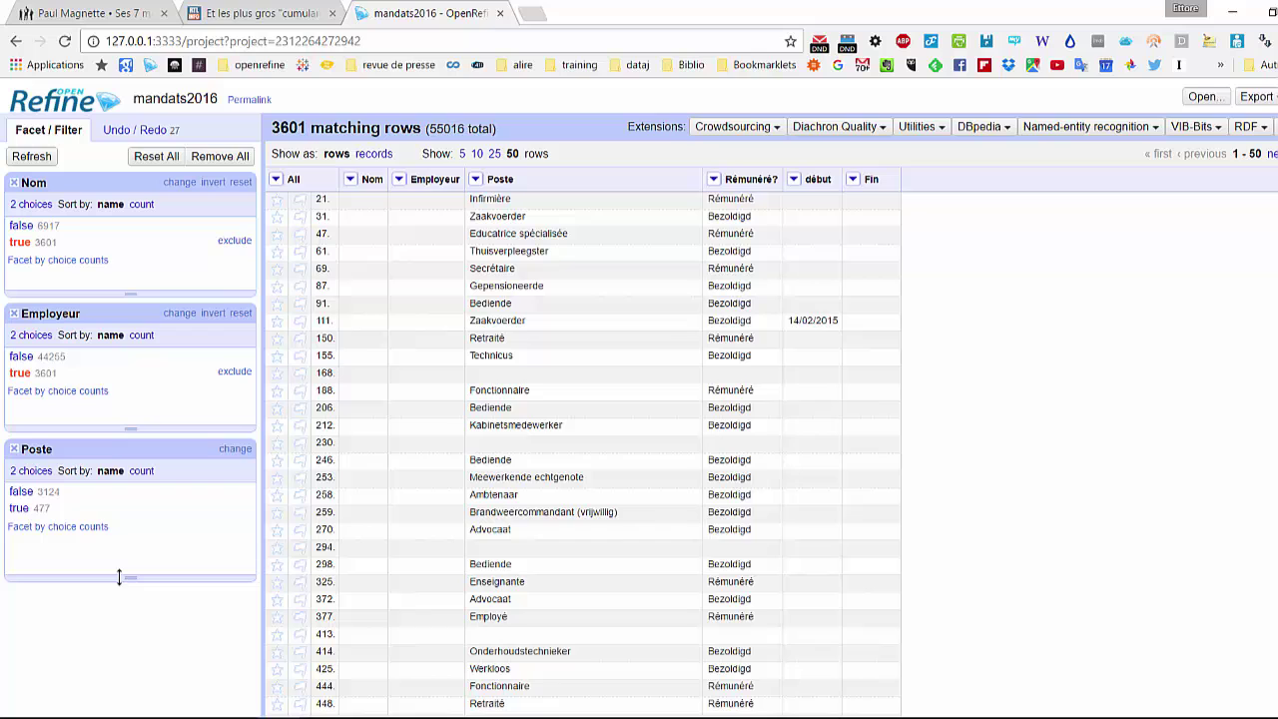
{"action": "left_click", "coordinate": [18, 509]}
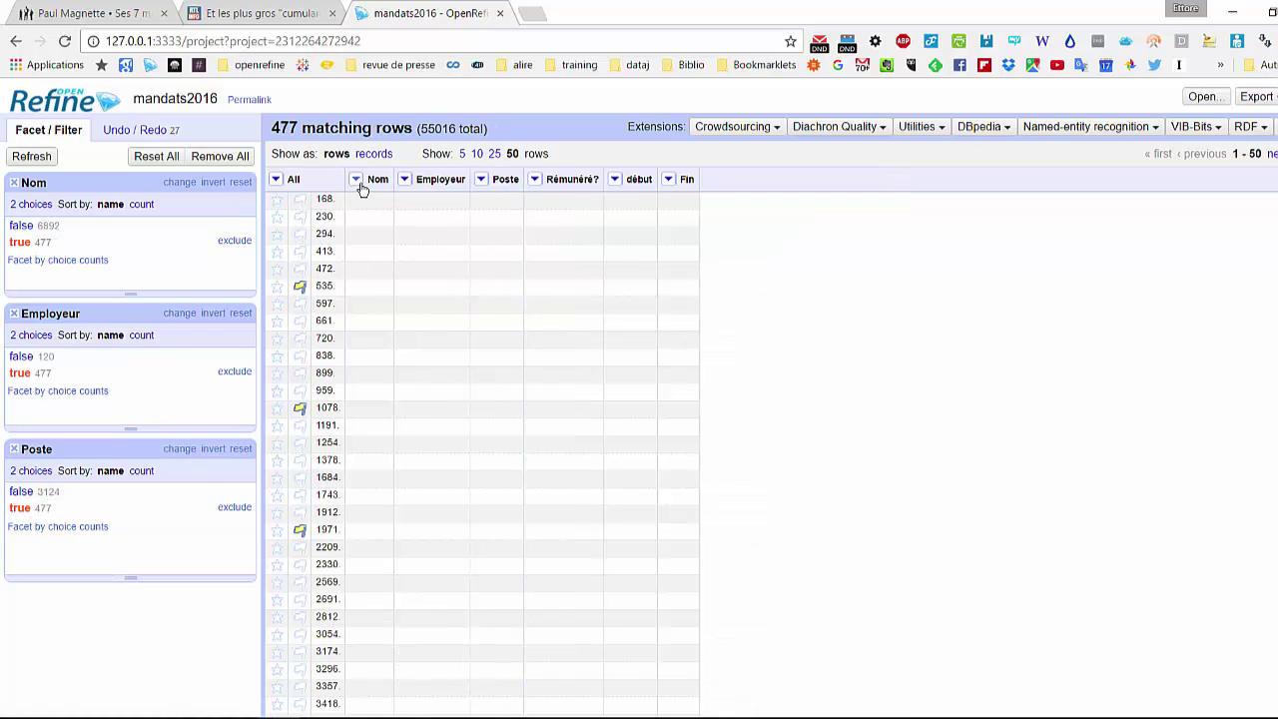
- Remove all matching rows that are blank in Nom, Employeur and Poste, and close the Nom and Employeur facets
{"action": "scroll", "coordinate": [460, 367], "scroll_direction": "down", "scroll_amount": 4}
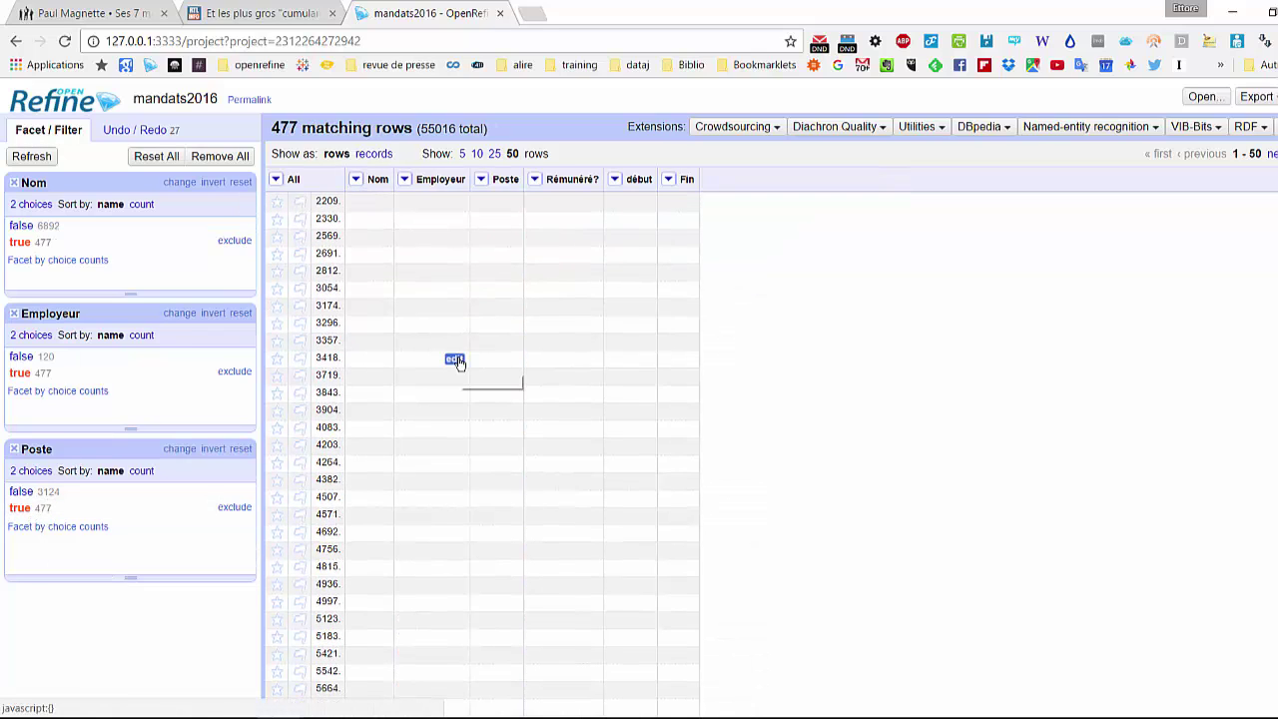
{"action": "scroll", "coordinate": [457, 359], "scroll_direction": "up", "scroll_amount": 4}
{"action": "left_click", "coordinate": [276, 178]}
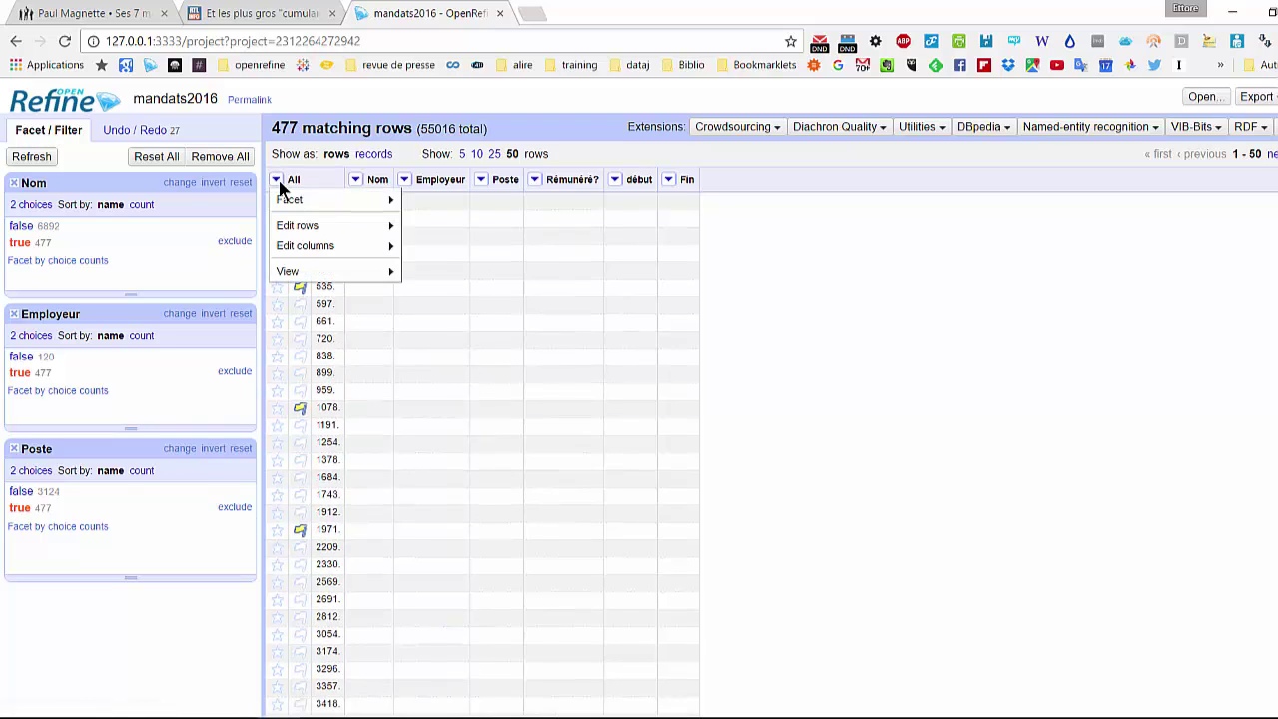
{"action": "mouse_move", "coordinate": [327, 227]}
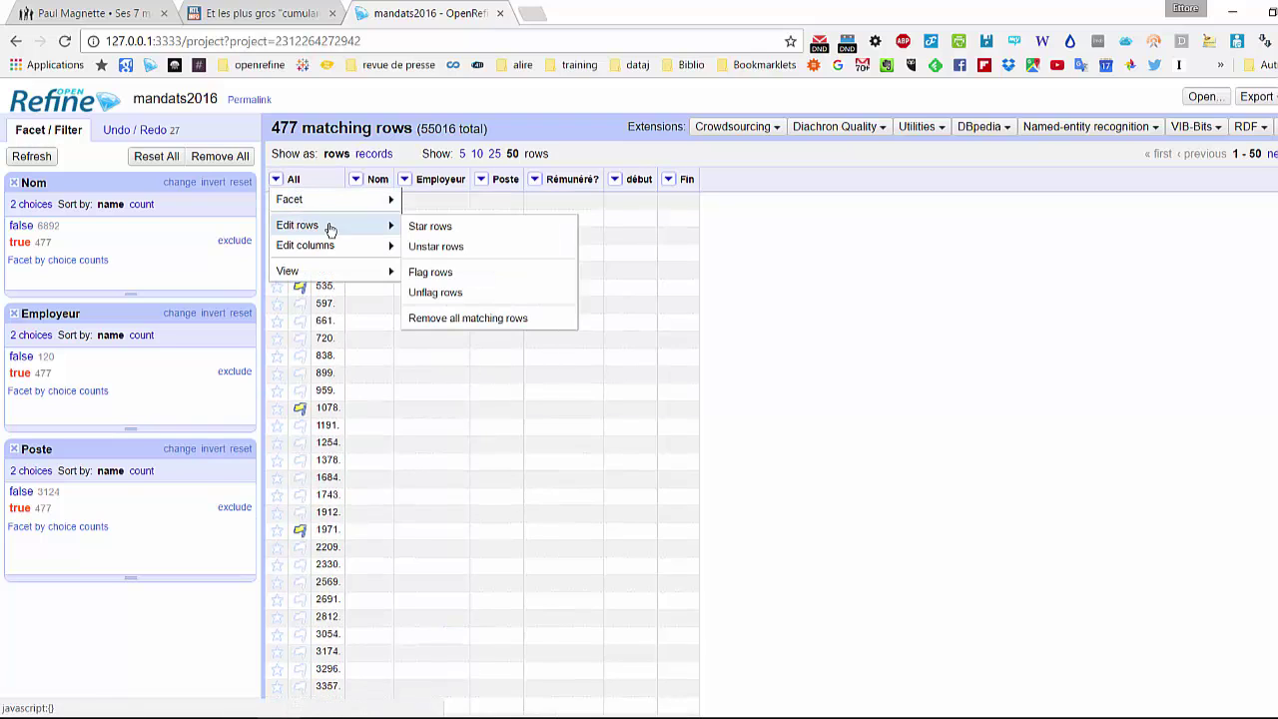
{"action": "left_click", "coordinate": [463, 318]}
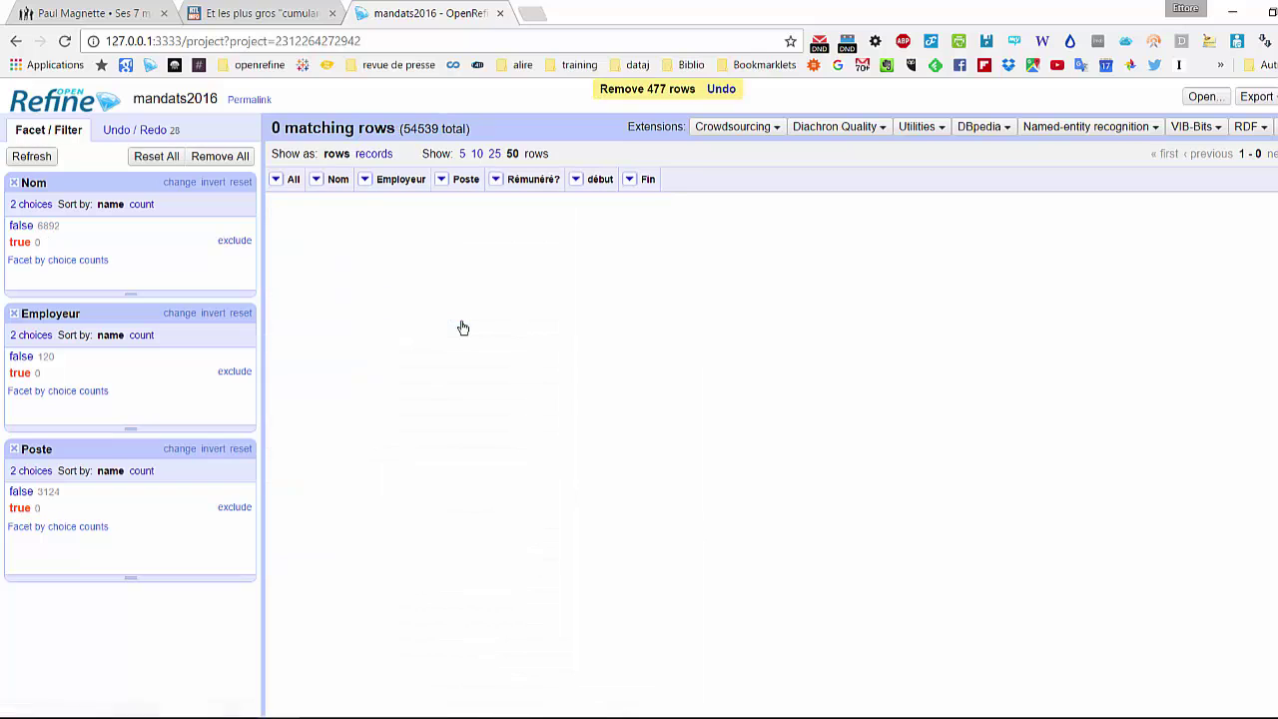
{"action": "left_click", "coordinate": [14, 183]}
{"action": "left_click", "coordinate": [14, 183]}
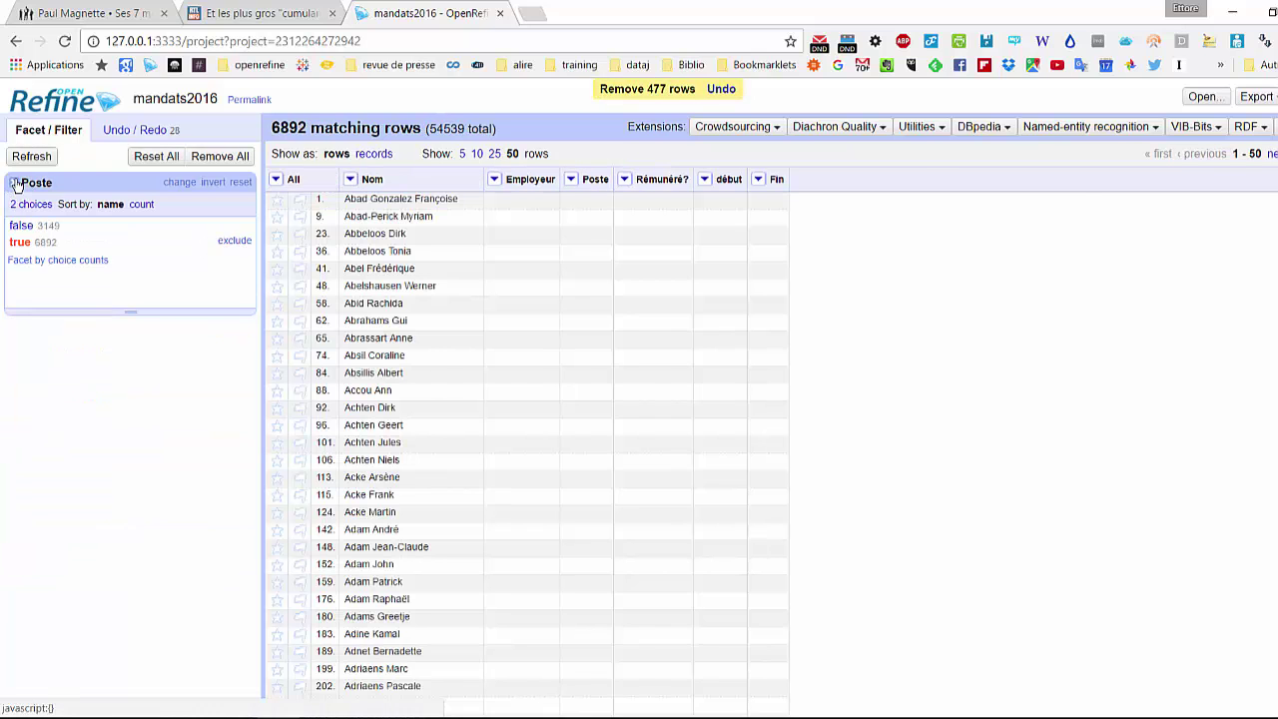
- Close the Poste facet and add a text filter on the Employeur column for the character |
{"action": "left_click", "coordinate": [14, 183]}
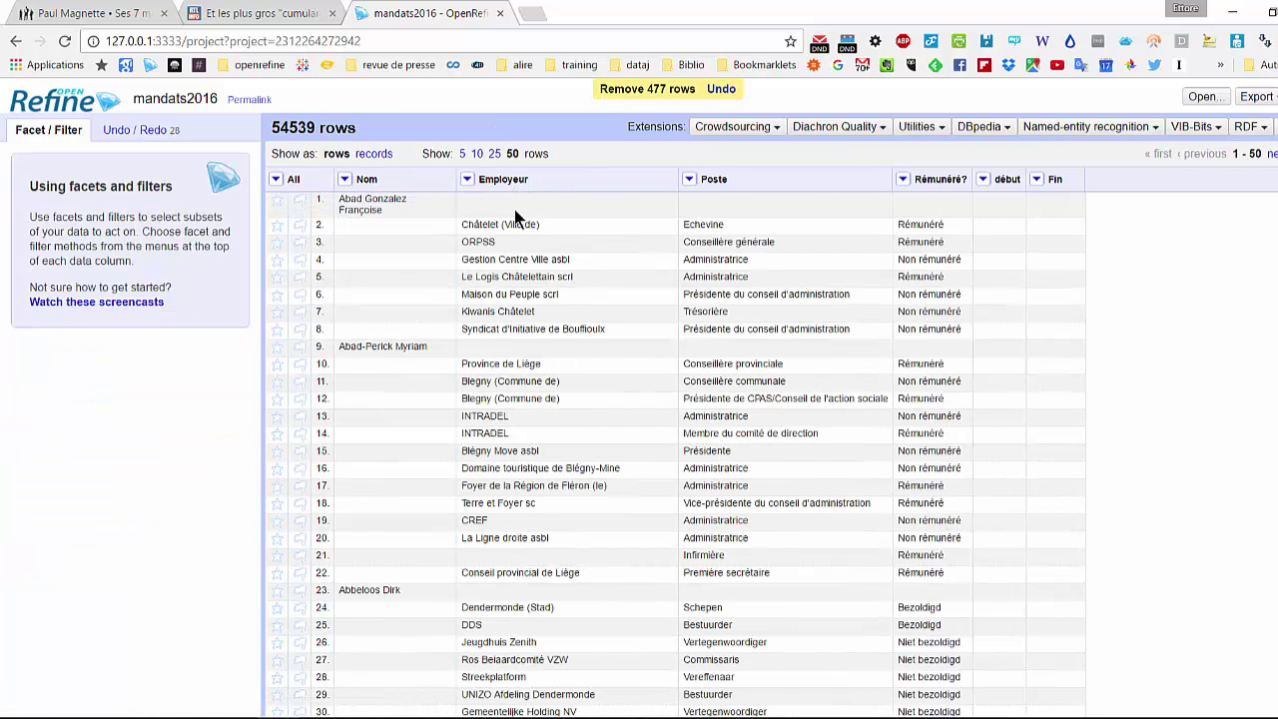
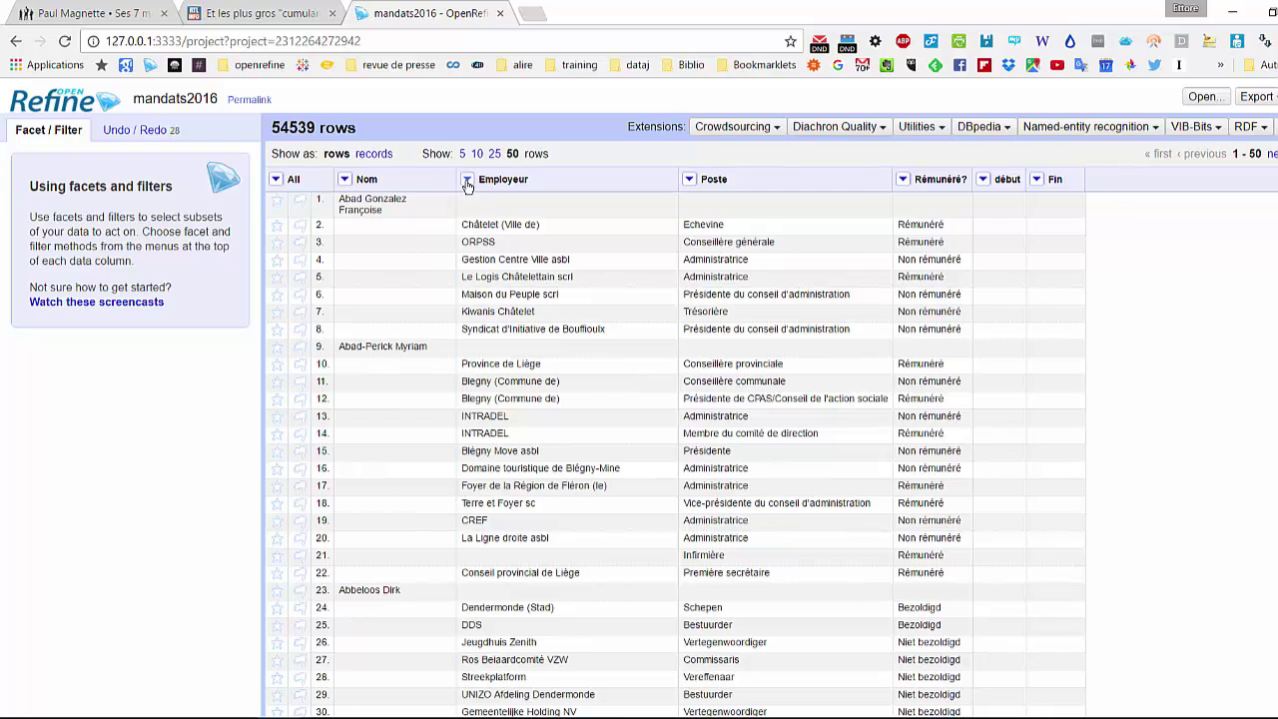
{"action": "left_click", "coordinate": [467, 180]}
{"action": "left_click", "coordinate": [490, 217]}
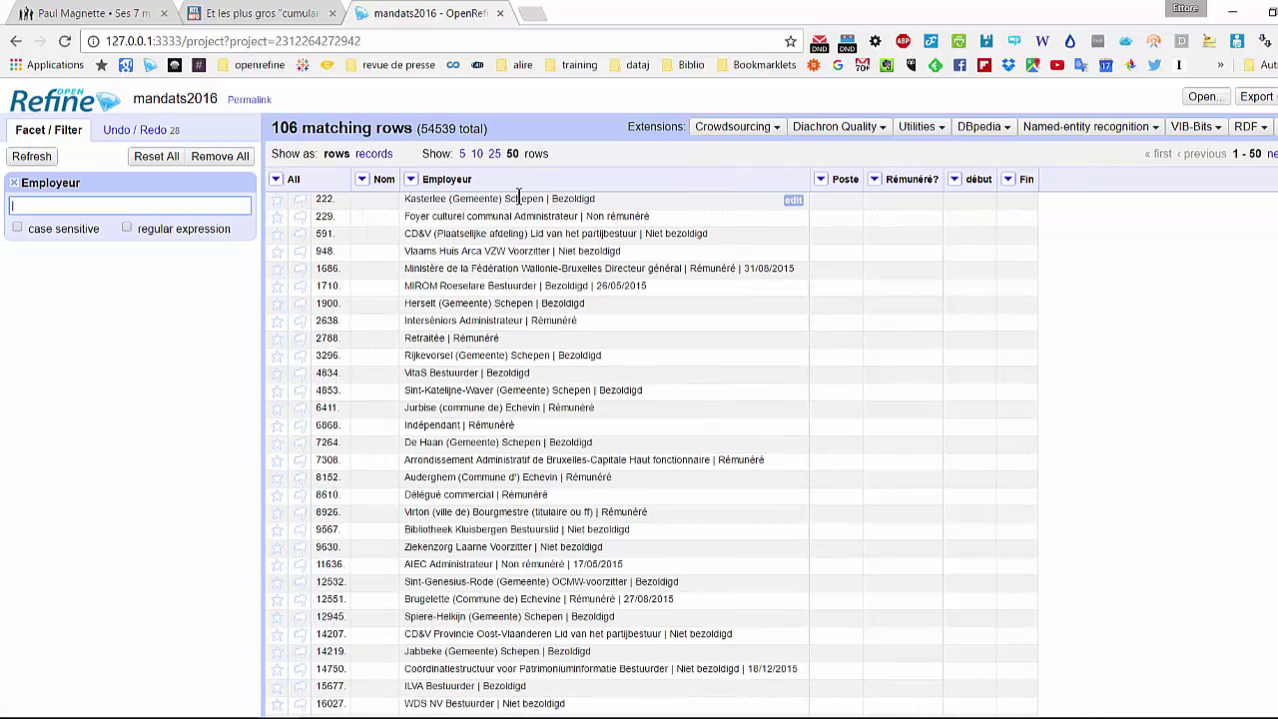
- Examine the filtered Employeur values for remuneration statuses and dates merged in after the | separators
{"action": "scroll", "coordinate": [584, 455], "scroll_direction": "down", "scroll_amount": 4}
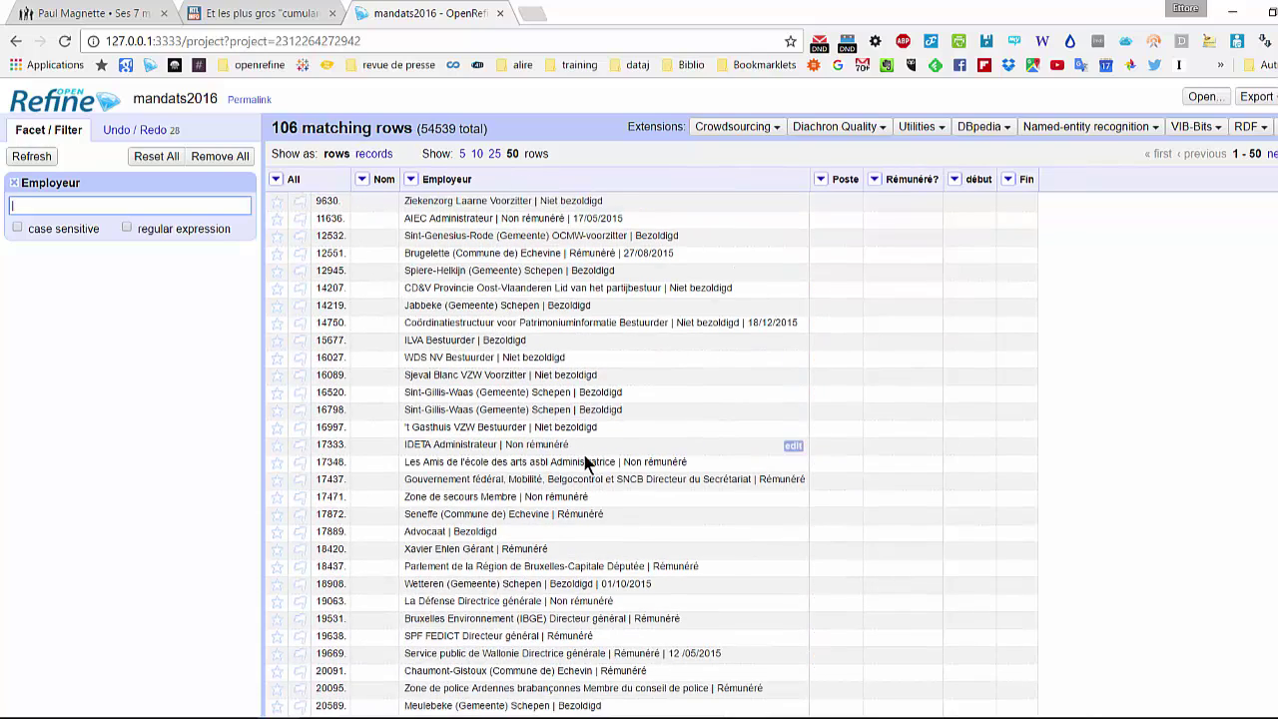
{"action": "scroll", "coordinate": [585, 460], "scroll_direction": "up", "scroll_amount": 4}
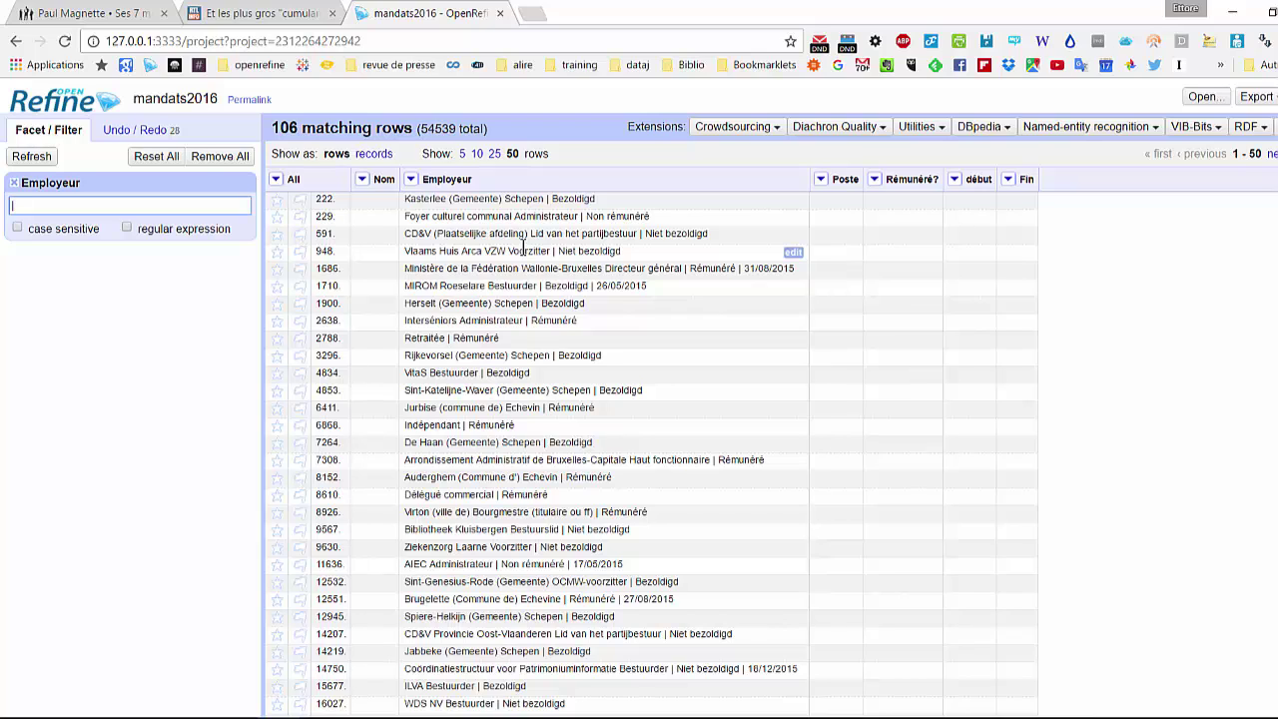
{"action": "double_click", "coordinate": [573, 199]}
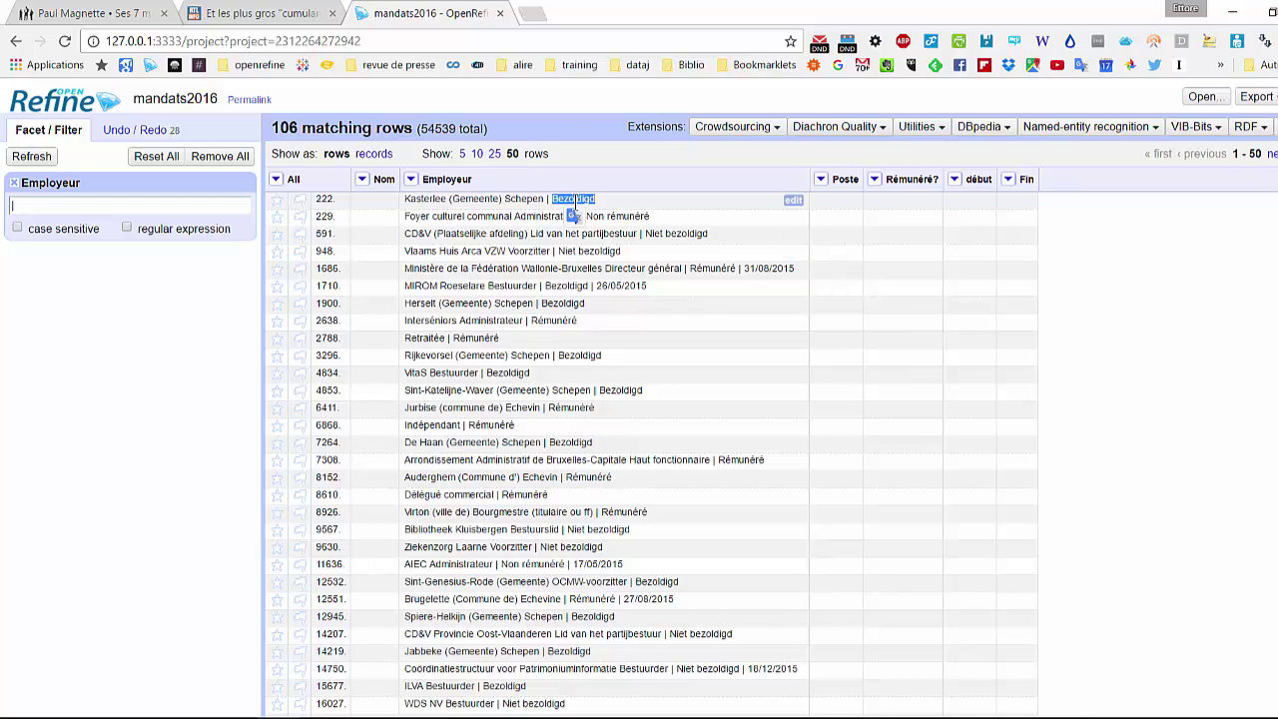
{"action": "left_click", "coordinate": [573, 215]}
{"action": "double_click", "coordinate": [625, 215]}
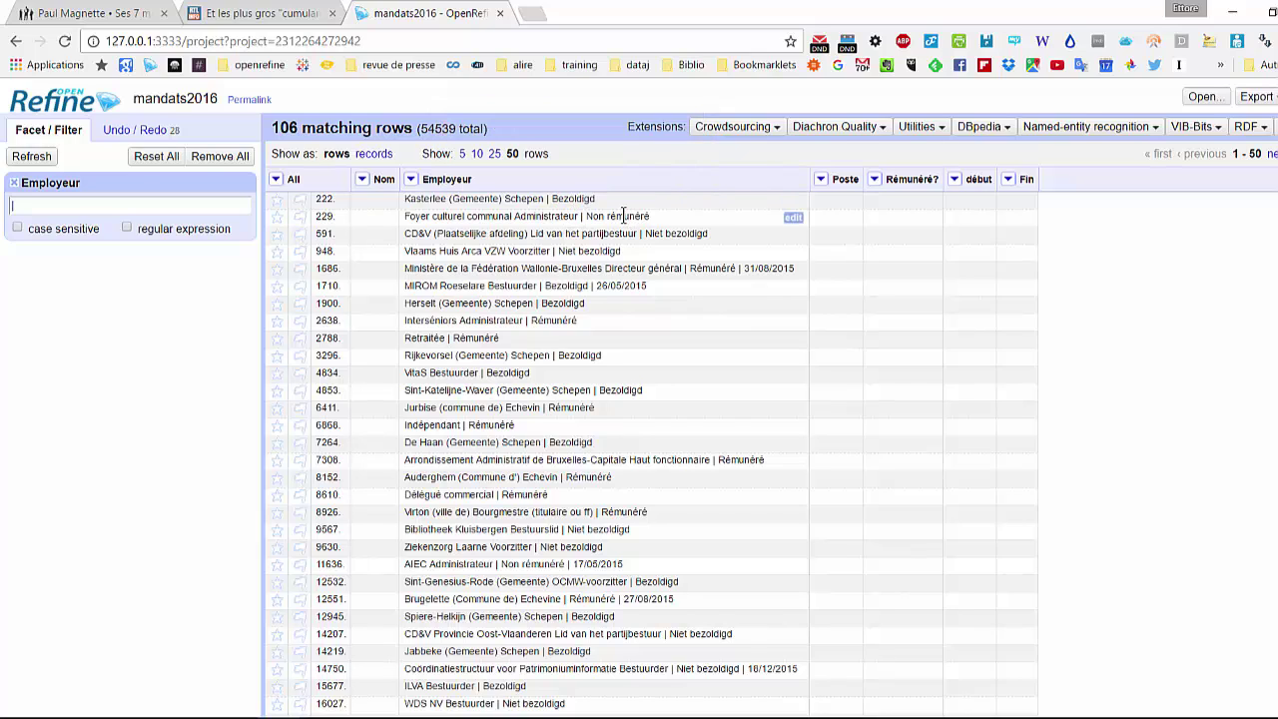
{"action": "left_click_drag", "start_coordinate": [587, 216], "coordinate": [649, 217]}
{"action": "left_click", "coordinate": [697, 229]}
{"action": "scroll", "coordinate": [670, 439], "scroll_direction": "down", "scroll_amount": 3}
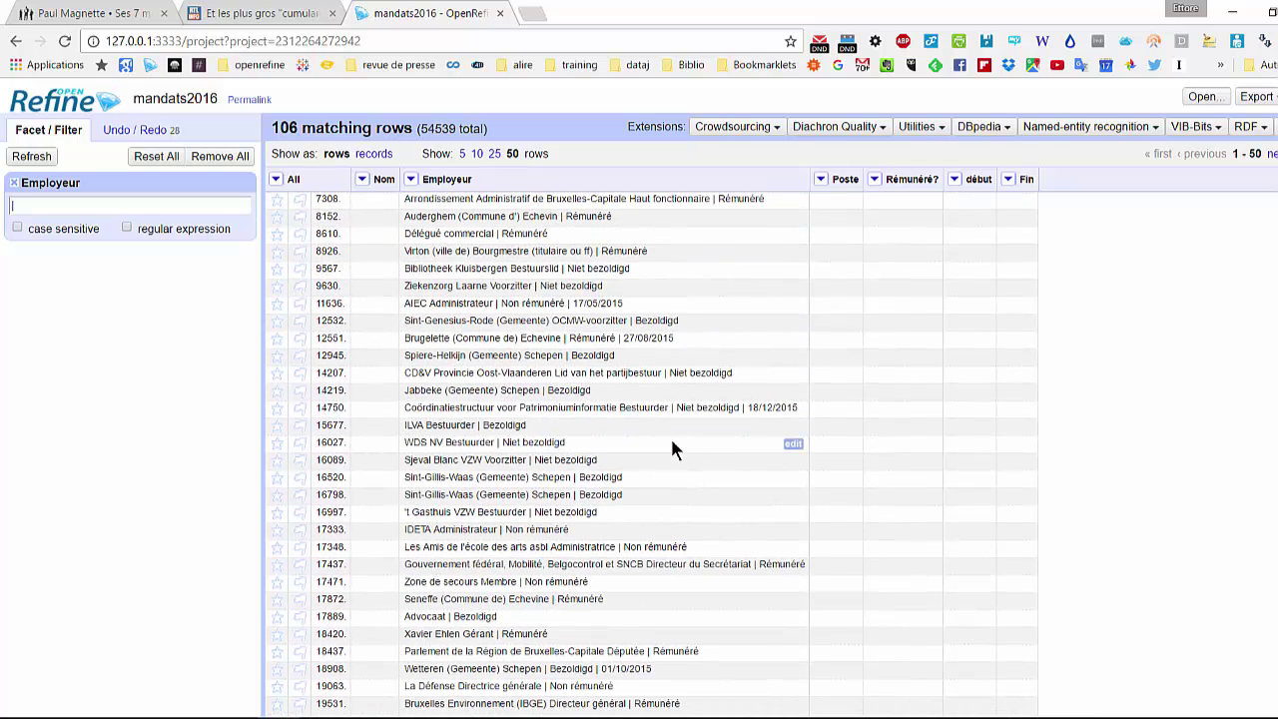
{"action": "scroll", "coordinate": [670, 262], "scroll_direction": "up", "scroll_amount": 2}
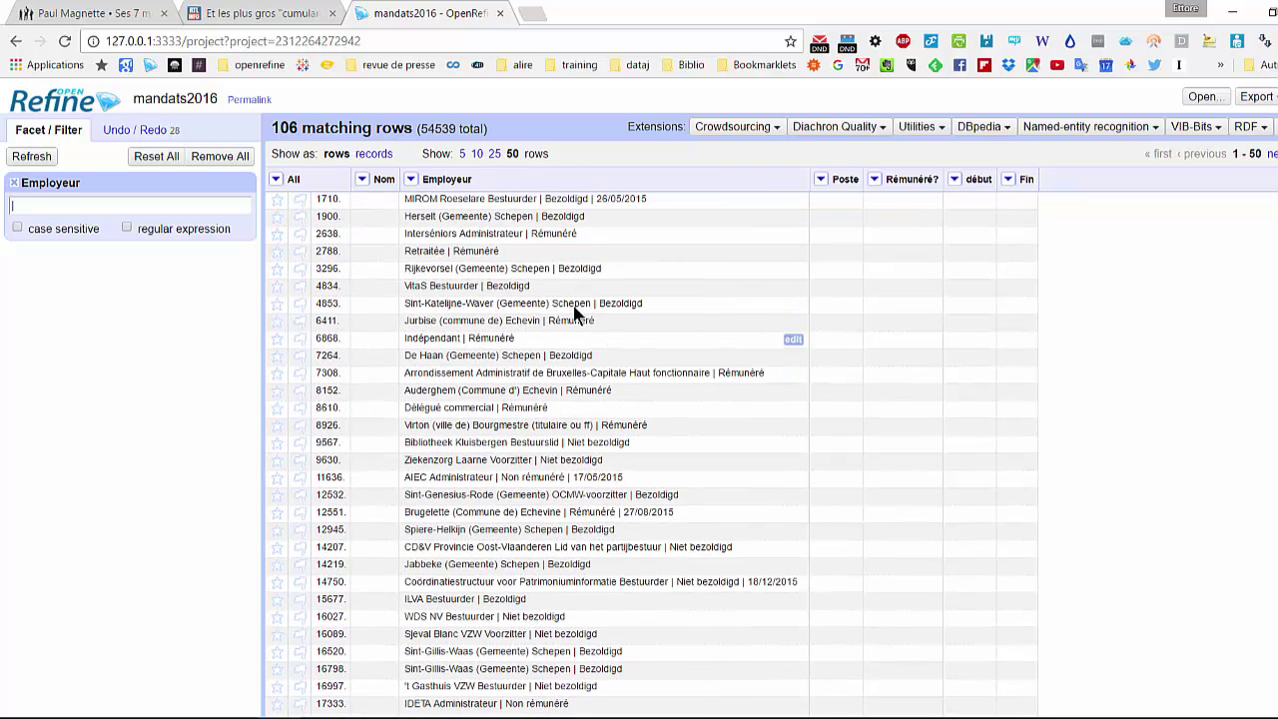
{"action": "double_click", "coordinate": [574, 319]}
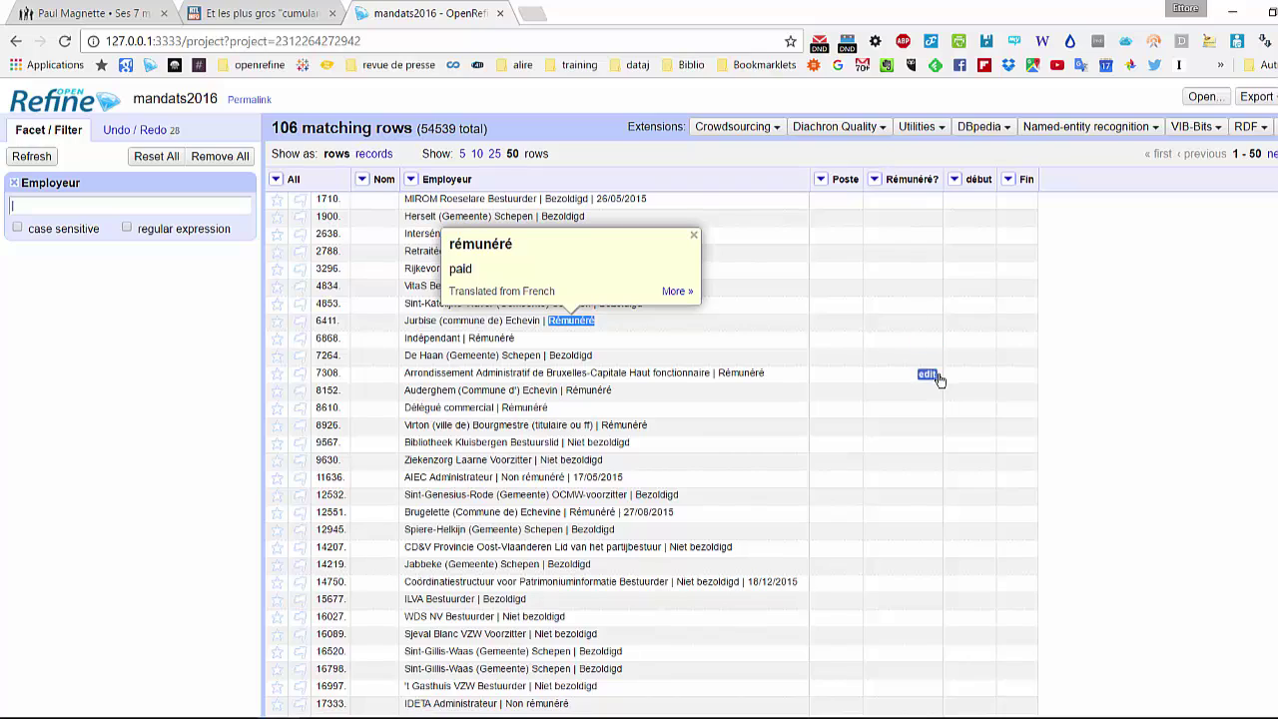
{"action": "left_click", "coordinate": [753, 357]}
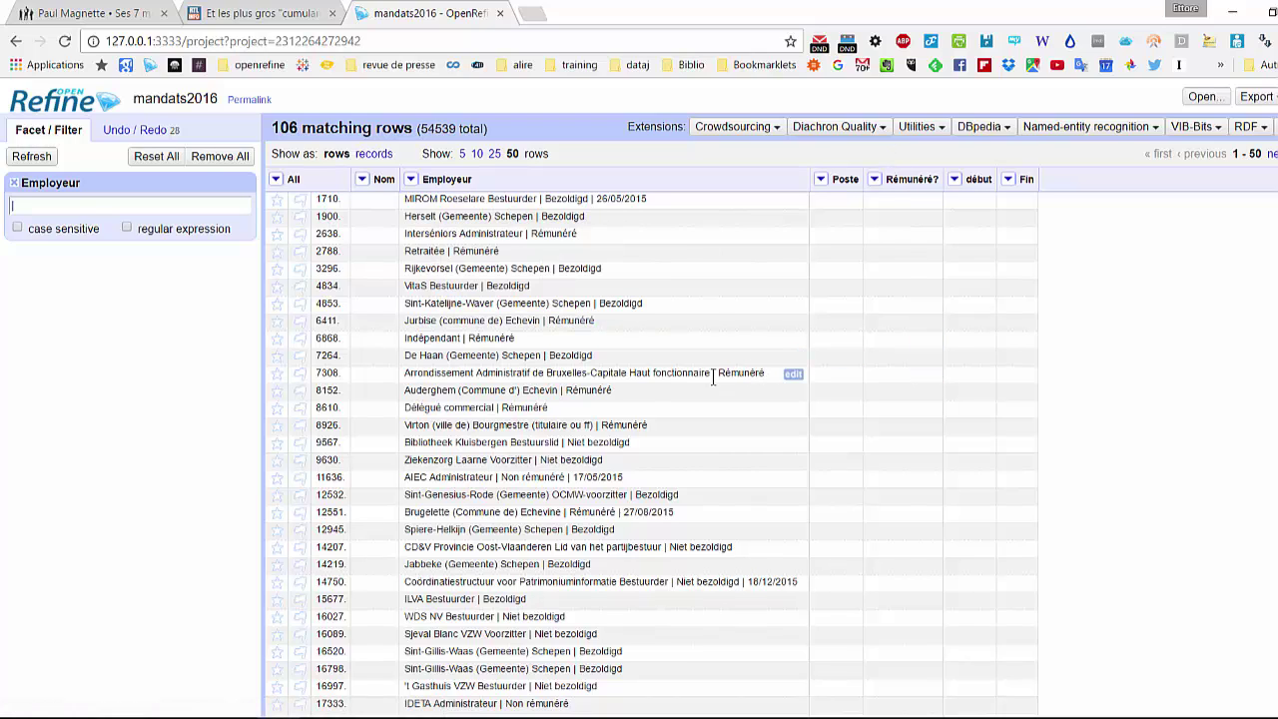
{"action": "left_click_drag", "start_coordinate": [718, 373], "coordinate": [767, 372]}
{"action": "scroll", "coordinate": [867, 473], "scroll_direction": "down", "scroll_amount": 2}
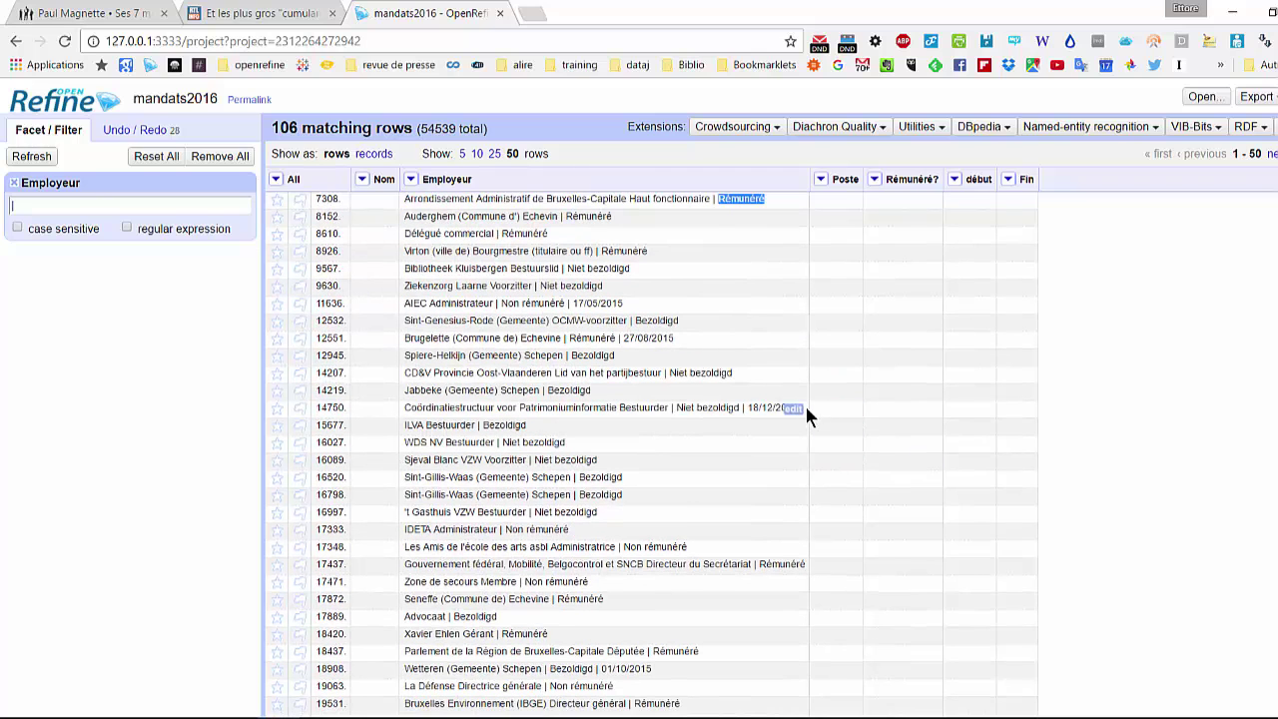
{"action": "left_click_drag", "start_coordinate": [748, 404], "coordinate": [809, 410]}
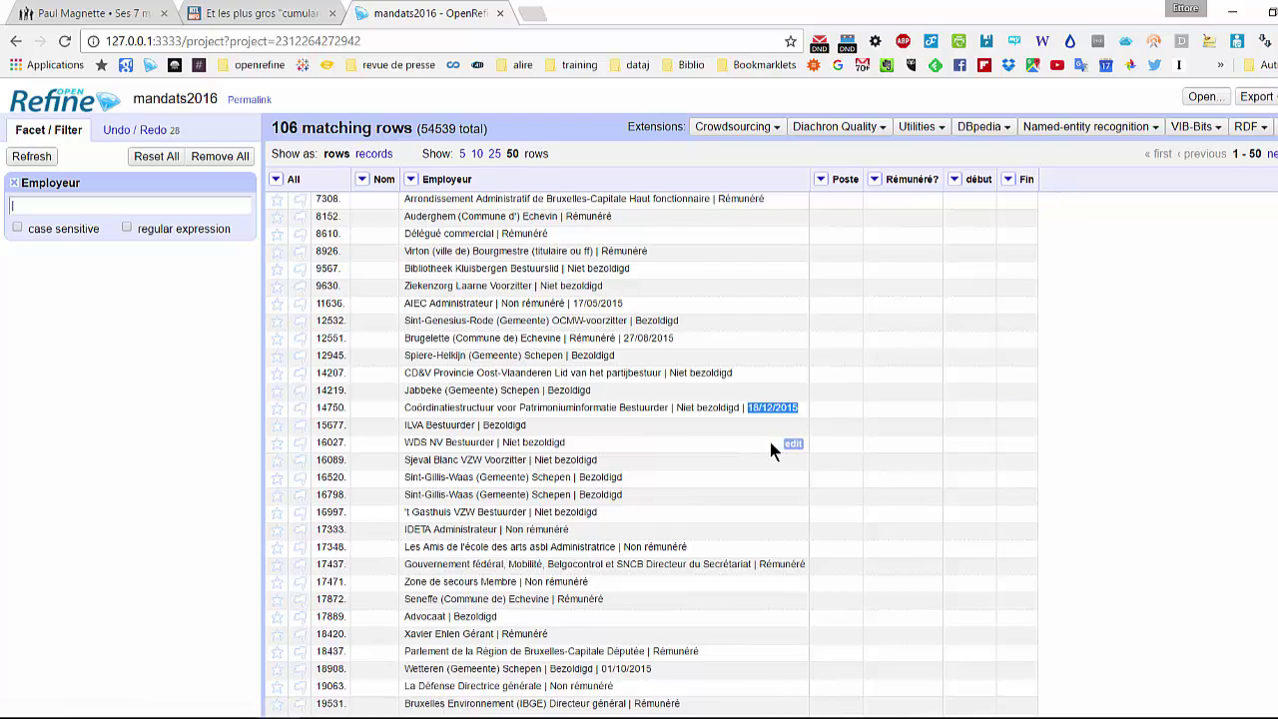
{"action": "left_click", "coordinate": [762, 408]}
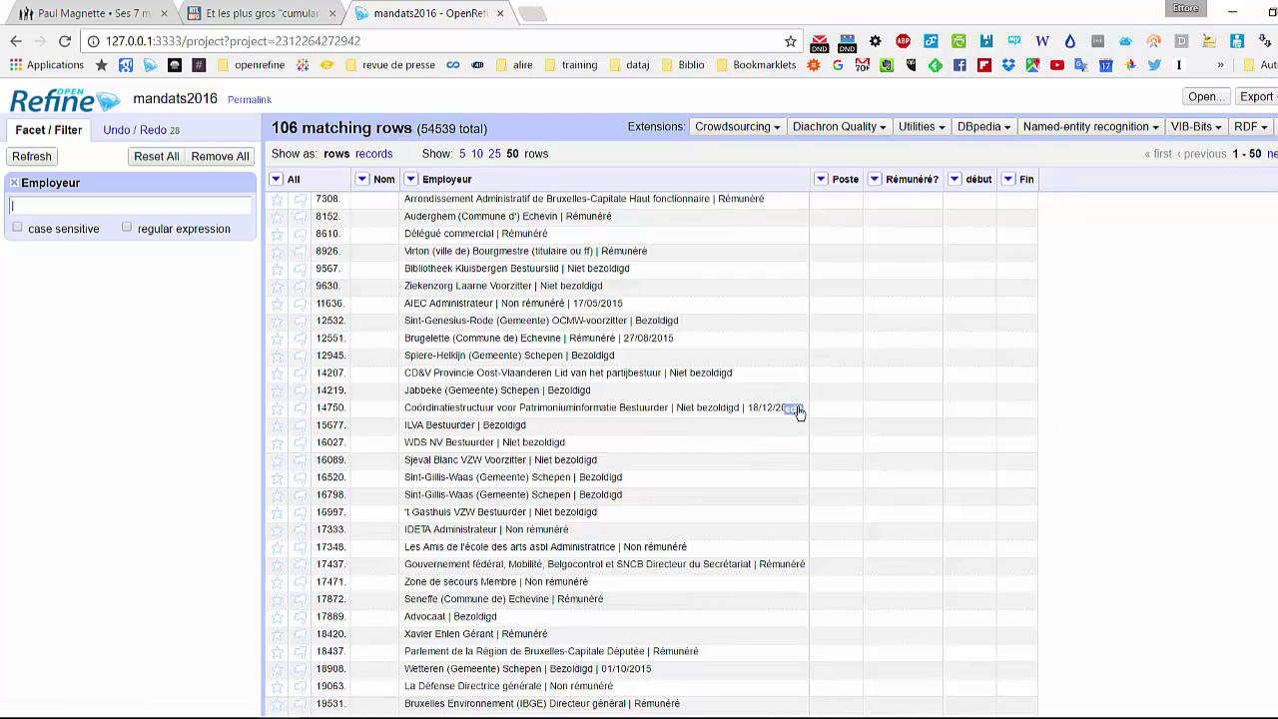
- Add a second text filter on the Employeur column using the regular expression \d+\/ to isolate values containing dates
{"action": "left_click", "coordinate": [414, 181]}
{"action": "left_click", "coordinate": [428, 216]}
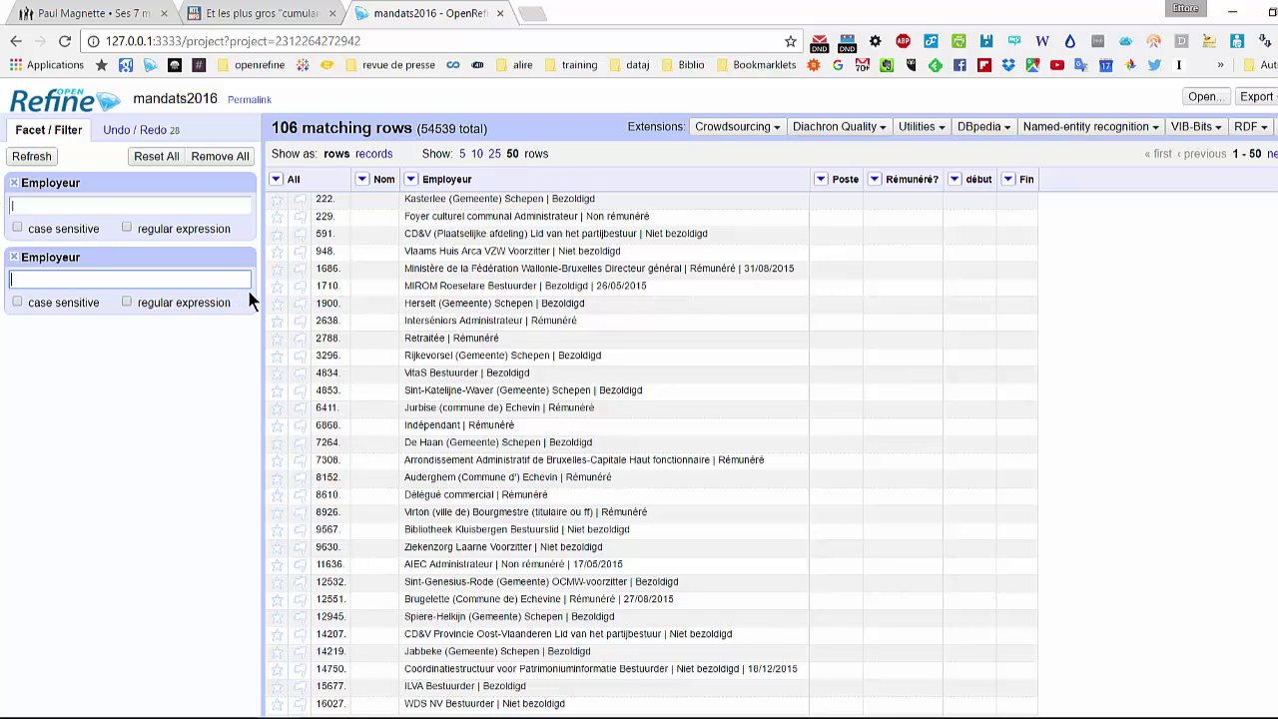
{"action": "type", "text": "\\"}
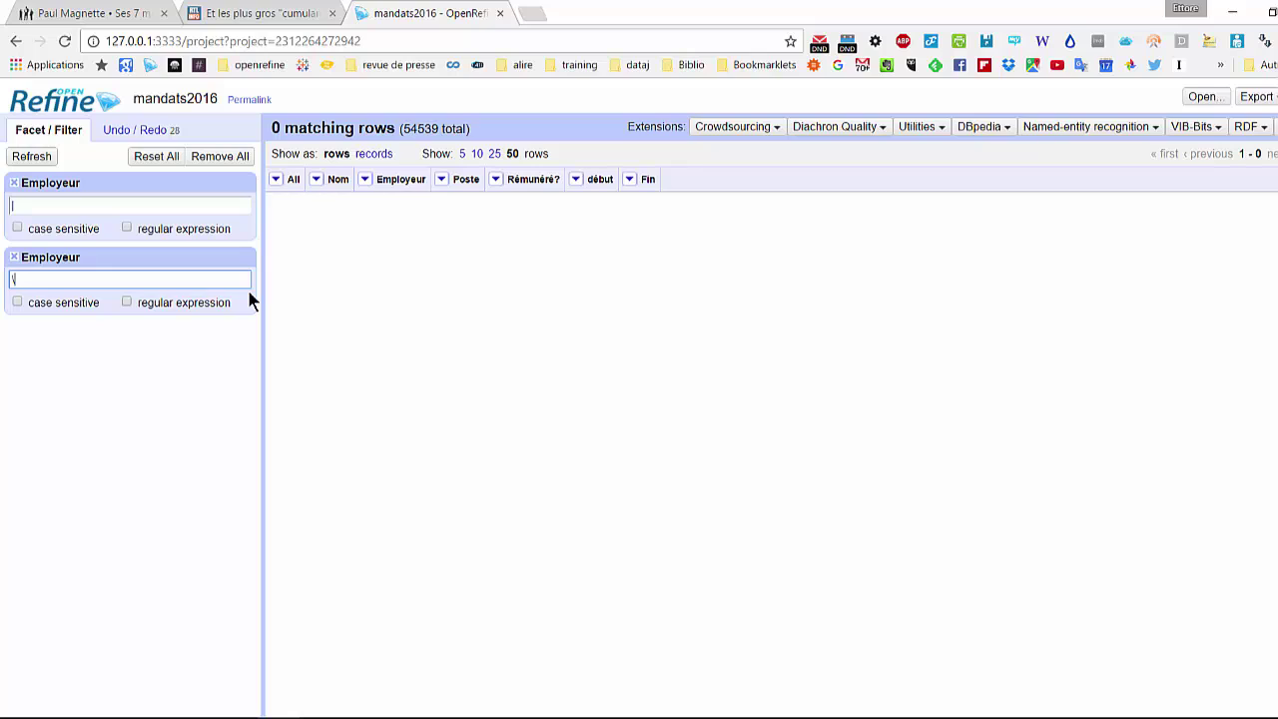
{"action": "type", "text": "d+\\"}
{"action": "left_click", "coordinate": [127, 301]}
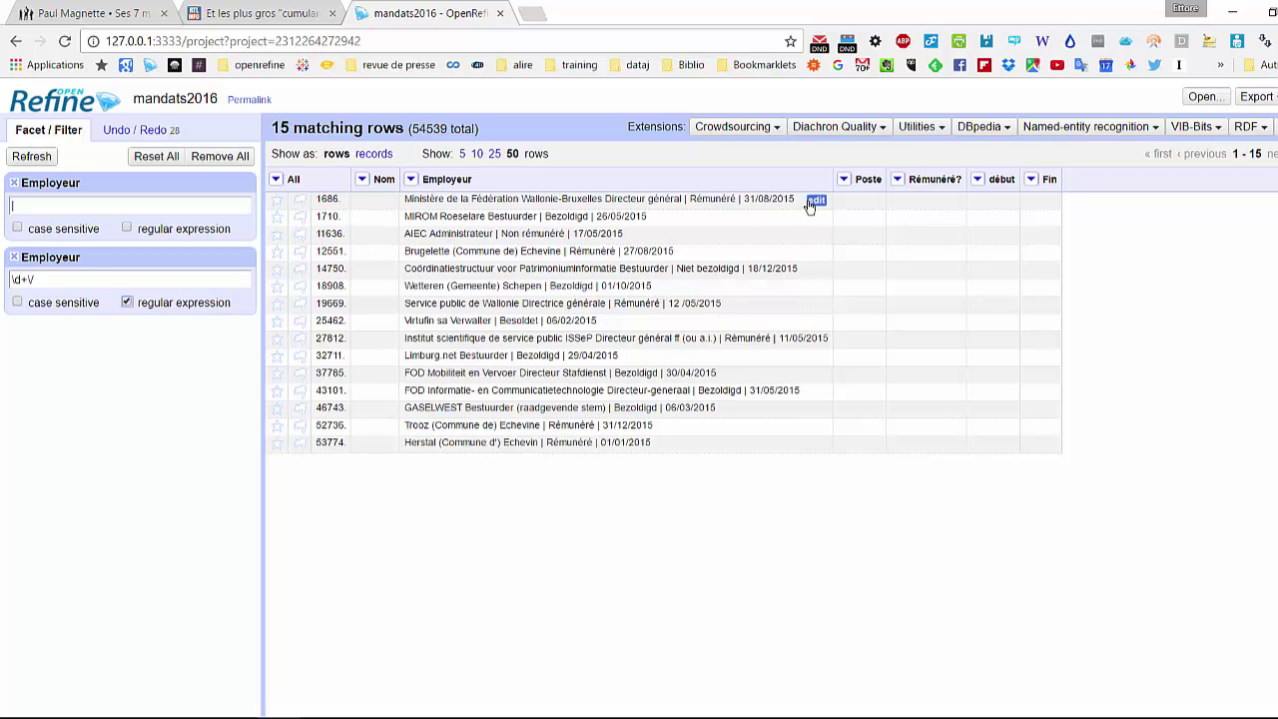
- Star all the matching rows whose Employeur value contains a date
{"action": "left_click_drag", "start_coordinate": [796, 198], "coordinate": [744, 199]}
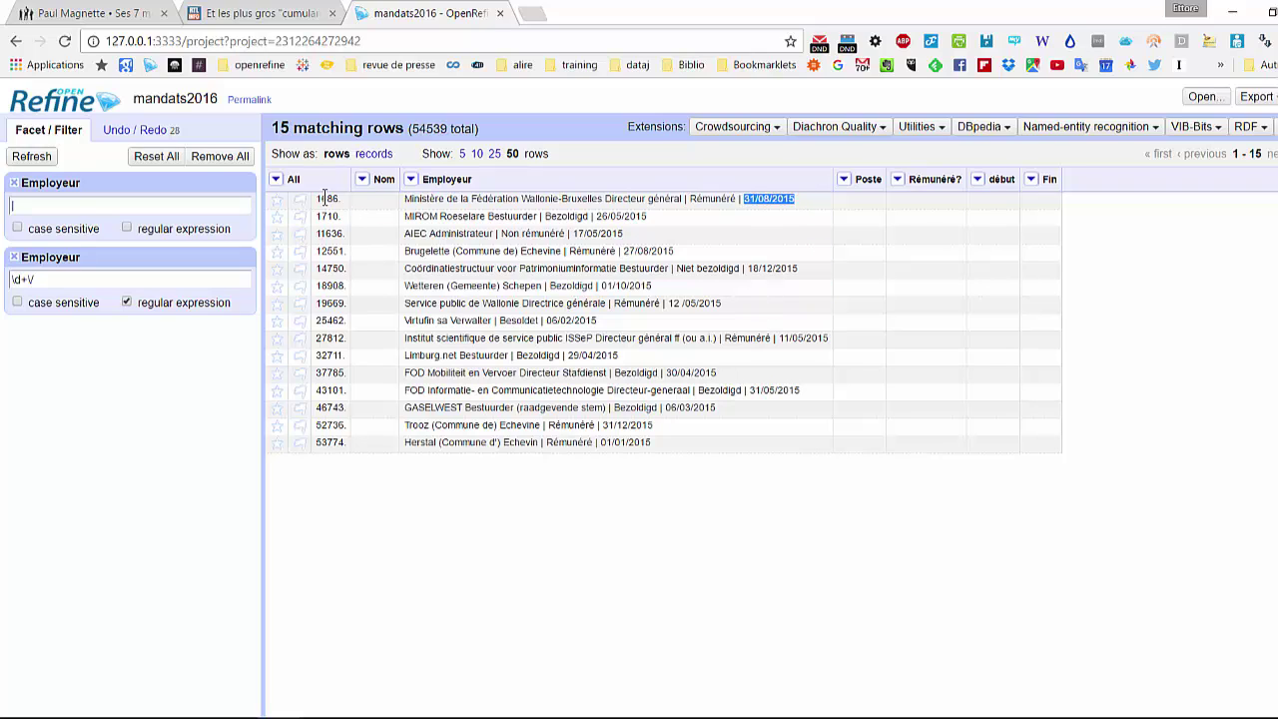
{"action": "left_click", "coordinate": [276, 179]}
{"action": "mouse_move", "coordinate": [296, 205]}
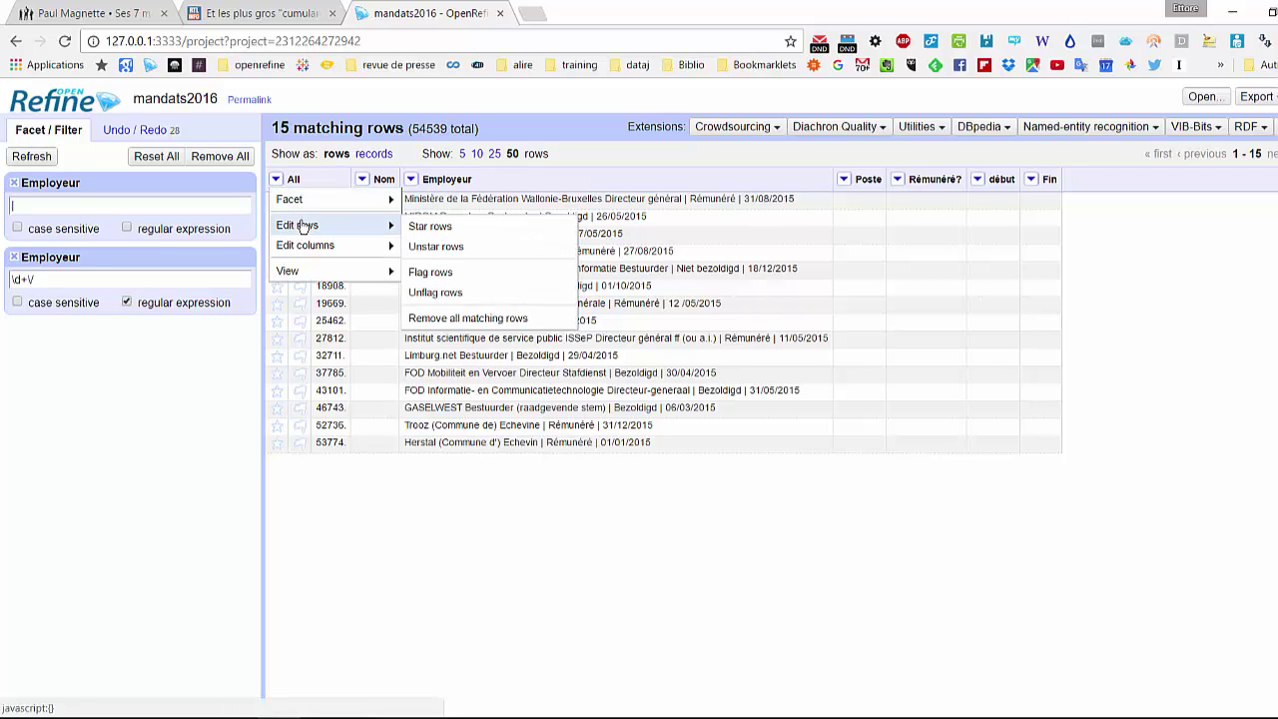
{"action": "left_click", "coordinate": [429, 227]}
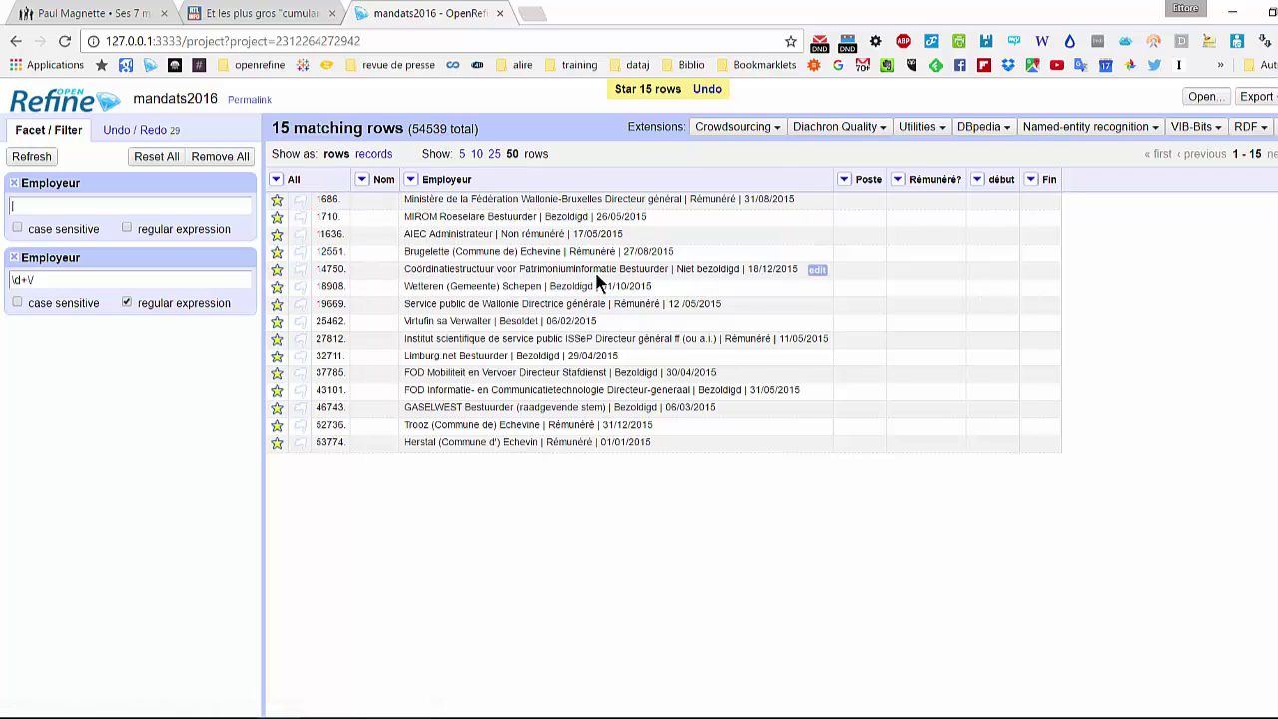
- Remove both Employeur filters and filter the Employeur column again for the character |
{"action": "left_click", "coordinate": [13, 257]}
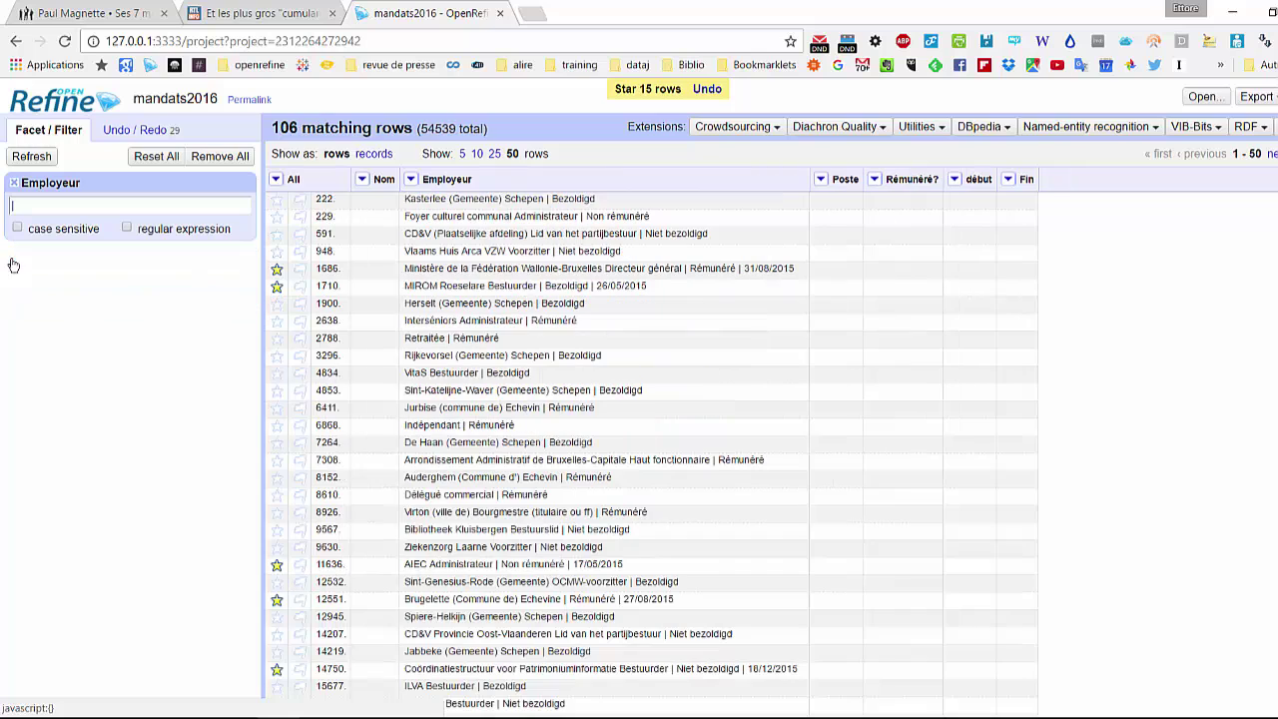
{"action": "left_click", "coordinate": [13, 183]}
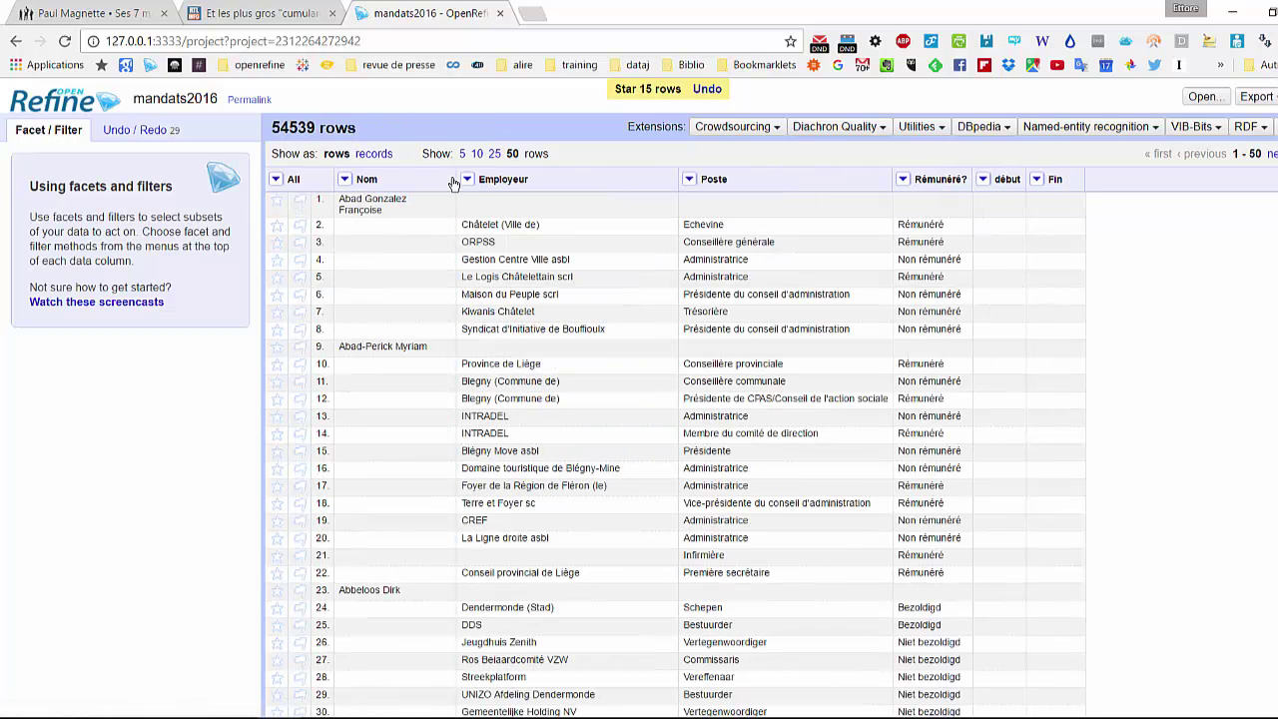
{"action": "left_click", "coordinate": [467, 179]}
{"action": "left_click", "coordinate": [477, 224]}
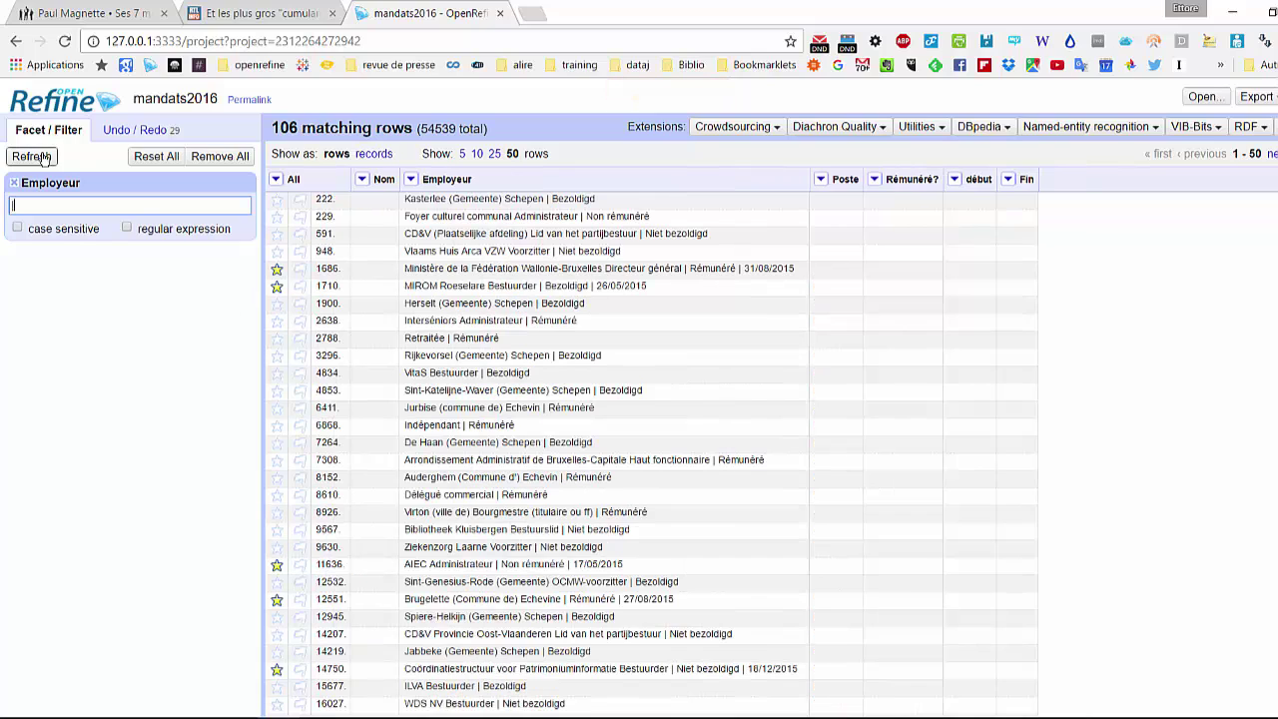
{"action": "scroll", "coordinate": [622, 269], "scroll_direction": "down", "scroll_amount": 3}
{"action": "scroll", "coordinate": [622, 298], "scroll_direction": "up", "scroll_amount": 3}
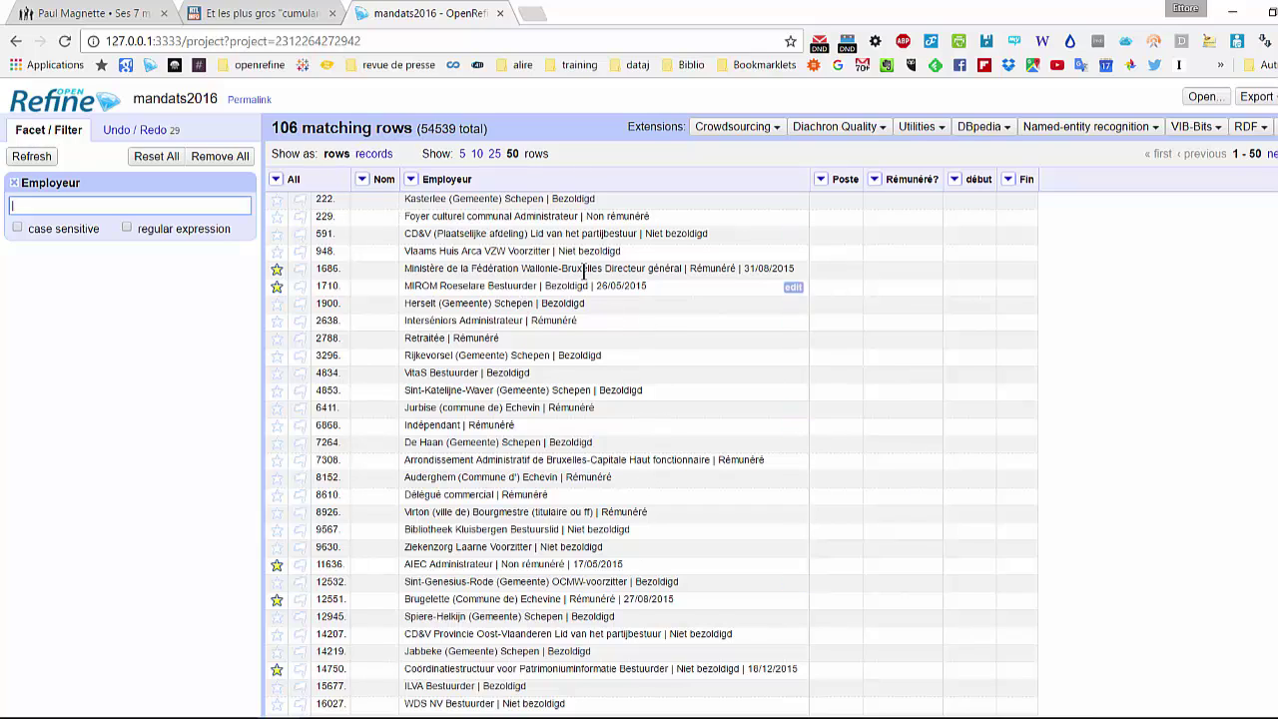
{"action": "left_click", "coordinate": [411, 179]}
{"action": "mouse_move", "coordinate": [425, 198]}
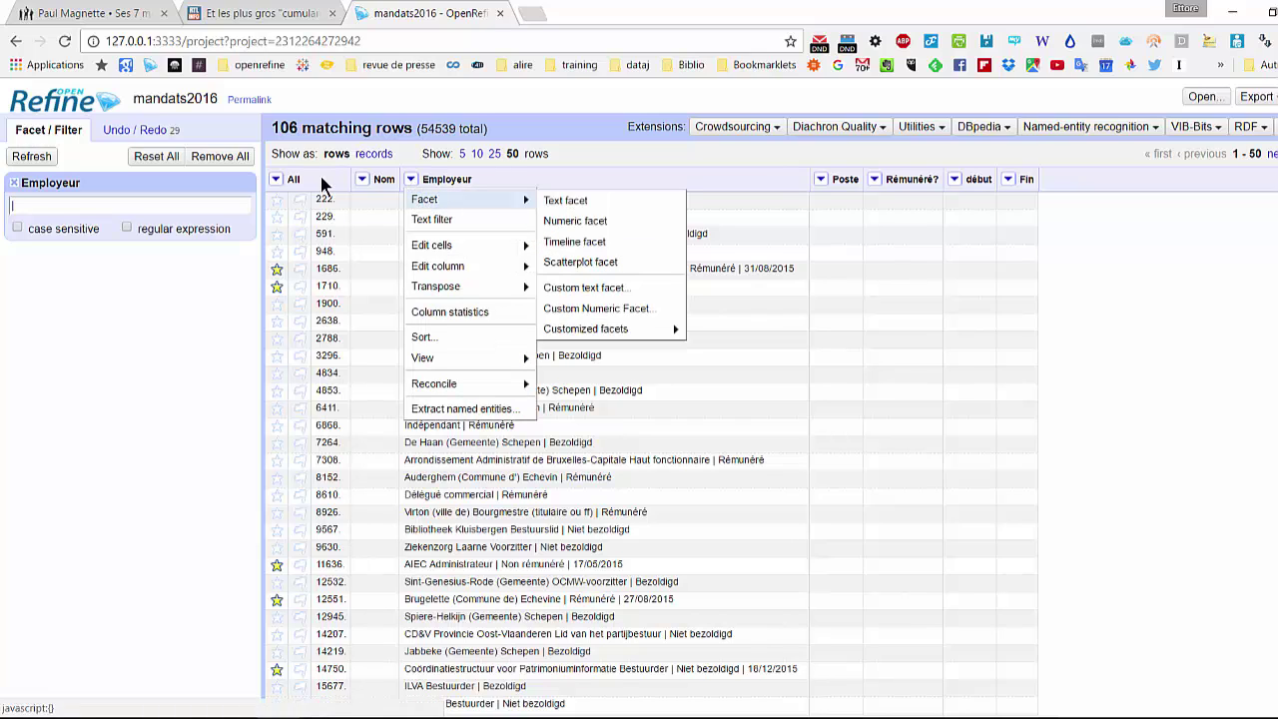
{"action": "left_click", "coordinate": [279, 182]}
{"action": "left_click", "coordinate": [276, 180]}
{"action": "mouse_move", "coordinate": [300, 201]}
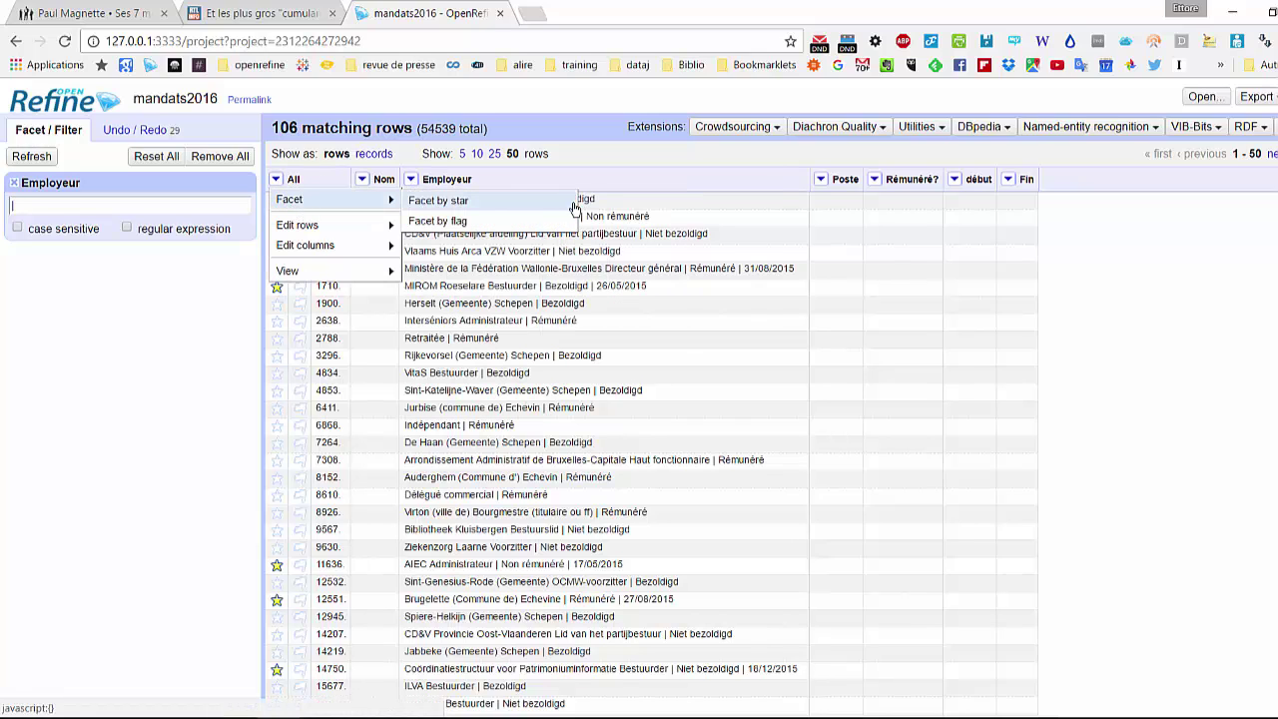
{"action": "left_click", "coordinate": [516, 203]}
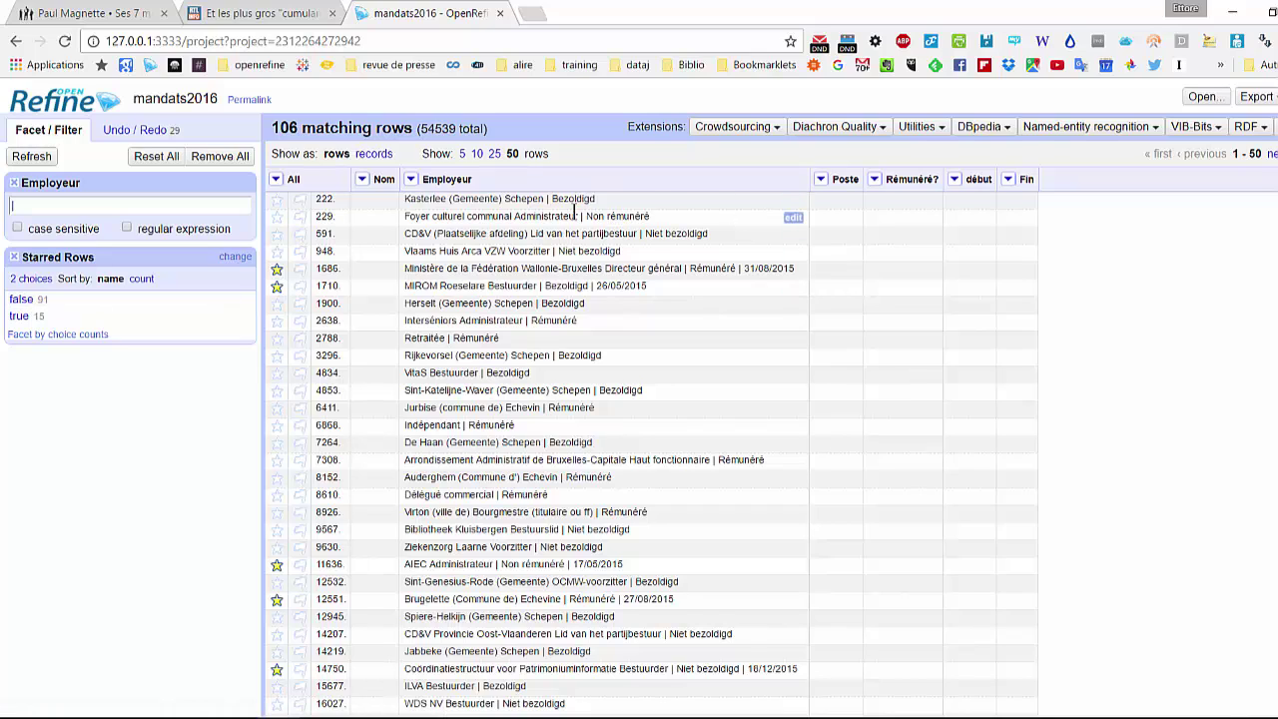
{"action": "left_click", "coordinate": [13, 257]}
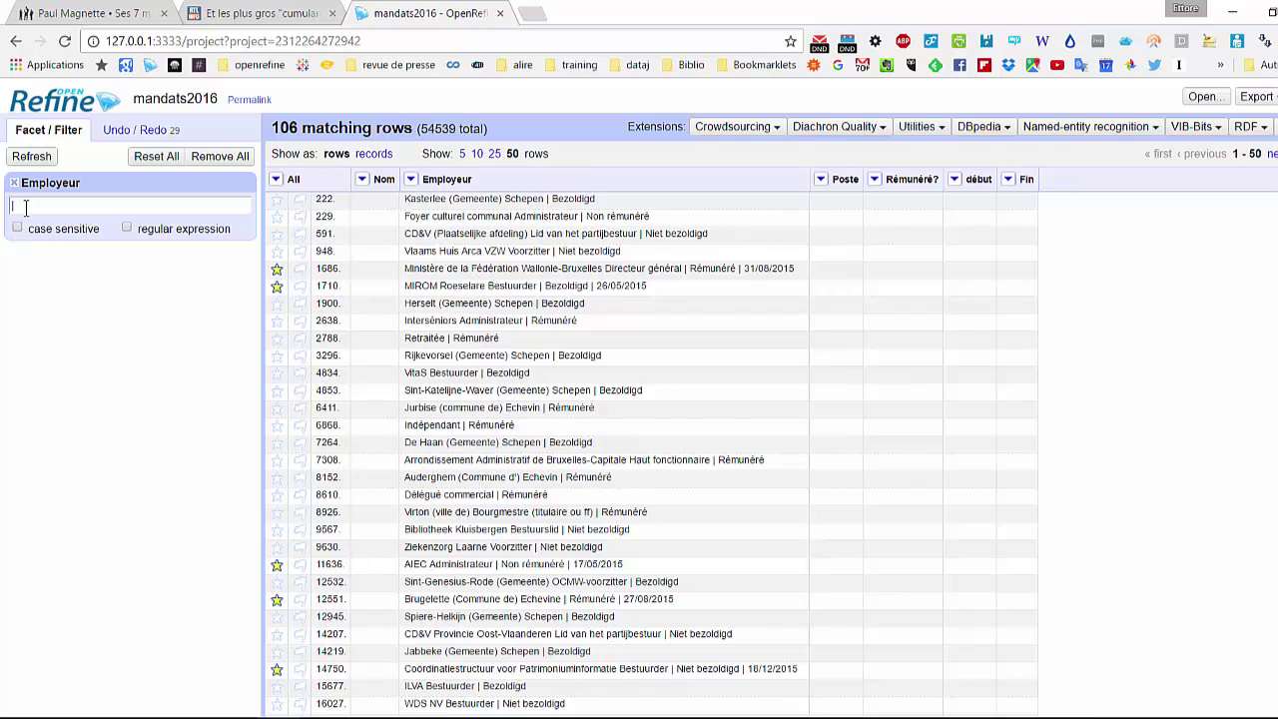
- Facet the rows by star and keep only the unstarred ones (false)
{"action": "left_click", "coordinate": [275, 184]}
{"action": "mouse_move", "coordinate": [312, 200]}
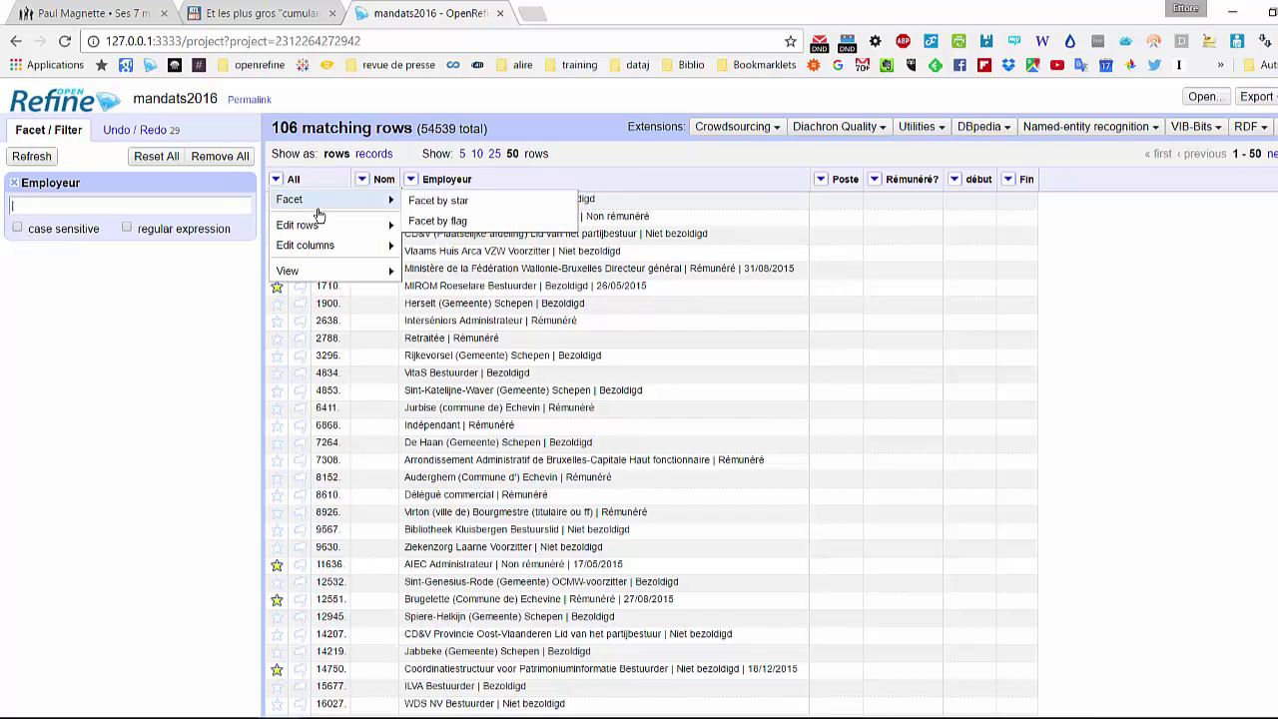
{"action": "left_click", "coordinate": [476, 203]}
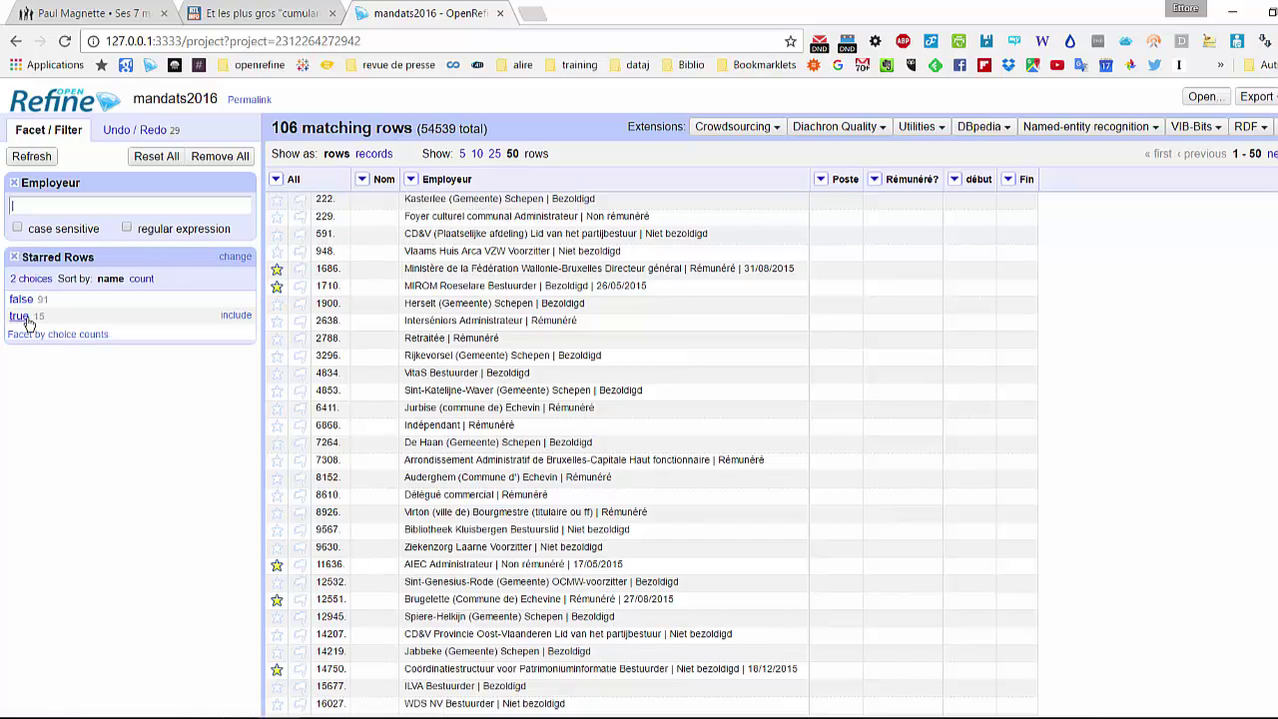
{"action": "left_click", "coordinate": [21, 300]}
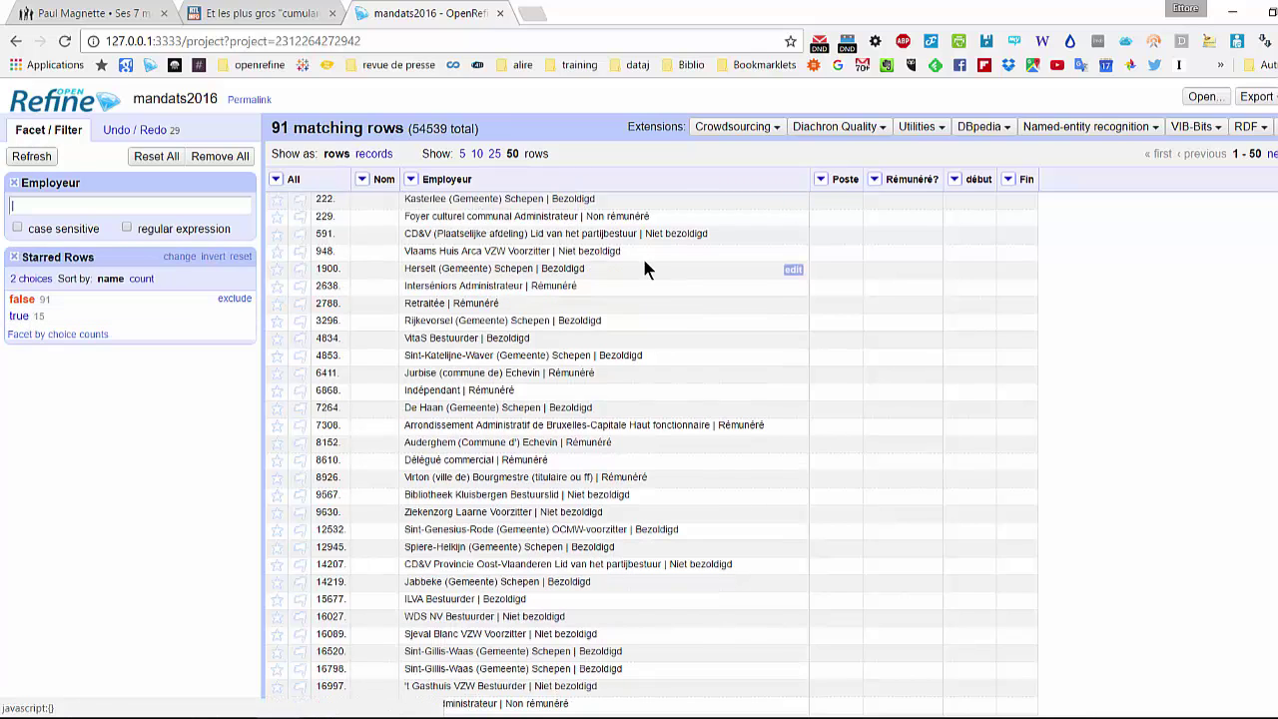
{"action": "scroll", "coordinate": [630, 489], "scroll_direction": "down", "scroll_amount": 4}
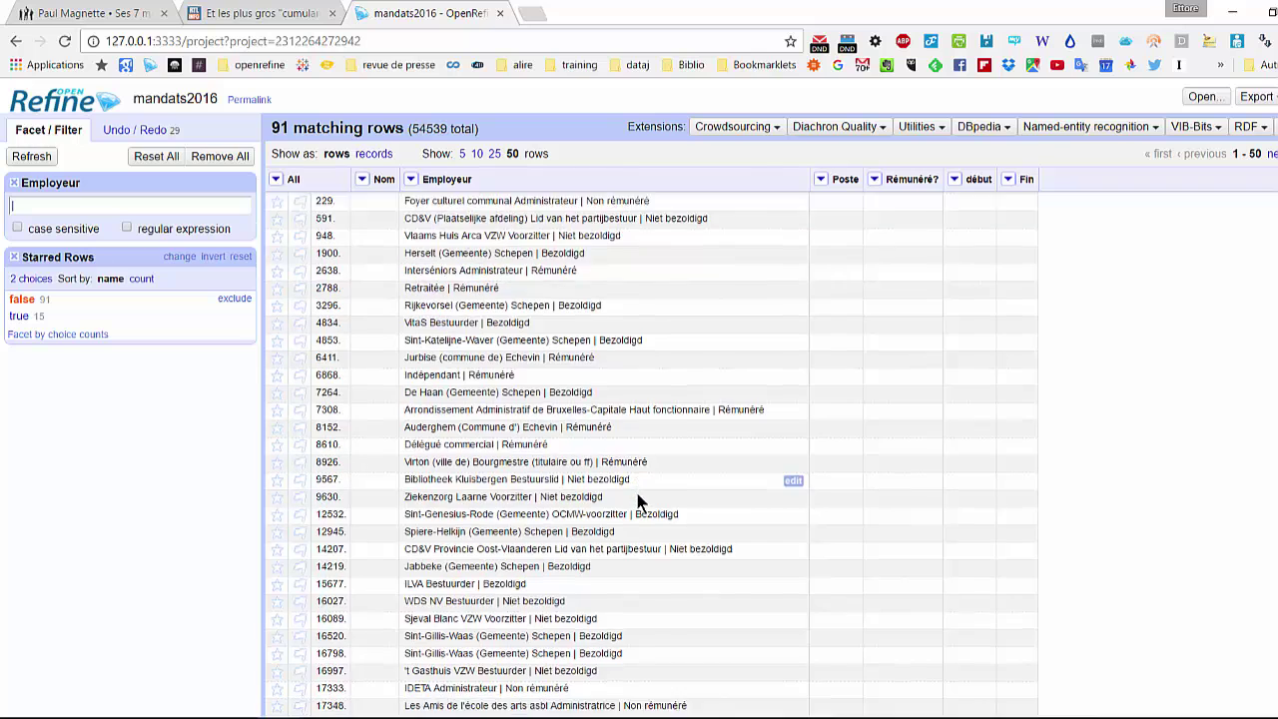
{"action": "scroll", "coordinate": [639, 499], "scroll_direction": "up", "scroll_amount": 4}
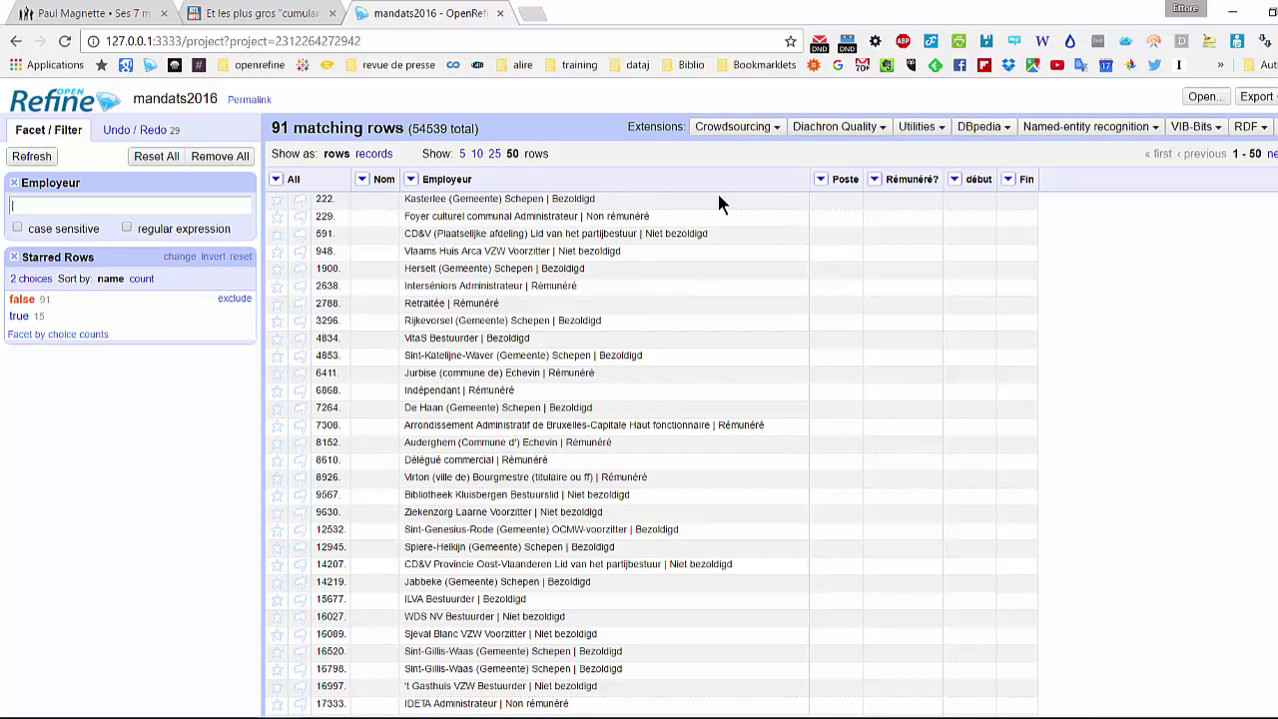
- Start a custom text transform on the Rémunéré? column with the expression cells.Employeur.value
{"action": "left_click", "coordinate": [874, 181]}
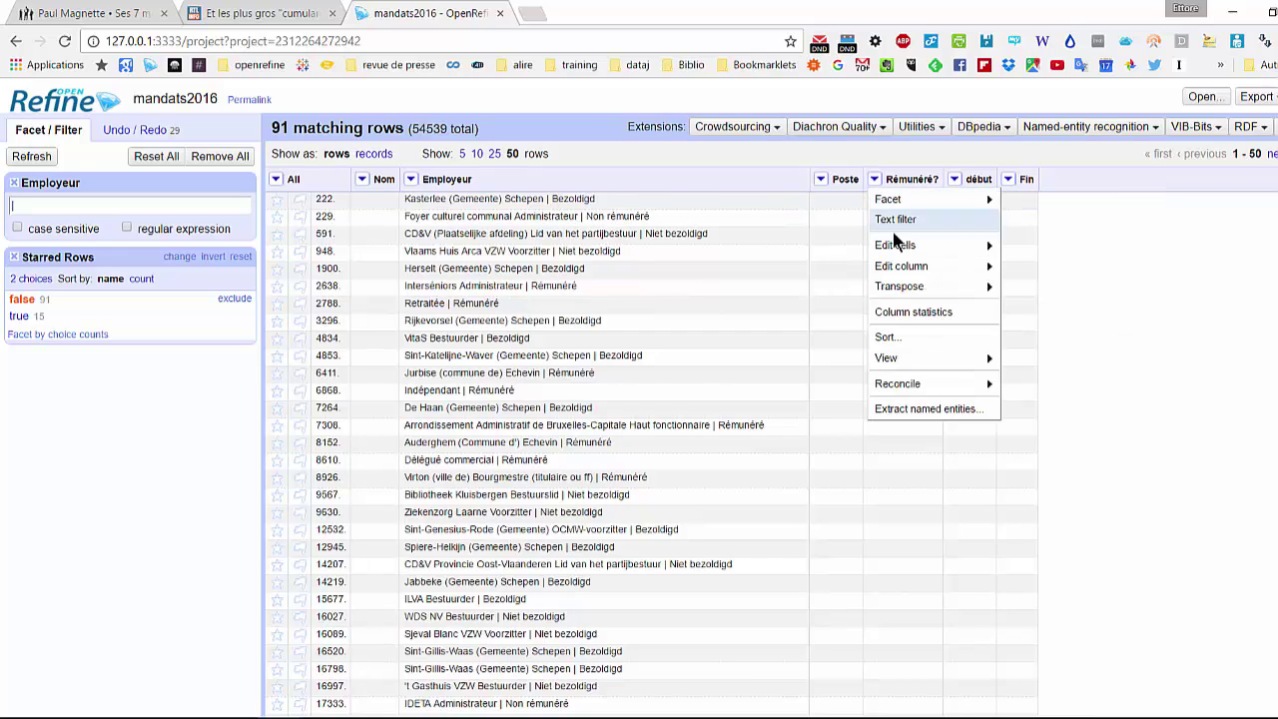
{"action": "mouse_move", "coordinate": [899, 246]}
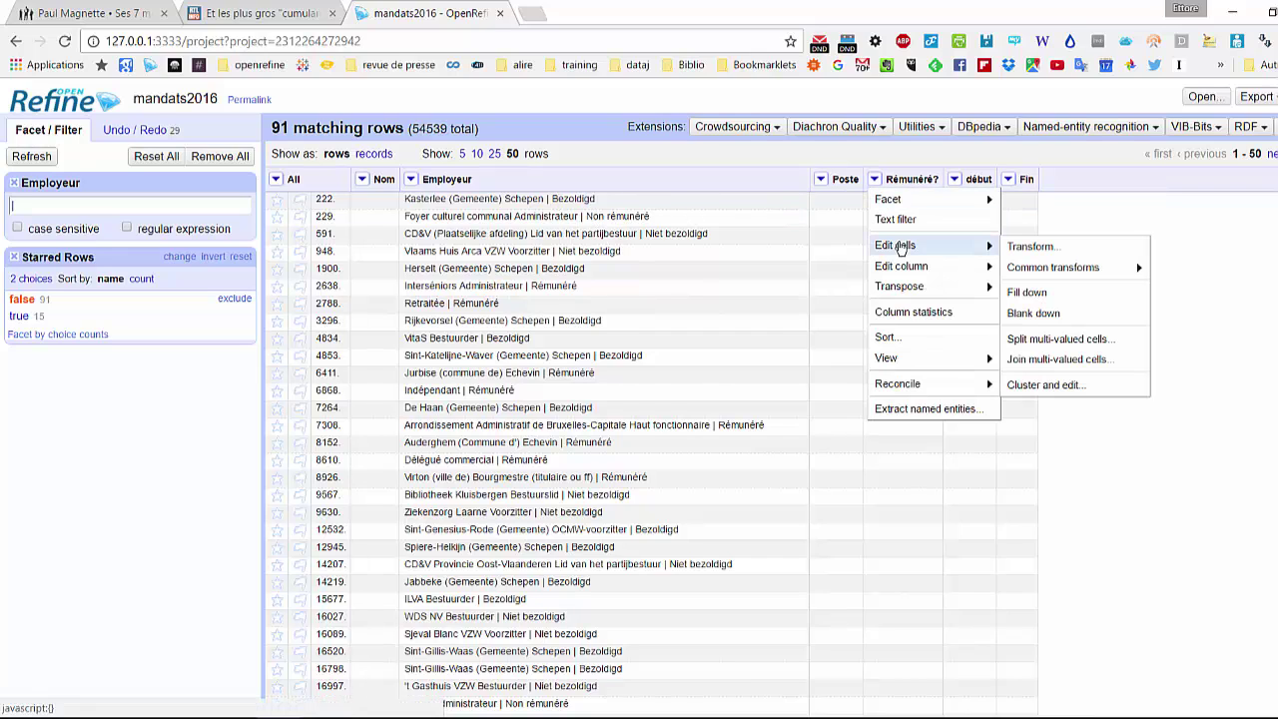
{"action": "left_click", "coordinate": [1058, 245]}
{"action": "left_click", "coordinate": [576, 256]}
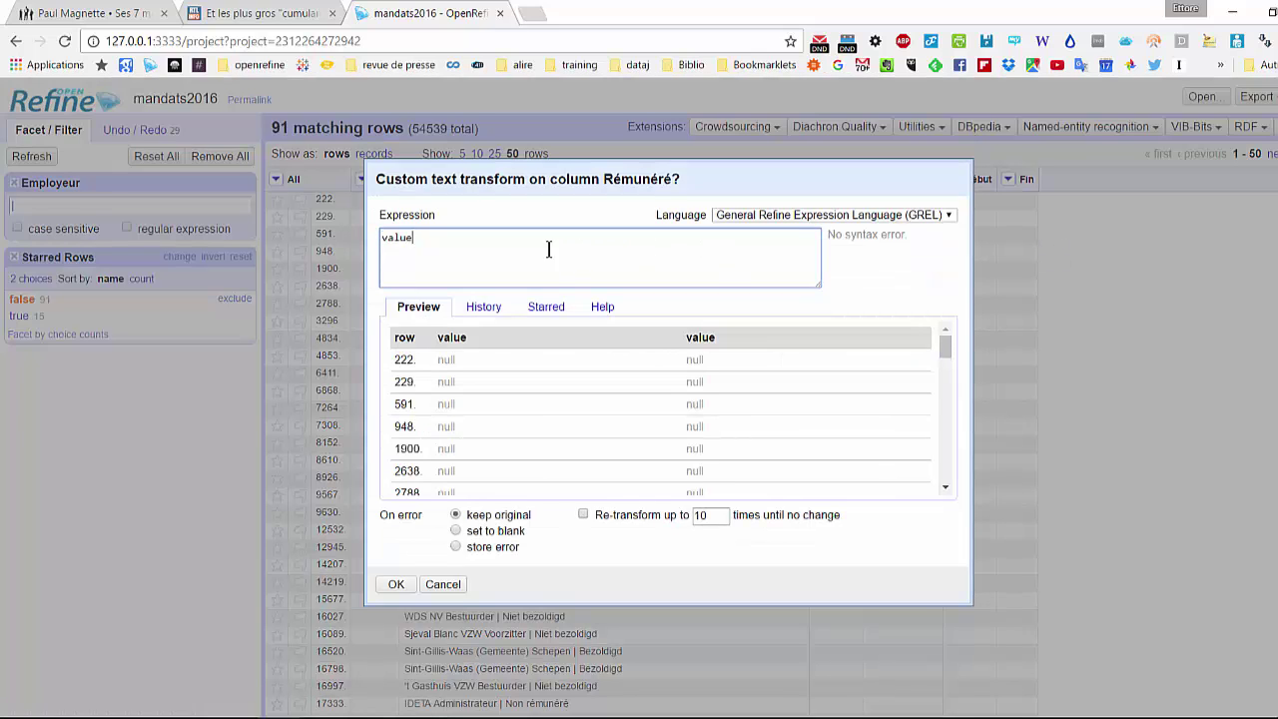
{"action": "key", "text": "ctrl+a"}
{"action": "type", "text": "cells."}
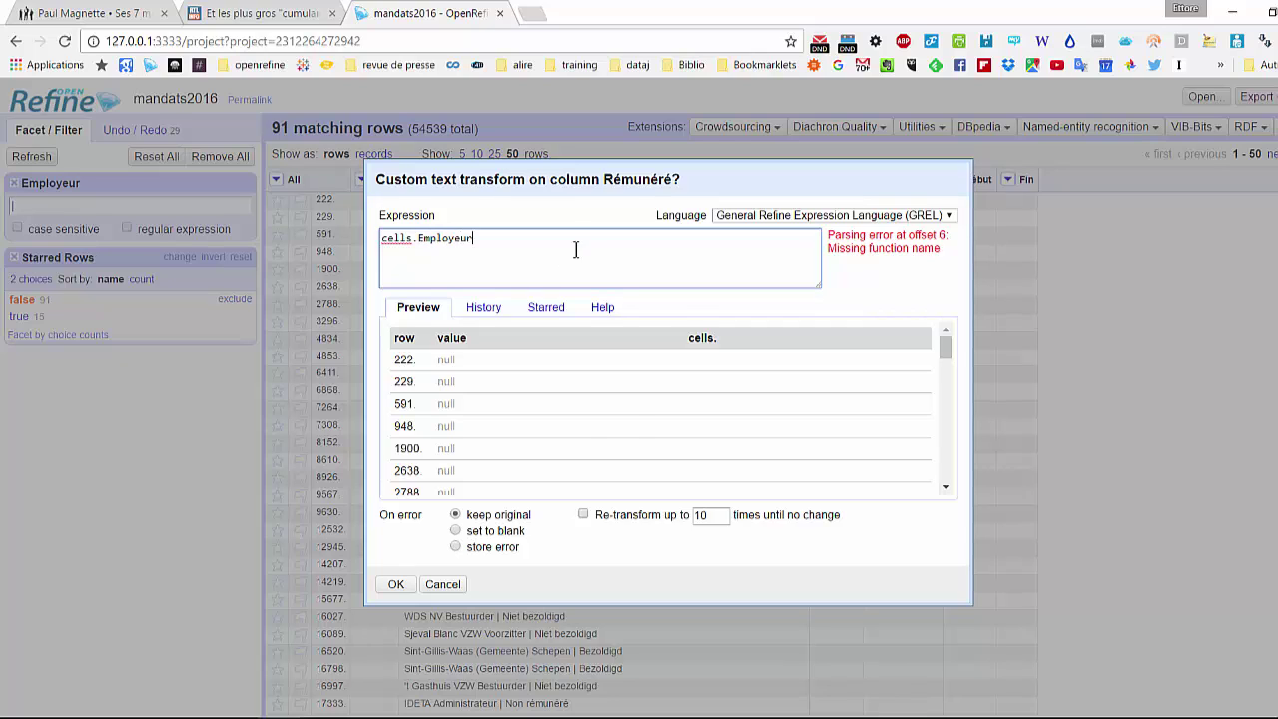
{"action": "type", "text": "Employeur.value"}
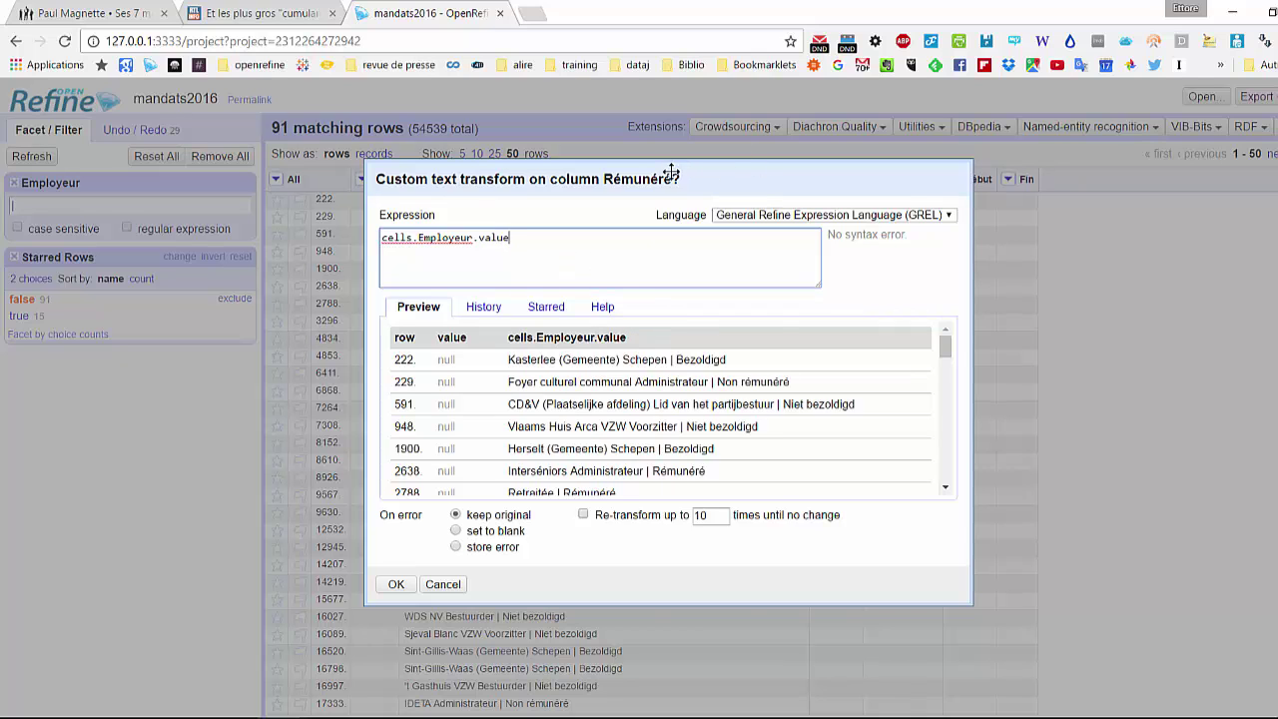
{"action": "left_click_drag", "start_coordinate": [671, 175], "coordinate": [1083, 200]}
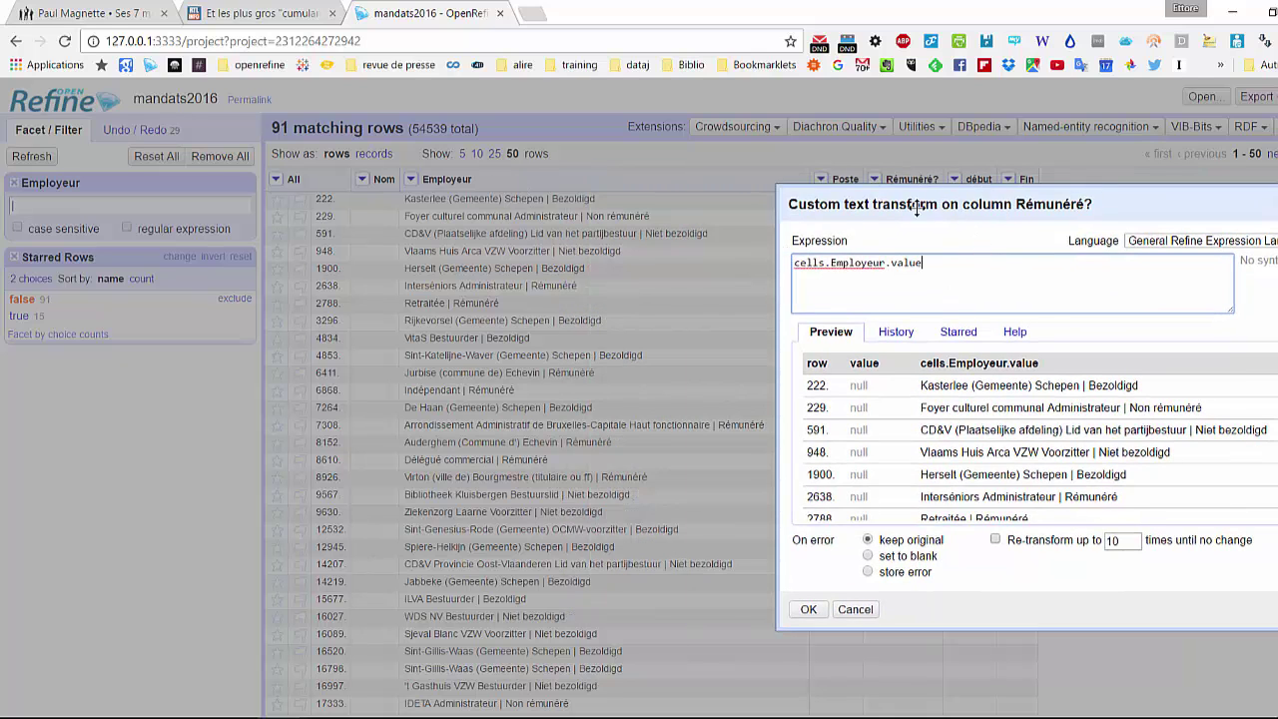
{"action": "left_click_drag", "start_coordinate": [913, 205], "coordinate": [558, 196]}
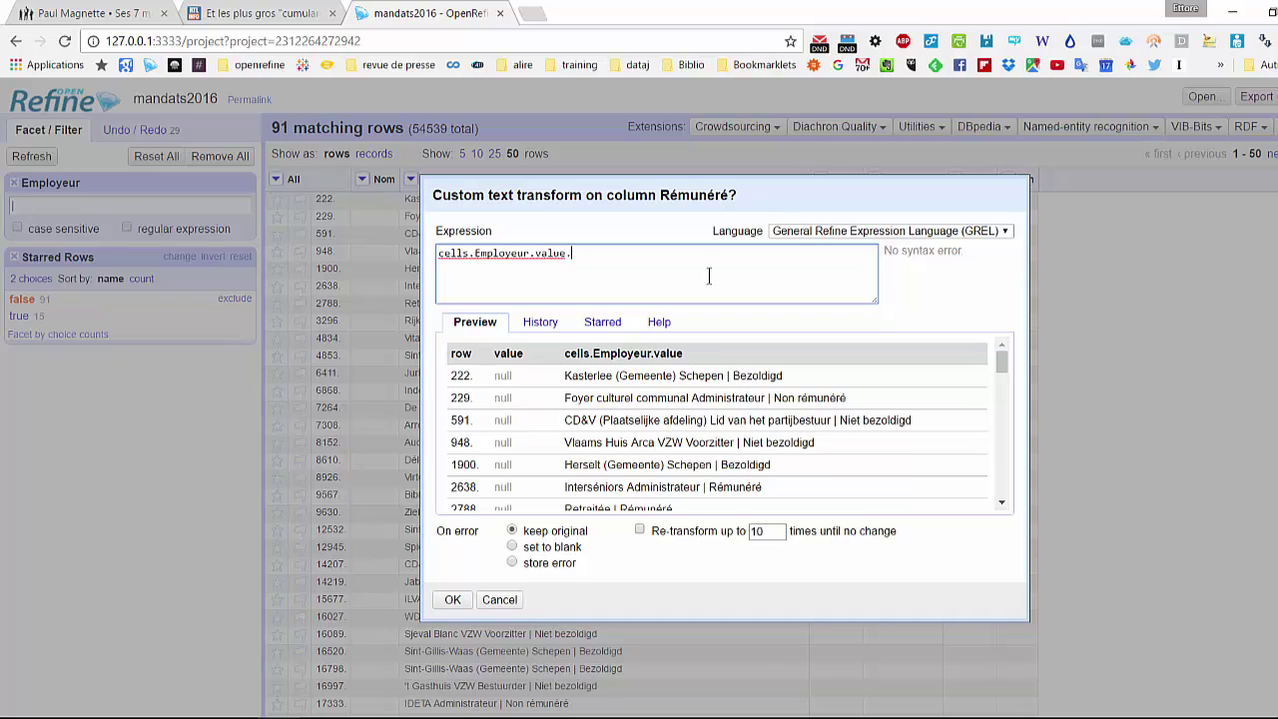
- Extend the expression to cells.Employeur.value.split("|") and examine the split values in the preview
{"action": "type", "text": "("}
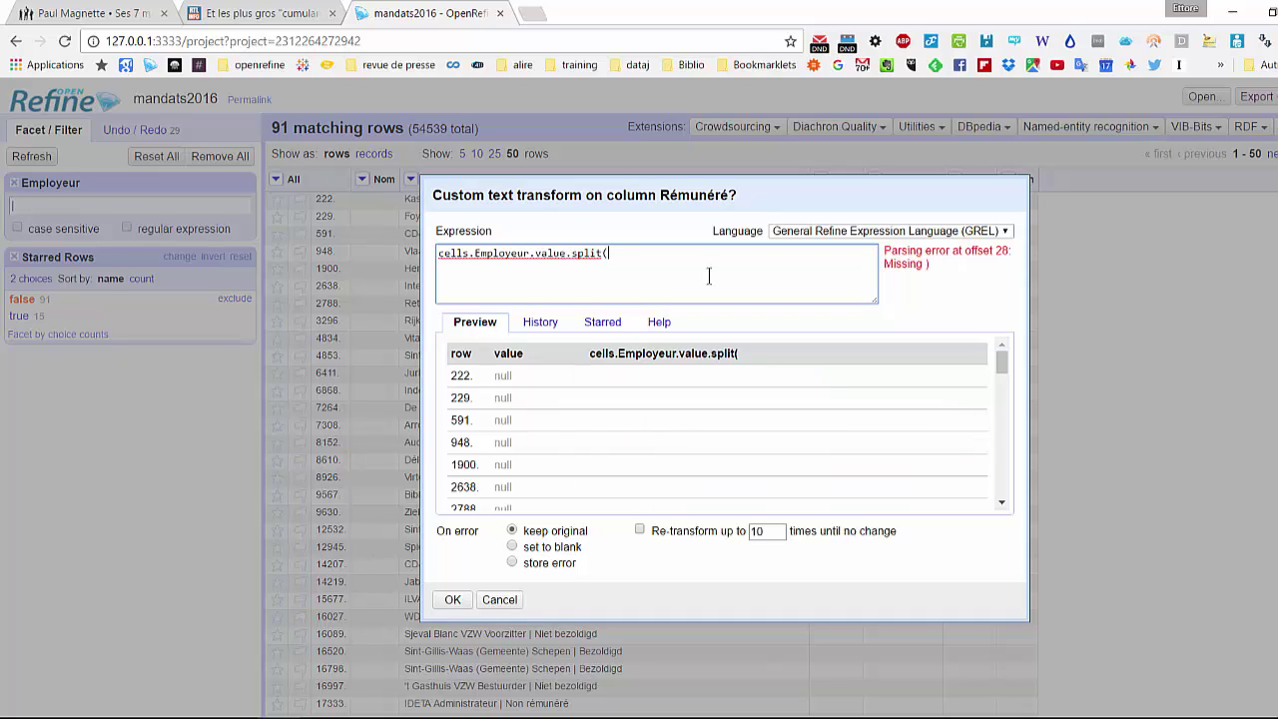
{"action": "type", "text": "\"|"}
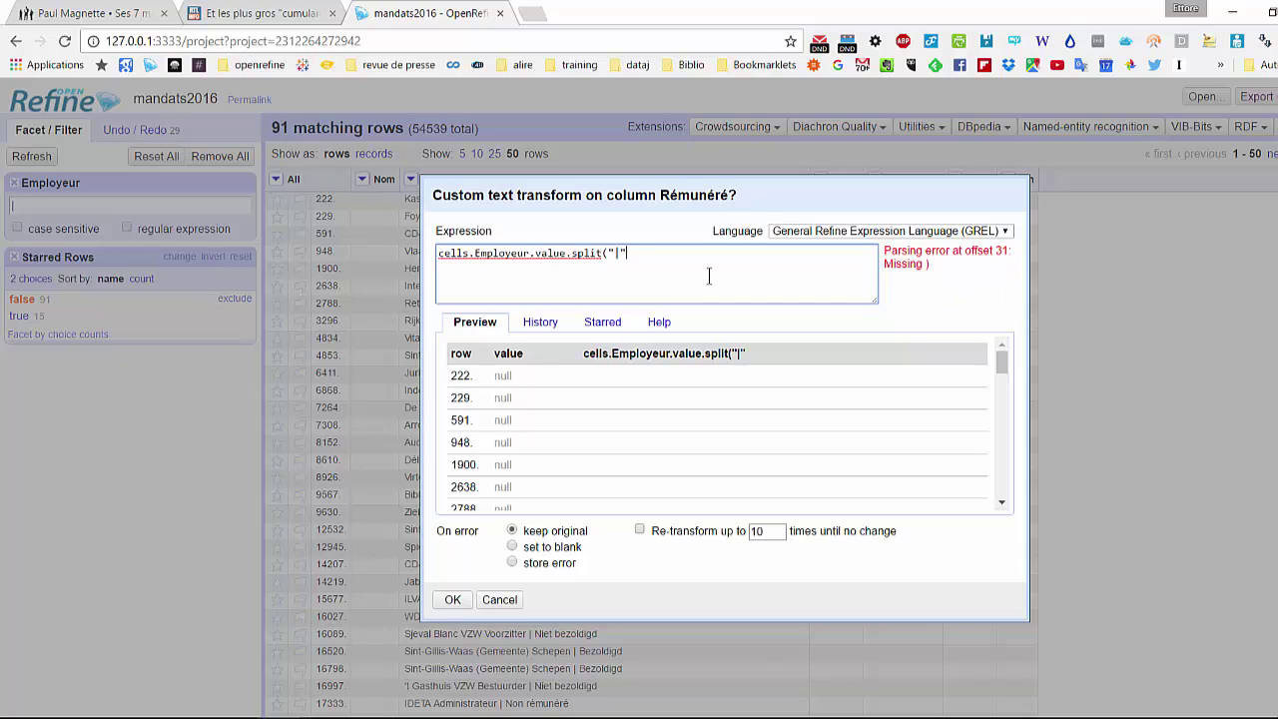
{"action": "left_click", "coordinate": [555, 372]}
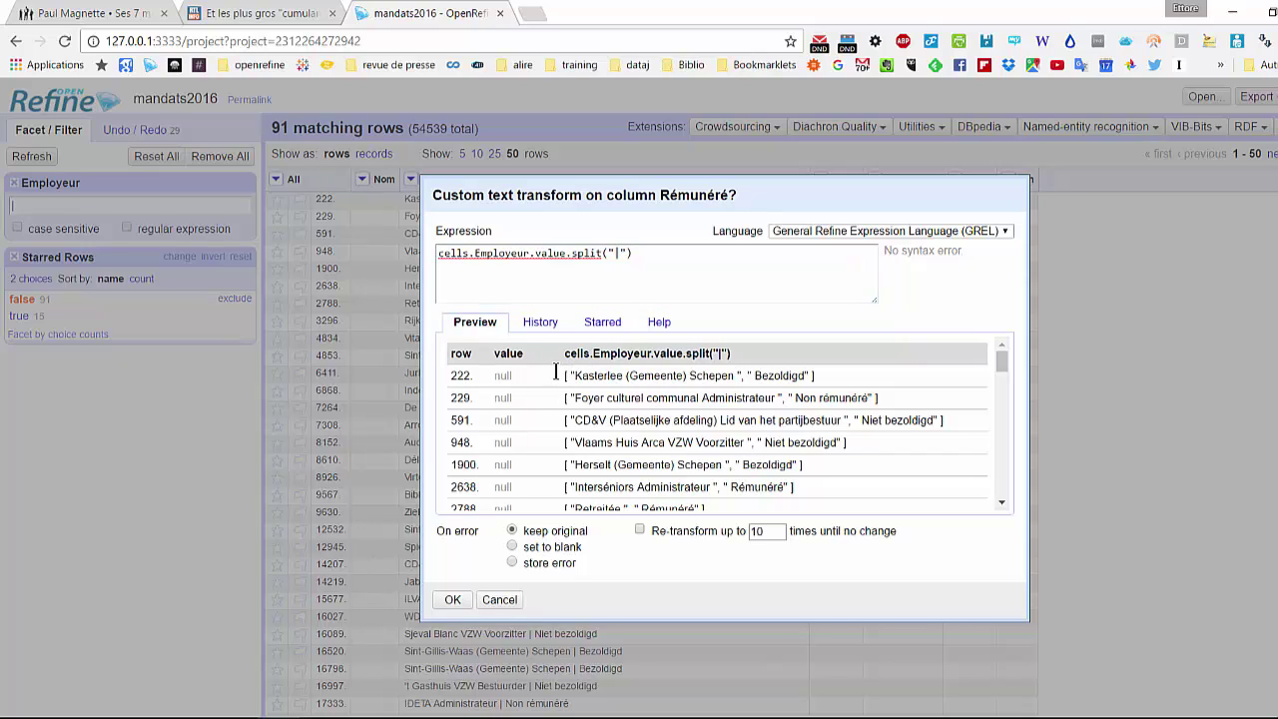
{"action": "left_click_drag", "start_coordinate": [555, 373], "coordinate": [571, 371]}
{"action": "left_click", "coordinate": [580, 376]}
{"action": "scroll", "coordinate": [851, 439], "scroll_direction": "down", "scroll_amount": 5}
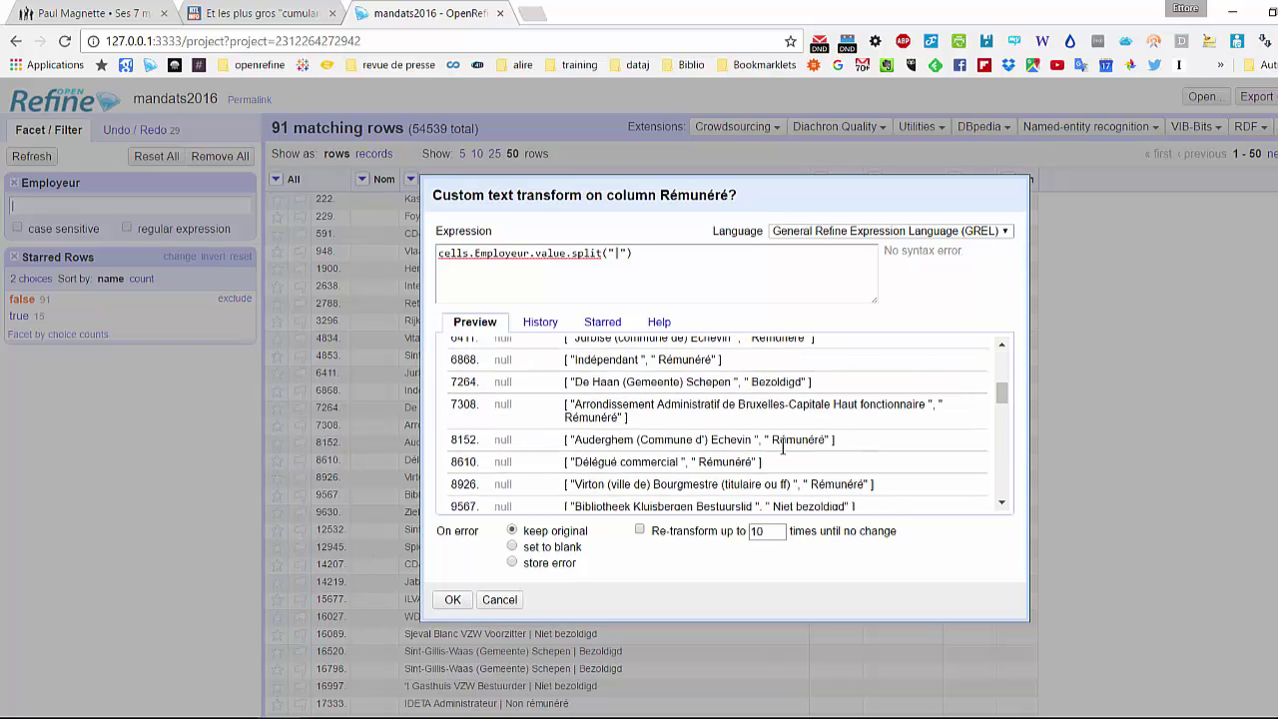
{"action": "scroll", "coordinate": [783, 450], "scroll_direction": "down", "scroll_amount": 1}
{"action": "scroll", "coordinate": [783, 449], "scroll_direction": "up", "scroll_amount": 1}
{"action": "scroll", "coordinate": [639, 430], "scroll_direction": "down", "scroll_amount": 6}
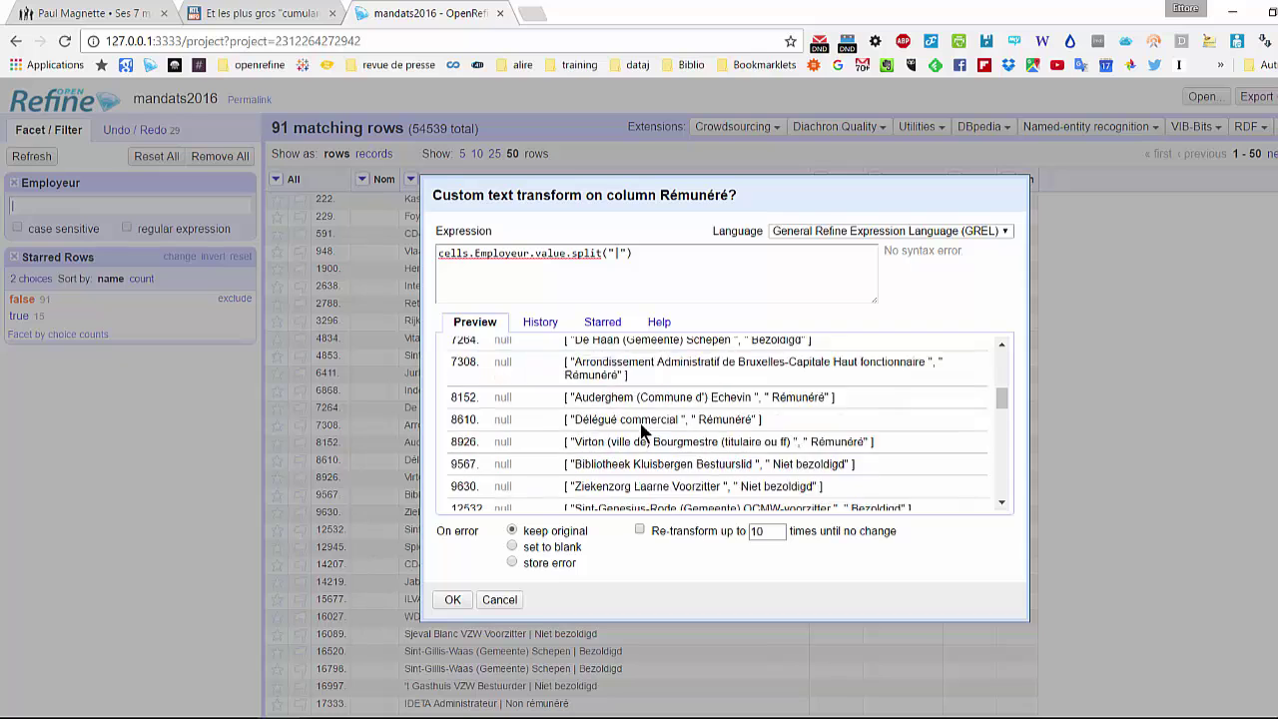
{"action": "scroll", "coordinate": [739, 389], "scroll_direction": "up", "scroll_amount": 10}
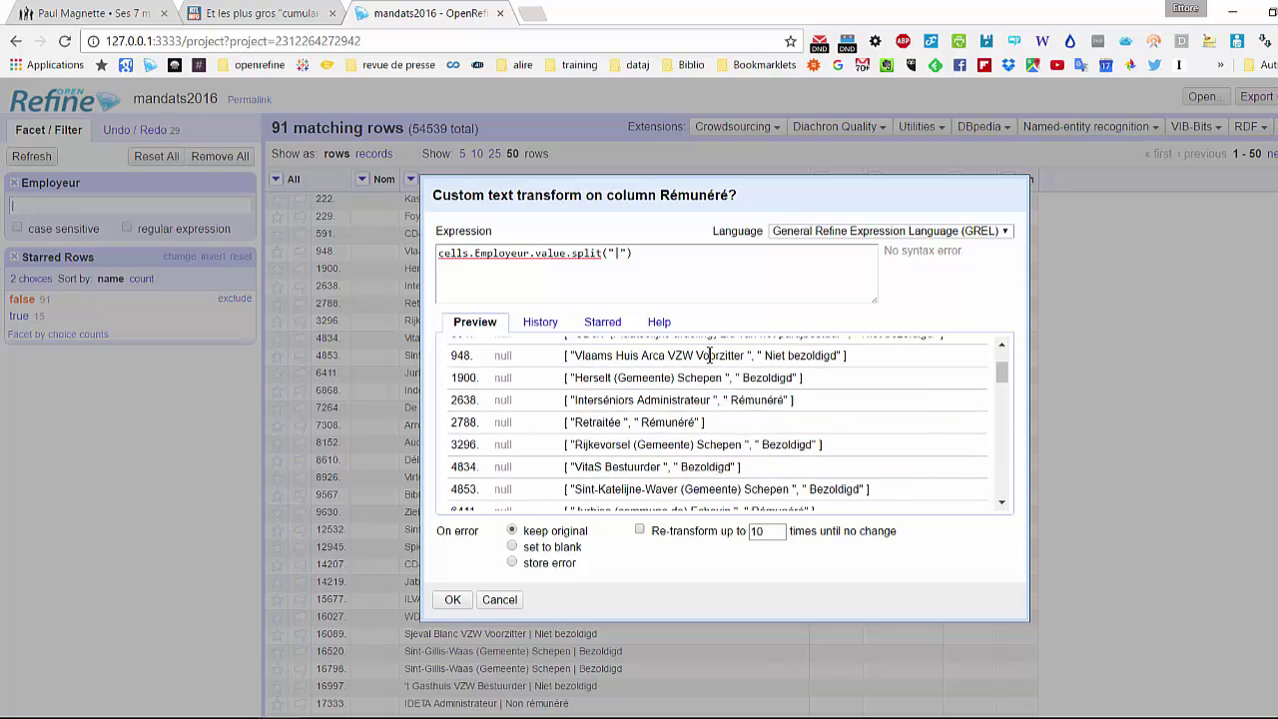
- Append the index [-1] to the expression to extract the last element, check the preview and apply the transform
{"action": "left_click", "coordinate": [703, 262]}
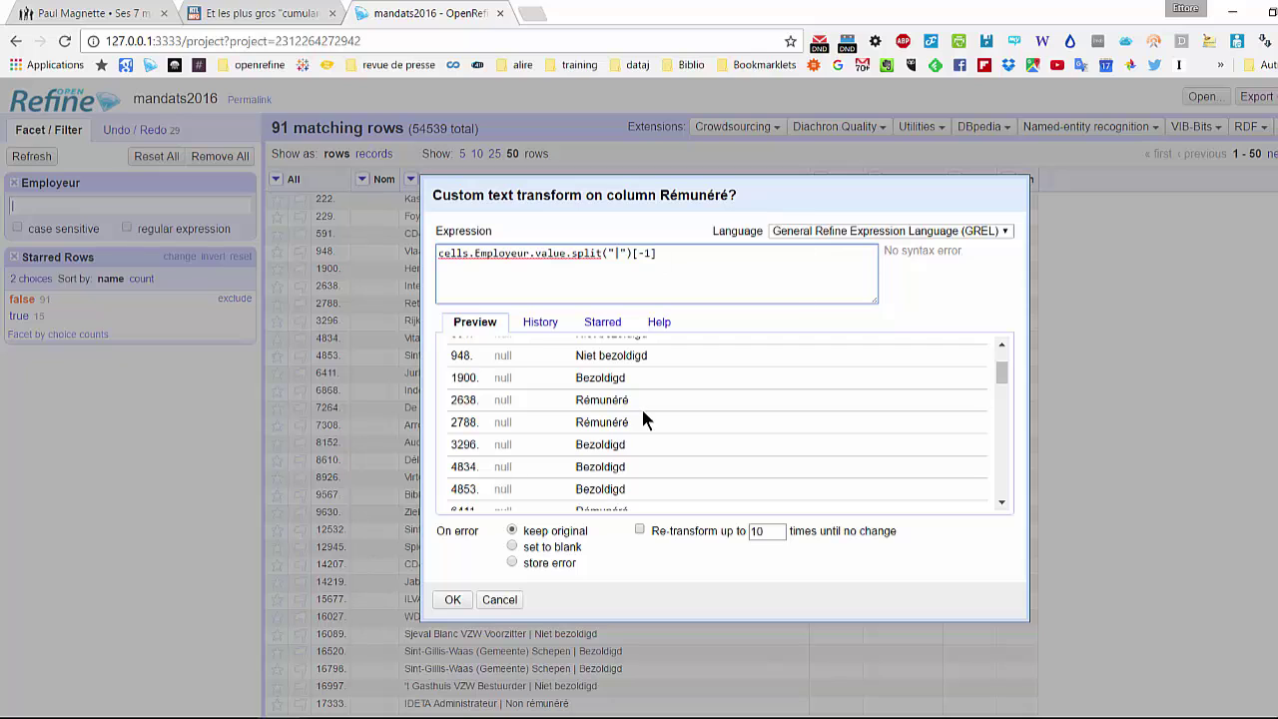
{"action": "scroll", "coordinate": [659, 404], "scroll_direction": "up", "scroll_amount": 2}
{"action": "scroll", "coordinate": [633, 458], "scroll_direction": "down", "scroll_amount": 5}
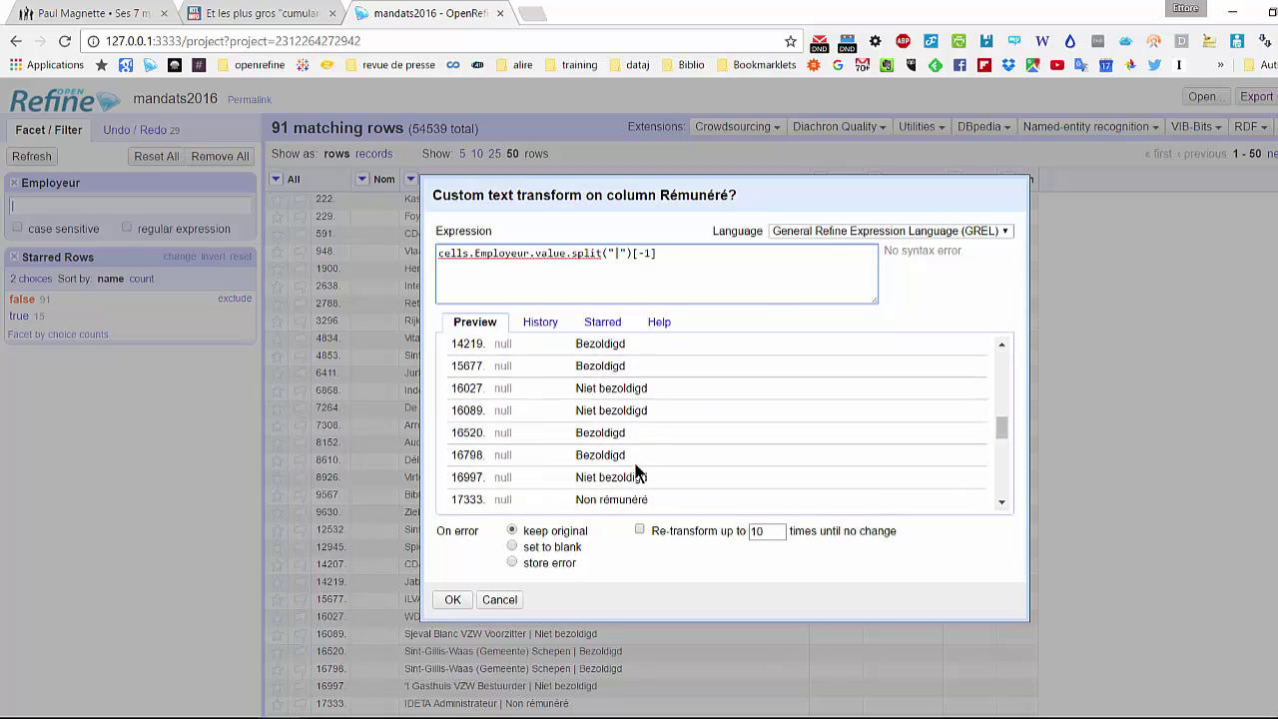
{"action": "scroll", "coordinate": [636, 466], "scroll_direction": "down", "scroll_amount": 3}
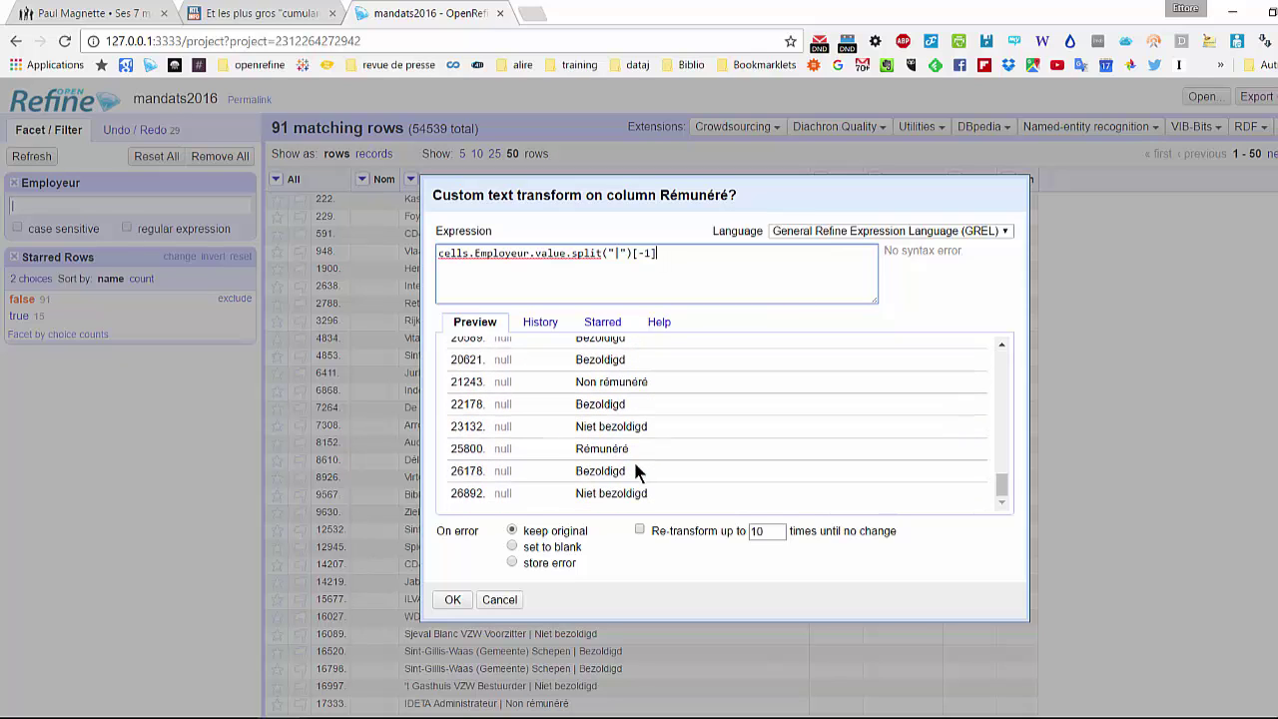
{"action": "left_click", "coordinate": [451, 602]}
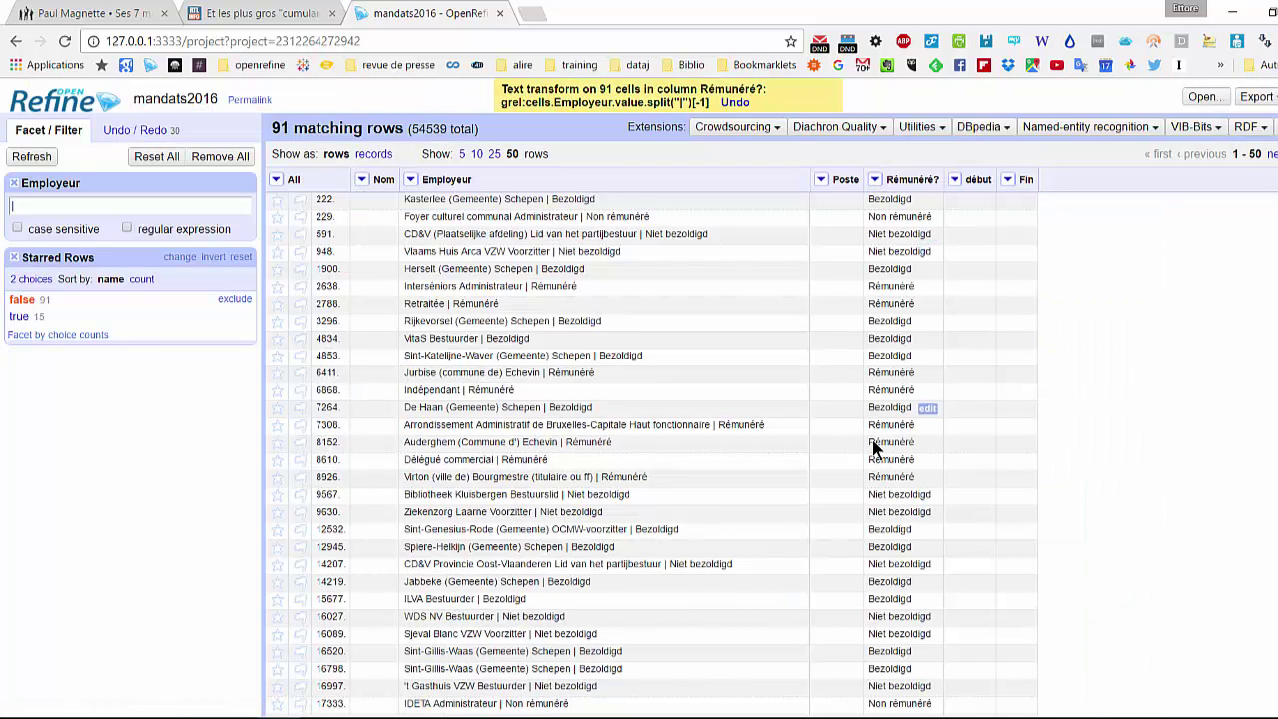
- Check the Rémunéré? values with a text facet and clear all facets and filters
{"action": "left_click", "coordinate": [875, 179]}
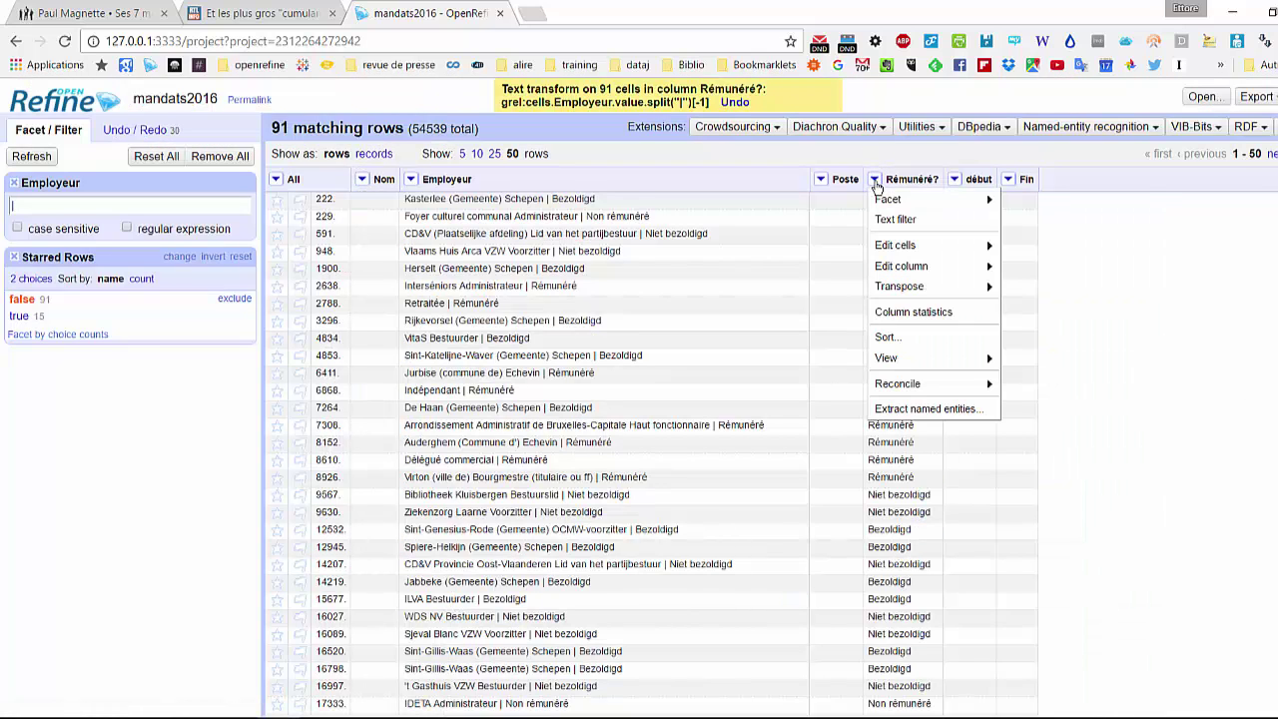
{"action": "mouse_move", "coordinate": [899, 198]}
{"action": "left_click", "coordinate": [1029, 198]}
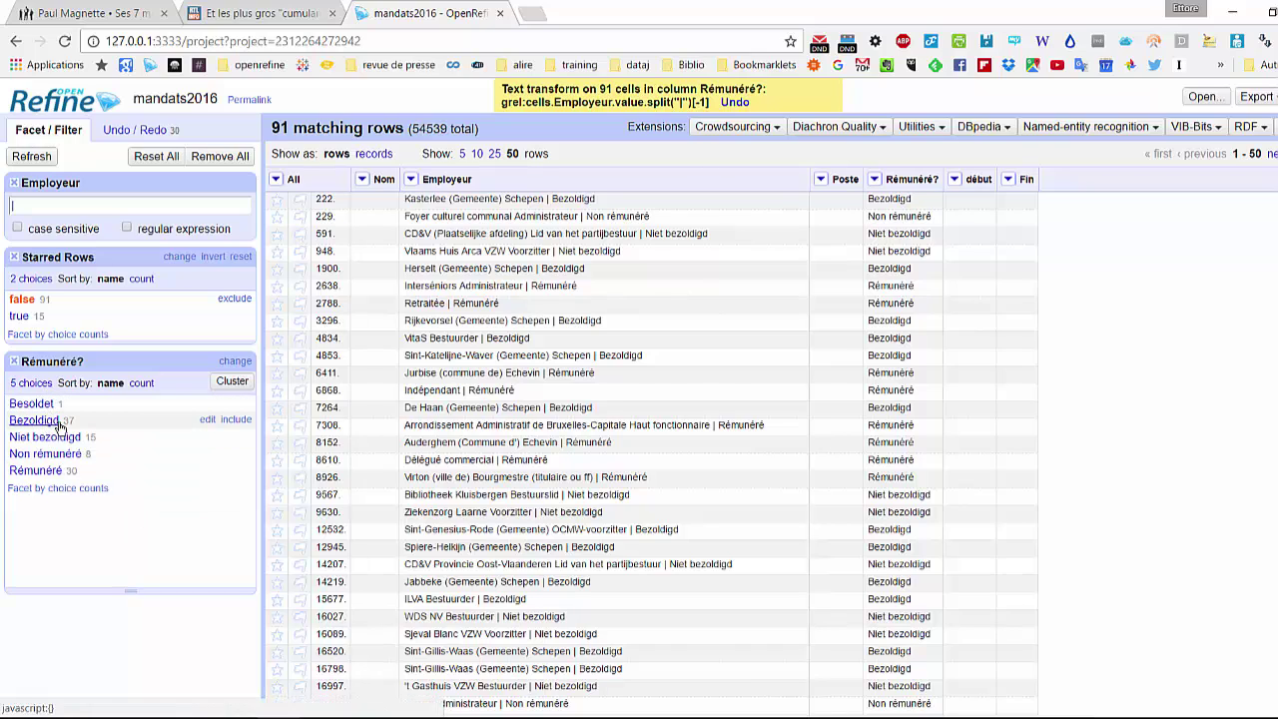
{"action": "left_click", "coordinate": [14, 363]}
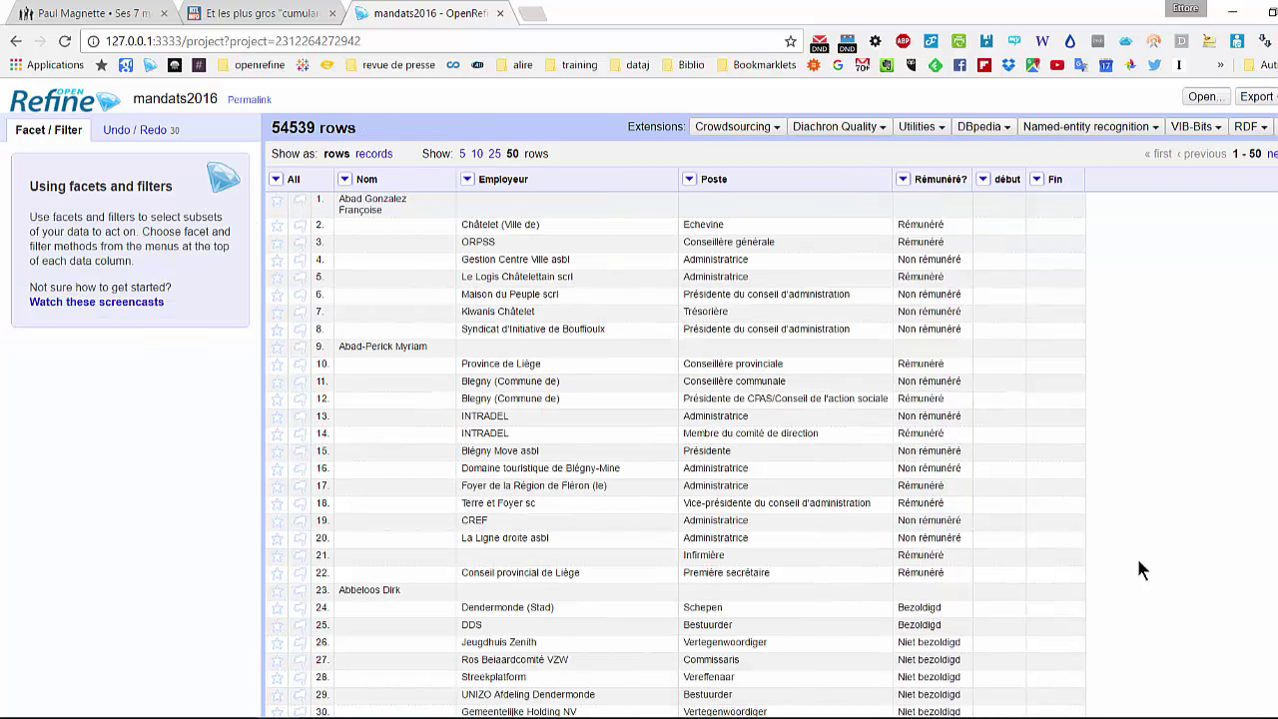
- Facet all rows by star and keep only the starred ones (true)
{"action": "left_click", "coordinate": [274, 180]}
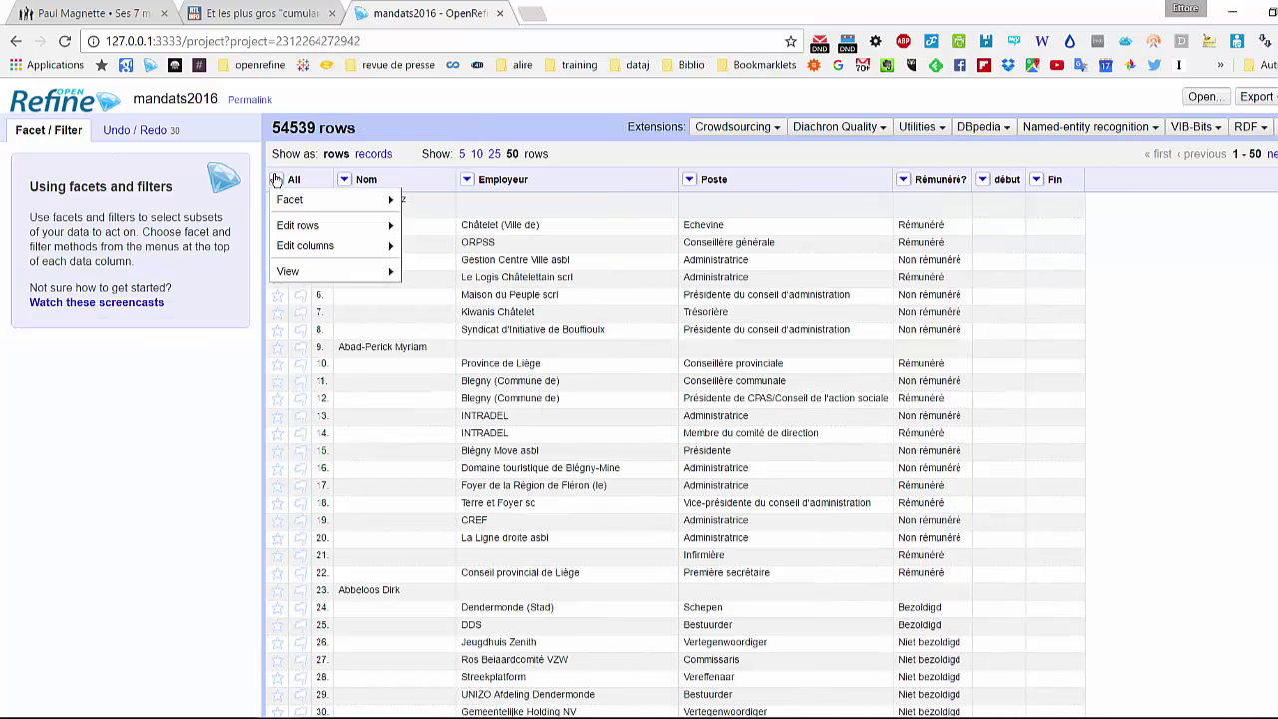
{"action": "mouse_move", "coordinate": [285, 202]}
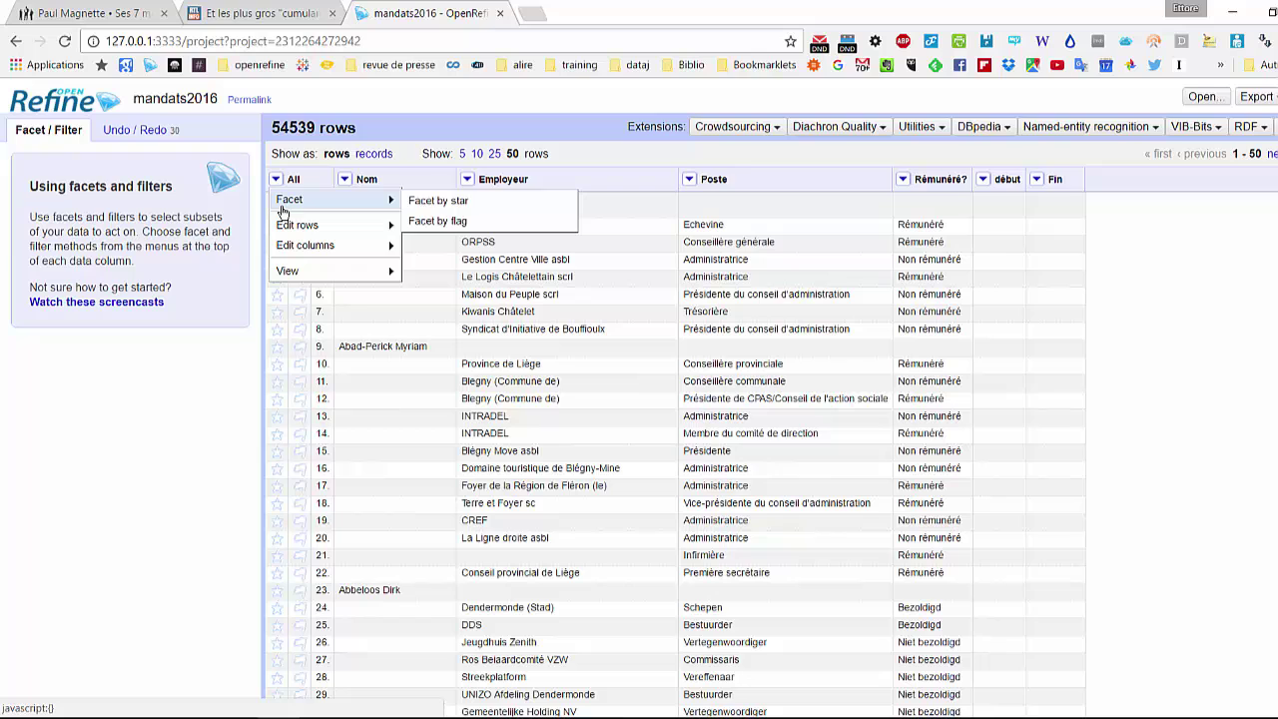
{"action": "left_click", "coordinate": [448, 202]}
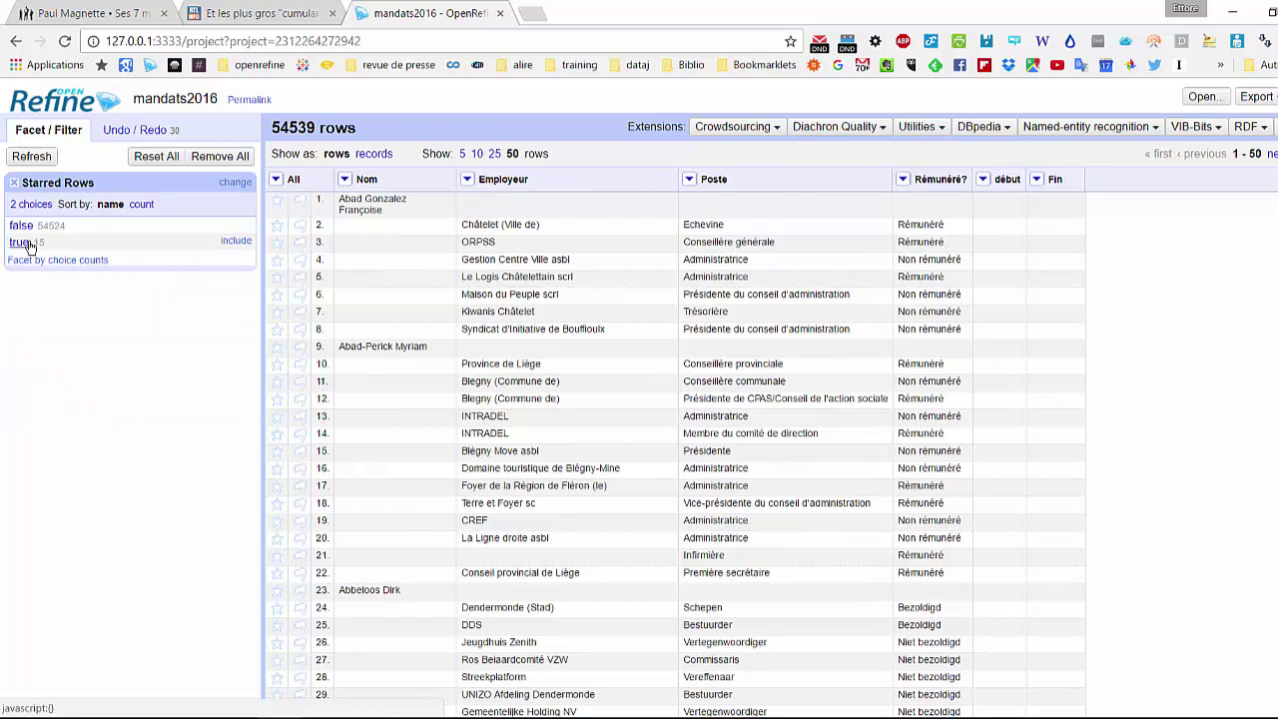
{"action": "left_click", "coordinate": [20, 243]}
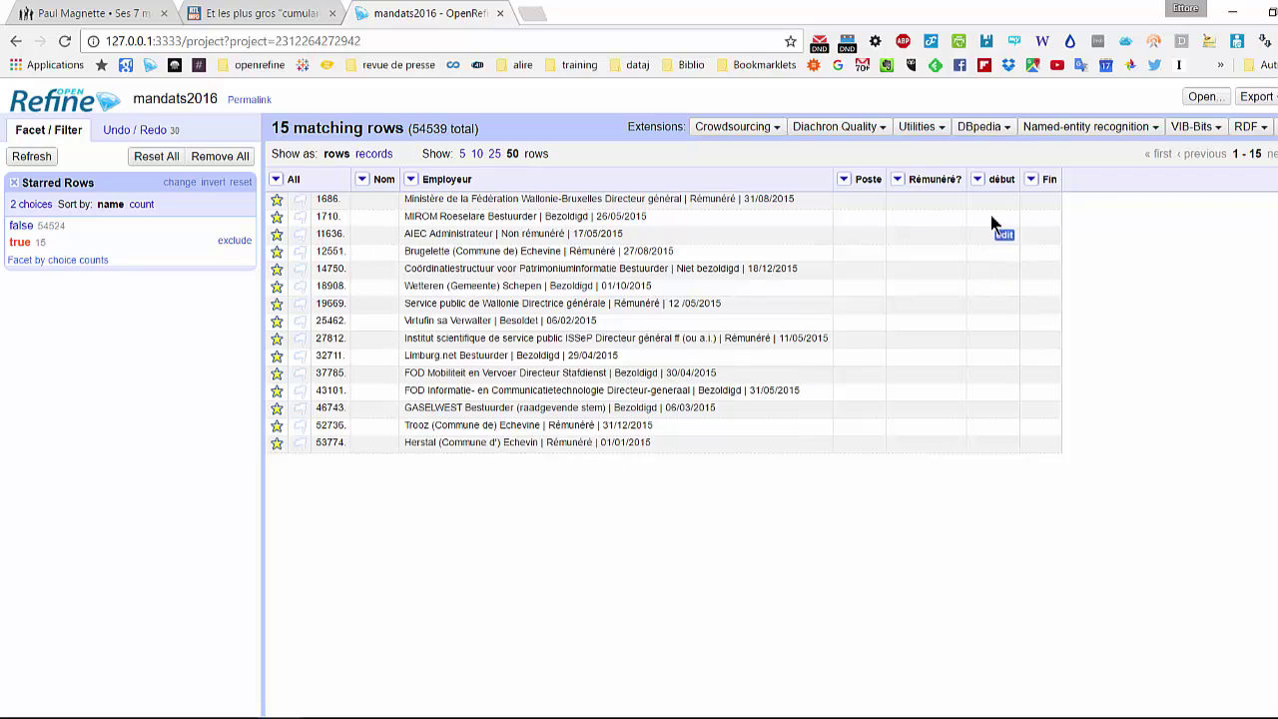
- Start a custom text transform on Rémunéré? reusing the earlier expression cells.Employeur.value.split("|")[-1] and preview it
{"action": "left_click", "coordinate": [897, 180]}
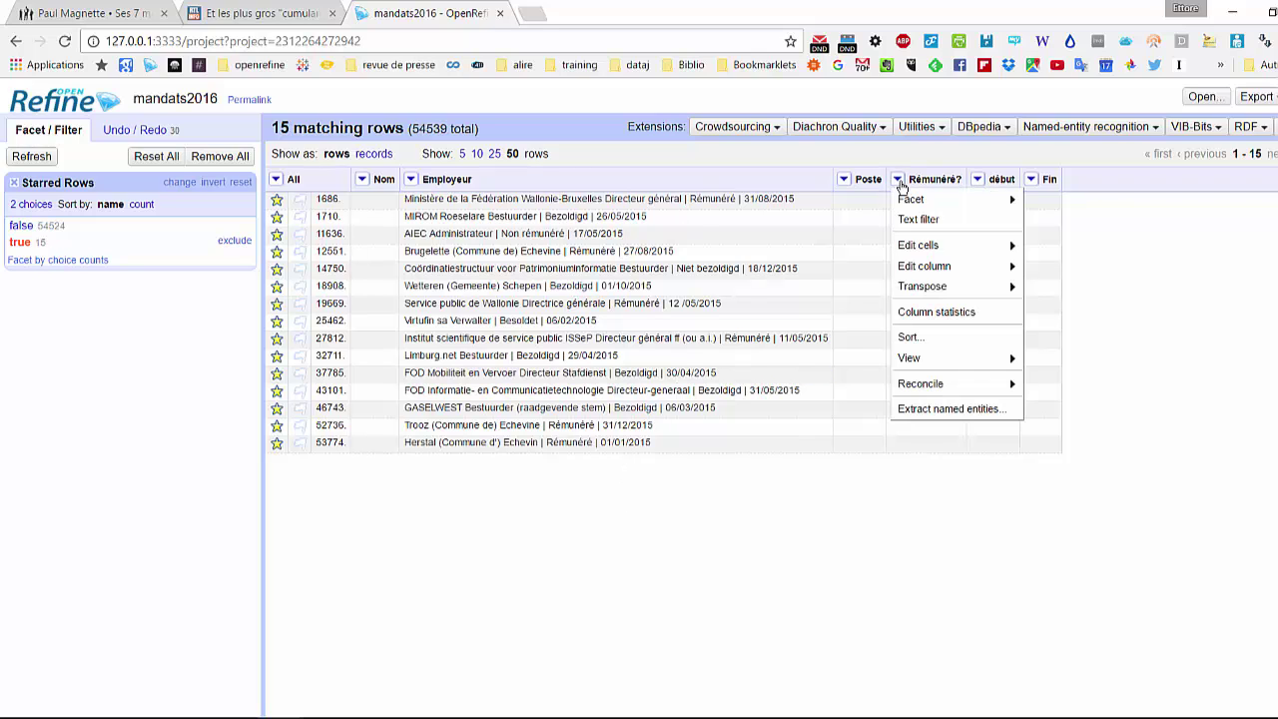
{"action": "mouse_move", "coordinate": [958, 246]}
{"action": "left_click", "coordinate": [1051, 247]}
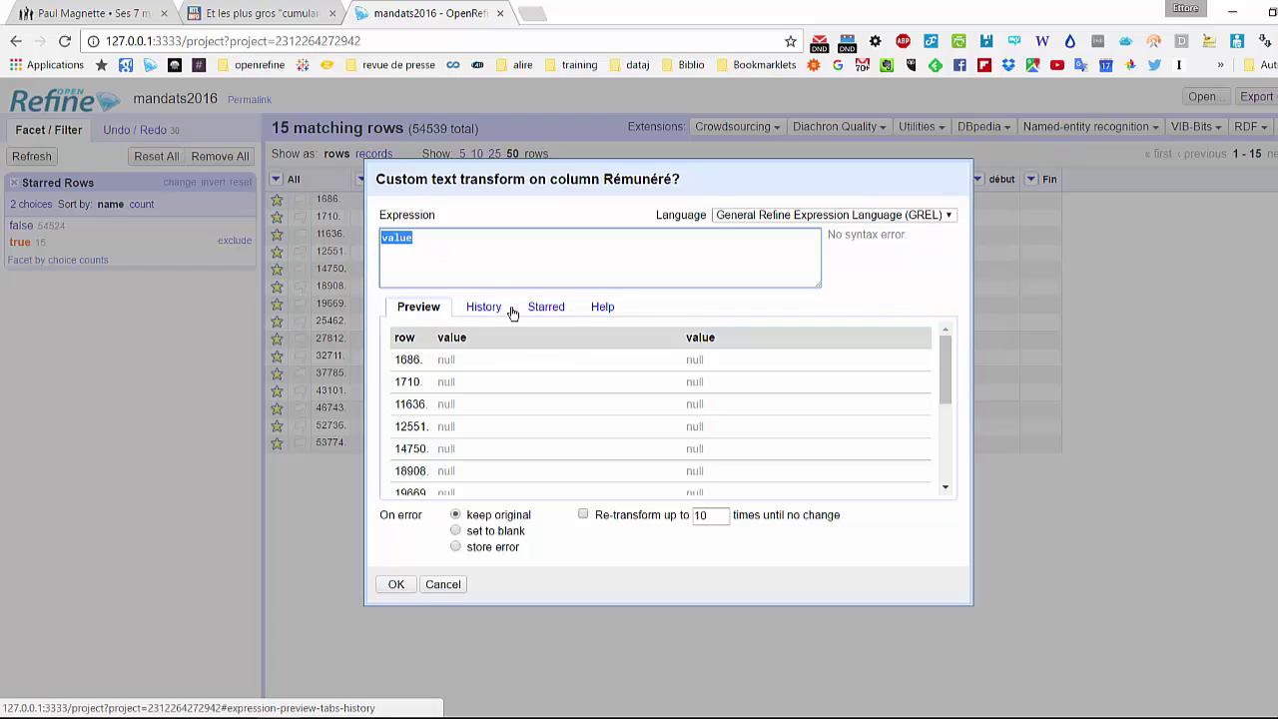
{"action": "left_click", "coordinate": [480, 309]}
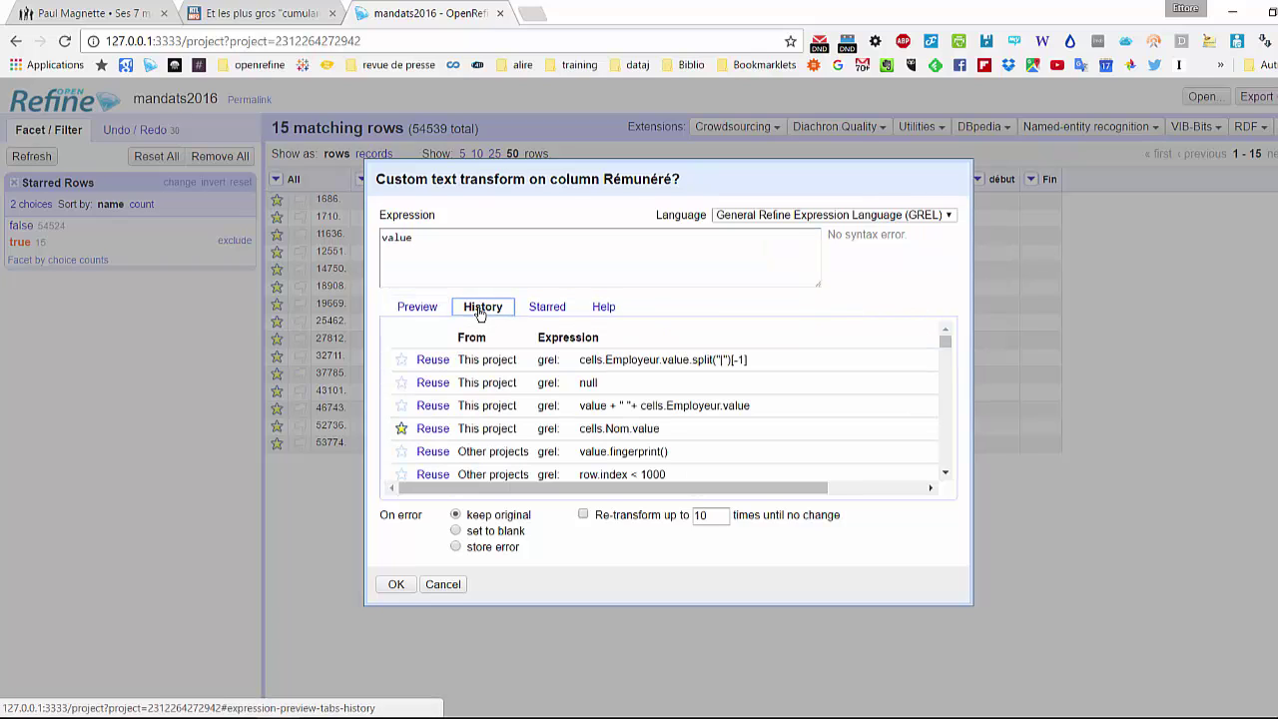
{"action": "left_click", "coordinate": [433, 362]}
{"action": "left_click", "coordinate": [418, 310]}
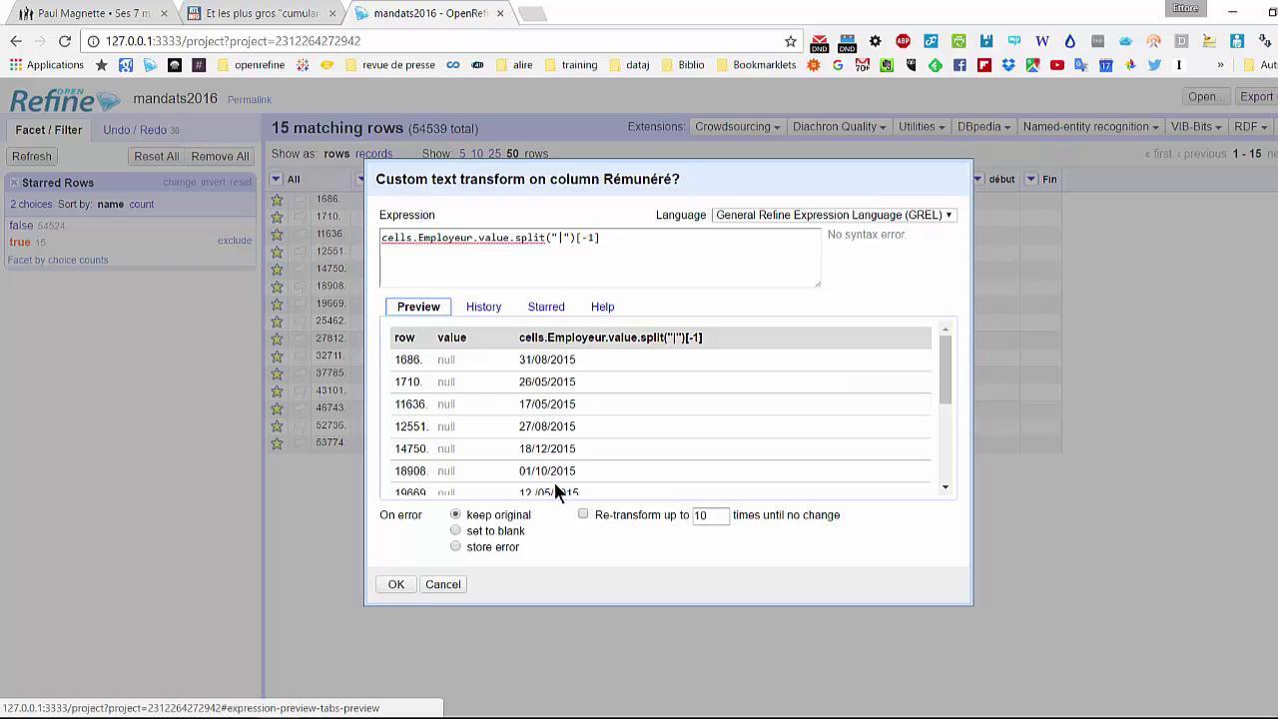
- Change the expression's index to [-2] to extract the remuneration status and apply the transform to the starred rows
{"action": "scroll", "coordinate": [559, 459], "scroll_direction": "down", "scroll_amount": 3}
{"action": "scroll", "coordinate": [565, 450], "scroll_direction": "up", "scroll_amount": 3}
{"action": "left_click", "coordinate": [603, 240]}
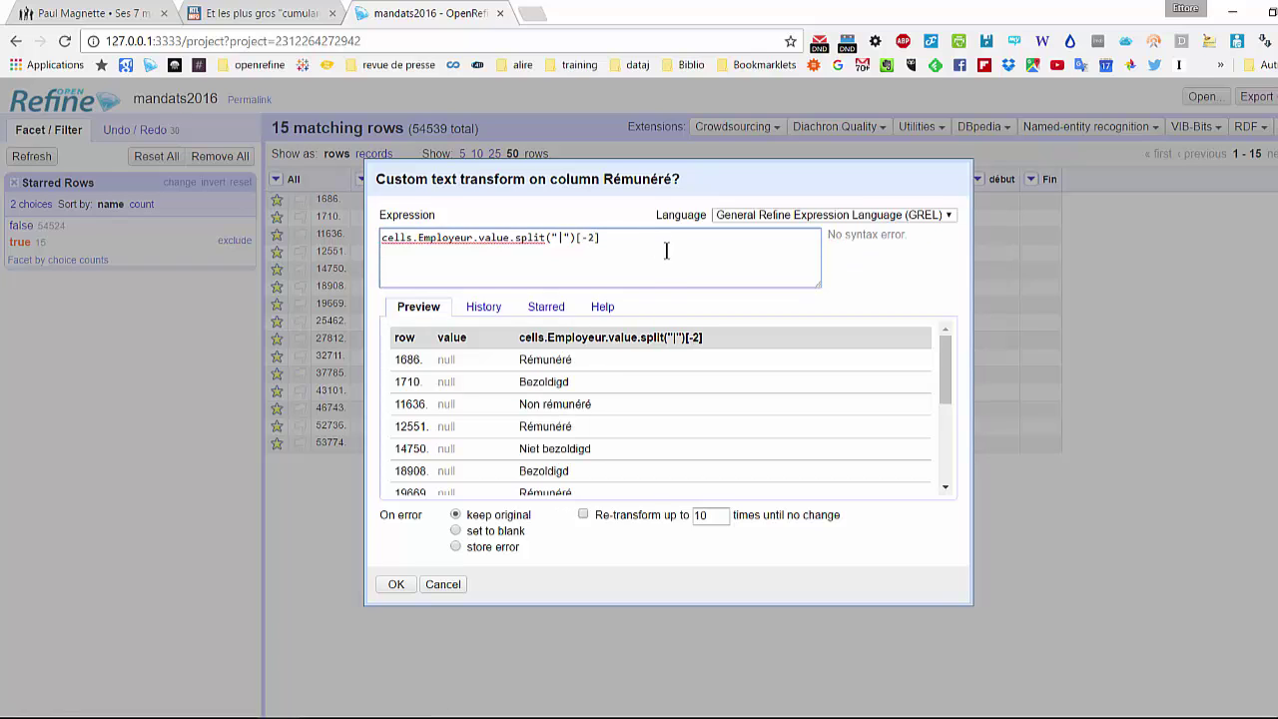
{"action": "left_click", "coordinate": [395, 584]}
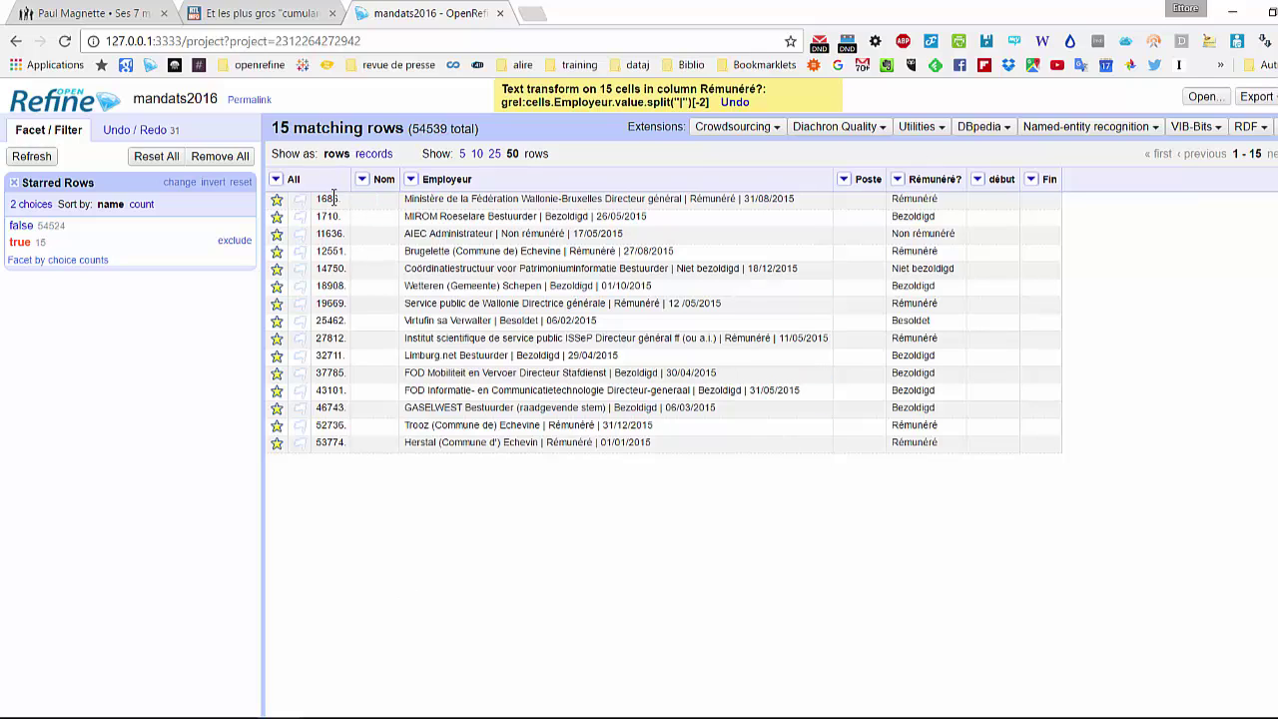
- Unstar all the matching rows and remove the star facet
{"action": "left_click", "coordinate": [277, 180]}
{"action": "mouse_move", "coordinate": [299, 225]}
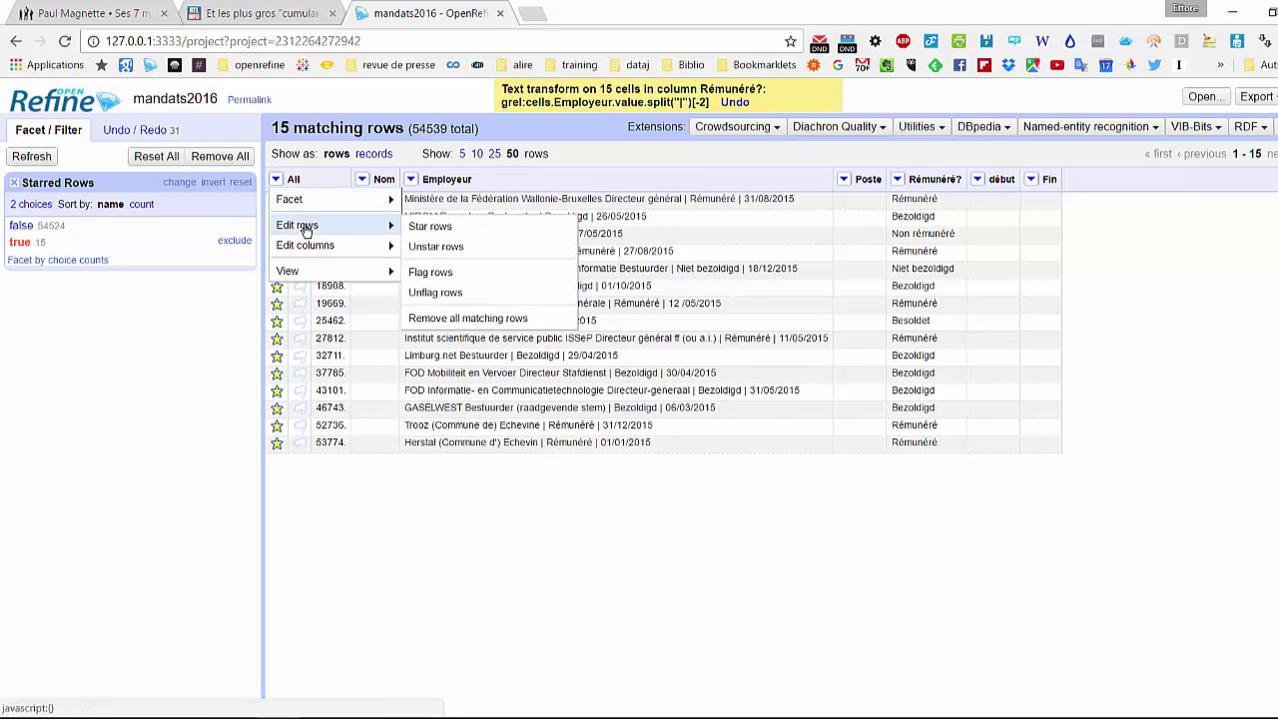
{"action": "left_click", "coordinate": [449, 250]}
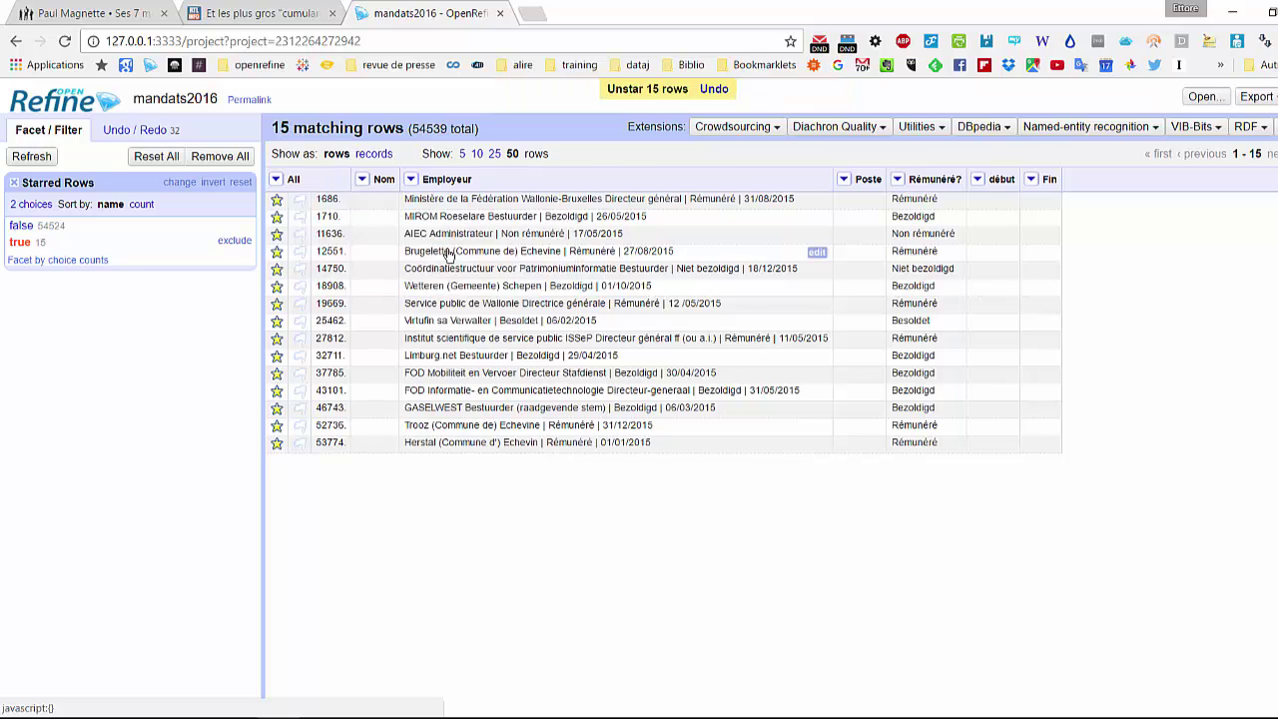
{"action": "left_click", "coordinate": [13, 183]}
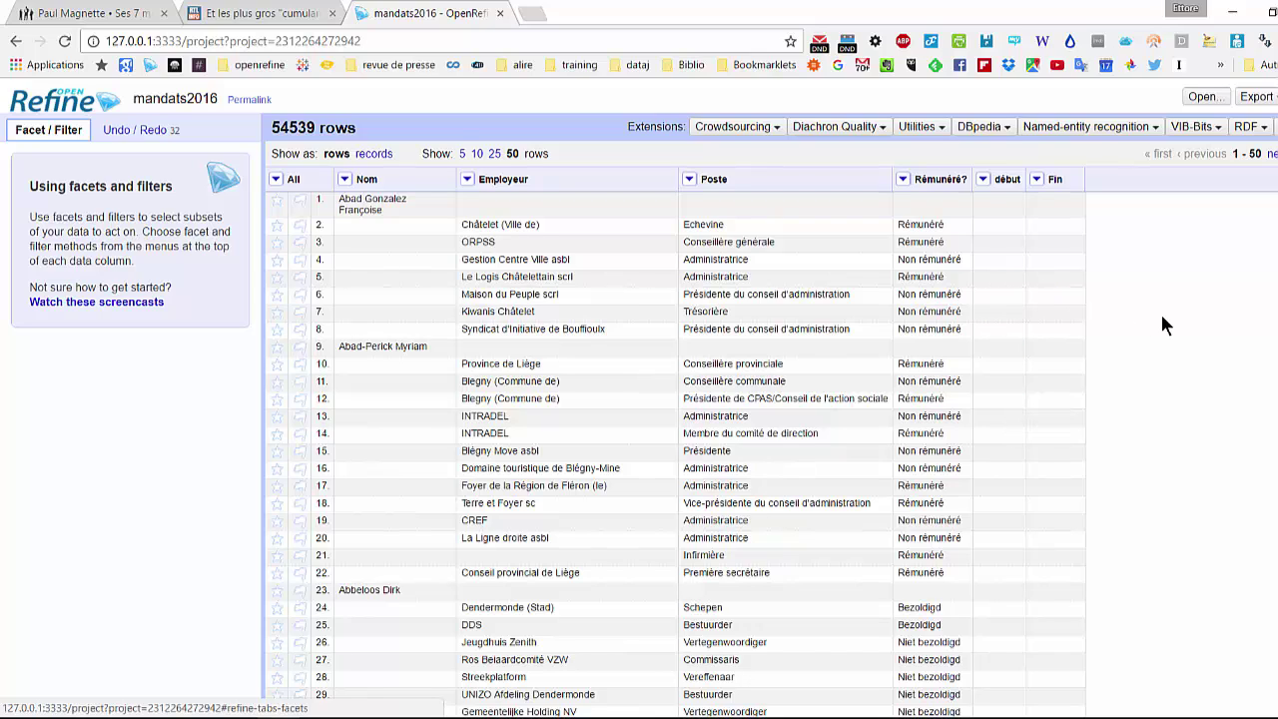
- Create a text facet on the Rémunéré? column for the whole dataset
{"action": "left_click", "coordinate": [903, 179]}
{"action": "mouse_move", "coordinate": [917, 206]}
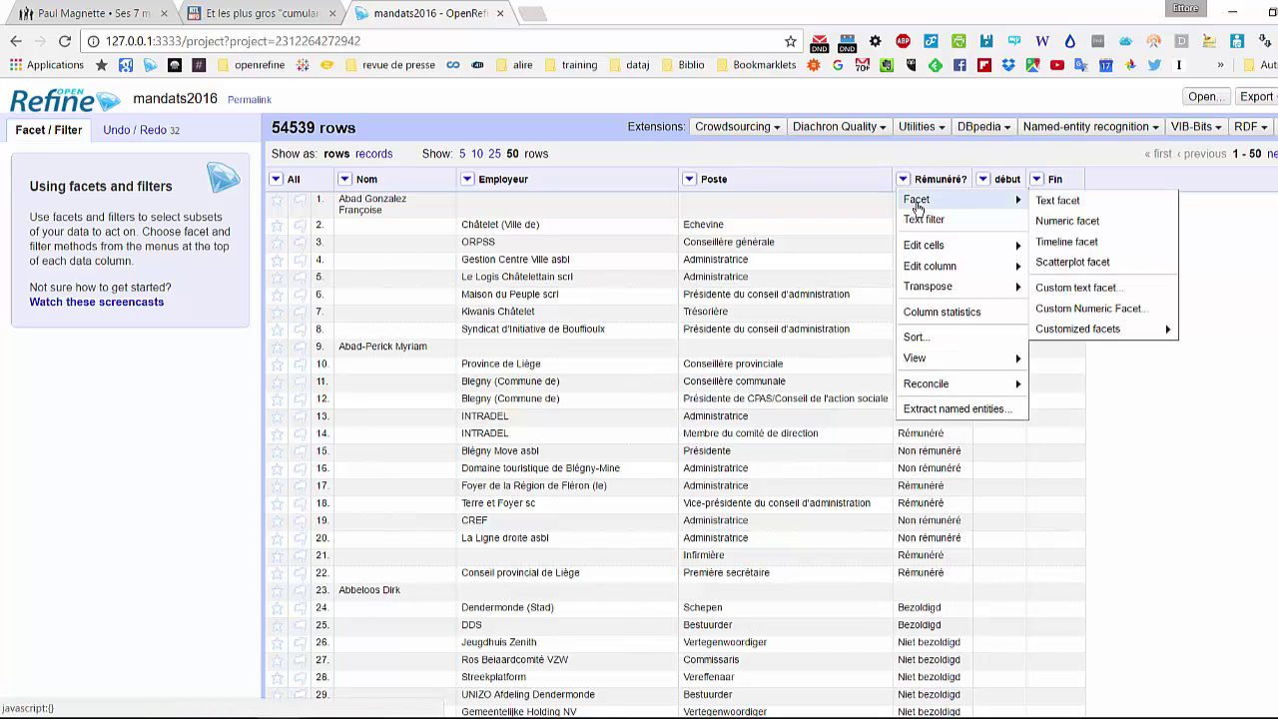
{"action": "left_click", "coordinate": [1064, 205]}
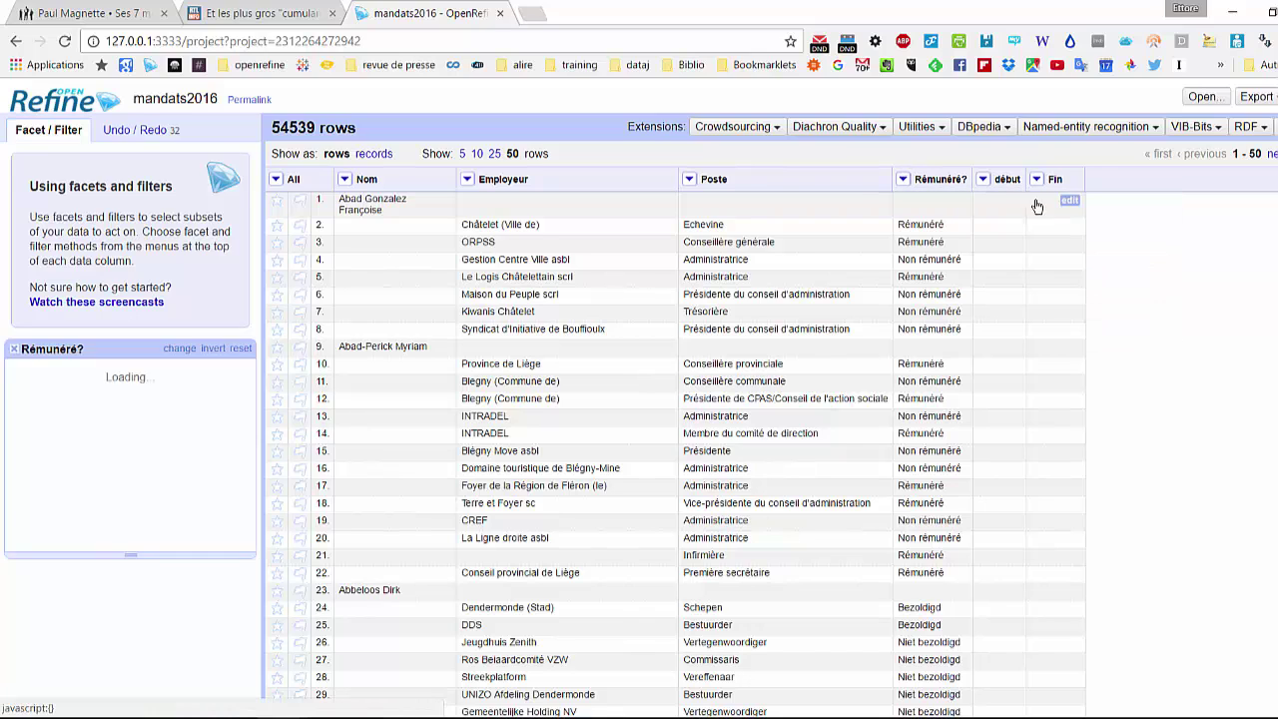
- Enlarge the Rémunéré? facet, cluster its values by key collision with fingerprint, and merge all found clusters before re-clustering
{"action": "left_click_drag", "start_coordinate": [135, 408], "coordinate": [137, 610]}
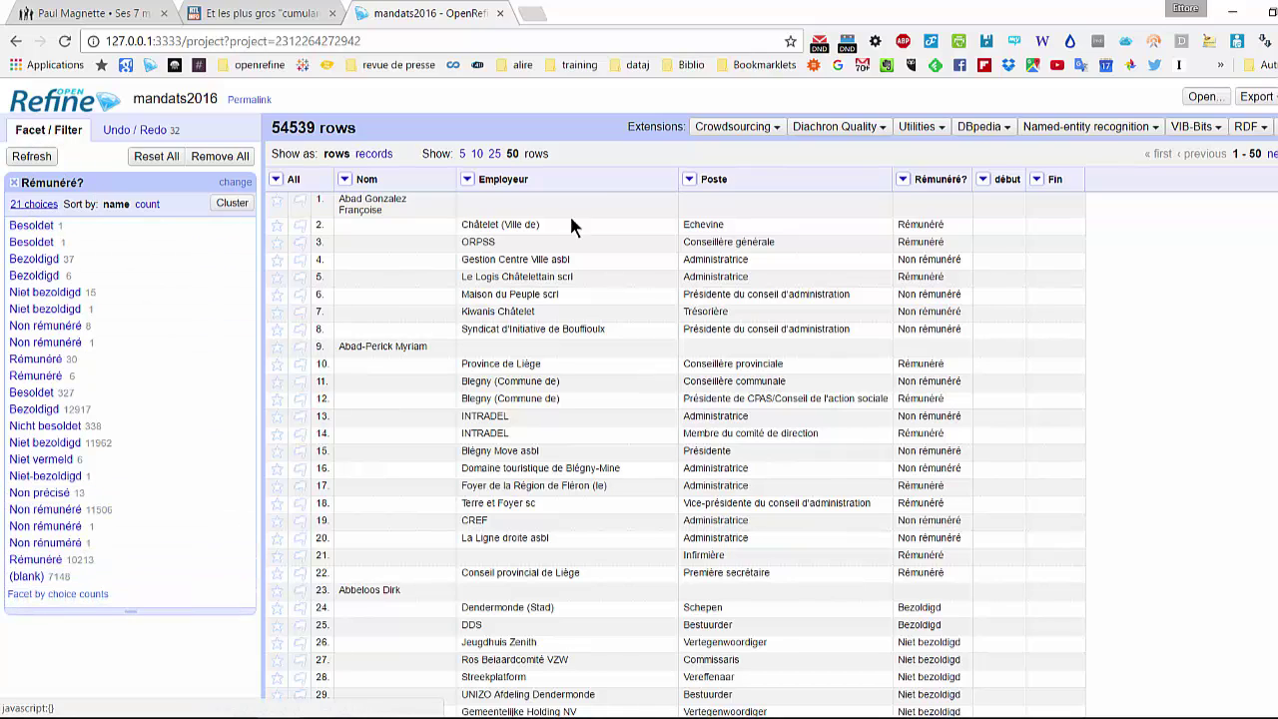
{"action": "scroll", "coordinate": [936, 292], "scroll_direction": "down", "scroll_amount": 3}
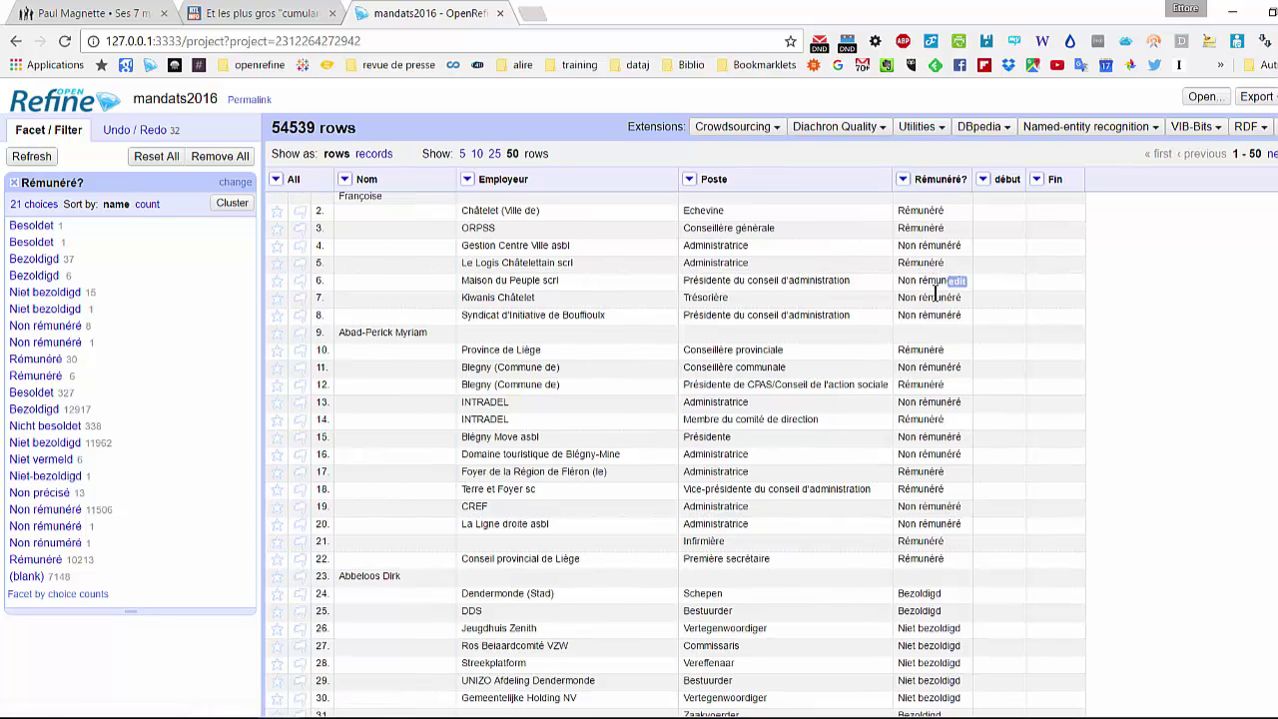
{"action": "scroll", "coordinate": [936, 292], "scroll_direction": "up", "scroll_amount": 3}
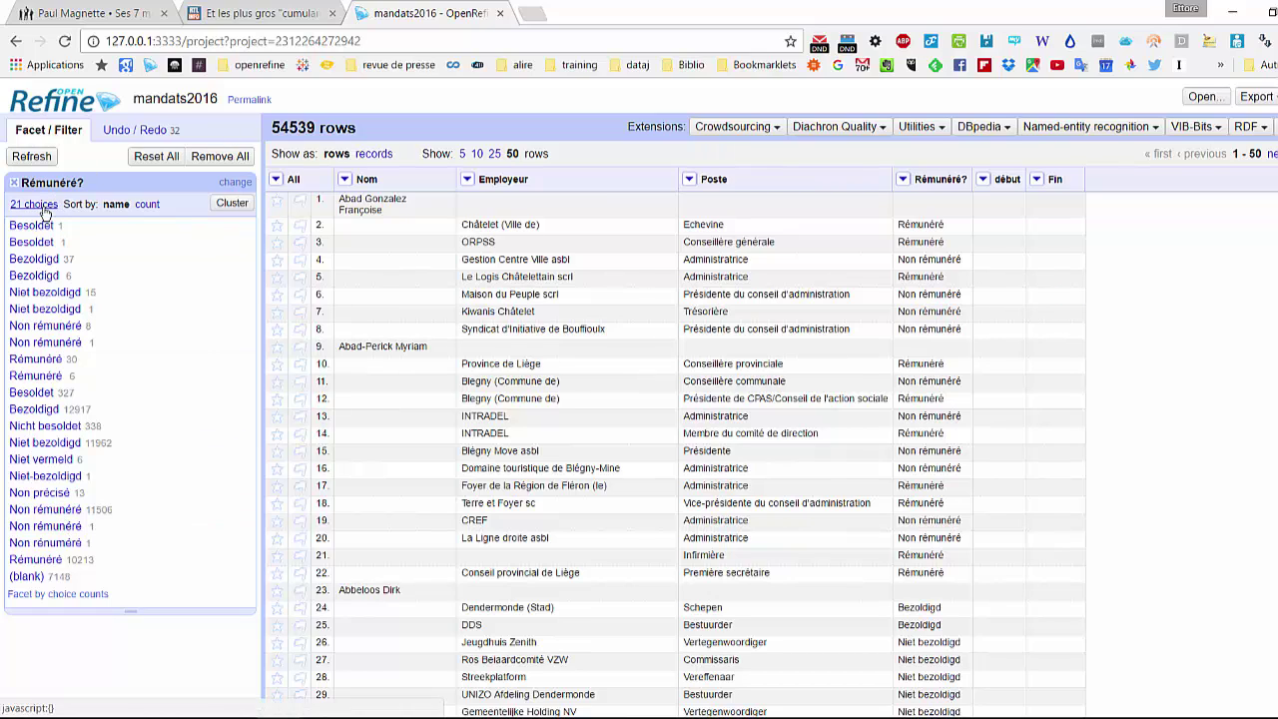
{"action": "left_click", "coordinate": [232, 203]}
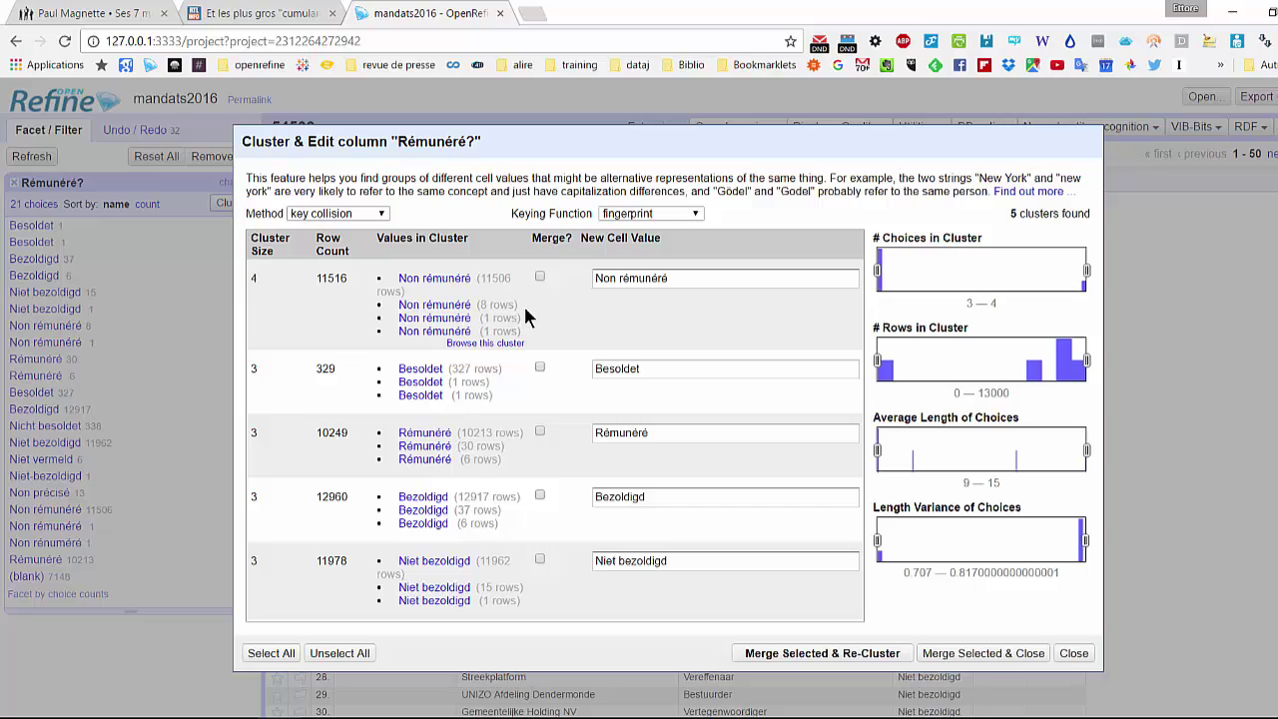
{"action": "left_click", "coordinate": [272, 654]}
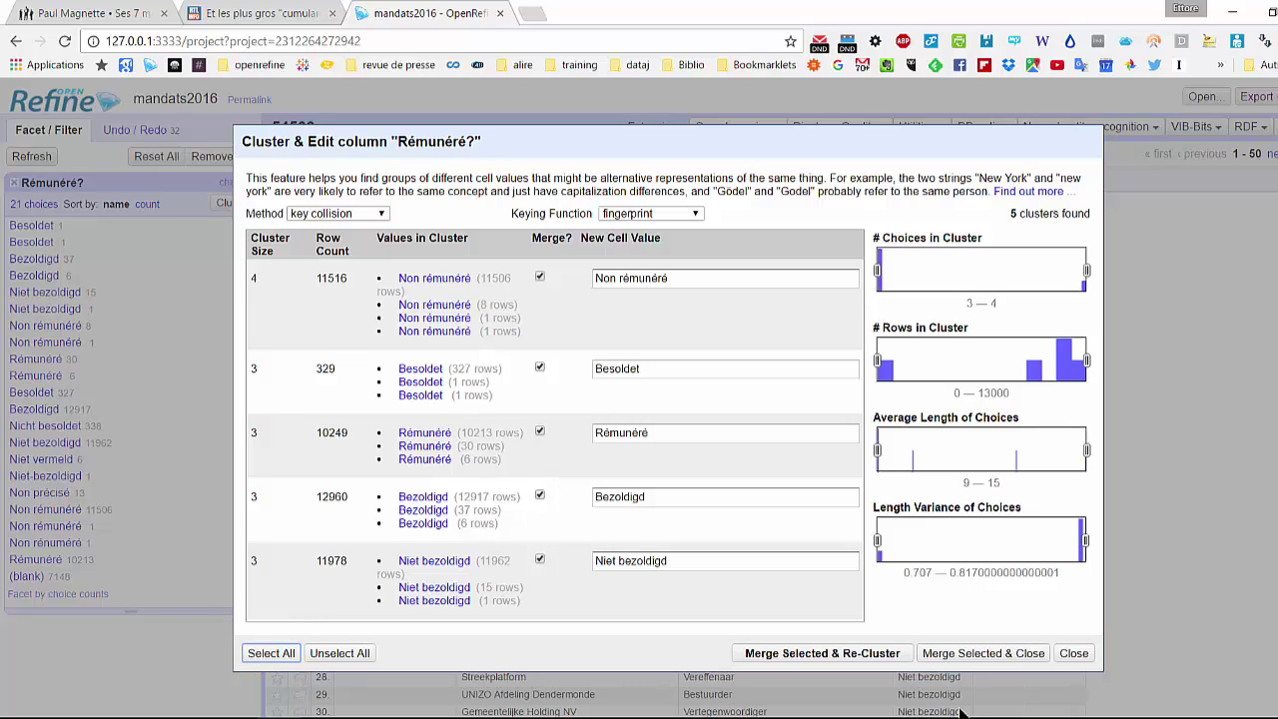
{"action": "left_click", "coordinate": [869, 654]}
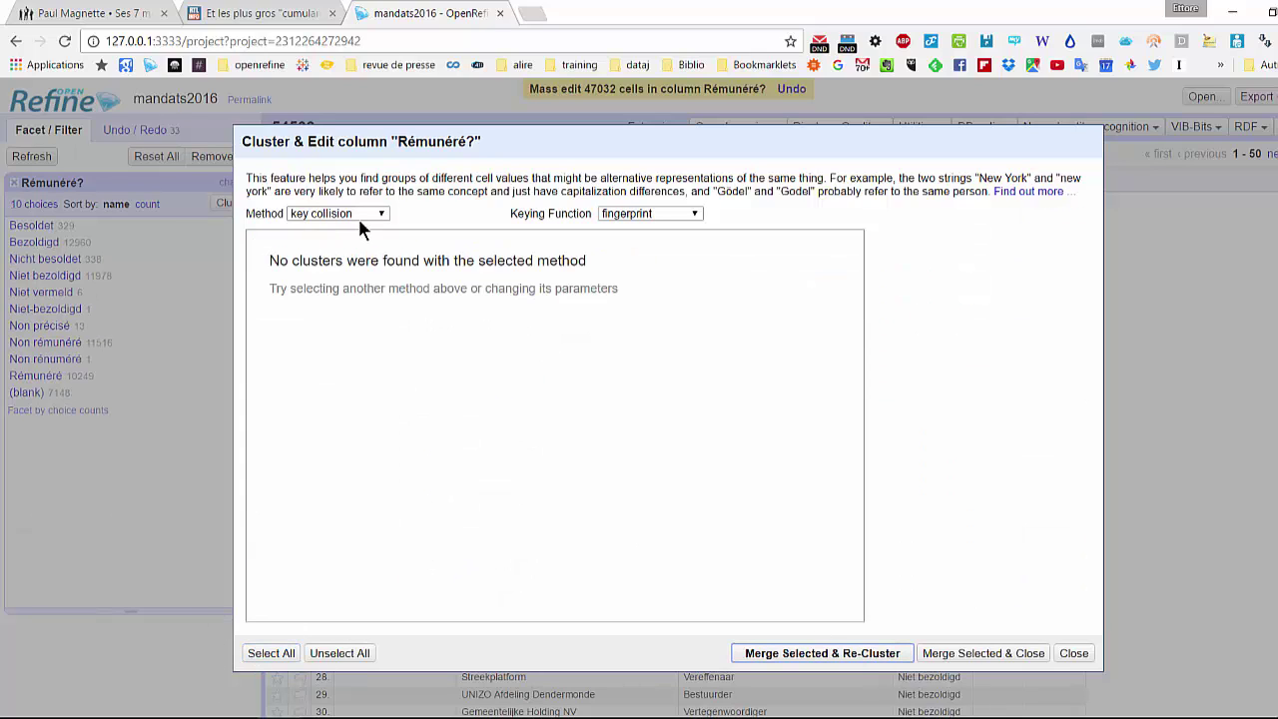
- Re-cluster with the nearest neighbor method and levenshtein distance, and merge the Niet-bezoldigd variant into Niet bezoldigd
{"action": "left_click", "coordinate": [359, 215]}
{"action": "left_click", "coordinate": [364, 239]}
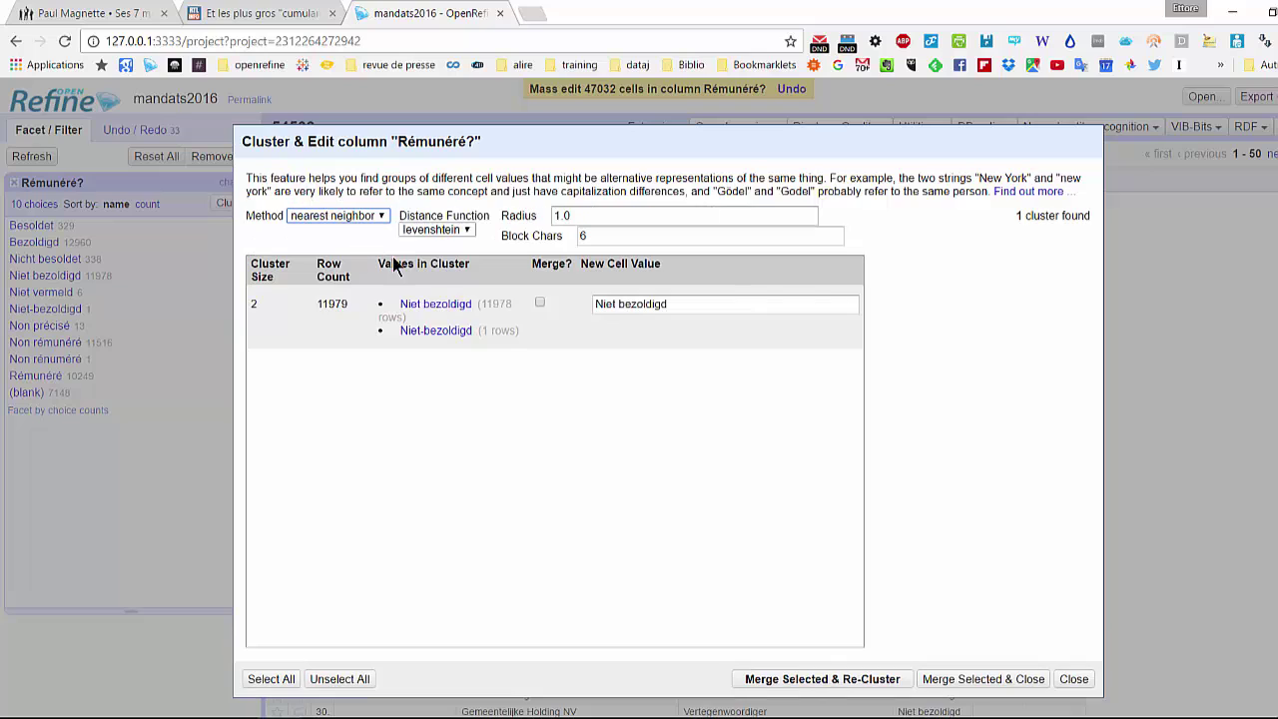
{"action": "mouse_move", "coordinate": [429, 341]}
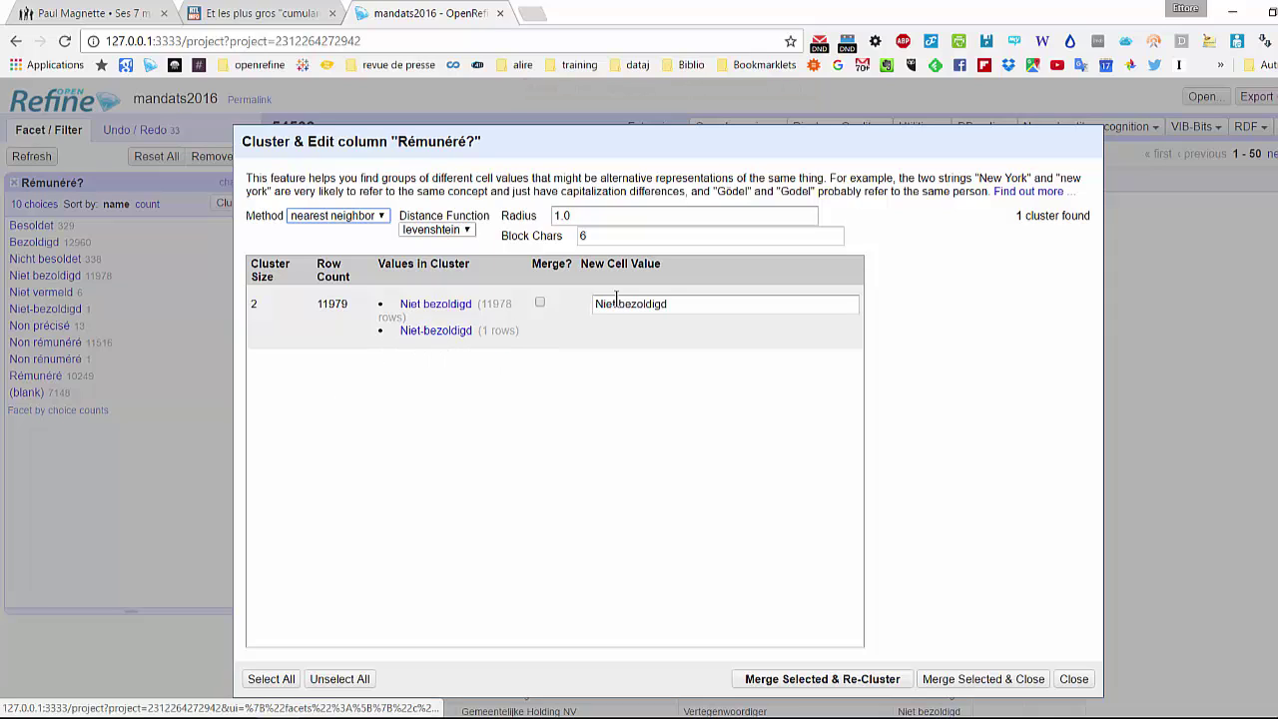
{"action": "left_click", "coordinate": [540, 303]}
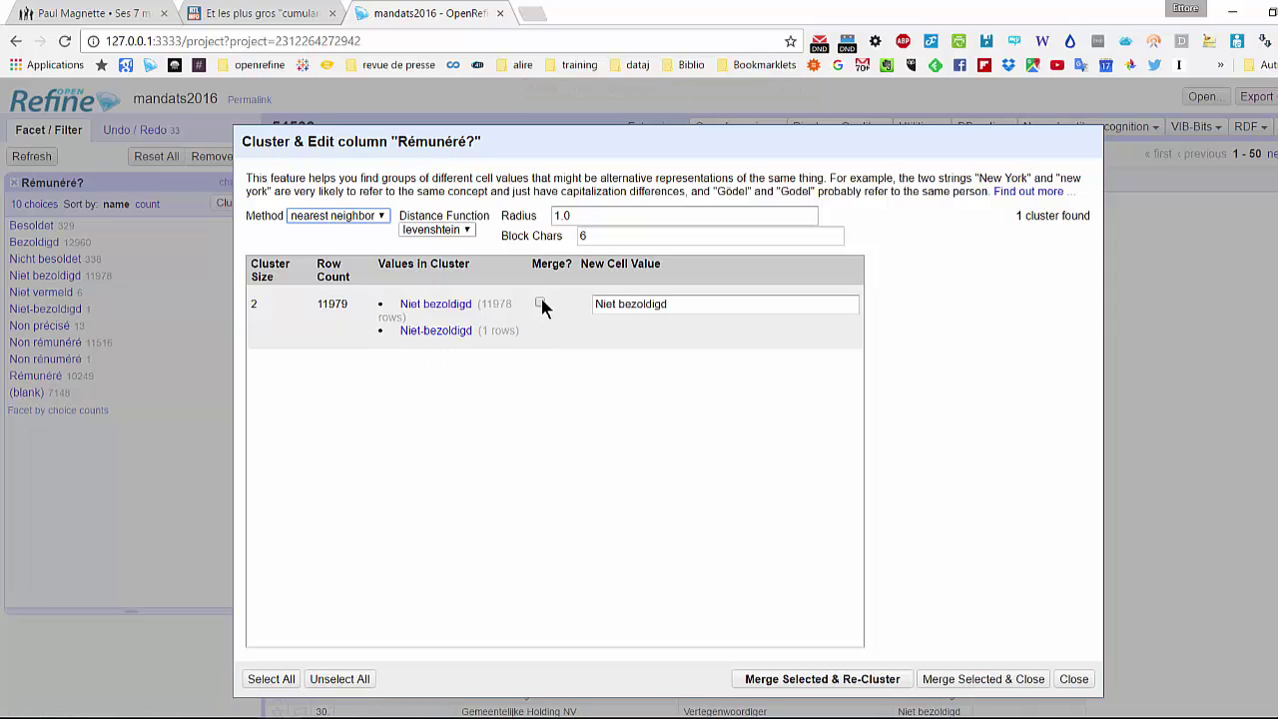
{"action": "left_click", "coordinate": [825, 679]}
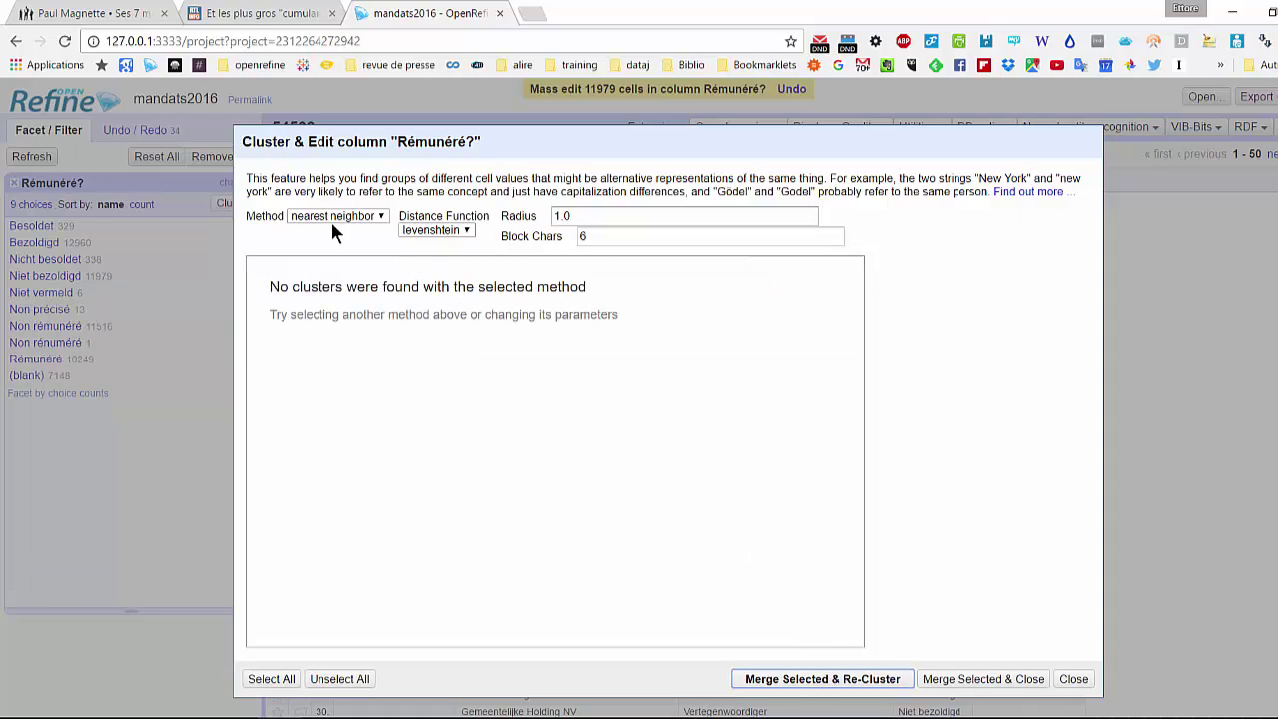
- Look for further clusters using the nearest neighbor PPM distance, and return to key collision to test the metaphone3 keying function
{"action": "left_click", "coordinate": [447, 231]}
{"action": "left_click", "coordinate": [447, 254]}
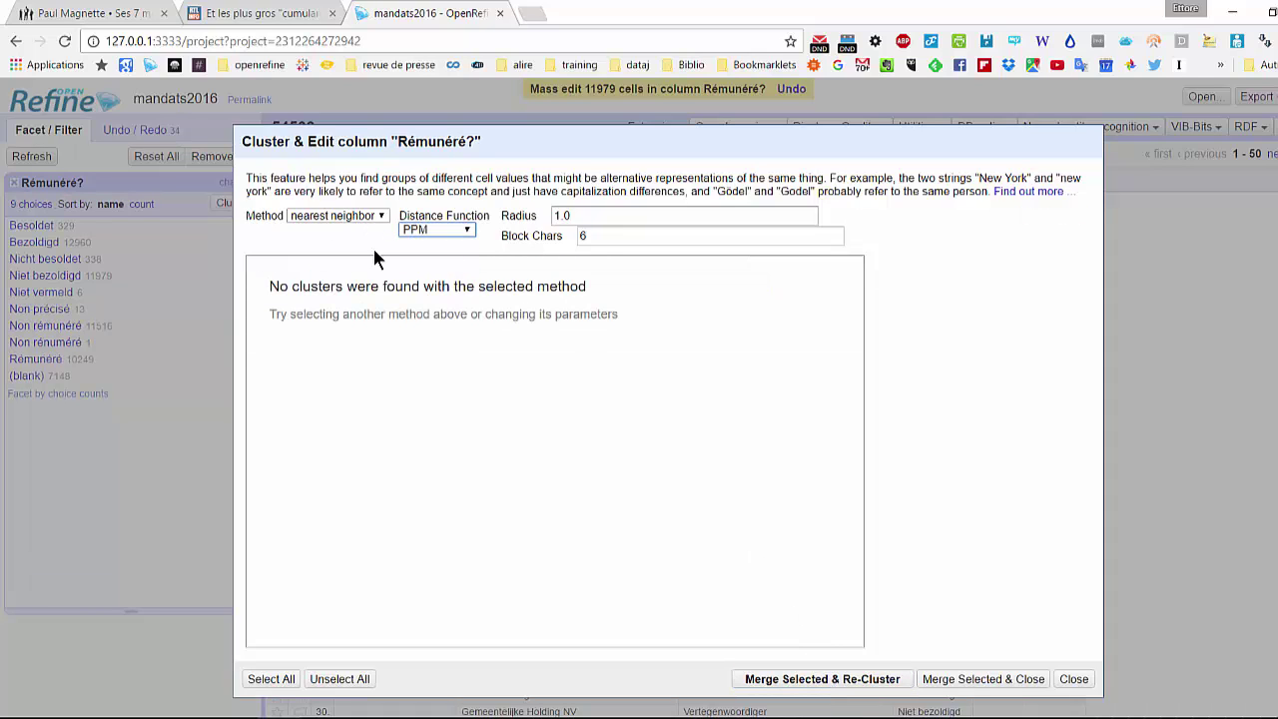
{"action": "left_click", "coordinate": [351, 216]}
{"action": "left_click", "coordinate": [332, 228]}
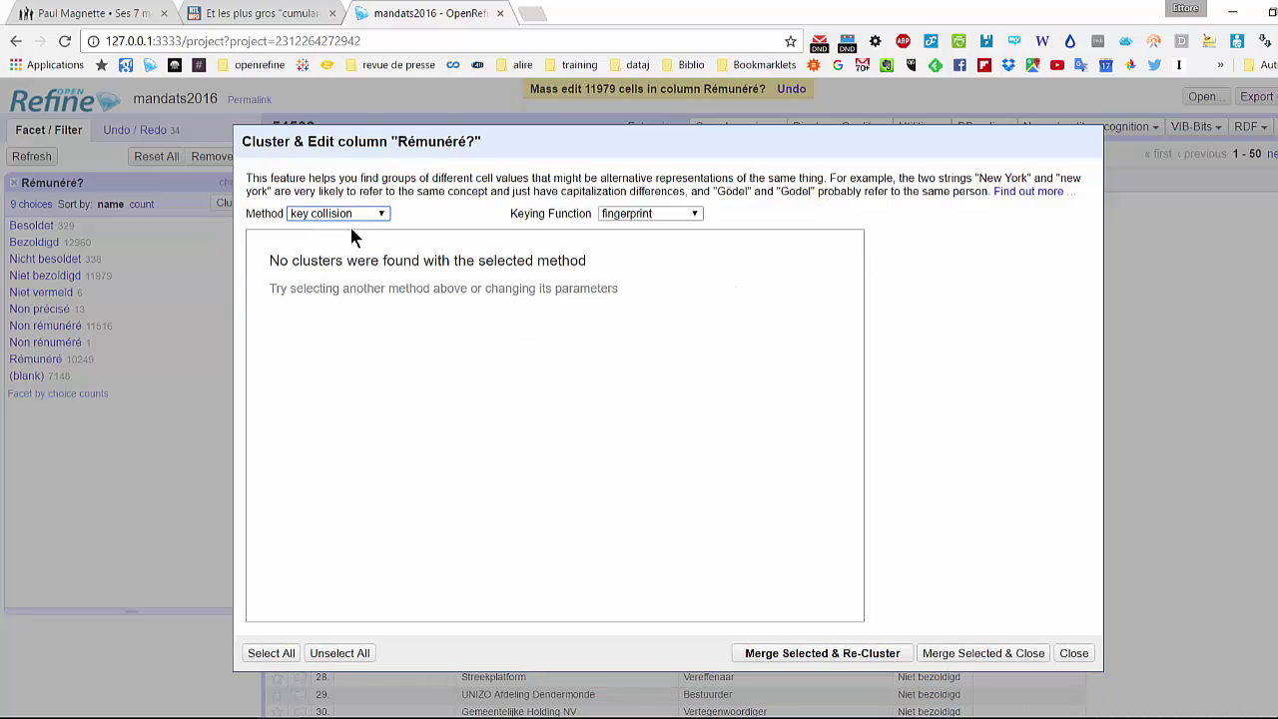
{"action": "left_click", "coordinate": [649, 214]}
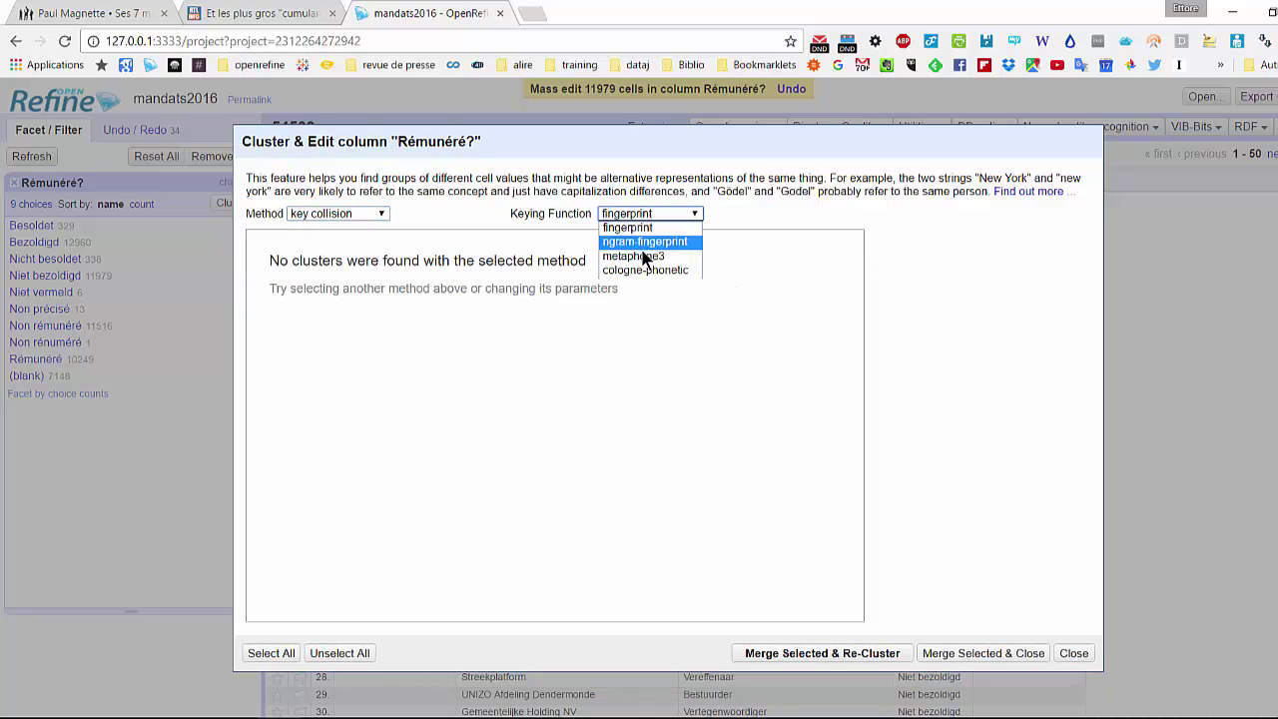
{"action": "left_click", "coordinate": [647, 256]}
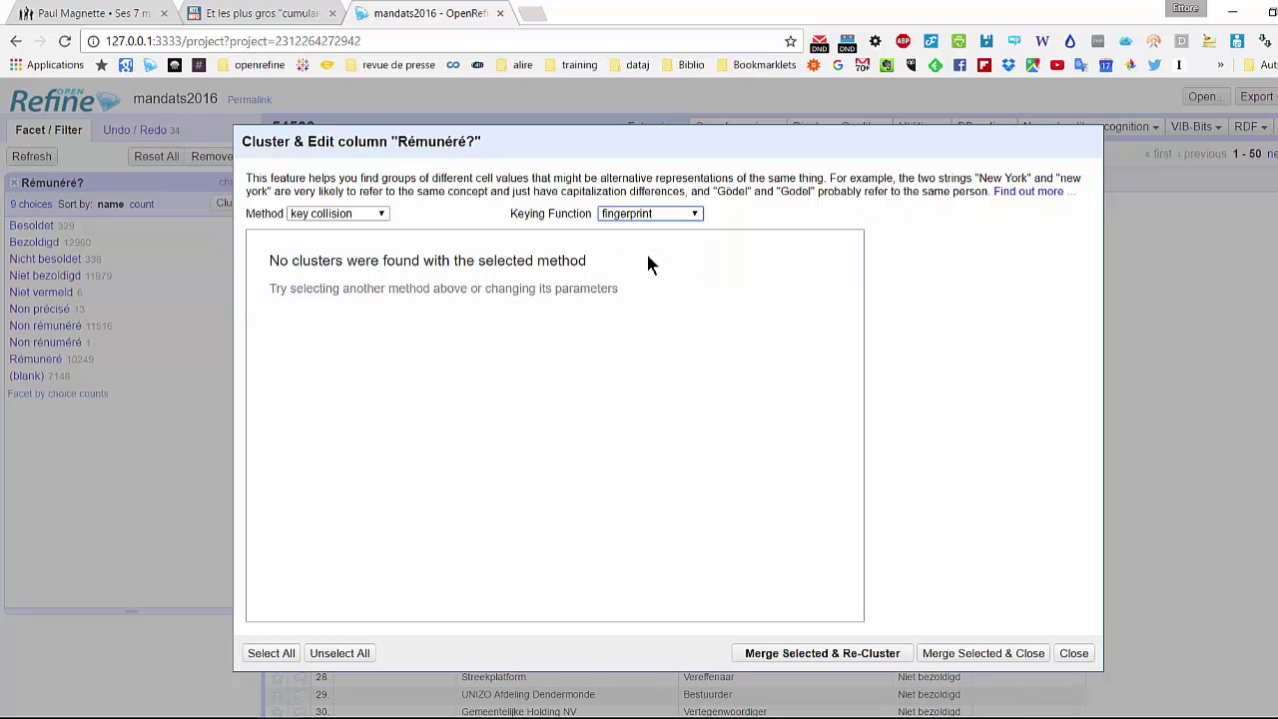
- Cluster with the cologne-phonetic keying function, merge Non rénuméré into Non rémunéré and close the clustering dialog
{"action": "left_click", "coordinate": [662, 218]}
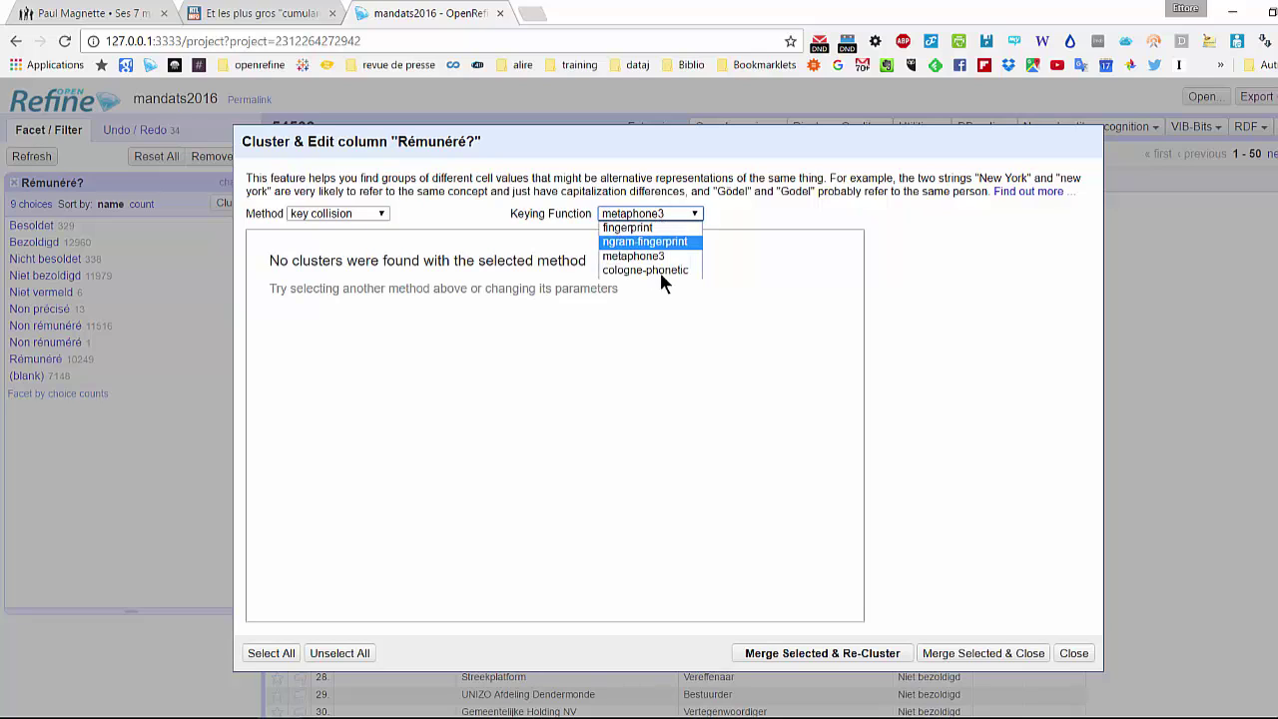
{"action": "left_click", "coordinate": [659, 266]}
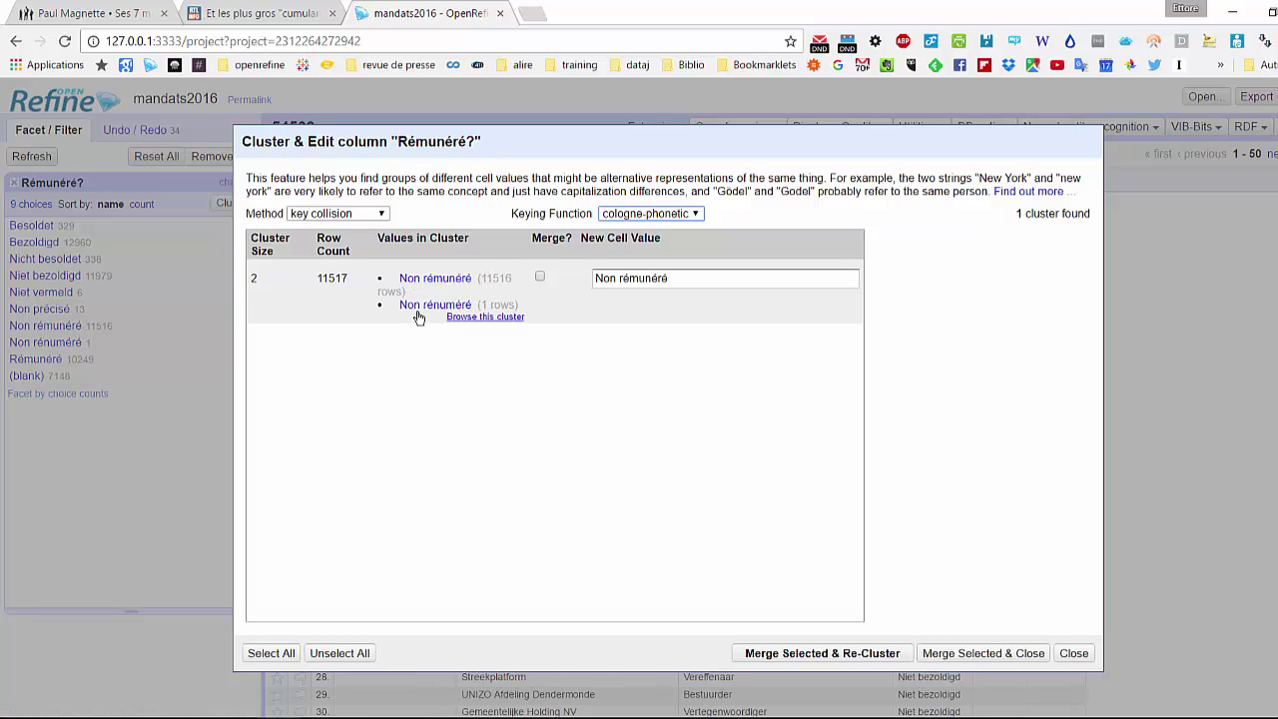
{"action": "left_click", "coordinate": [541, 277]}
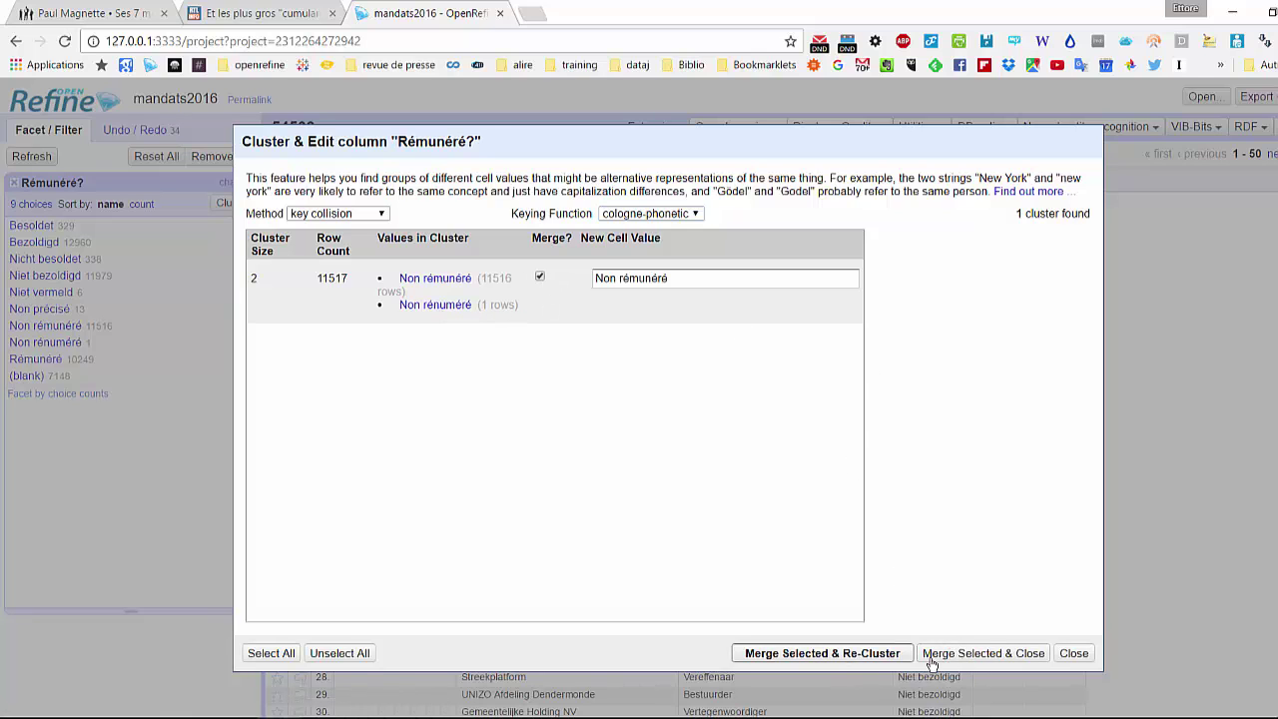
{"action": "left_click", "coordinate": [967, 655]}
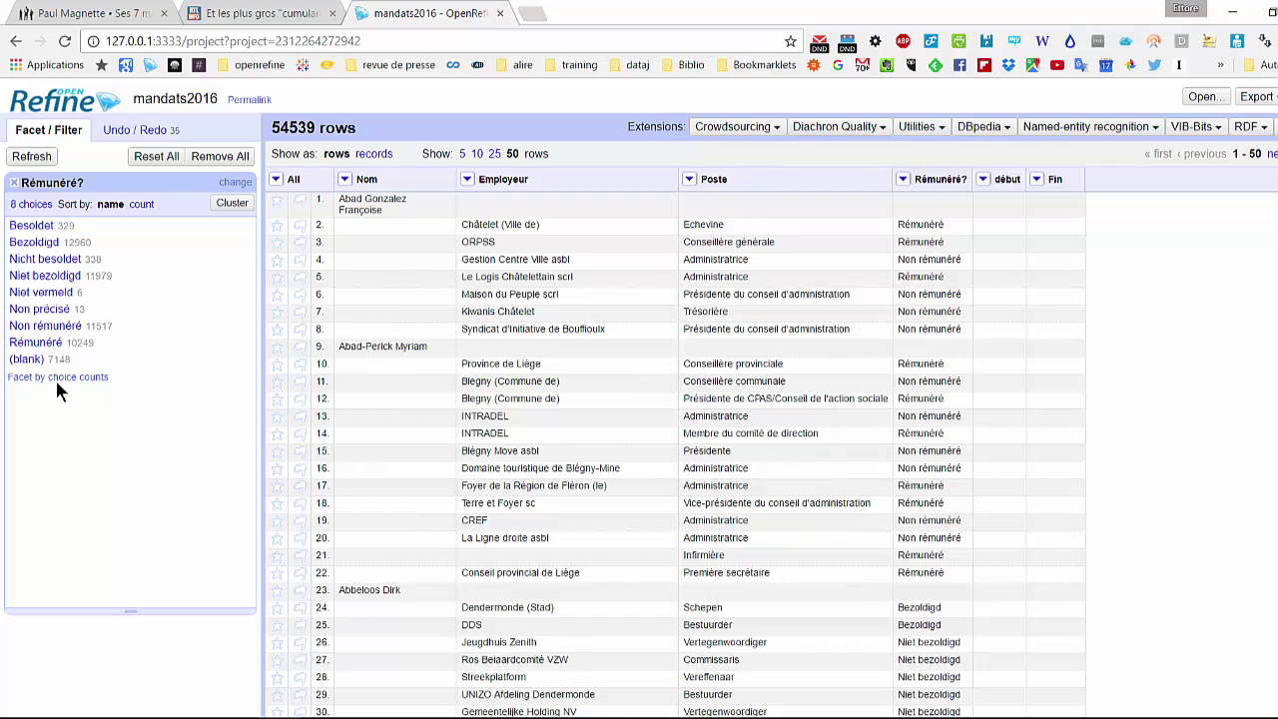
- Add a new column named langue based on the Rémunéré? column, copying its values with the expression value
{"action": "left_click", "coordinate": [903, 180]}
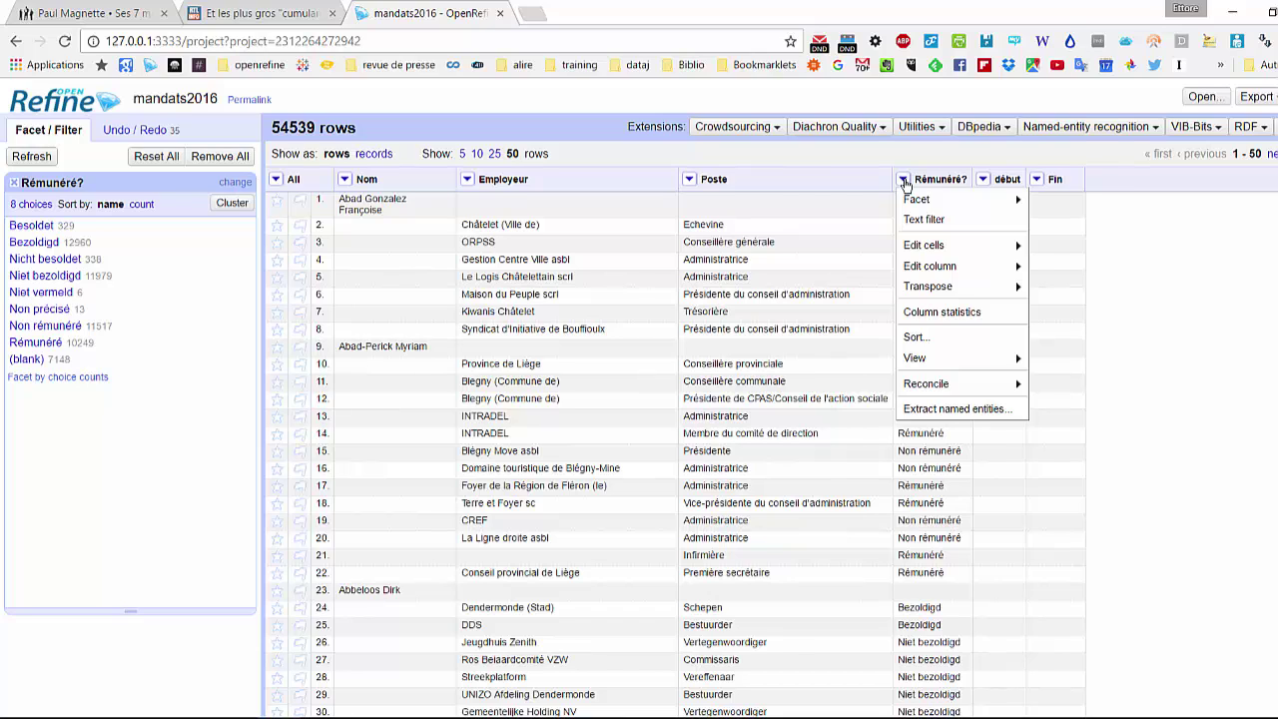
{"action": "mouse_move", "coordinate": [953, 250]}
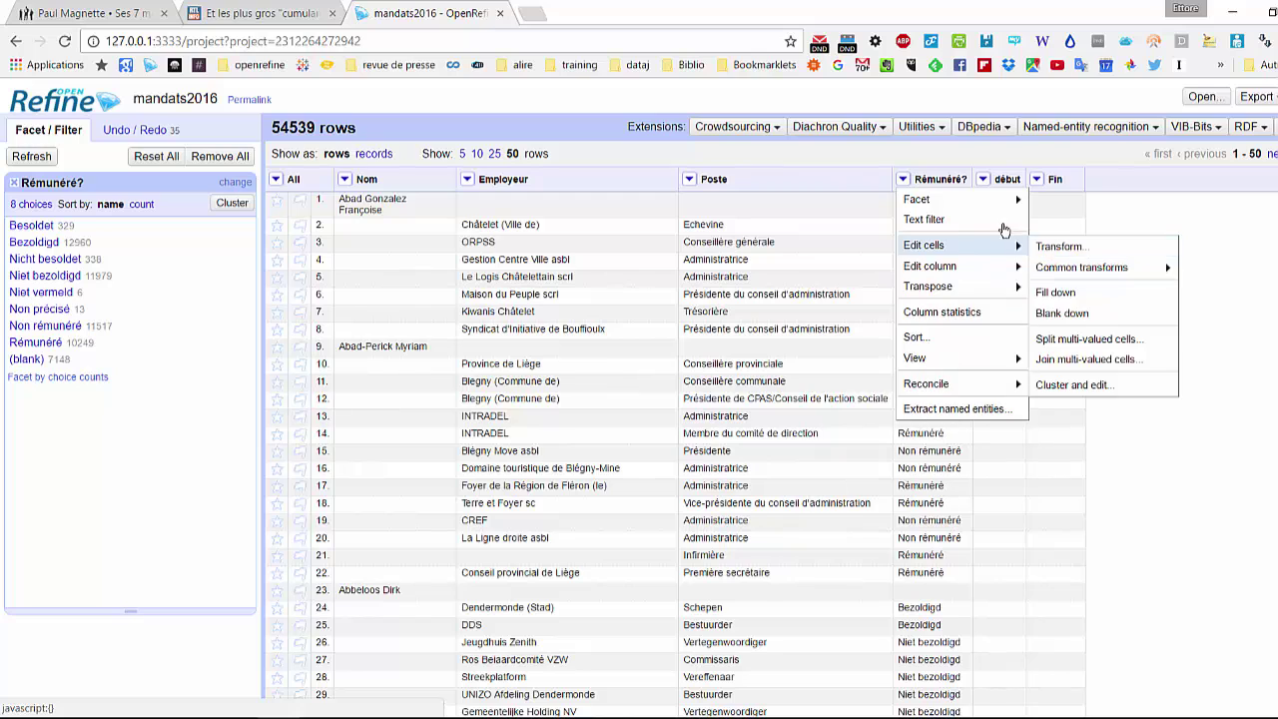
{"action": "mouse_move", "coordinate": [1007, 272]}
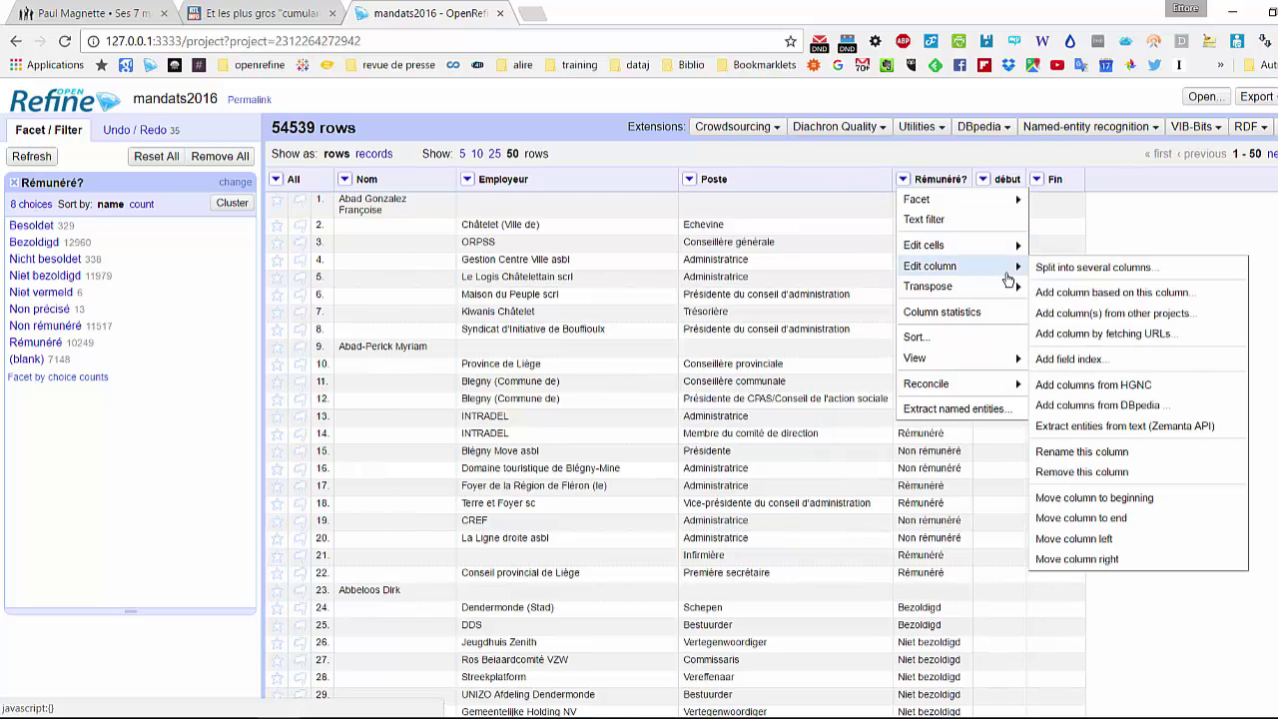
{"action": "left_click", "coordinate": [1089, 292]}
{"action": "left_click", "coordinate": [567, 218]}
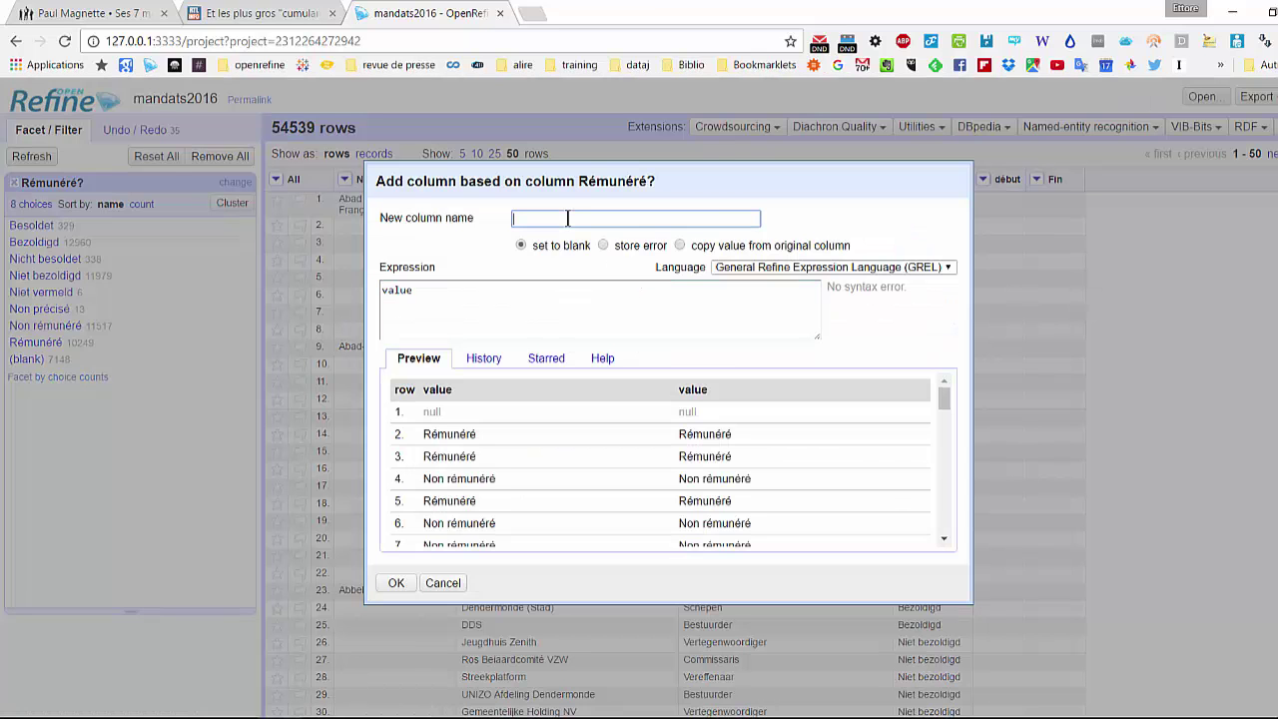
{"action": "type", "text": "langue"}
{"action": "left_click", "coordinate": [397, 583]}
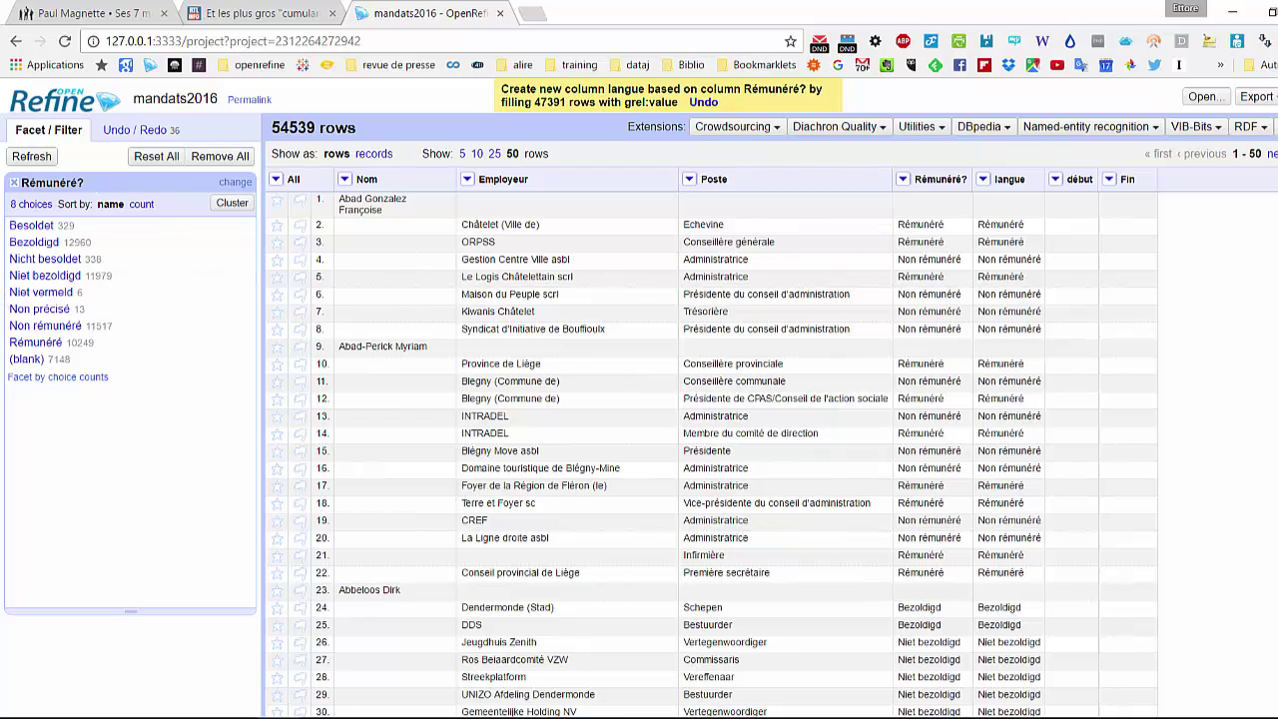
- Remove the Rémunéré? facet and create a text facet on the langue column
{"action": "left_click", "coordinate": [13, 187]}
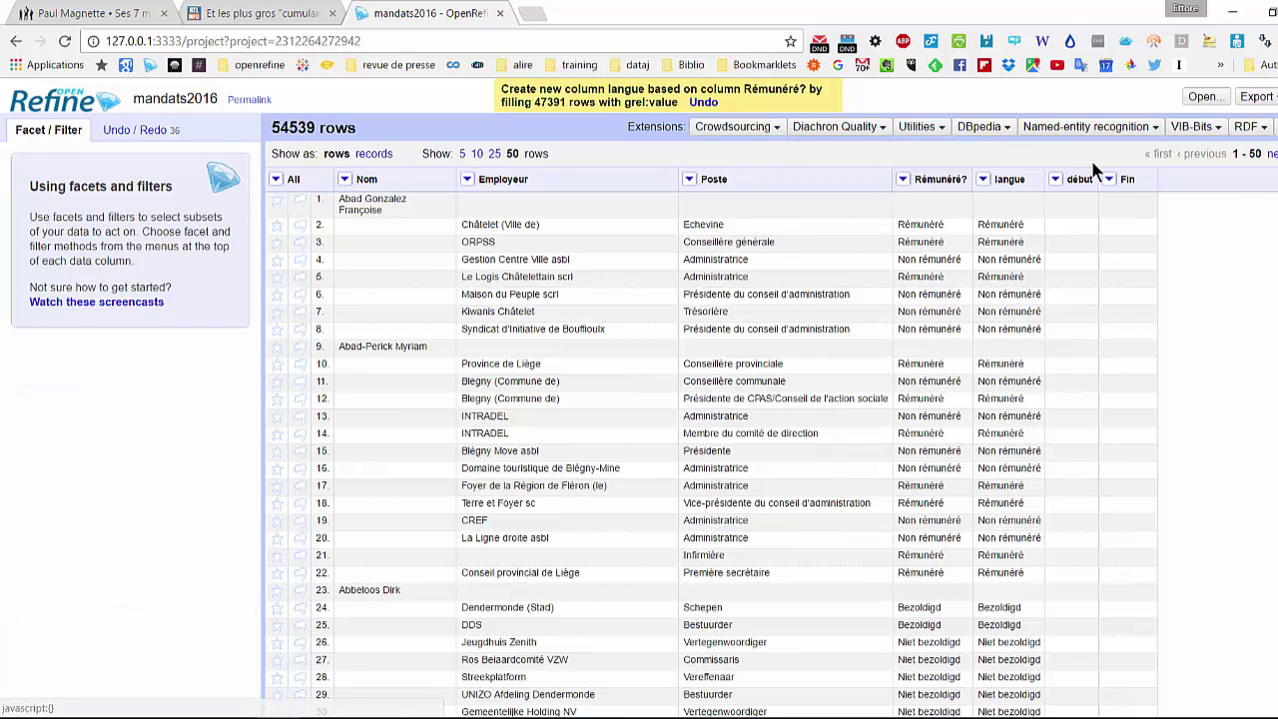
{"action": "left_click", "coordinate": [982, 183]}
{"action": "mouse_move", "coordinate": [999, 205]}
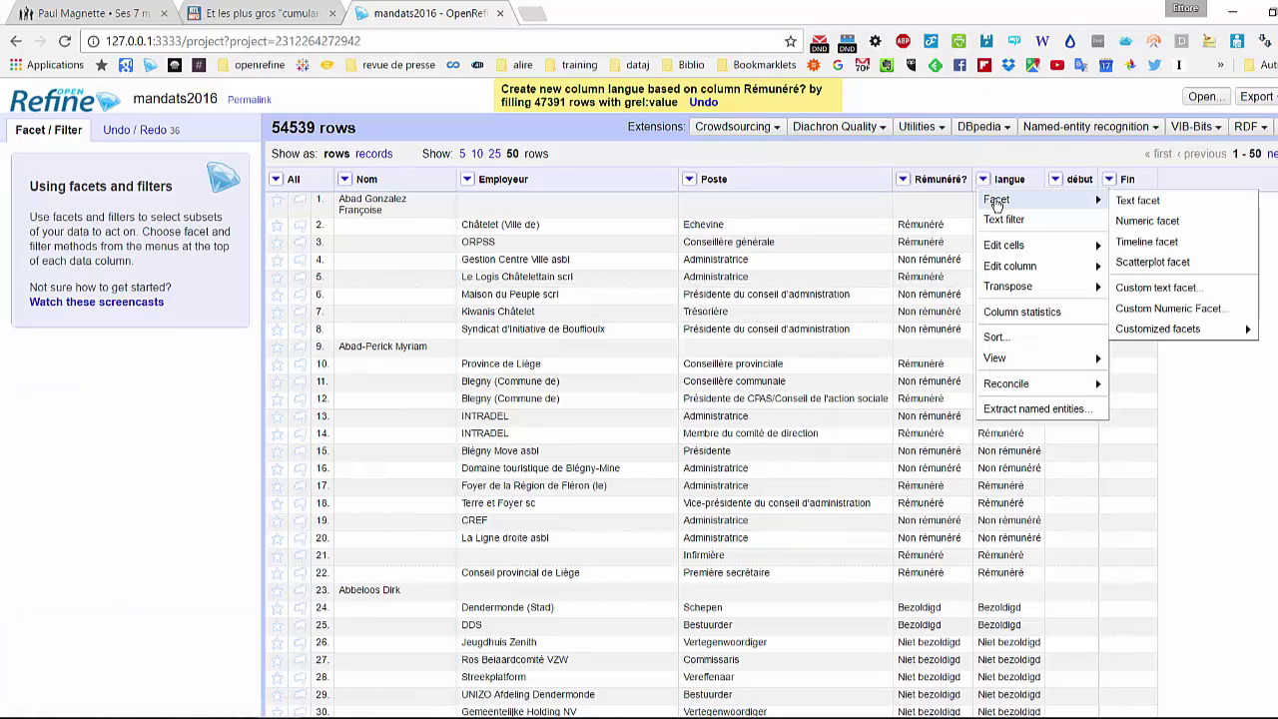
{"action": "left_click", "coordinate": [1194, 205]}
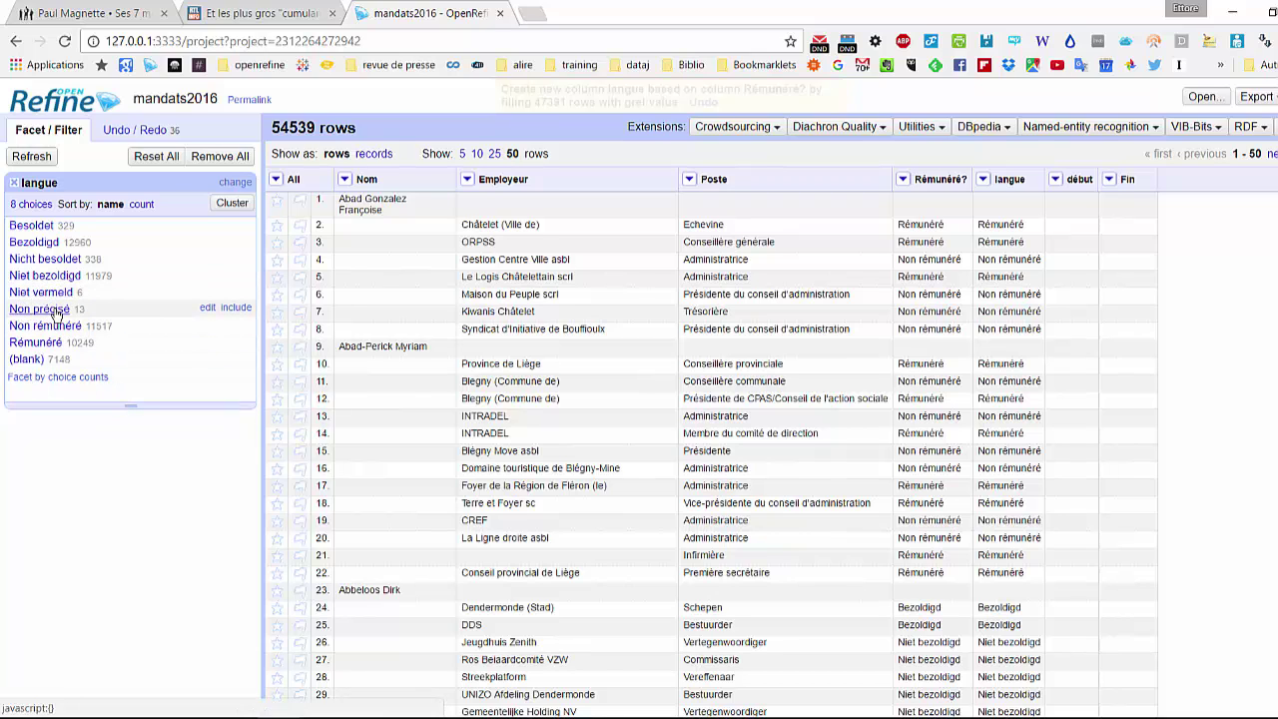
- Filter langue to Non précisé, Non rémunéré and Rémunéré, and transform those cells with the expression "FR"
{"action": "left_click", "coordinate": [52, 311]}
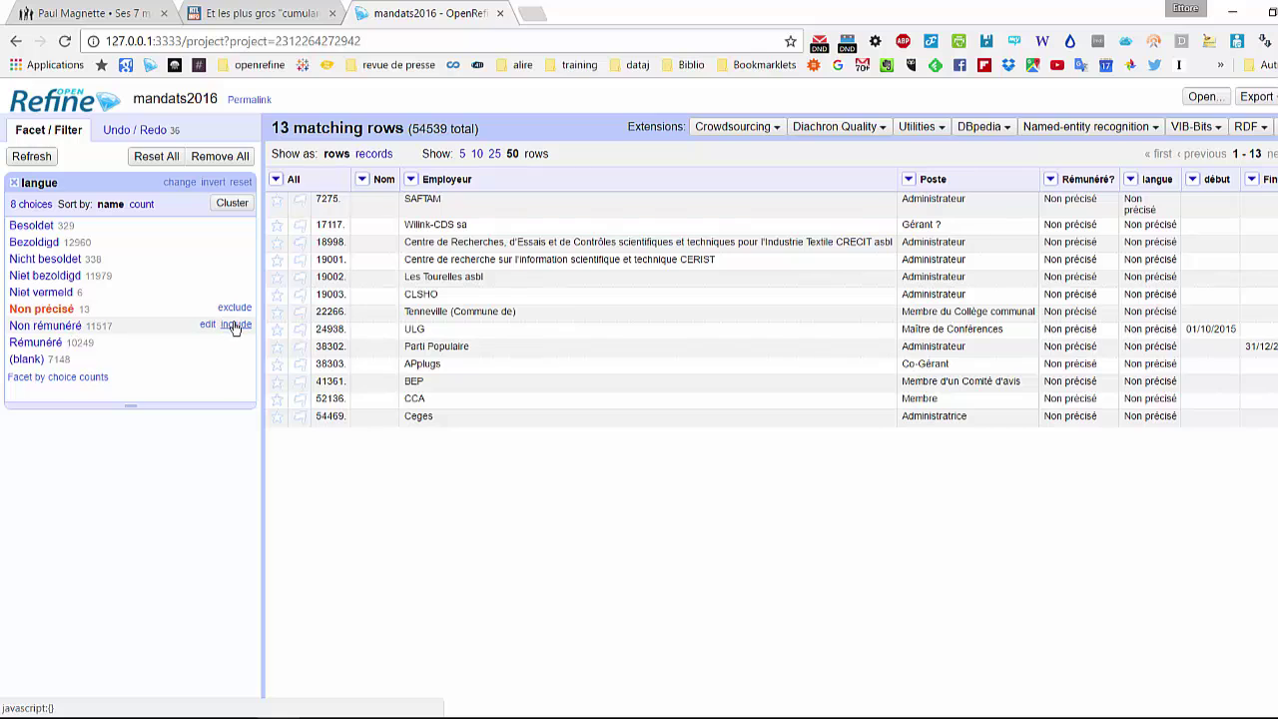
{"action": "left_click", "coordinate": [235, 326]}
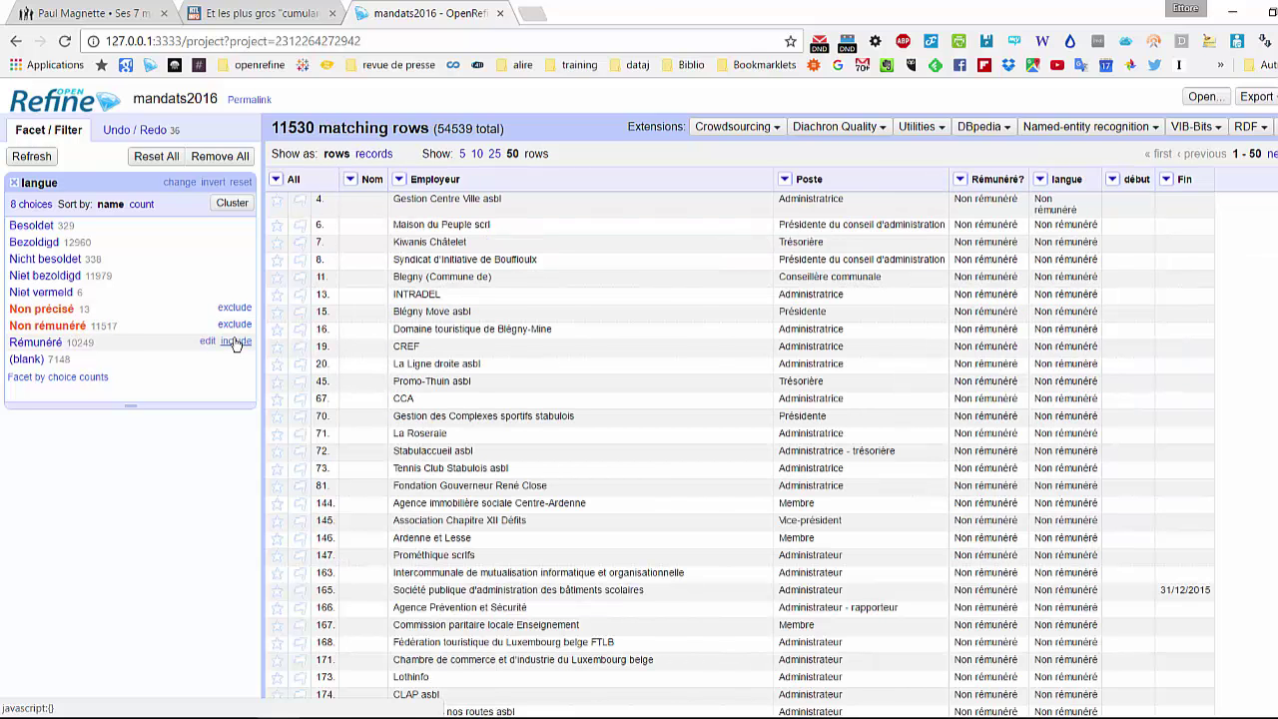
{"action": "left_click", "coordinate": [236, 341]}
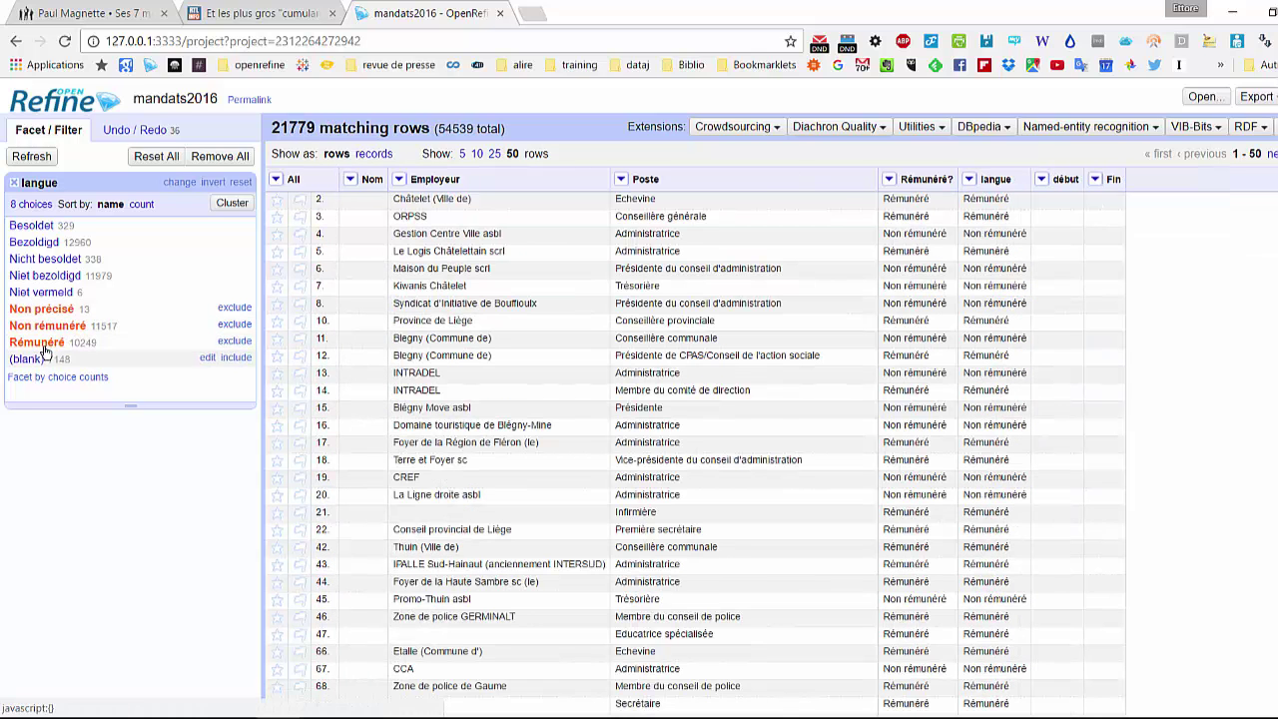
{"action": "left_click", "coordinate": [969, 179]}
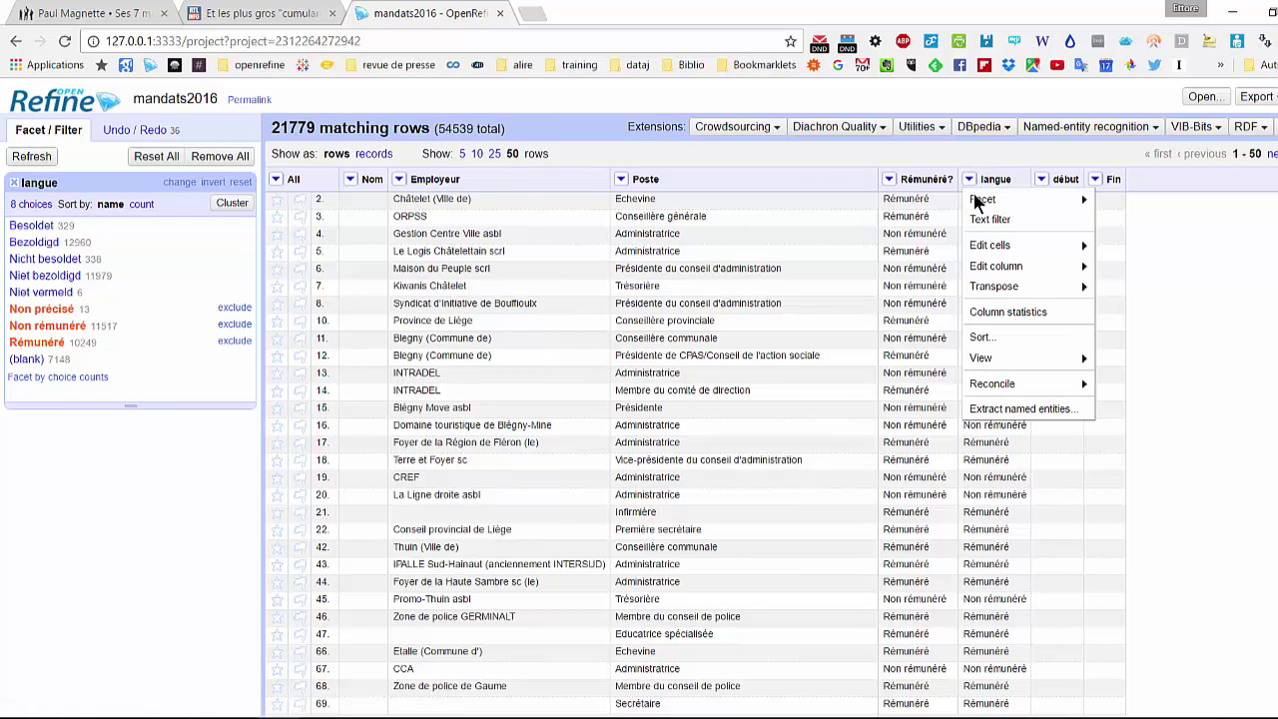
{"action": "mouse_move", "coordinate": [1004, 248]}
{"action": "left_click", "coordinate": [1147, 246]}
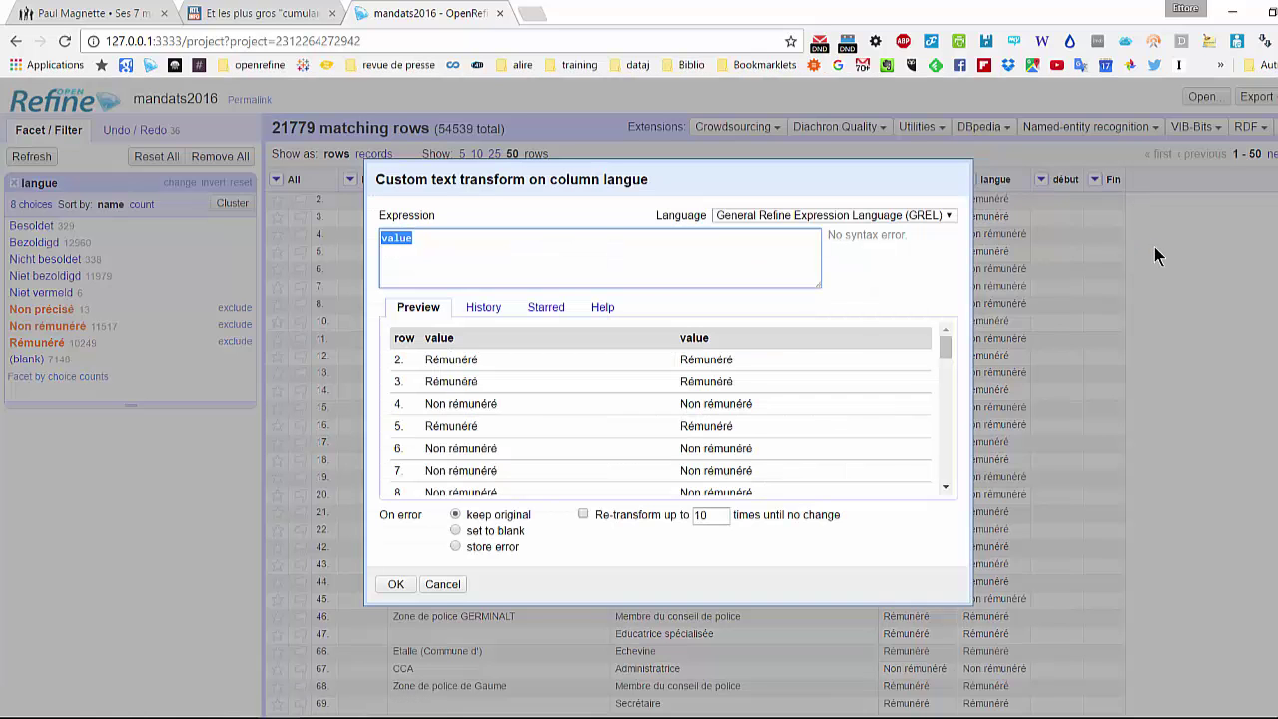
{"action": "type", "text": "\"r"}
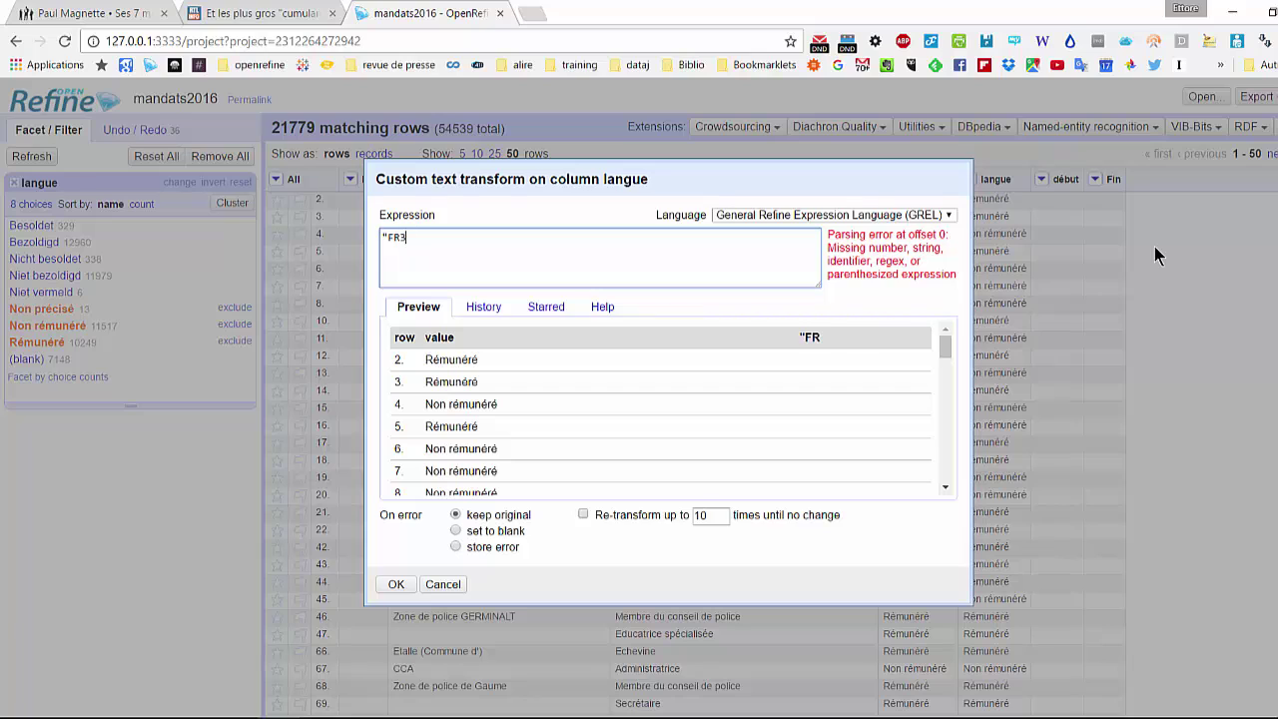
{"action": "type", "text": "R\""}
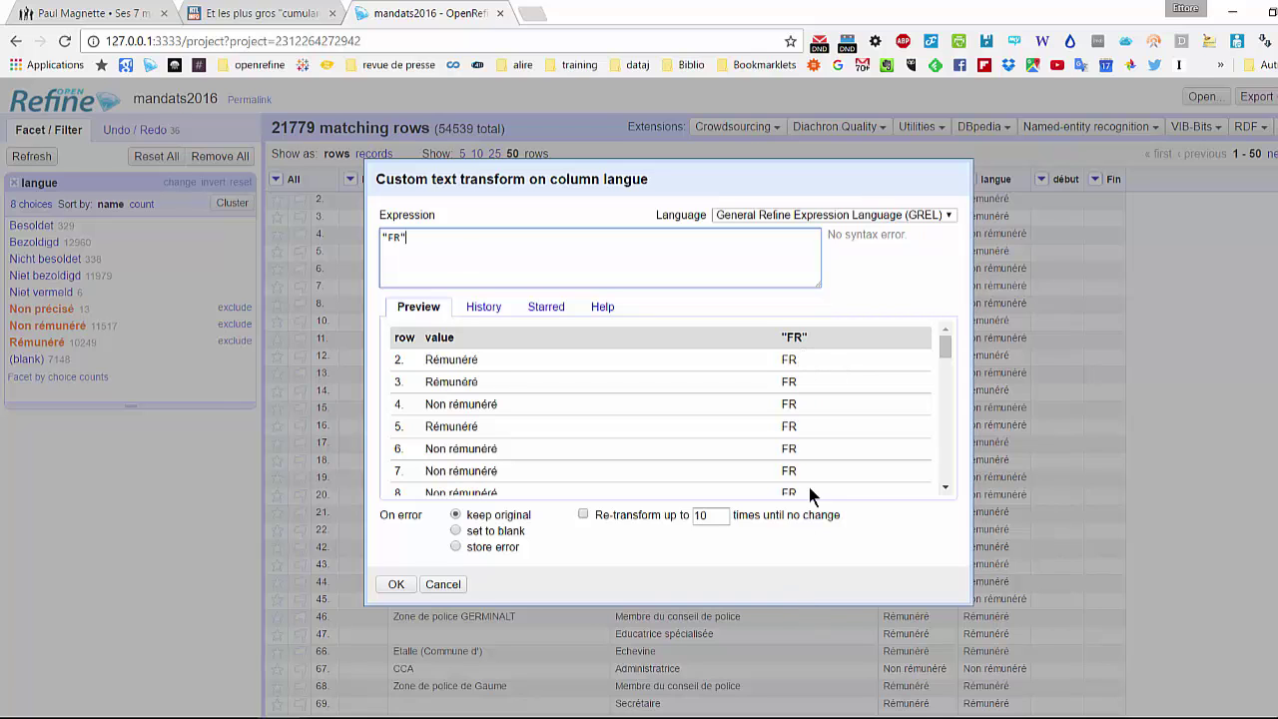
{"action": "left_click", "coordinate": [396, 585]}
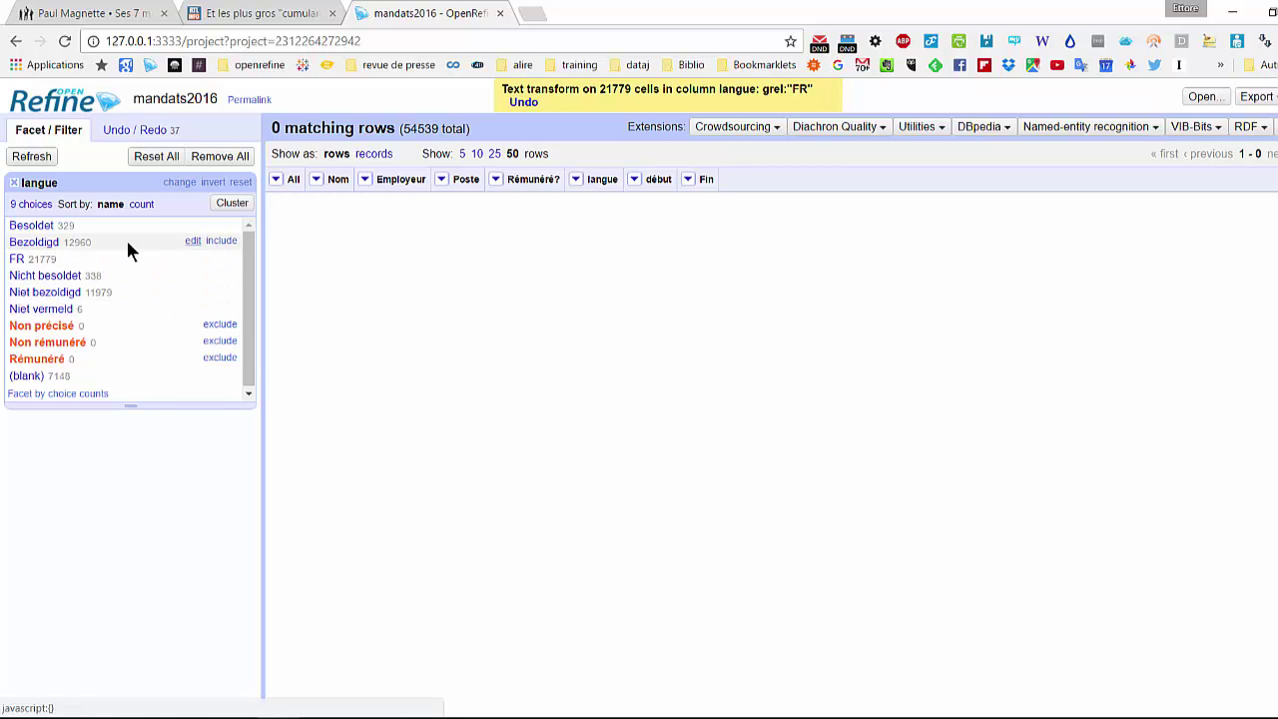
- Filter langue to Bezoldigd, Niet bezoldigd and Niet vermeld only, and transform those cells with the expression "NL"
{"action": "left_click", "coordinate": [224, 243]}
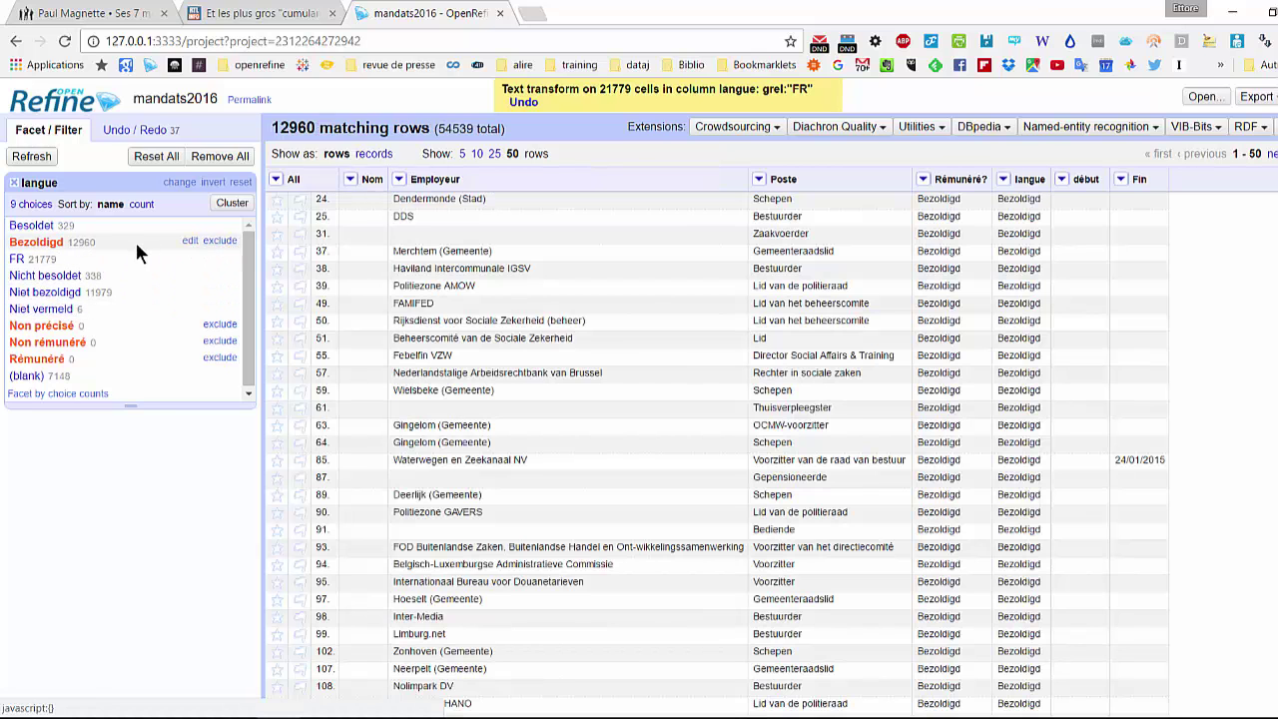
{"action": "left_click", "coordinate": [222, 327]}
{"action": "left_click", "coordinate": [226, 342]}
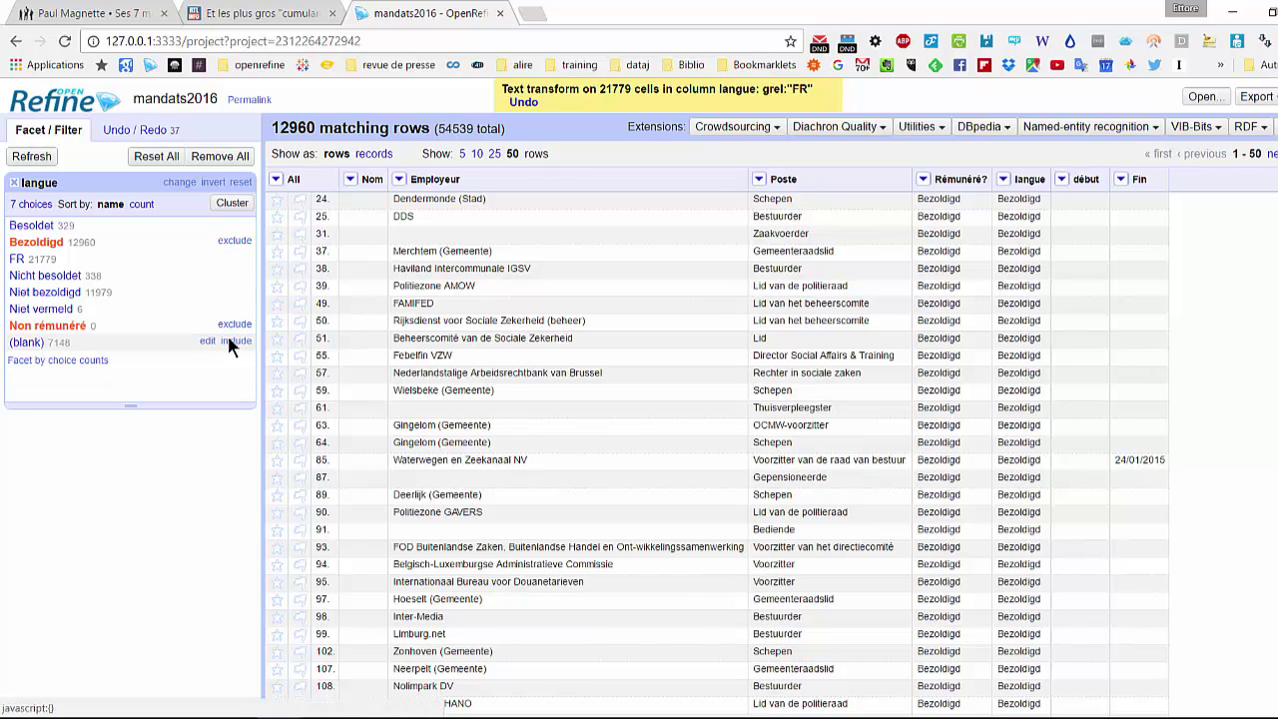
{"action": "left_click", "coordinate": [232, 324]}
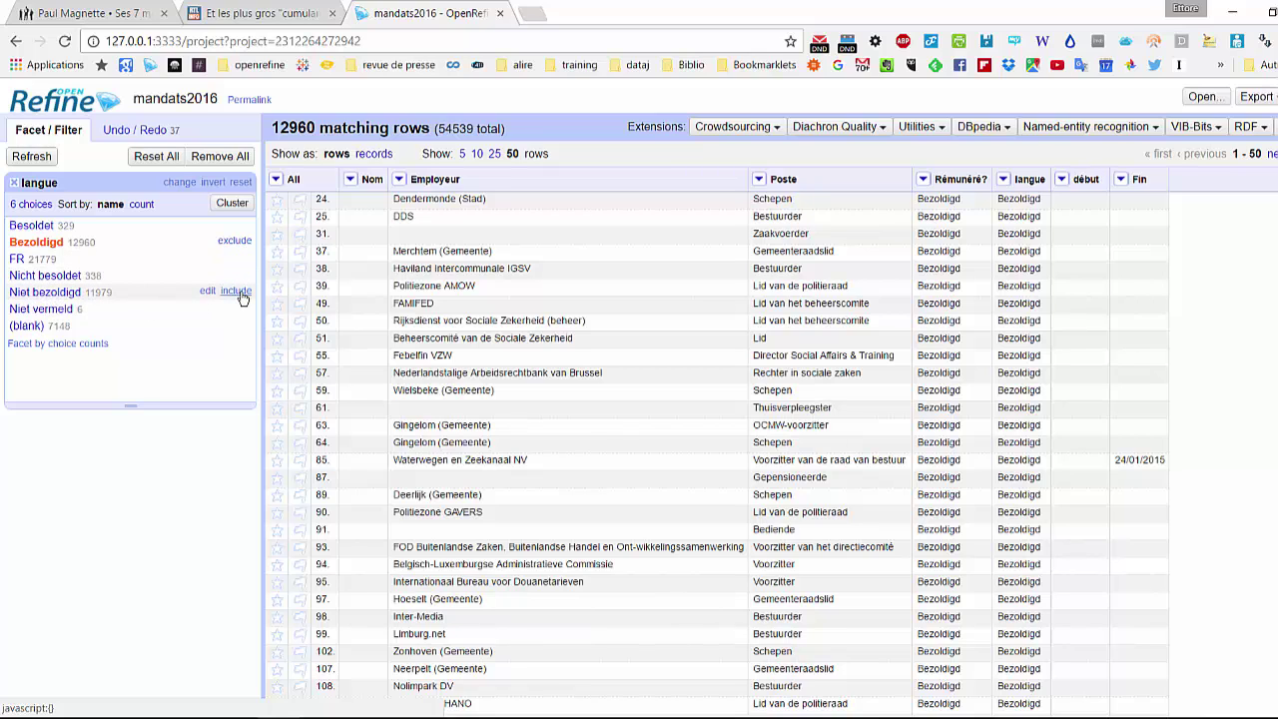
{"action": "left_click", "coordinate": [236, 292]}
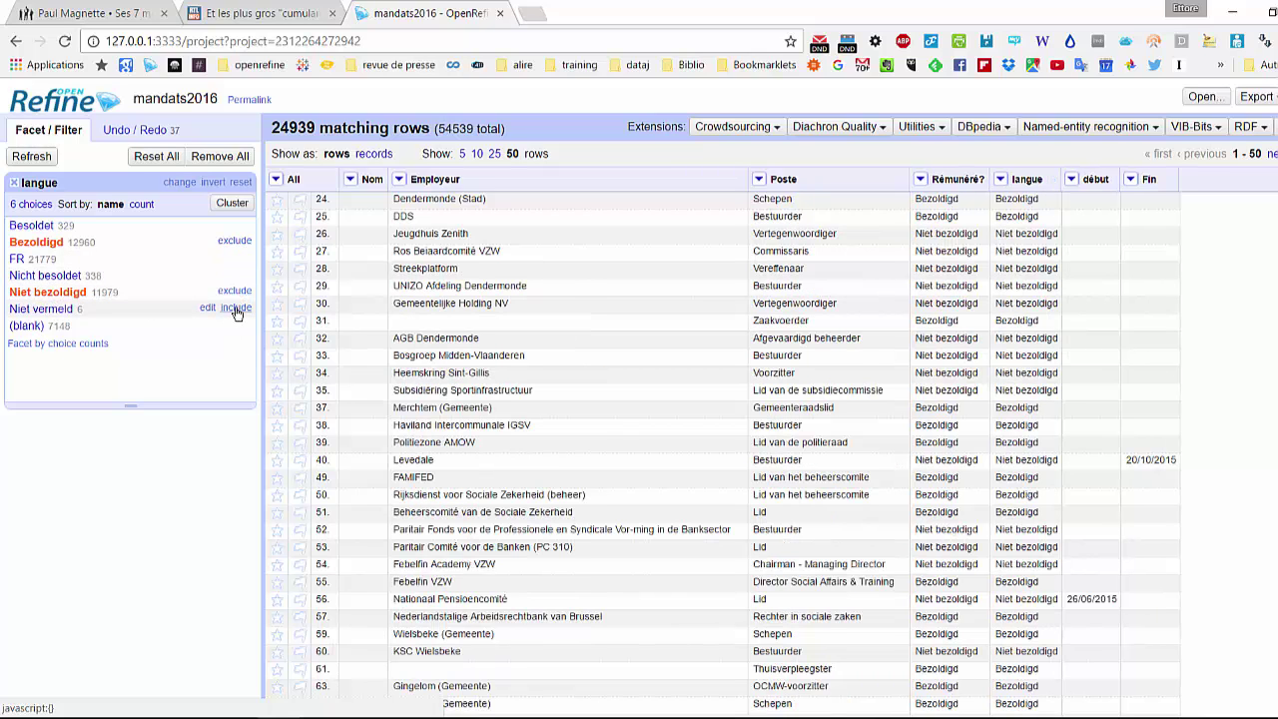
{"action": "left_click", "coordinate": [236, 309]}
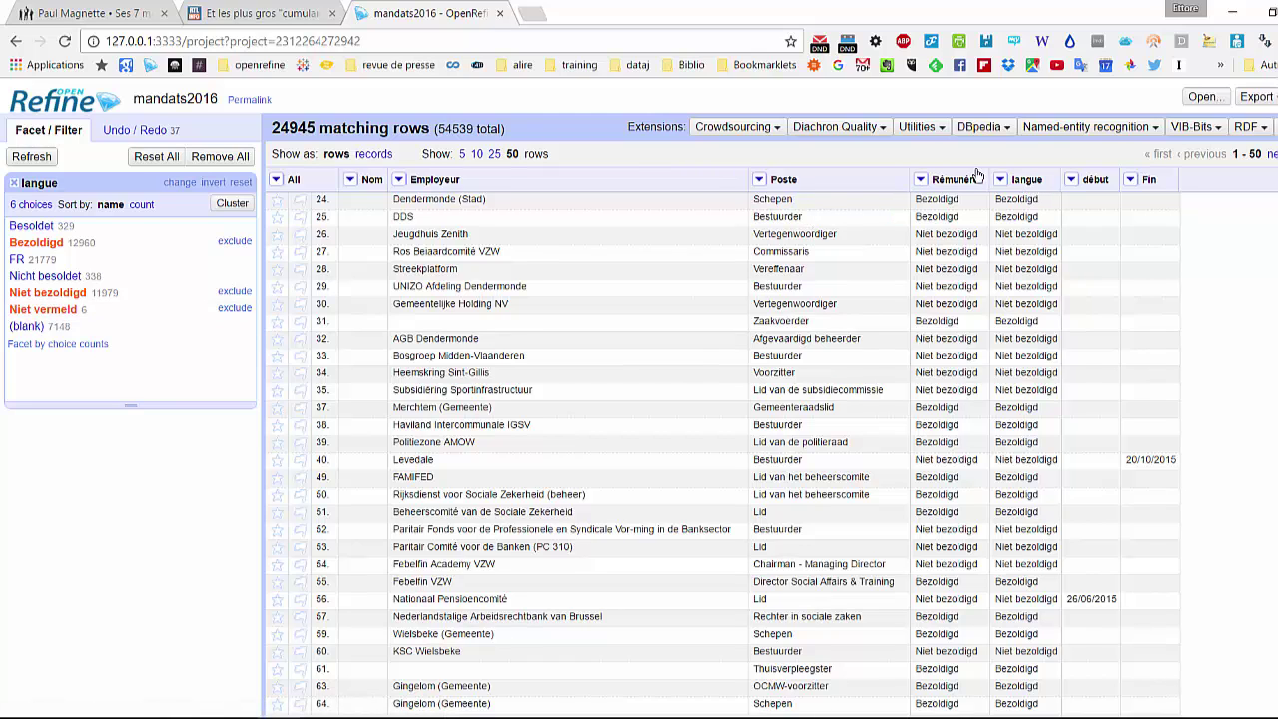
{"action": "left_click", "coordinate": [1001, 179]}
{"action": "mouse_move", "coordinate": [1021, 245]}
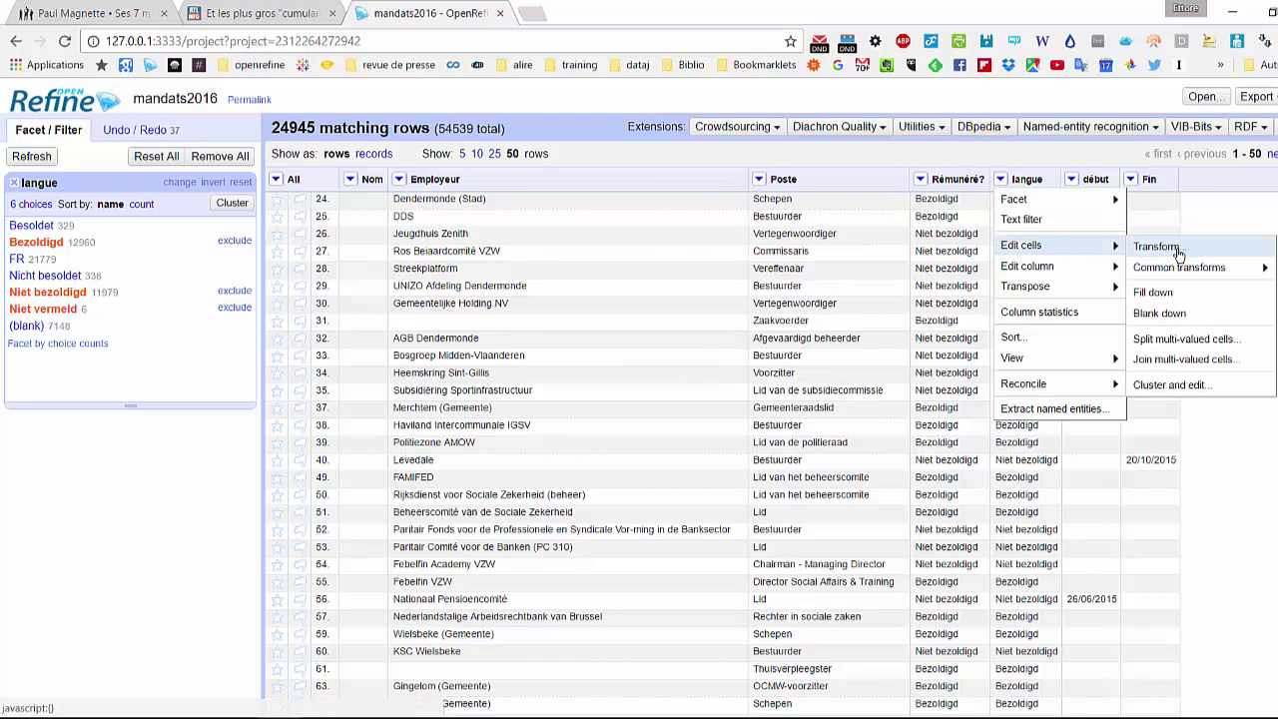
{"action": "left_click", "coordinate": [1156, 246]}
{"action": "type", "text": "\"NL"}
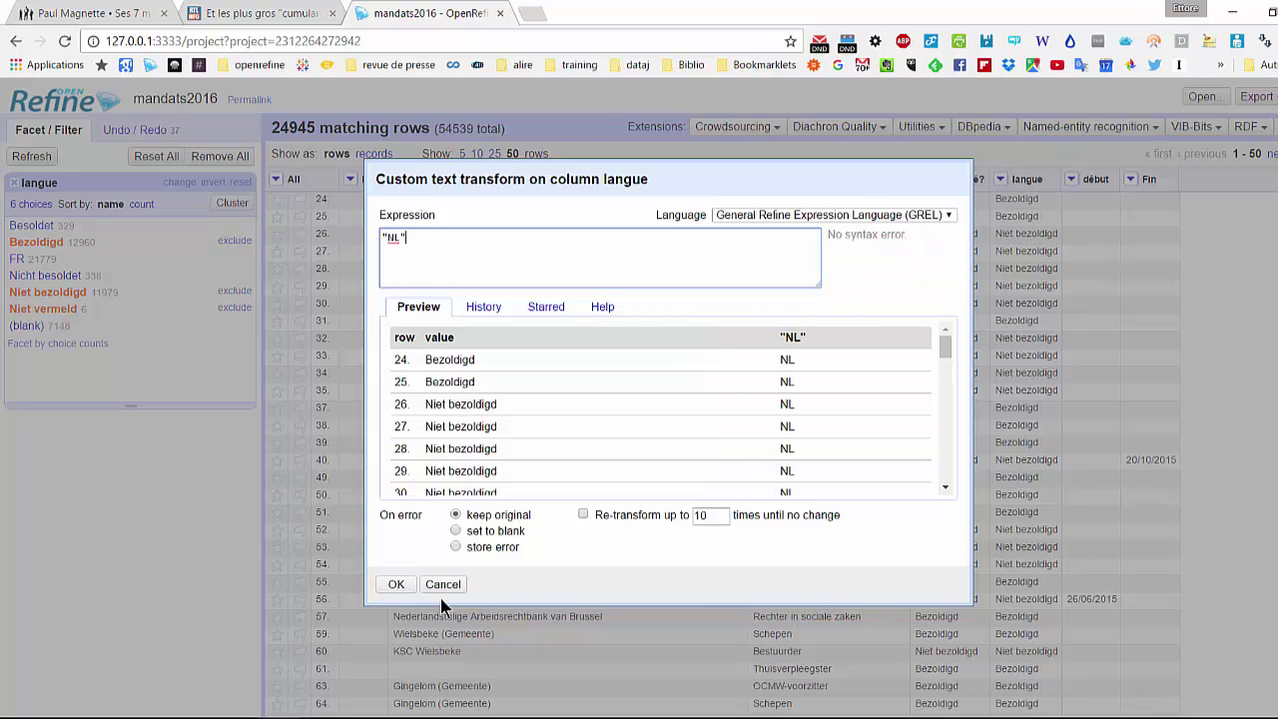
{"action": "left_click", "coordinate": [395, 584]}
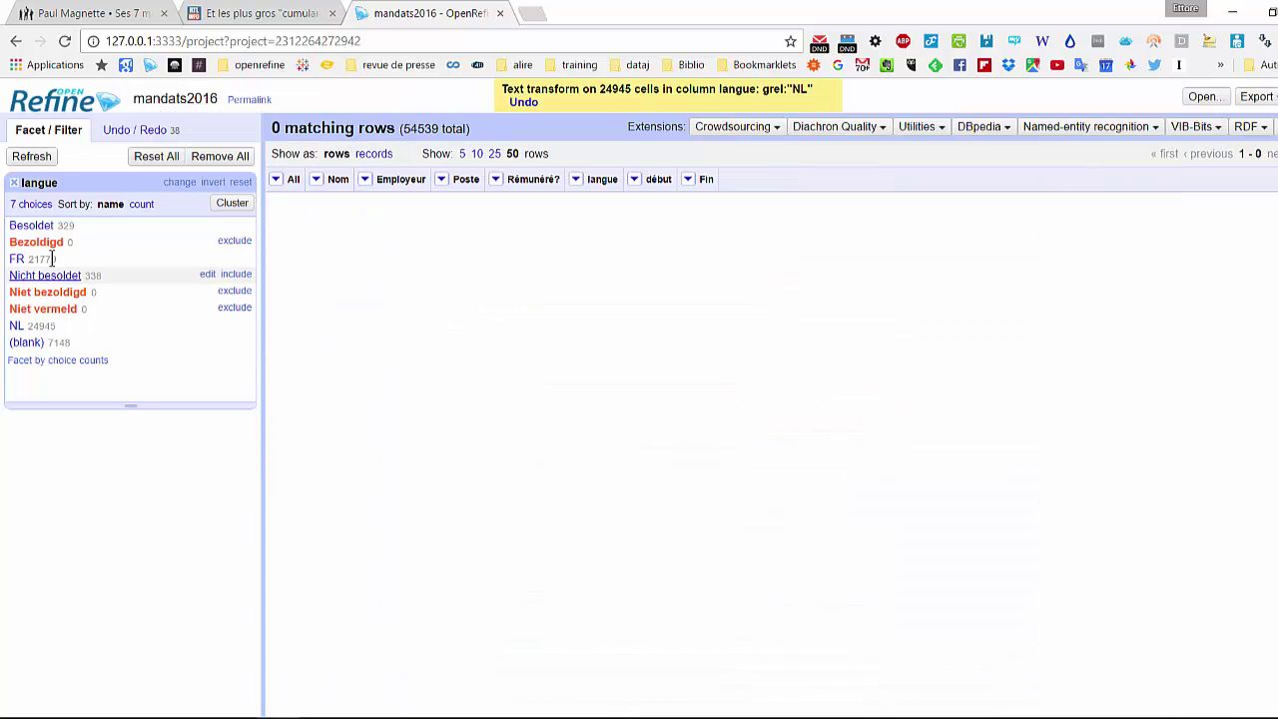
- Filter langue to Besoldet and Nicht besoldet only, and transform those cells with the expression "GER"
{"action": "left_click", "coordinate": [236, 224]}
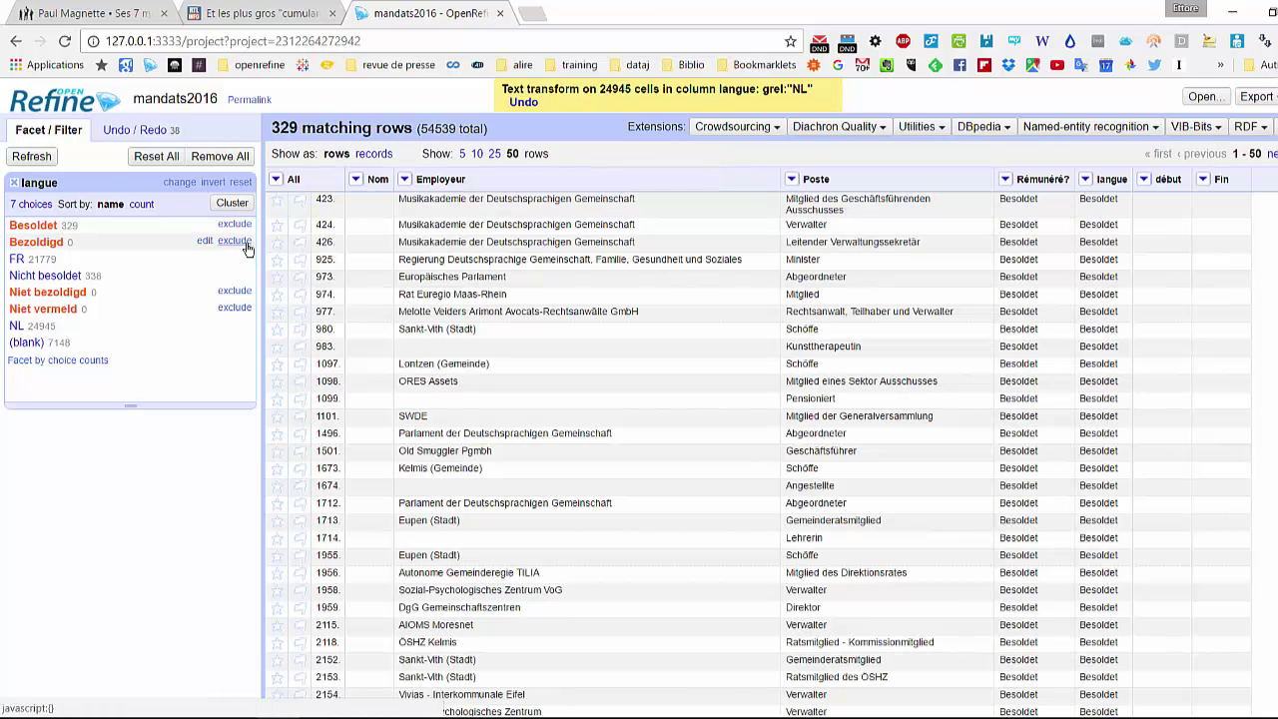
{"action": "left_click", "coordinate": [236, 242]}
{"action": "left_click", "coordinate": [236, 274]}
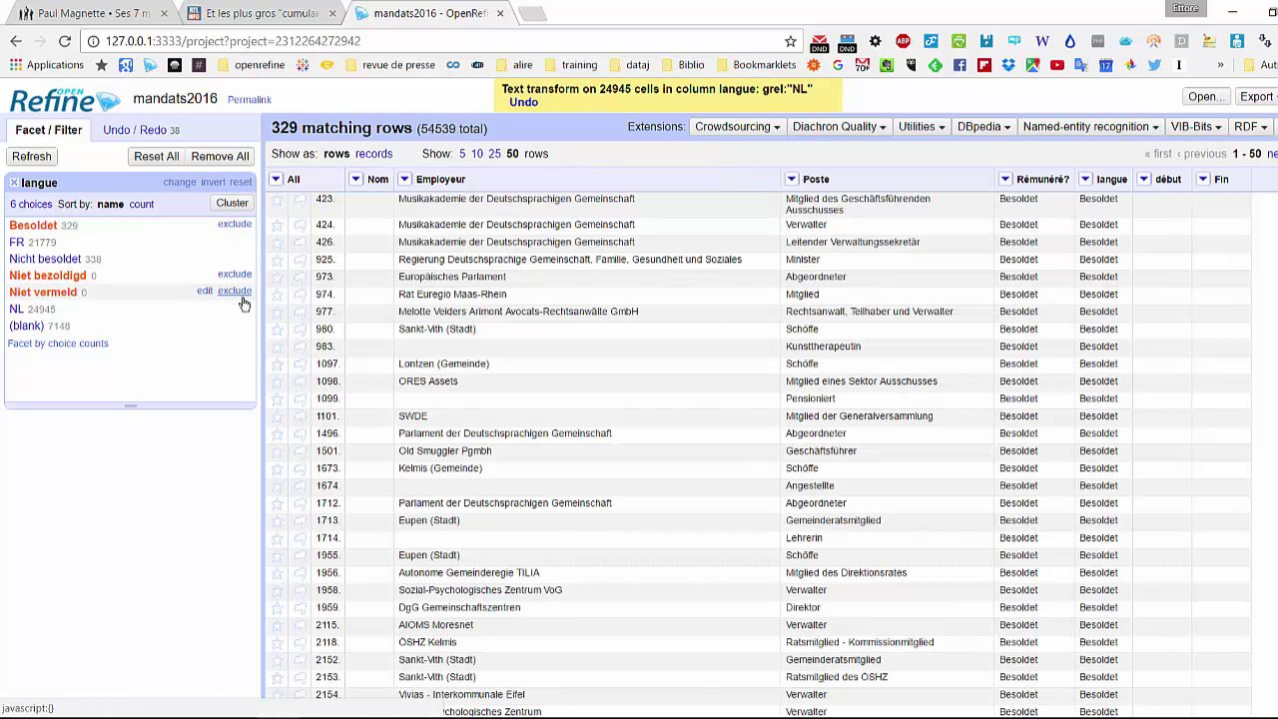
{"action": "left_click", "coordinate": [236, 275]}
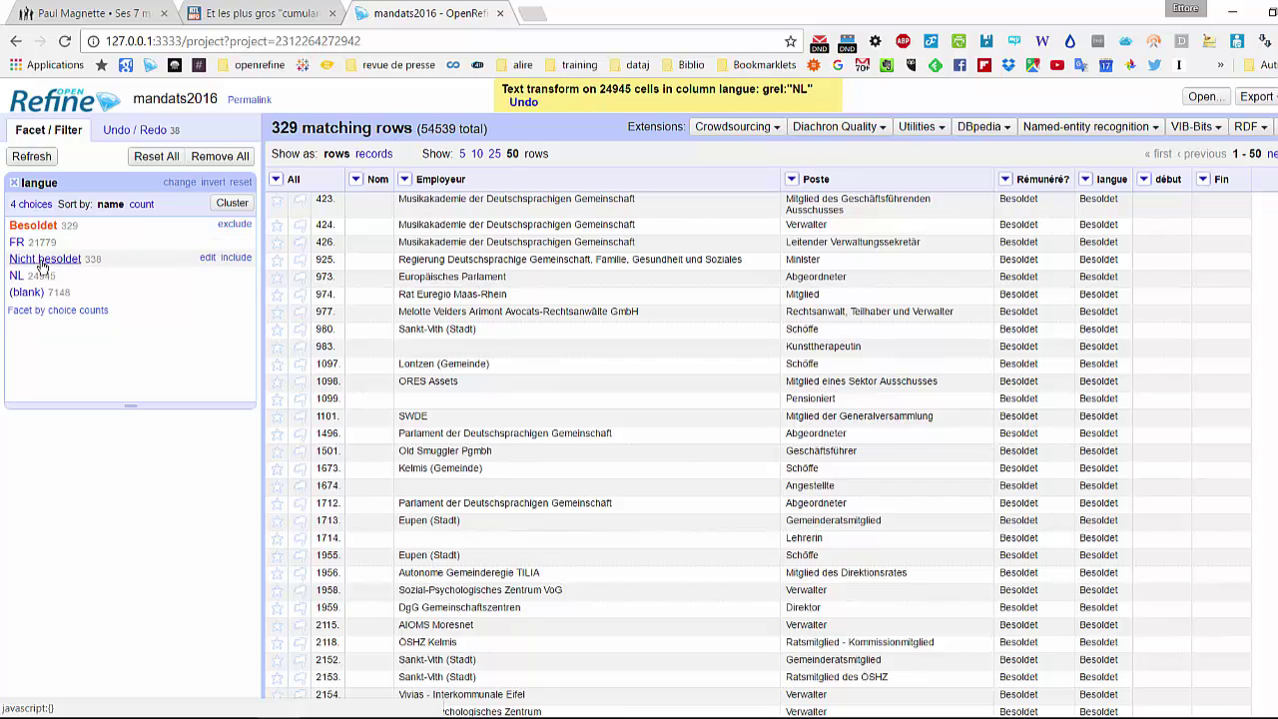
{"action": "left_click", "coordinate": [237, 258]}
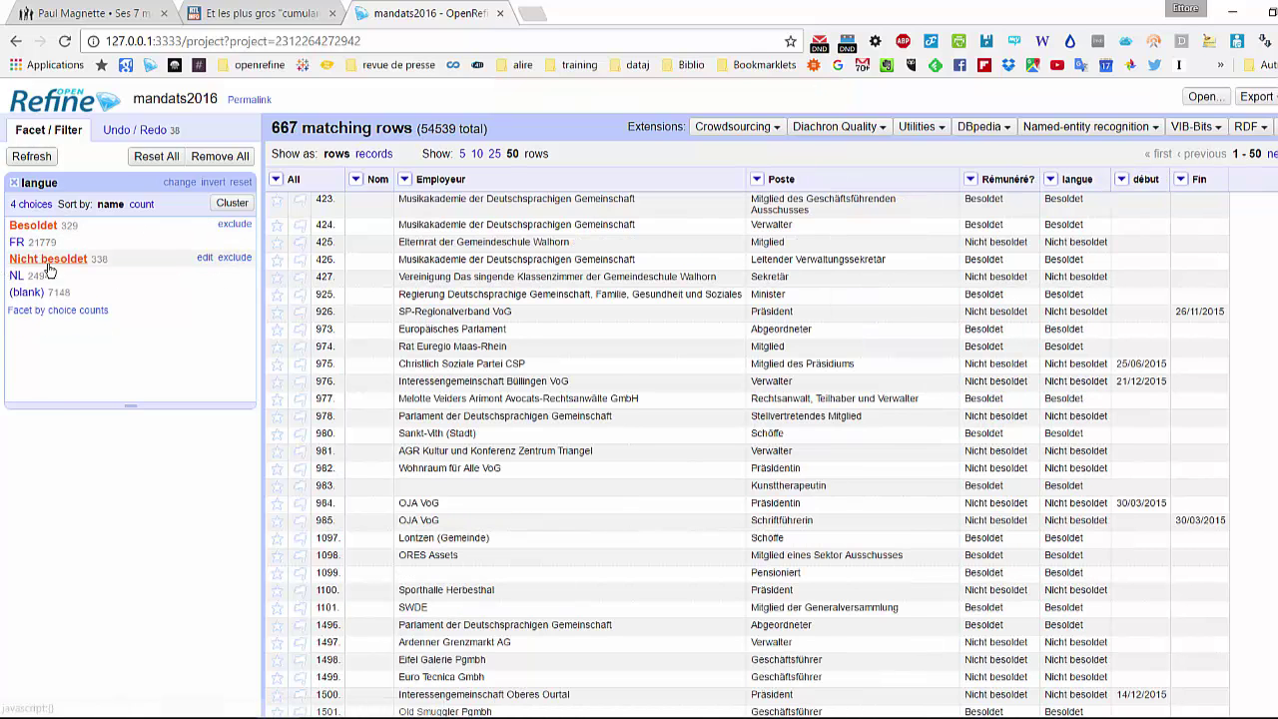
{"action": "left_click", "coordinate": [1052, 180]}
{"action": "mouse_move", "coordinate": [1118, 246]}
{"action": "left_click", "coordinate": [1206, 248]}
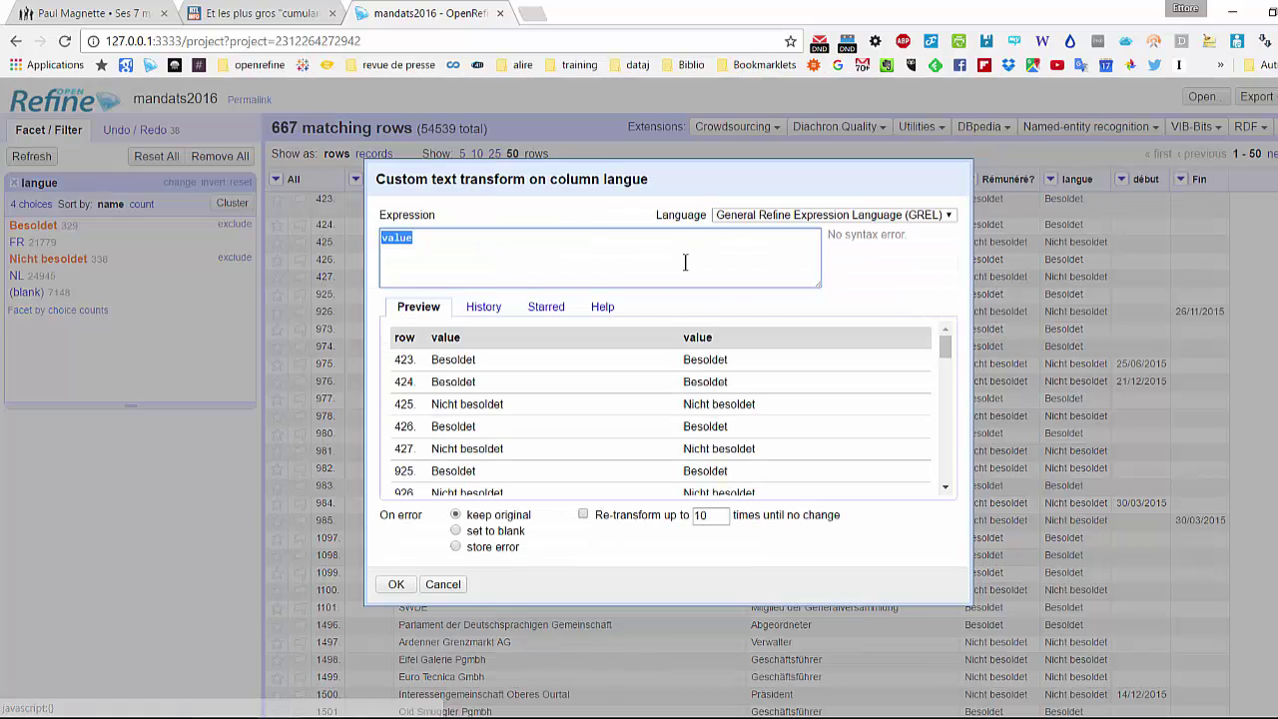
{"action": "type", "text": "\"GE"}
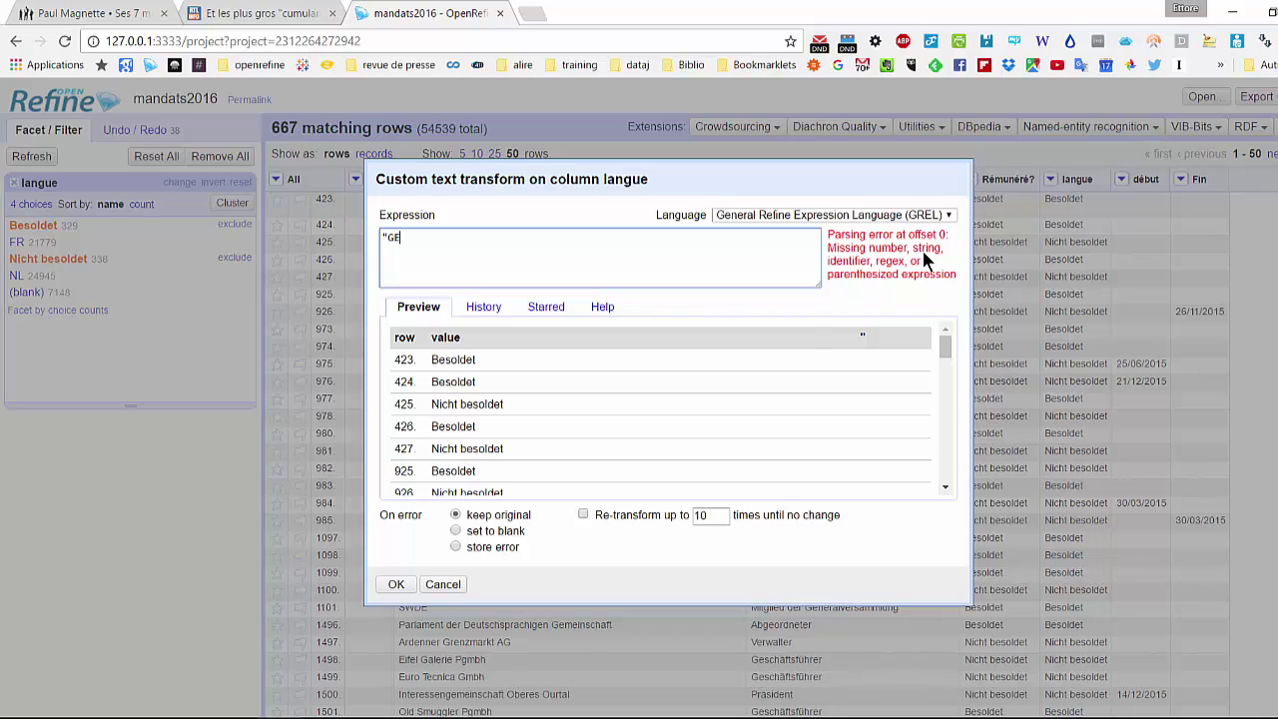
{"action": "type", "text": "R\""}
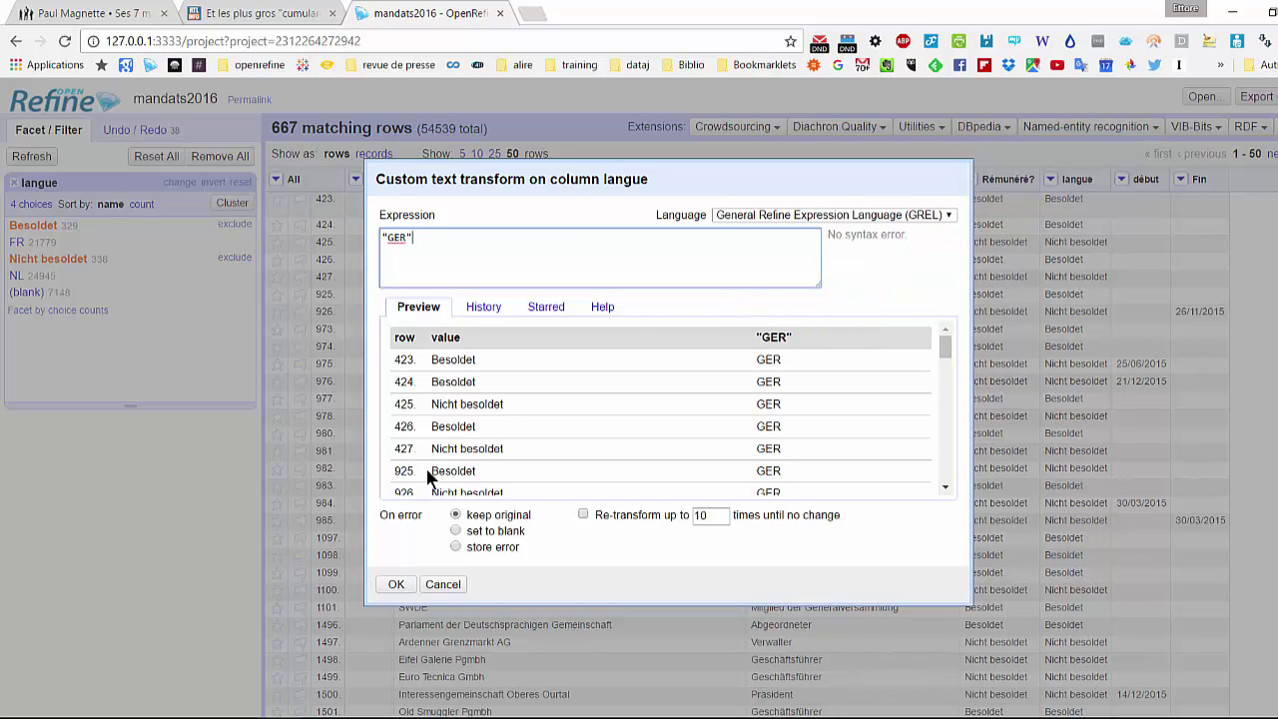
{"action": "left_click", "coordinate": [396, 587]}
{"action": "left_click", "coordinate": [396, 587]}
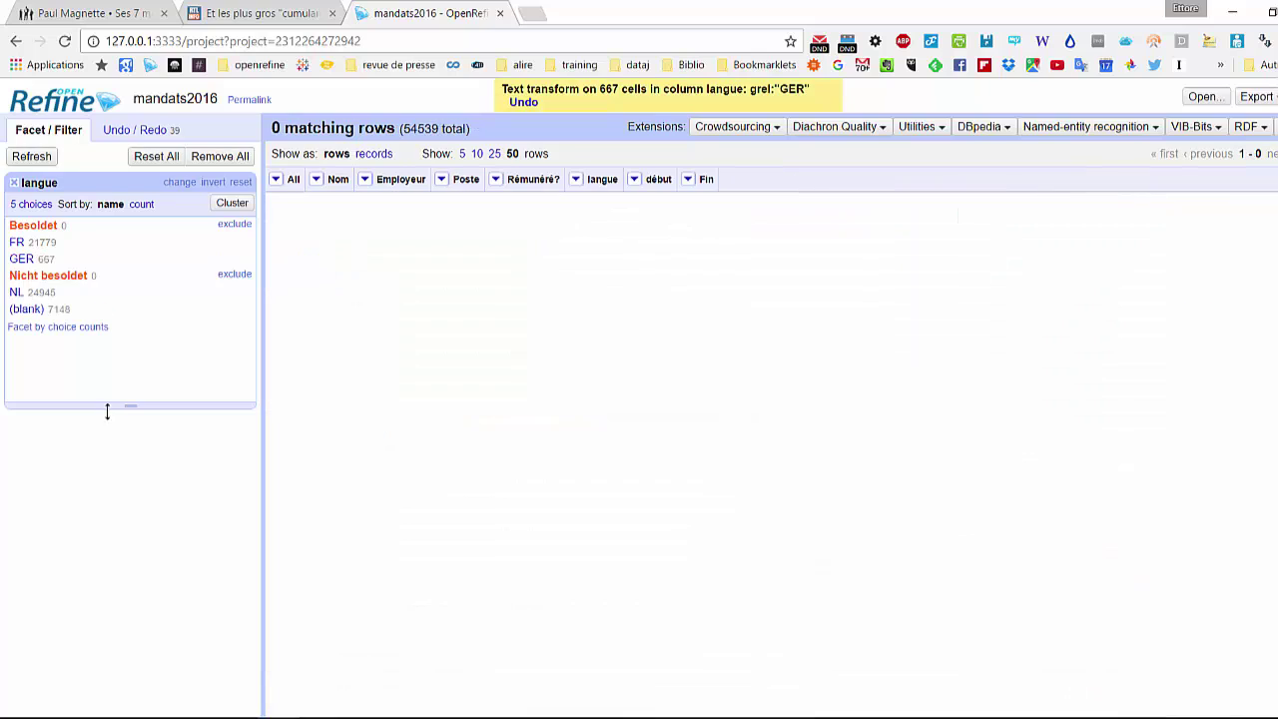
- Remove the langue facet and check the language codes across the unfiltered rows
{"action": "left_click", "coordinate": [14, 183]}
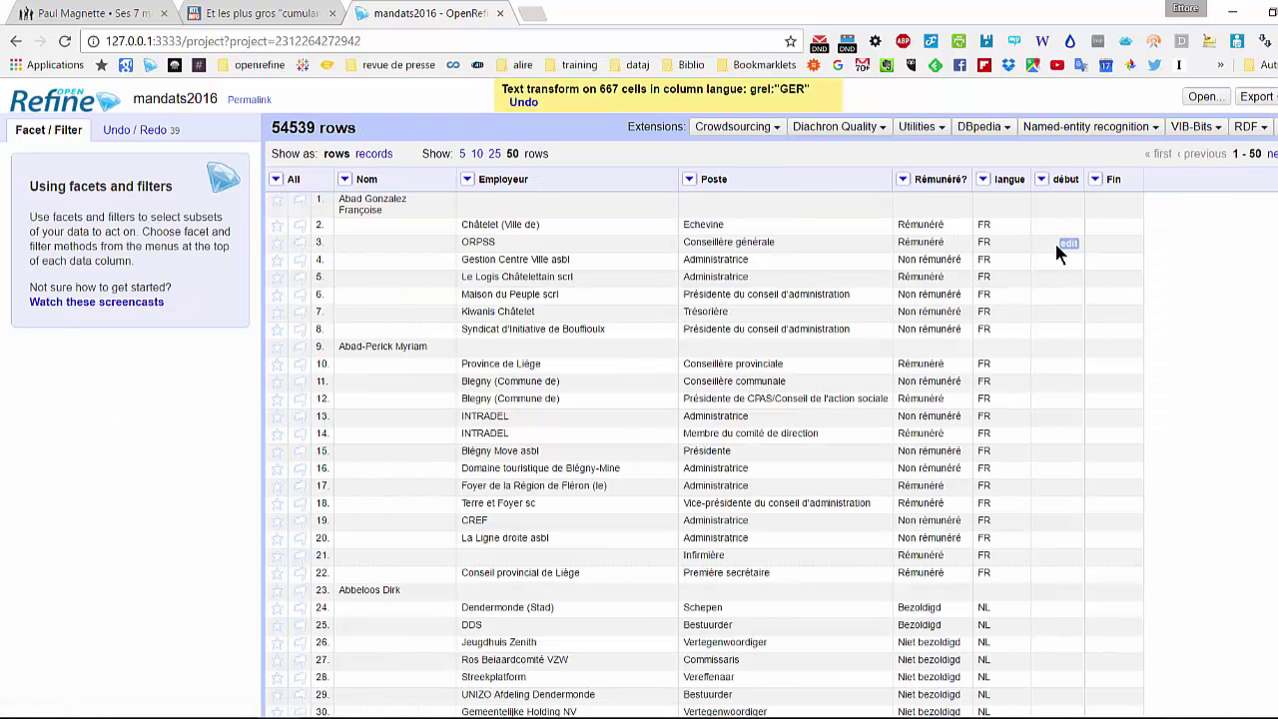
{"action": "scroll", "coordinate": [1051, 242], "scroll_direction": "down", "scroll_amount": 3}
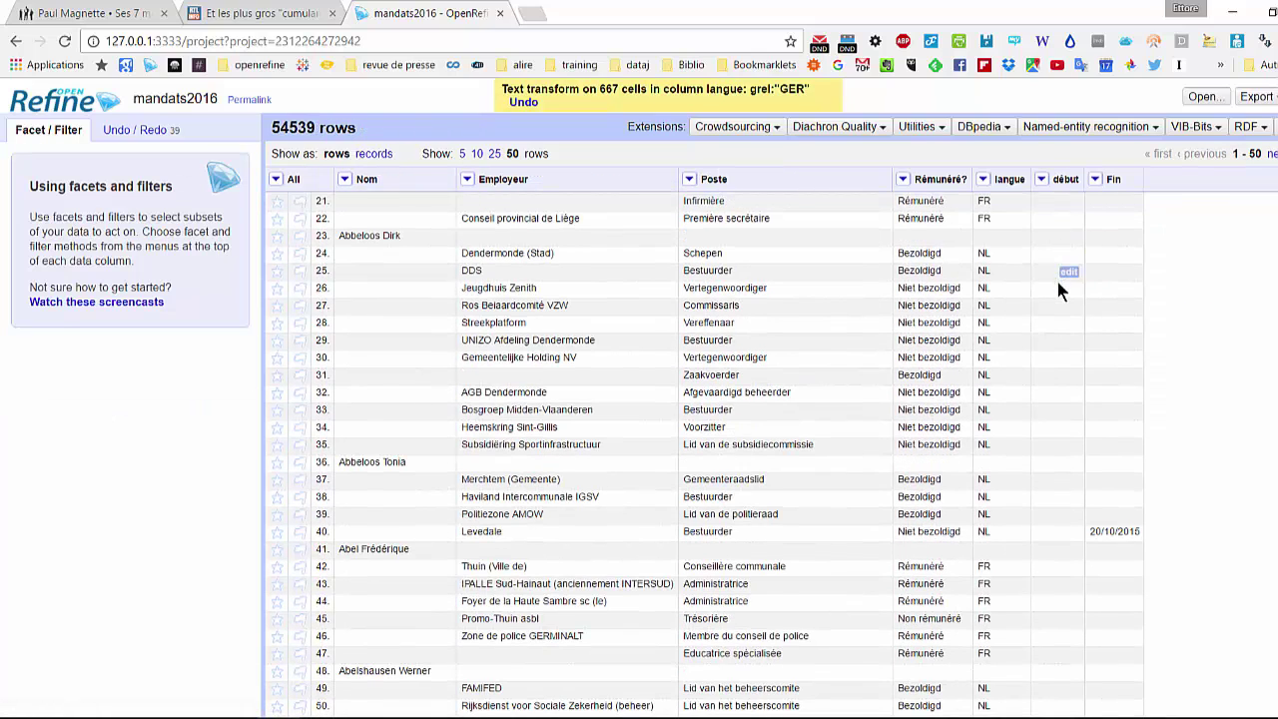
{"action": "scroll", "coordinate": [1056, 276], "scroll_direction": "up", "scroll_amount": 3}
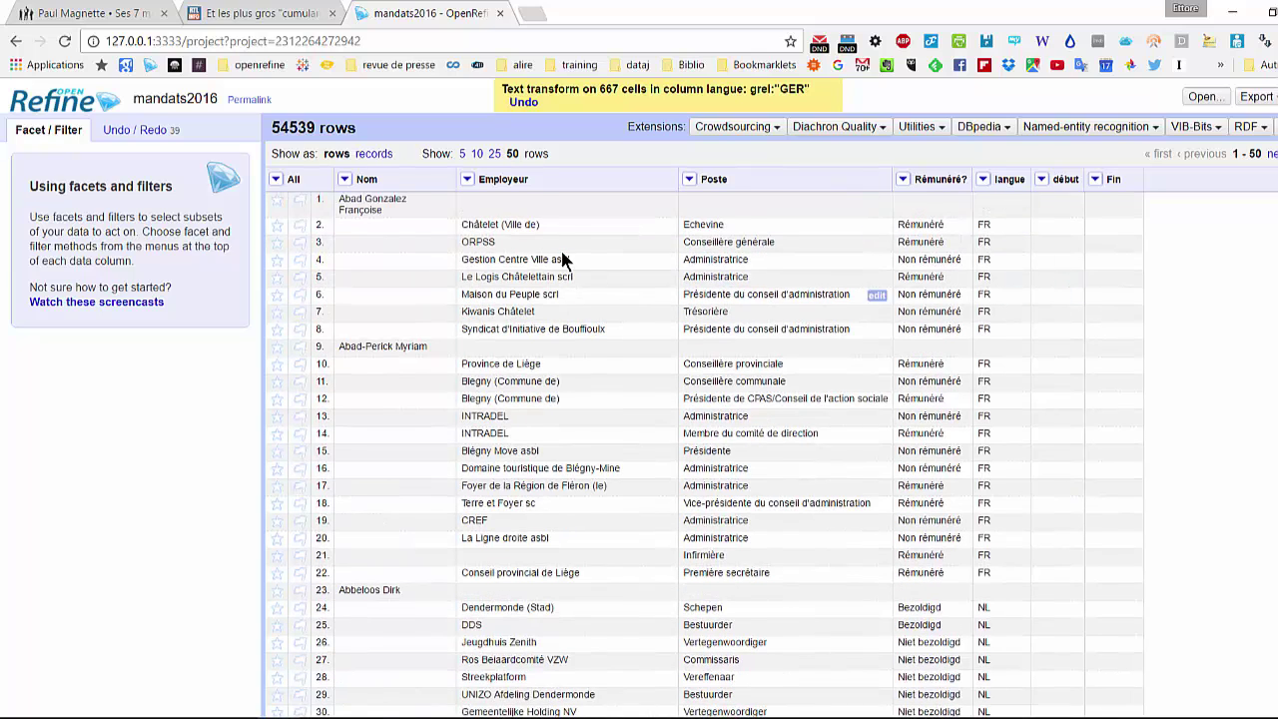
{"action": "double_click", "coordinate": [988, 226]}
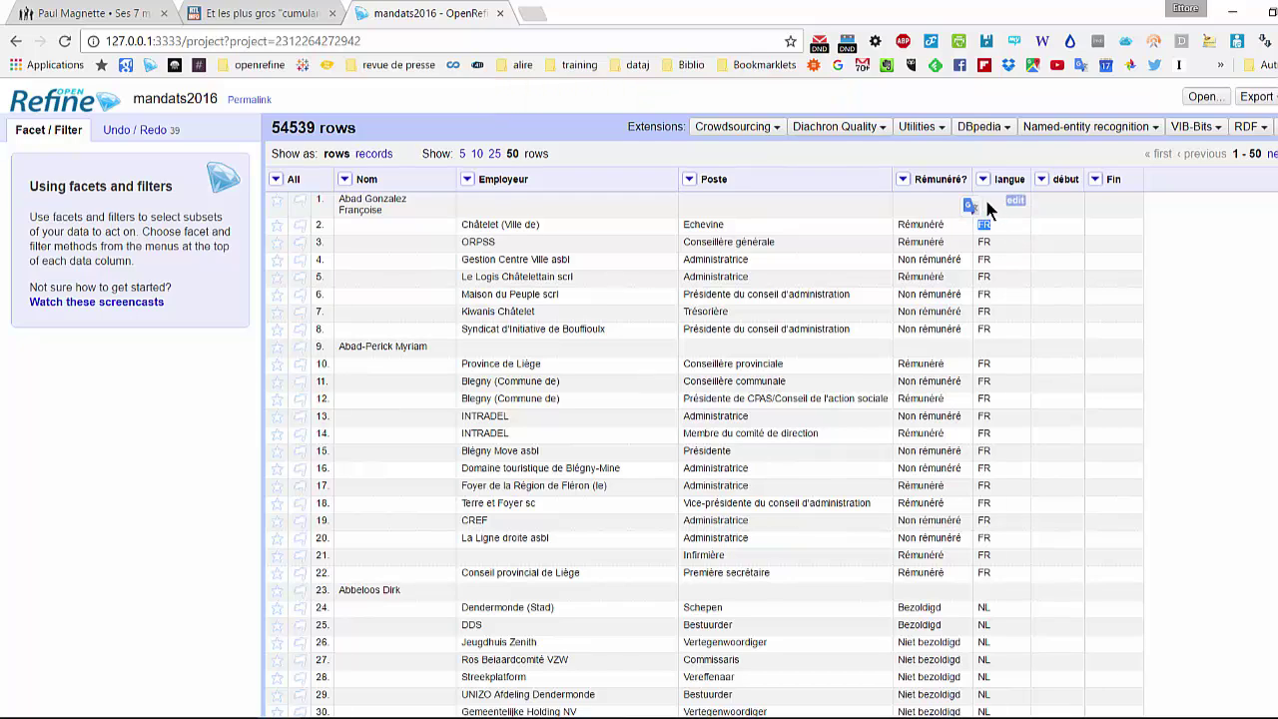
{"action": "left_click_drag", "start_coordinate": [986, 225], "coordinate": [986, 212]}
{"action": "left_click", "coordinate": [1215, 298]}
- Start a new column based on the Rémunéré? column and name it NombreMandats
{"action": "left_click", "coordinate": [906, 181]}
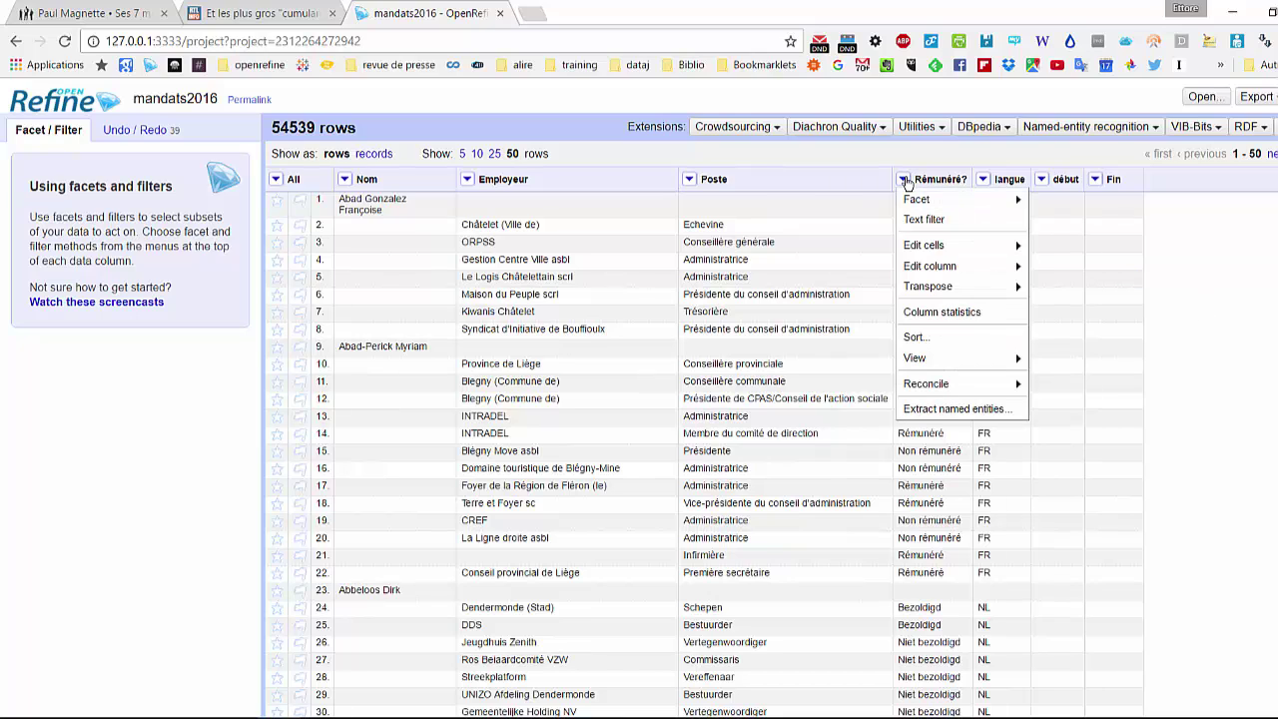
{"action": "left_click", "coordinate": [908, 185]}
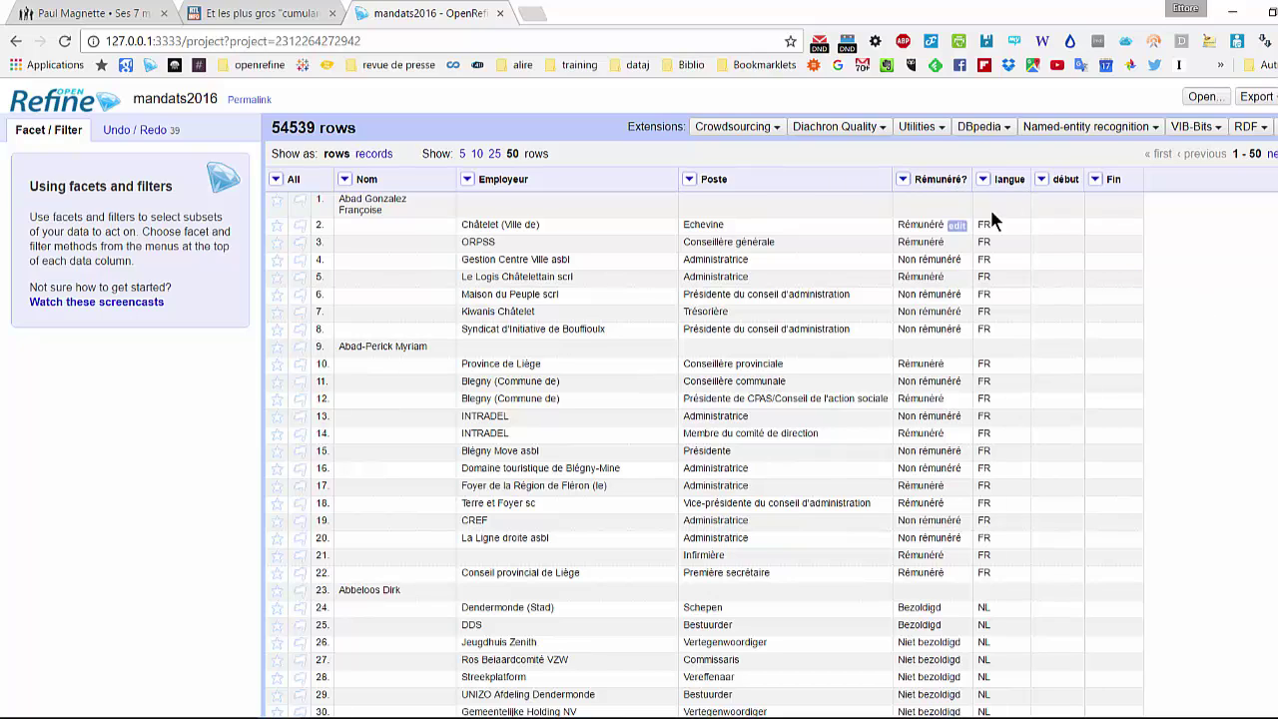
{"action": "left_click", "coordinate": [903, 178]}
{"action": "mouse_move", "coordinate": [954, 268]}
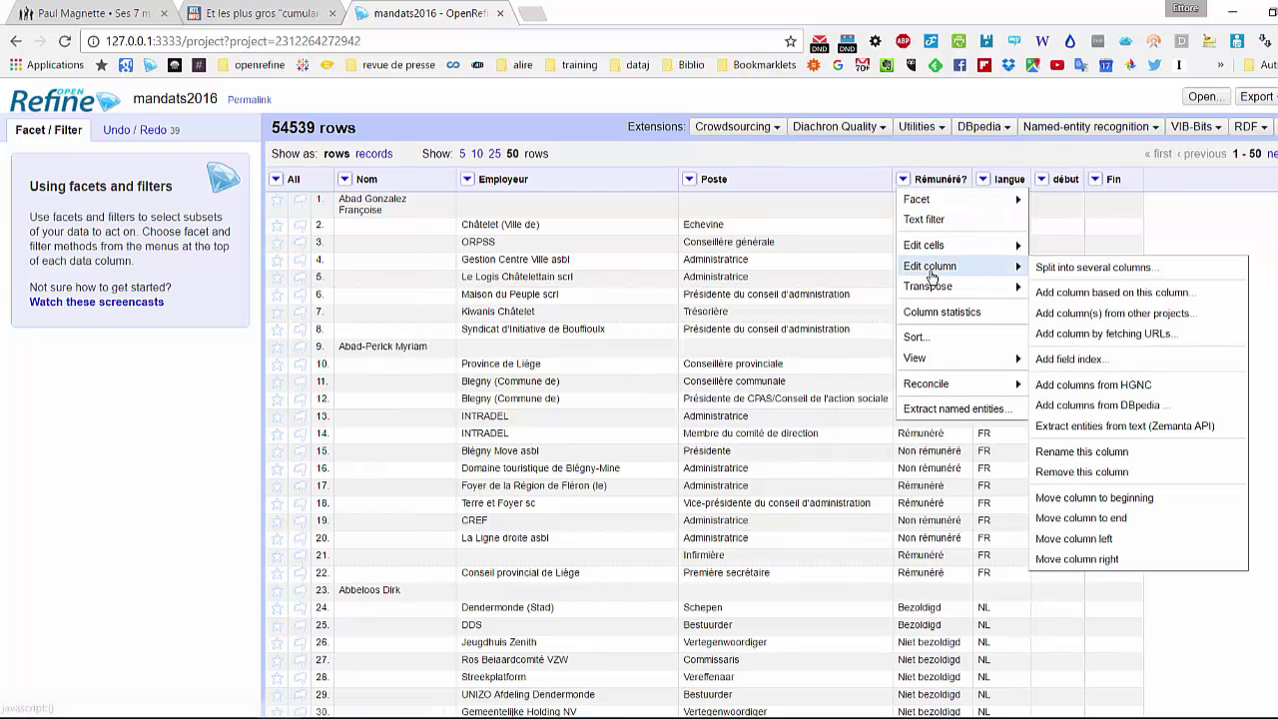
{"action": "left_click", "coordinate": [1121, 296]}
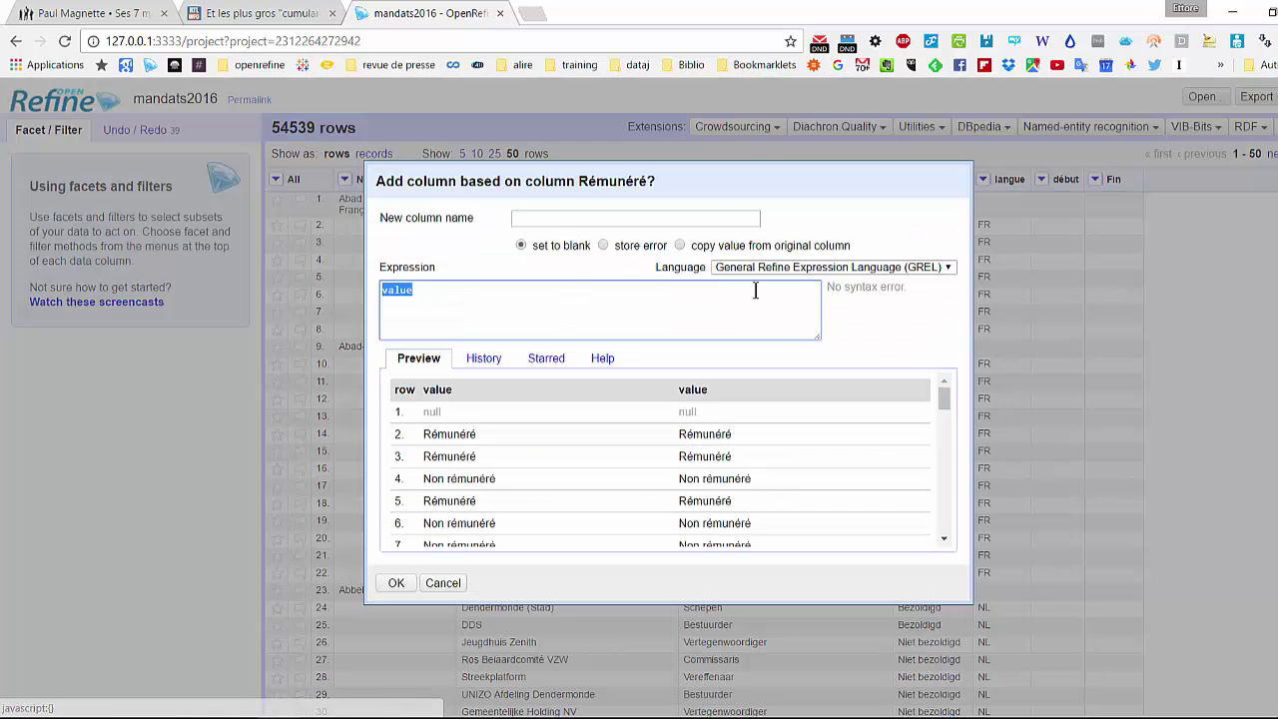
{"action": "left_click", "coordinate": [612, 220]}
{"action": "type", "text": "NombreMandats"}
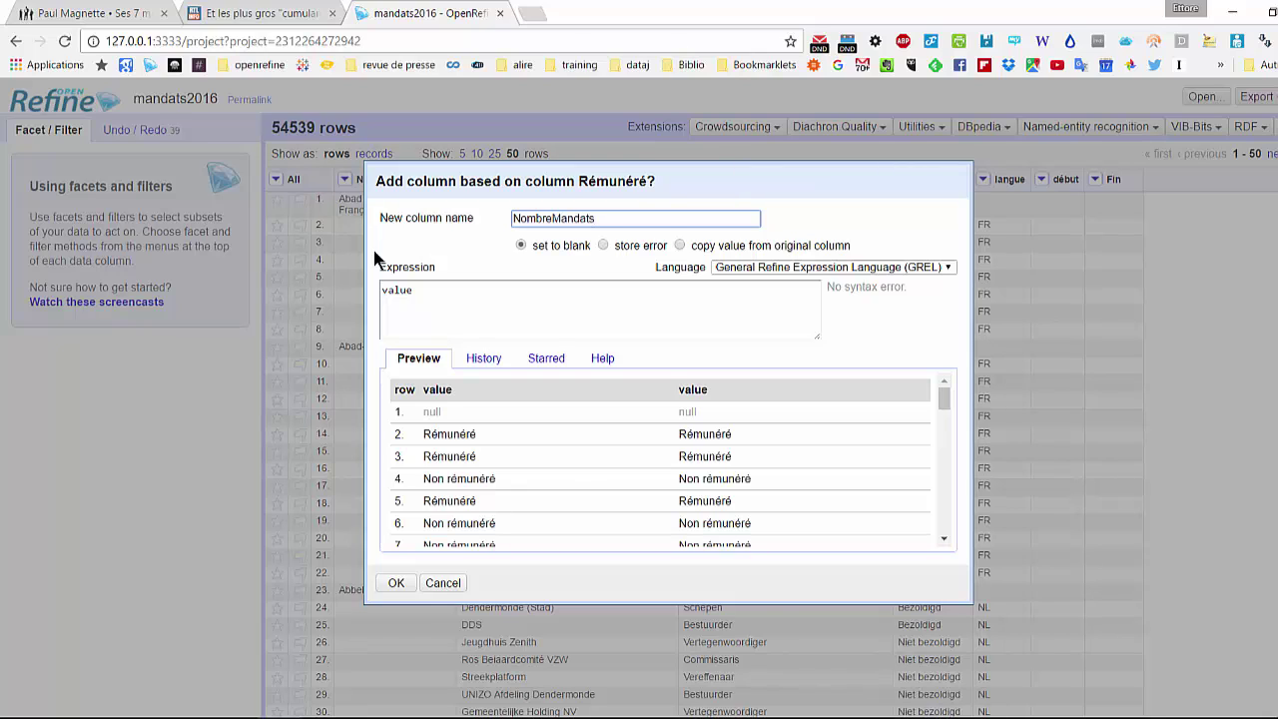
- Clear the default expression for the NombreMandats column
{"action": "left_click", "coordinate": [500, 295]}
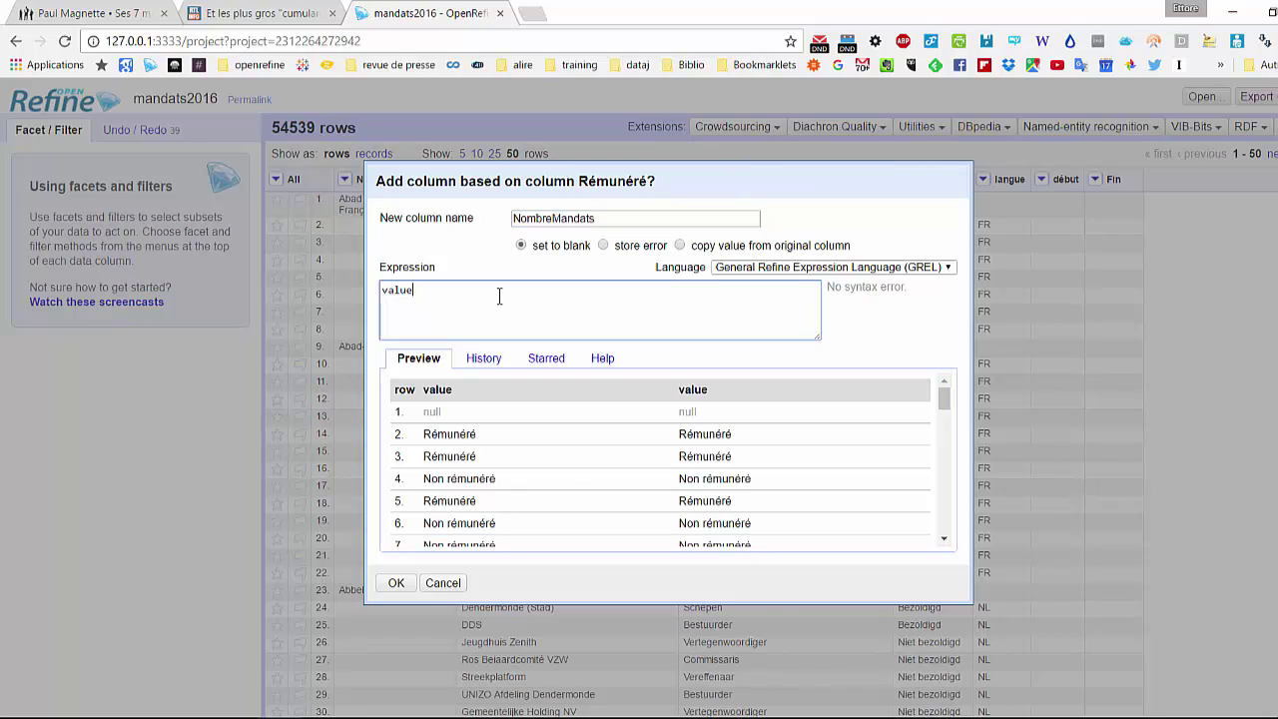
{"action": "type", "text": ".spli"}
{"action": "key", "text": "BackSpace"}
{"action": "key", "text": "BackSpace"}
{"action": "key", "text": "BackSpace"}
{"action": "key", "text": "BackSpace"}
{"action": "key", "text": "BackSpace"}
{"action": "key", "text": "BackSpace"}
{"action": "key", "text": "BackSpace"}
{"action": "key", "text": "BackSpace"}
{"action": "key", "text": "BackSpace"}
{"action": "key", "text": "BackSpace"}
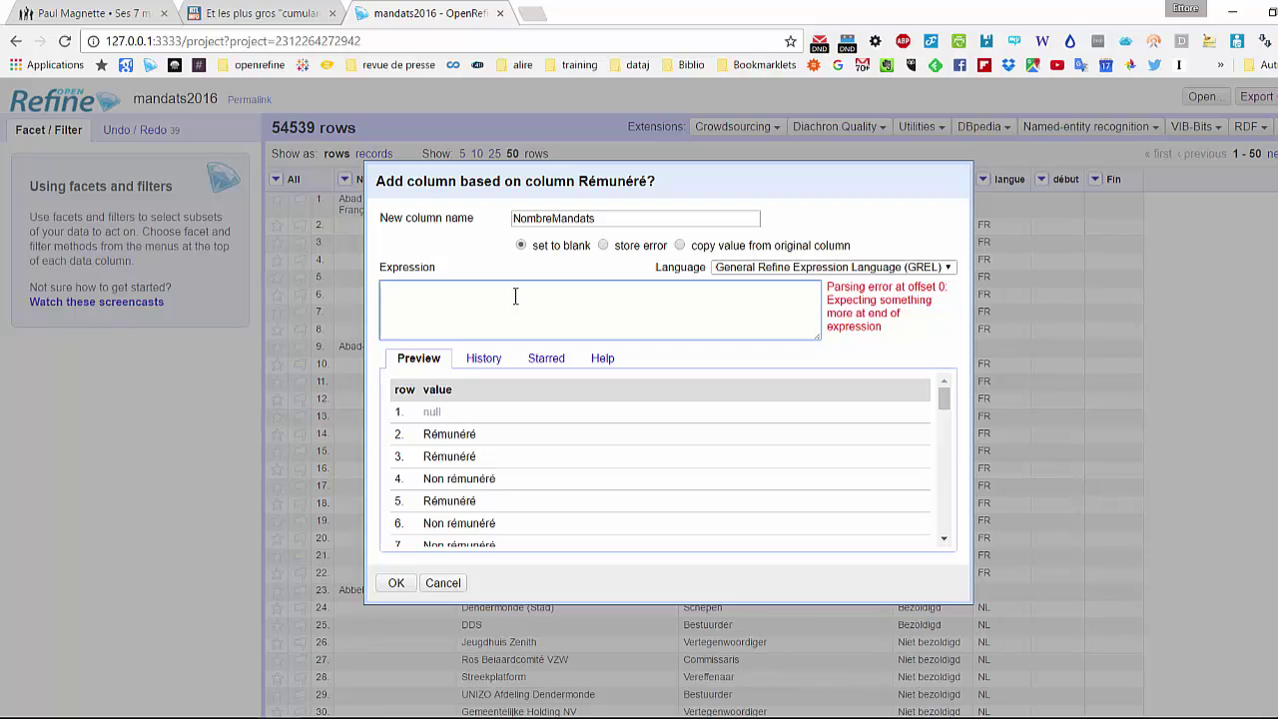
- Create the NombreMandats column with the expression row.record.cells['Rémunéré?'].value.length() to count the mandates in each record
{"action": "type", "text": "row.record"}
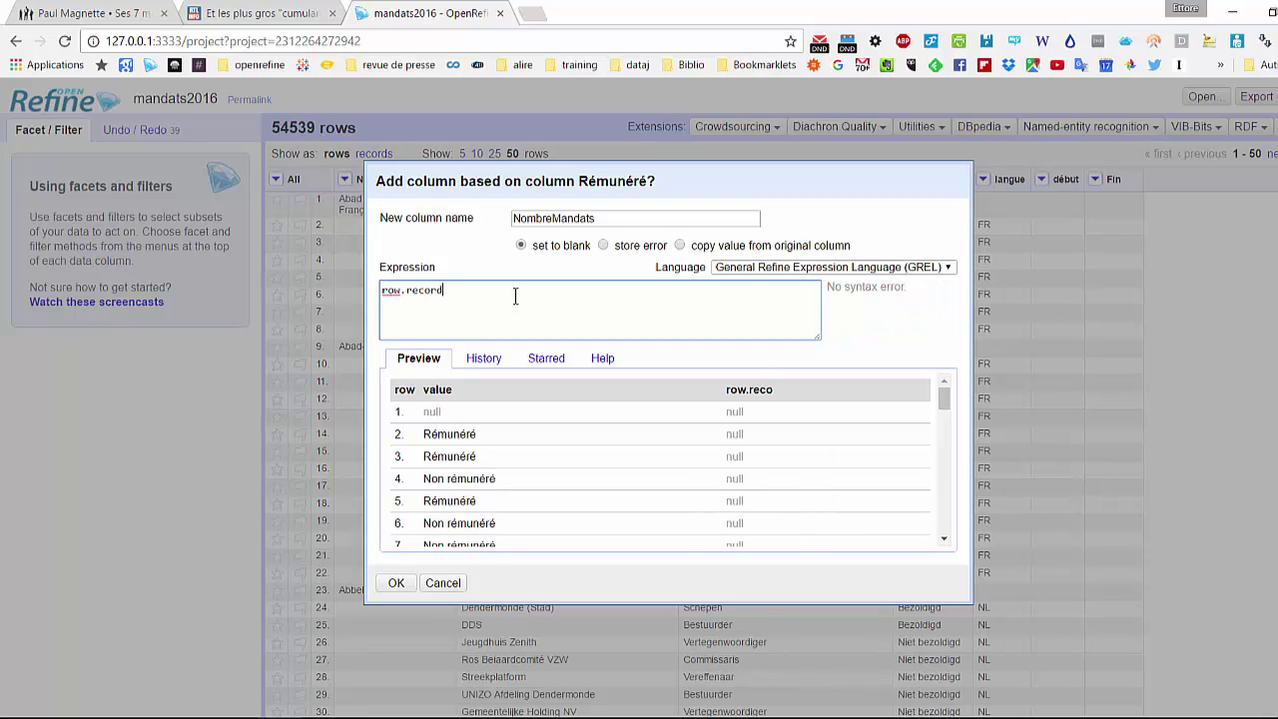
{"action": "type", "text": ".cells"}
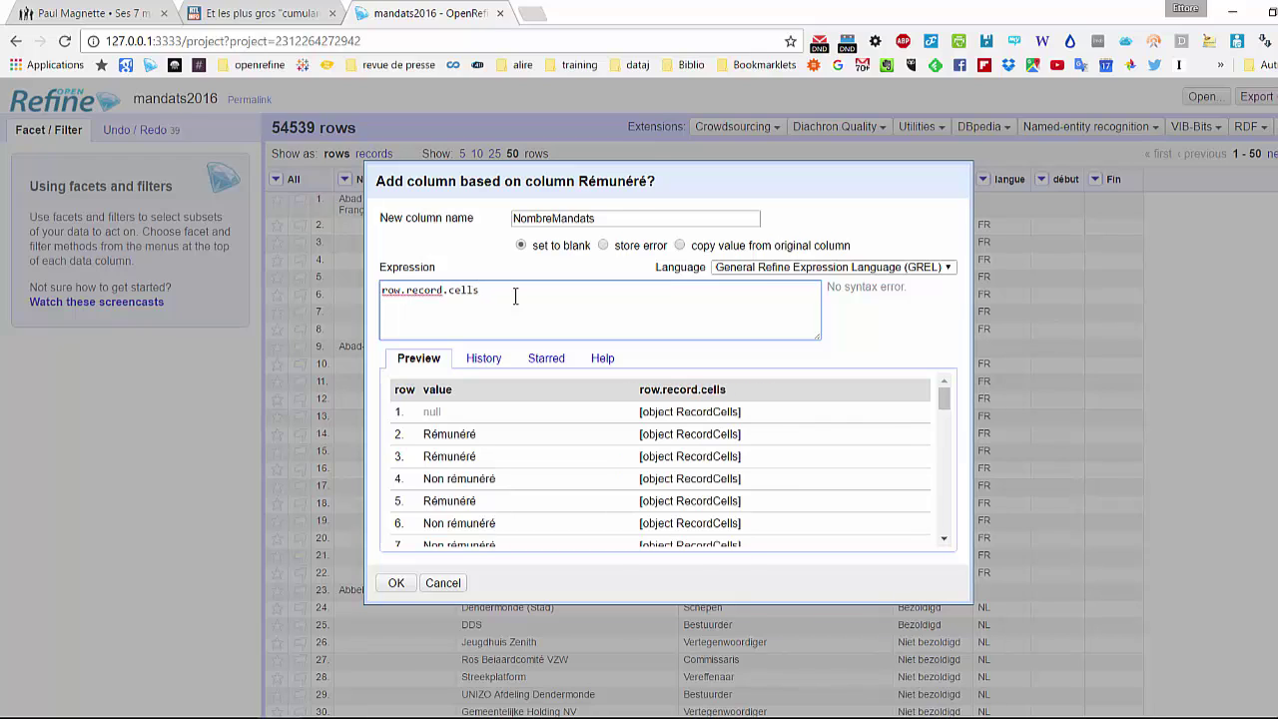
{"action": "type", "text": "["}
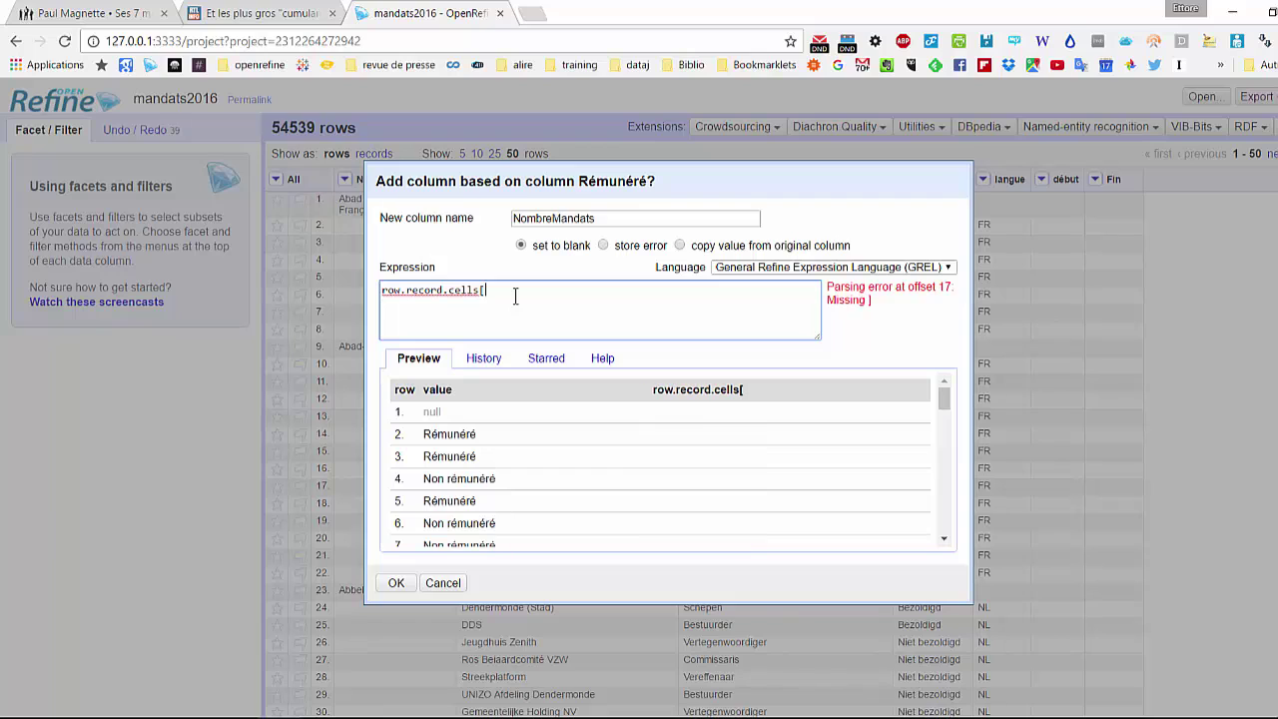
{"action": "type", "text": "'Rémunéré"}
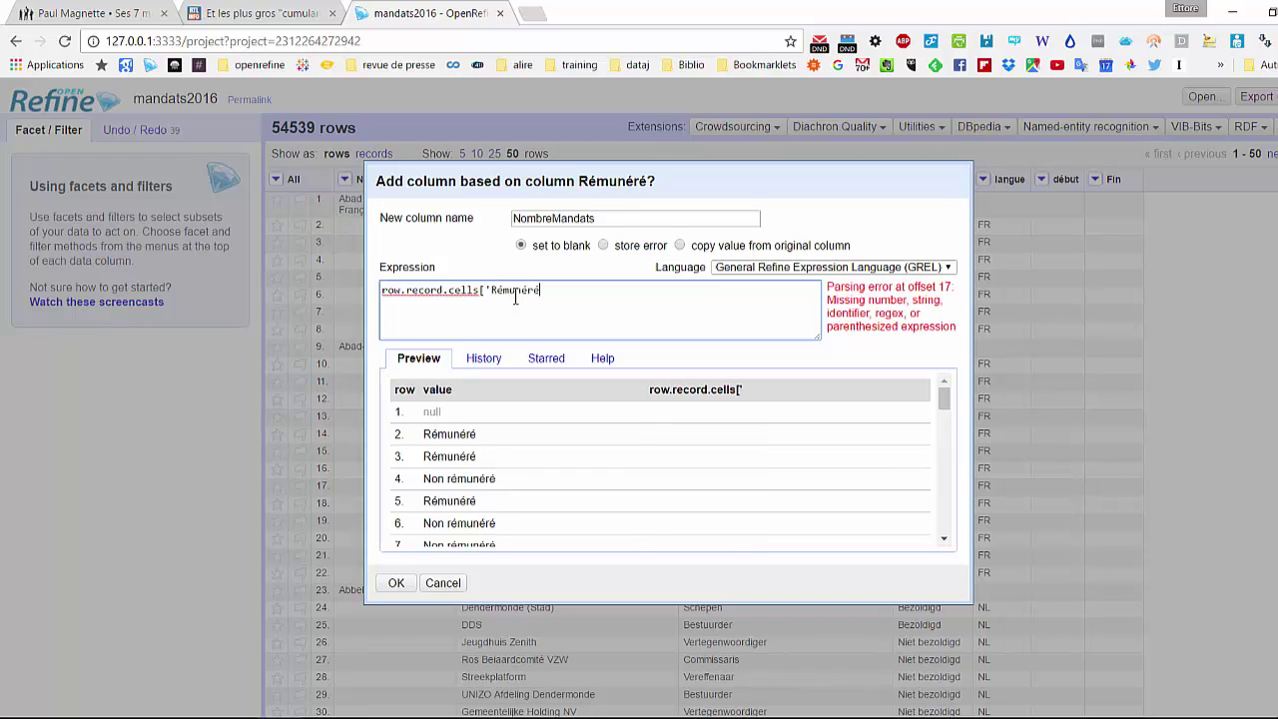
{"action": "type", "text": "?'].value"}
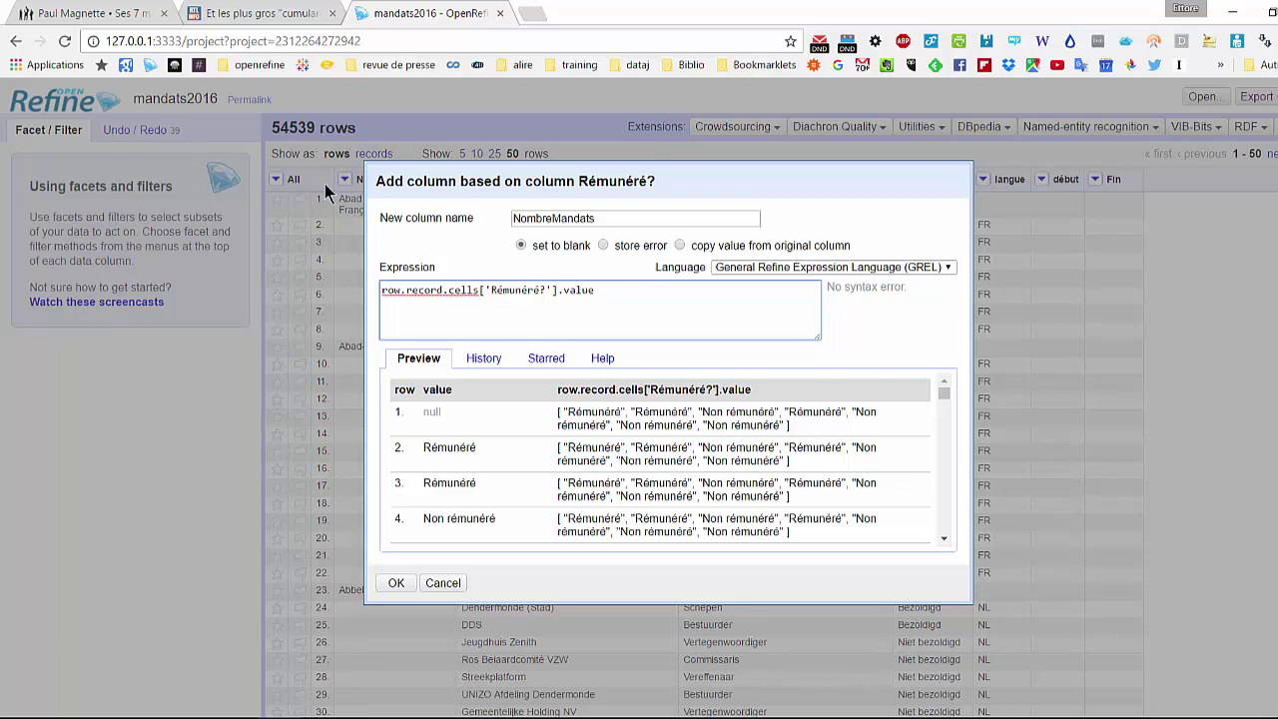
{"action": "type", "text": "."}
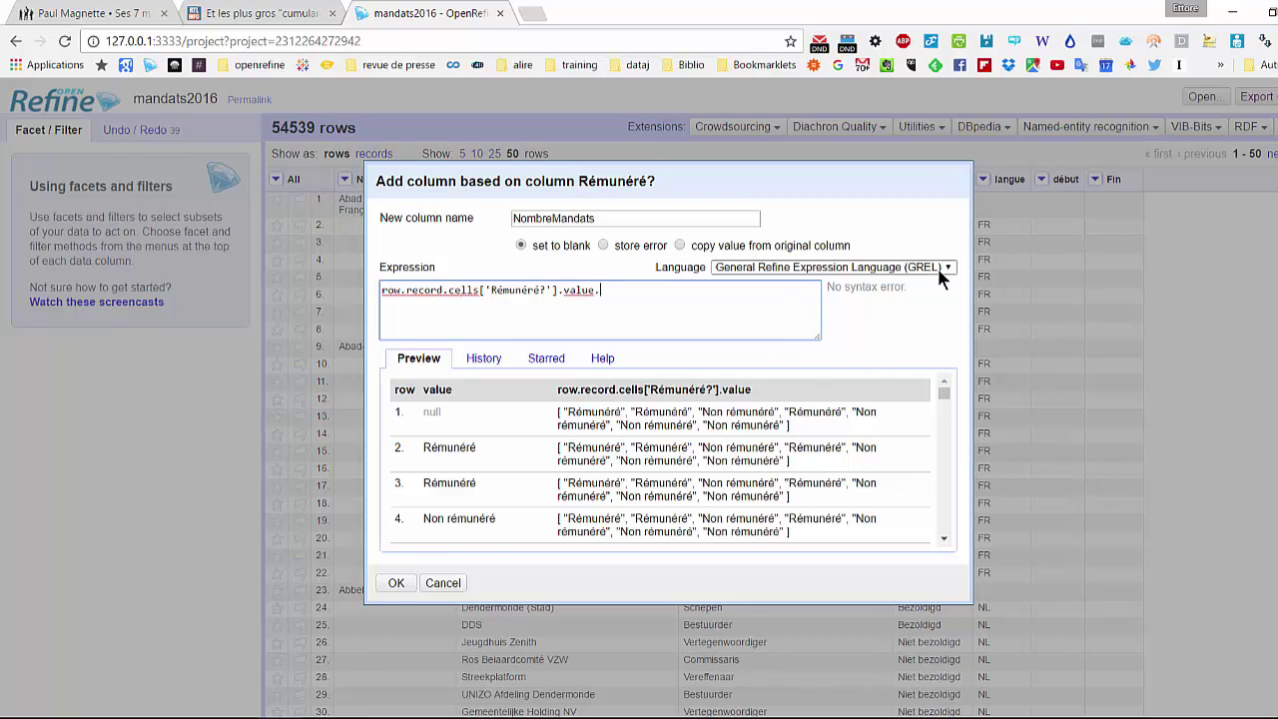
{"action": "type", "text": "length()"}
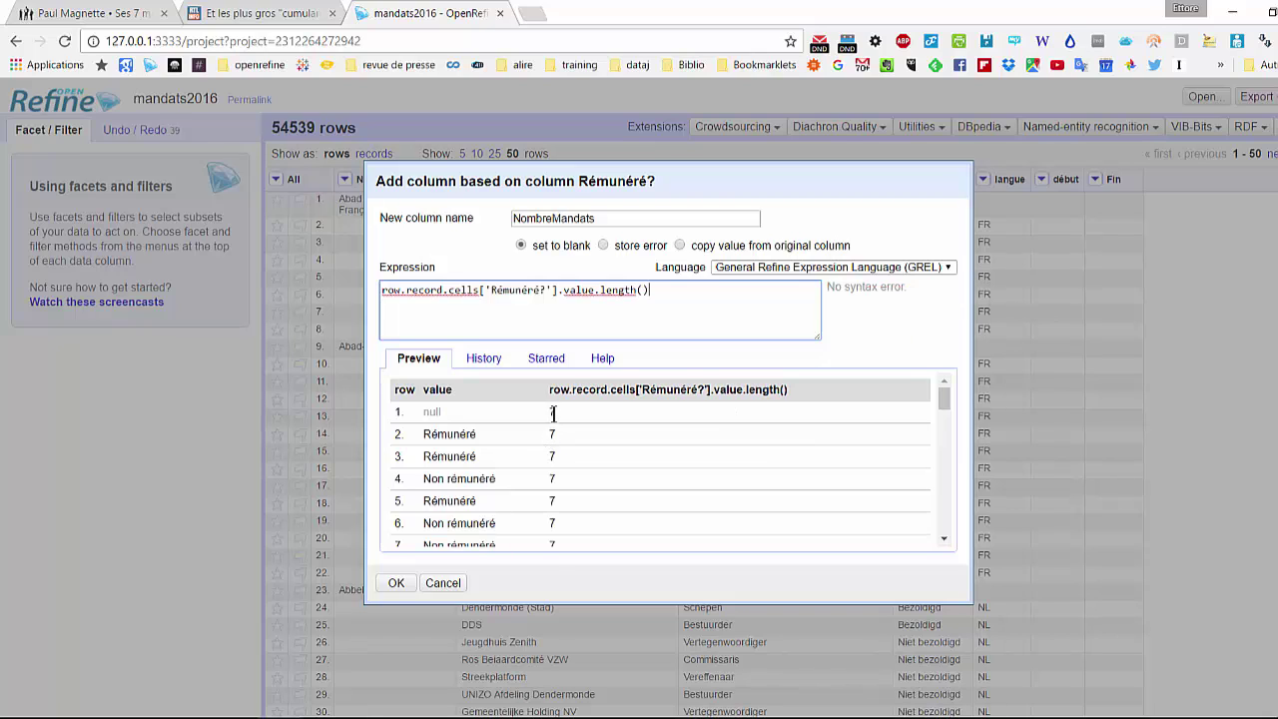
{"action": "left_click", "coordinate": [402, 590]}
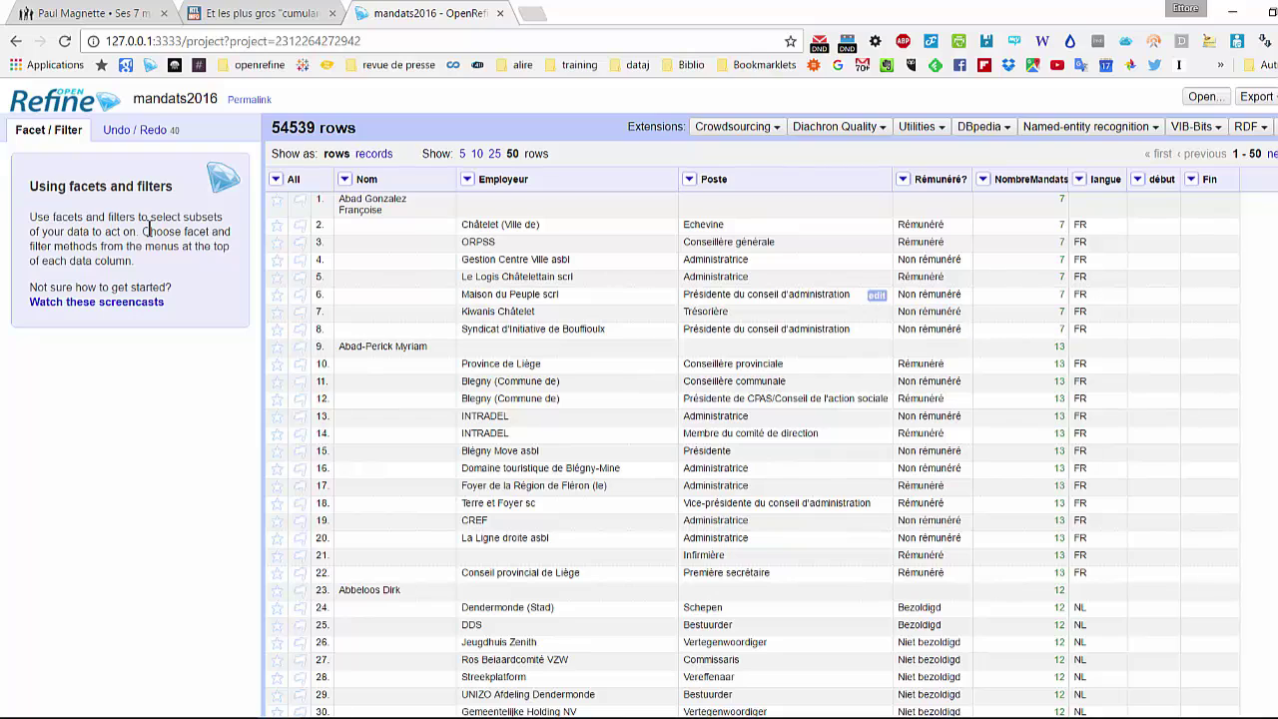
- Facet the Nom column by blank and show only the rows whose Nom is filled in (false)
{"action": "left_click", "coordinate": [342, 183]}
{"action": "mouse_move", "coordinate": [375, 203]}
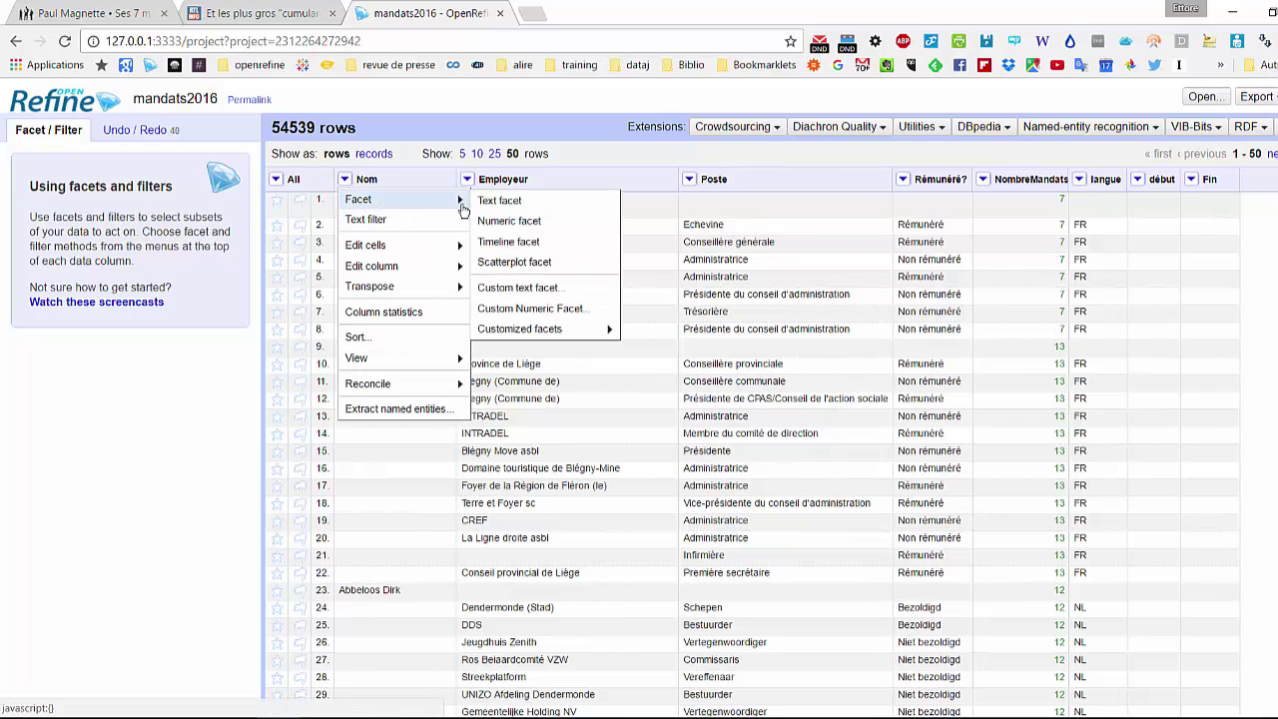
{"action": "mouse_move", "coordinate": [539, 330]}
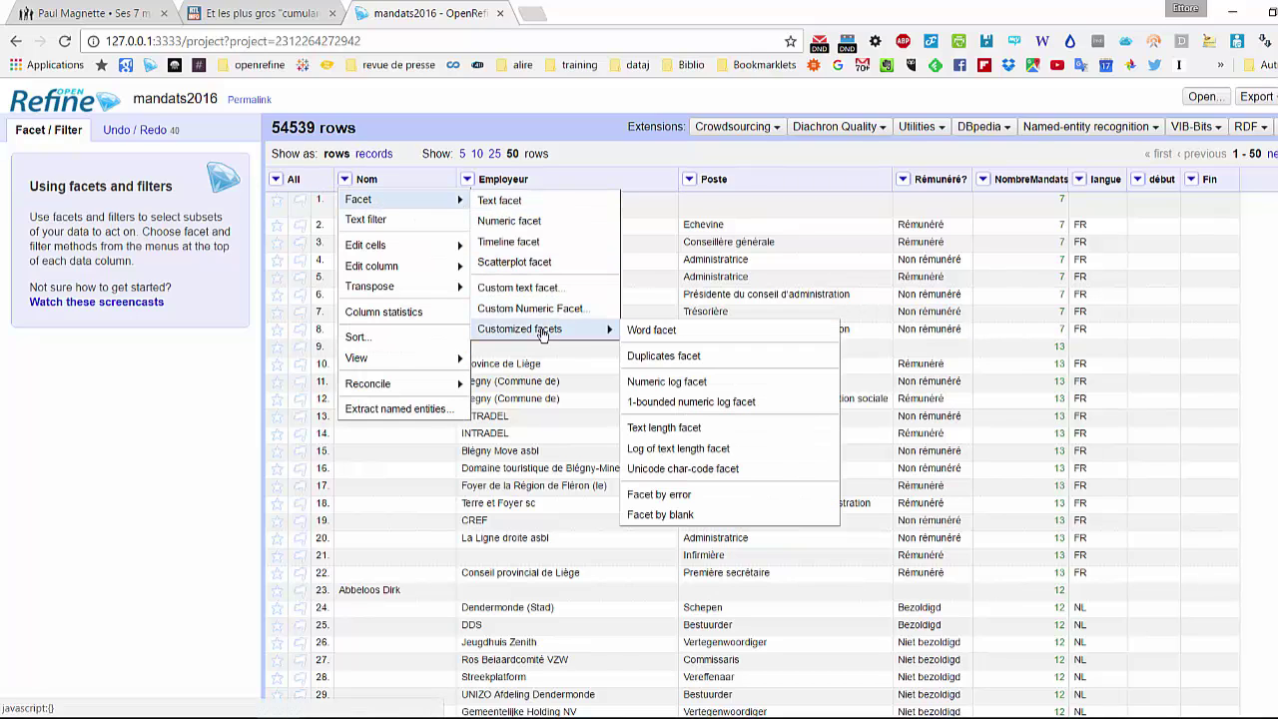
{"action": "left_click", "coordinate": [677, 521]}
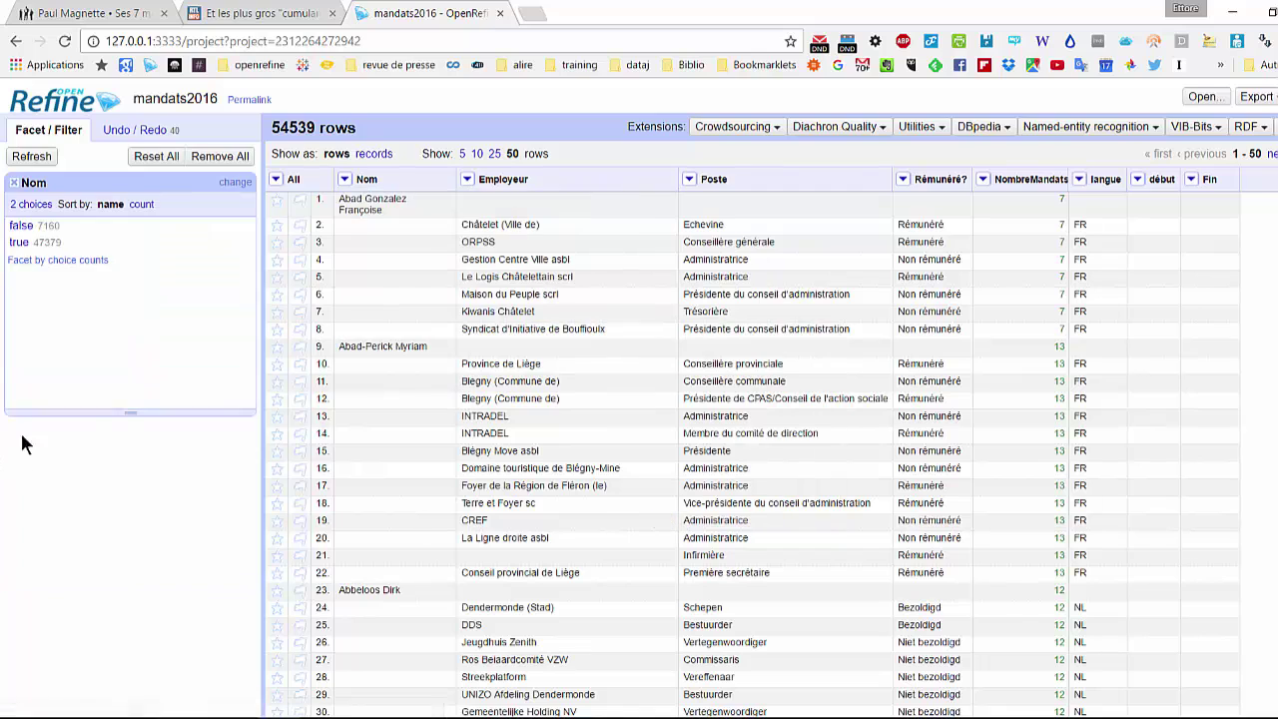
{"action": "left_click", "coordinate": [22, 225]}
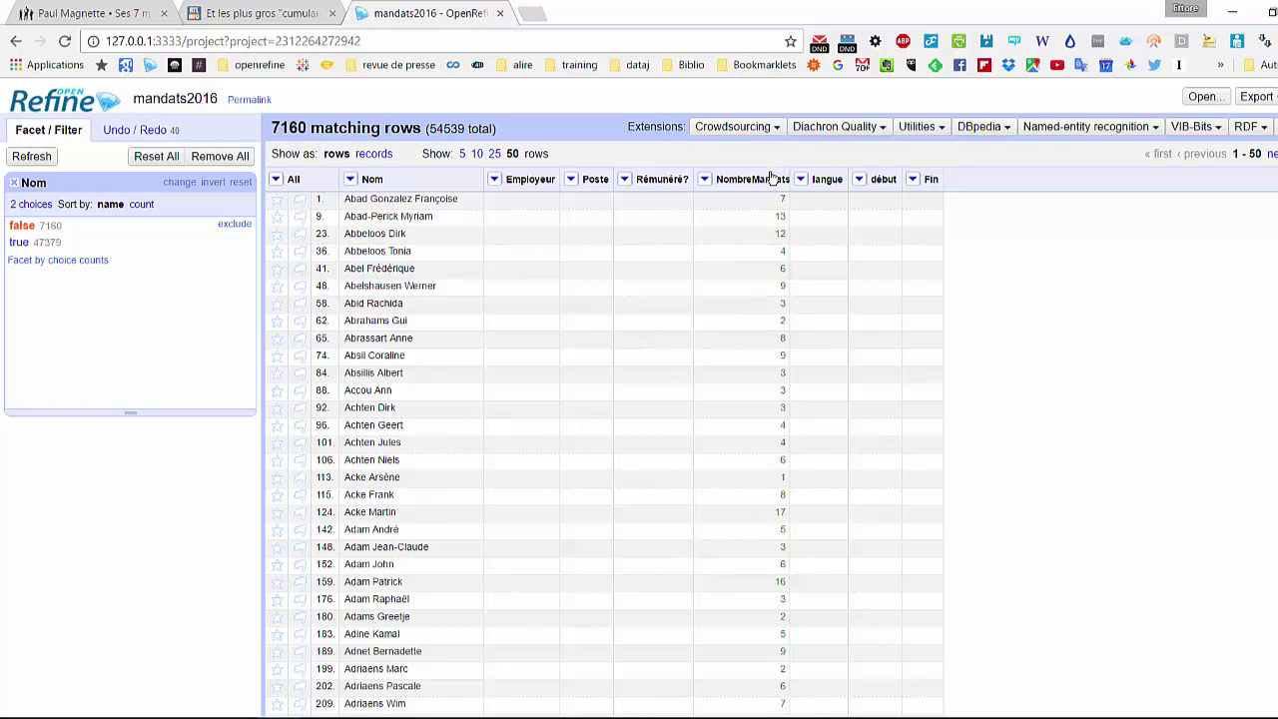
- Sort the rows by NombreMandats as numbers with the largest first, and remove the blank facet on Nom
{"action": "left_click", "coordinate": [706, 181]}
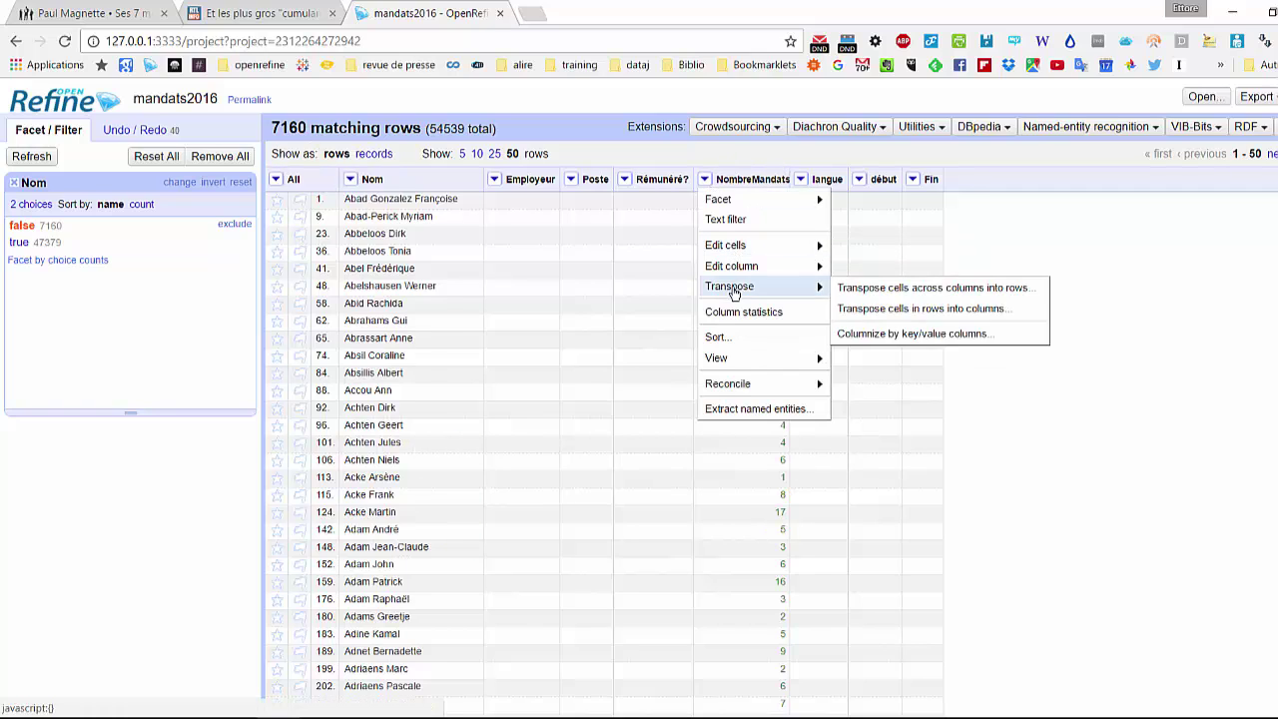
{"action": "left_click", "coordinate": [729, 335]}
{"action": "left_click", "coordinate": [552, 351]}
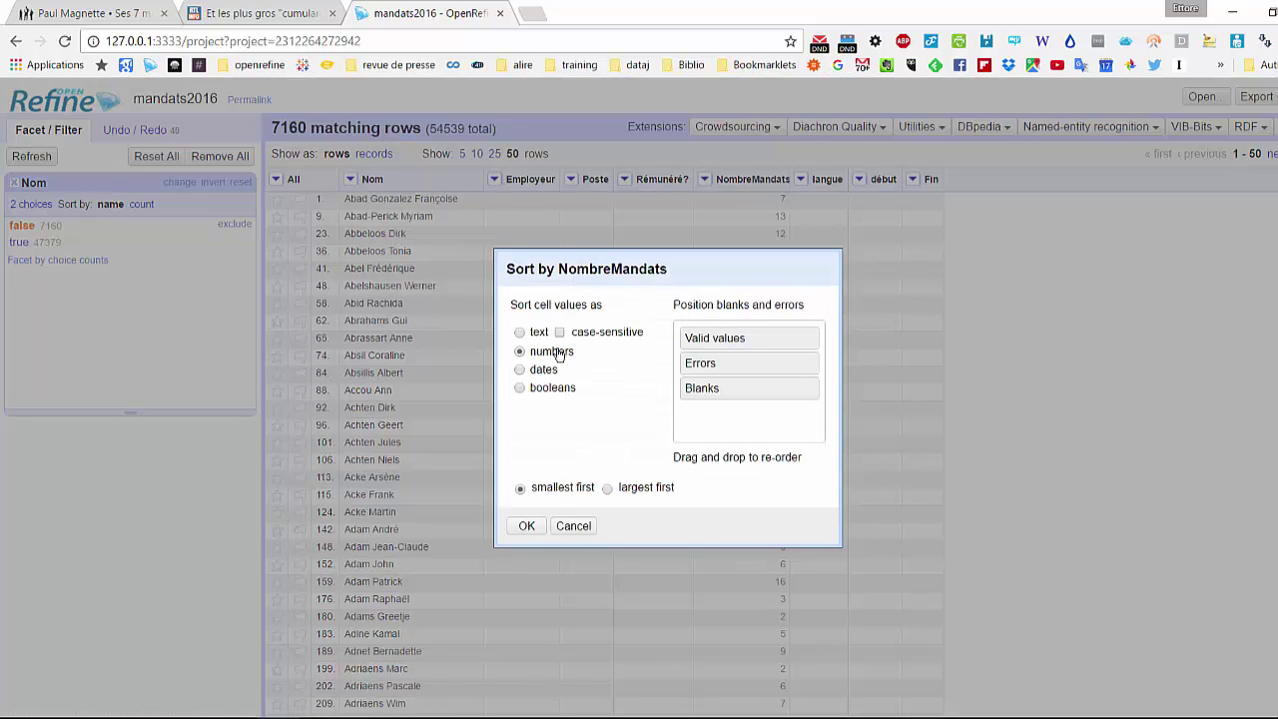
{"action": "left_click", "coordinate": [635, 489]}
{"action": "left_click", "coordinate": [526, 526]}
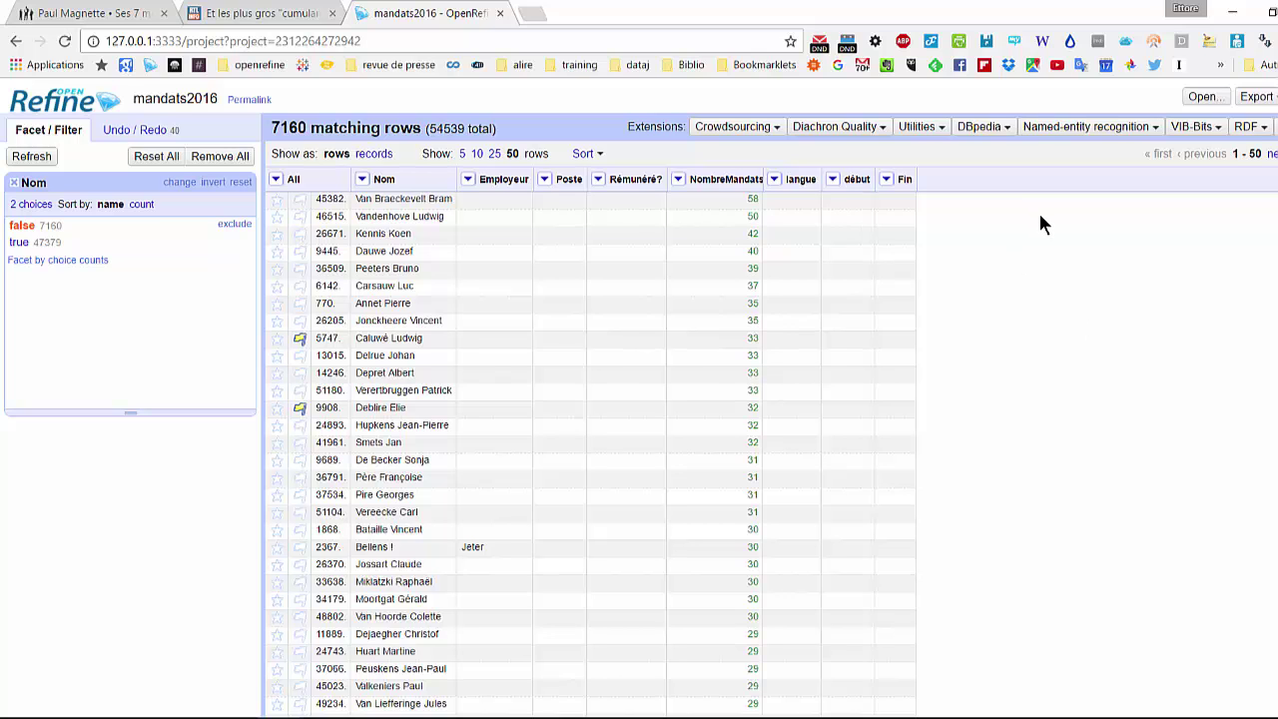
{"action": "left_click", "coordinate": [13, 182]}
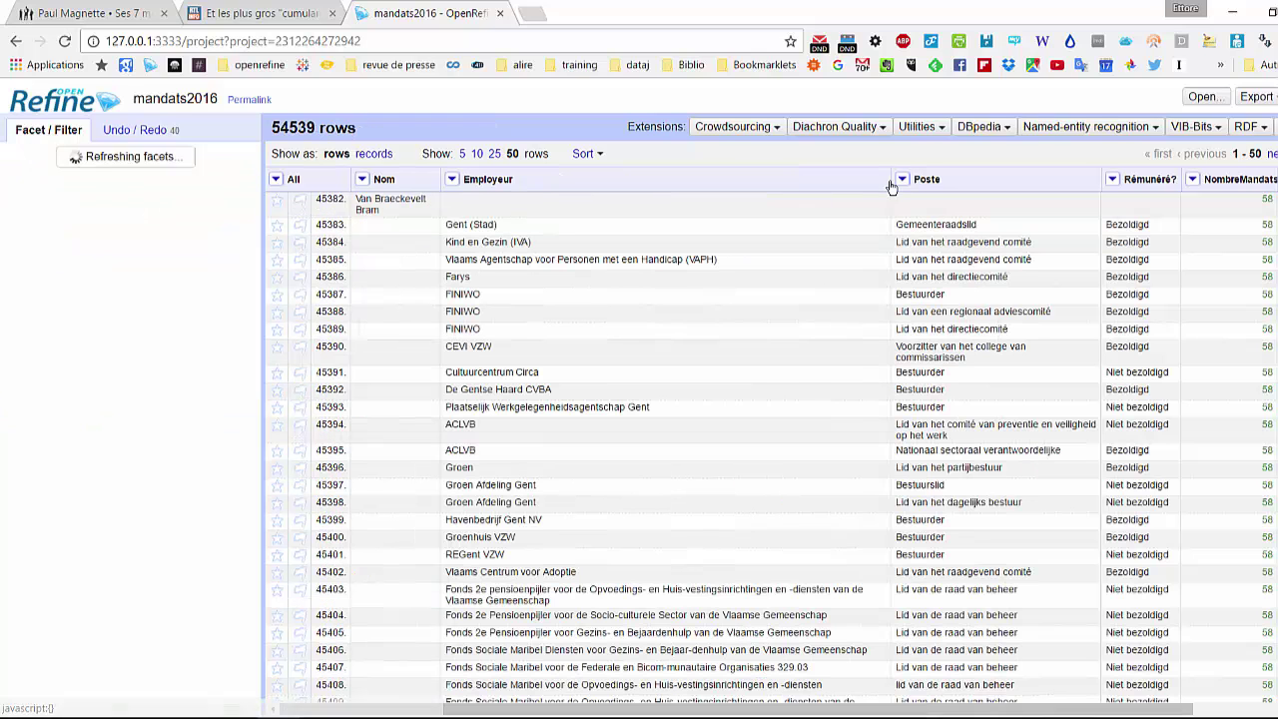